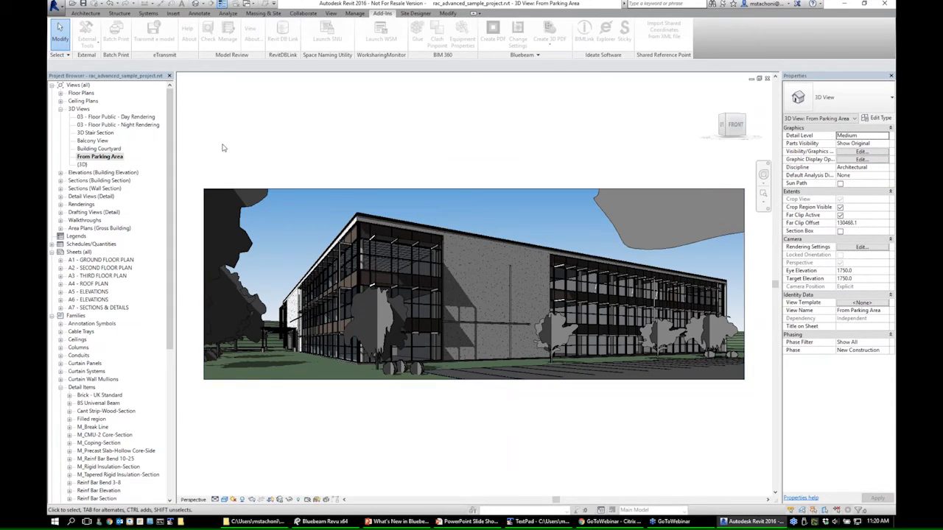
- Review the project's sheets, from the A1 ground floor plan through the roof plan and A5 elevations to A7 sections and details
double_click(105, 262)
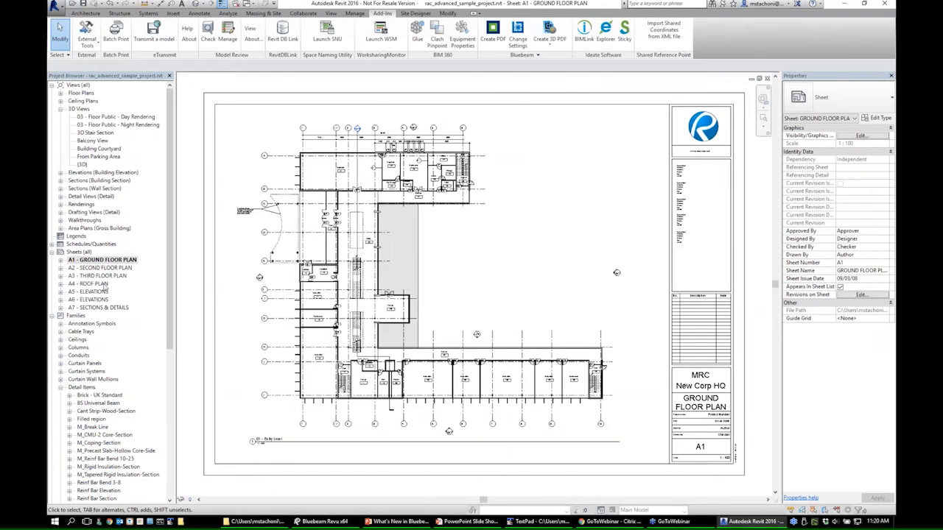
click(300, 252)
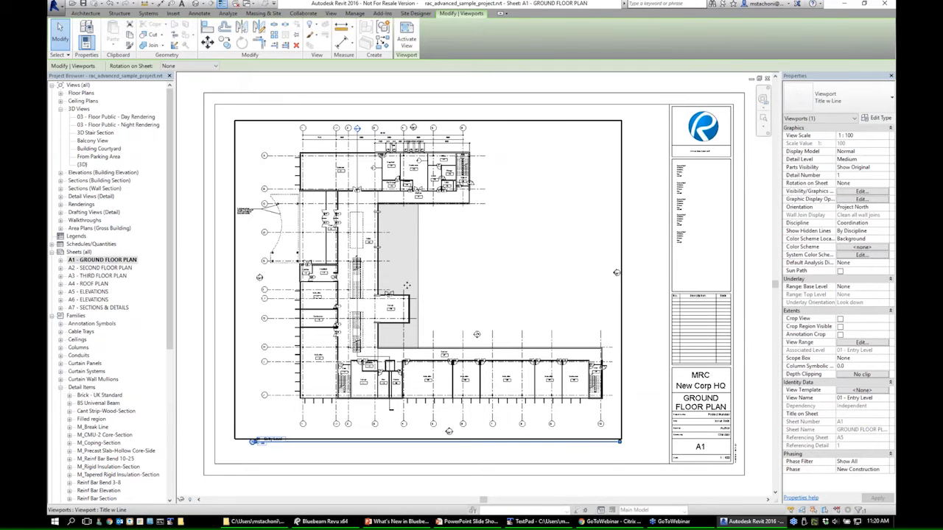
double_click(95, 268)
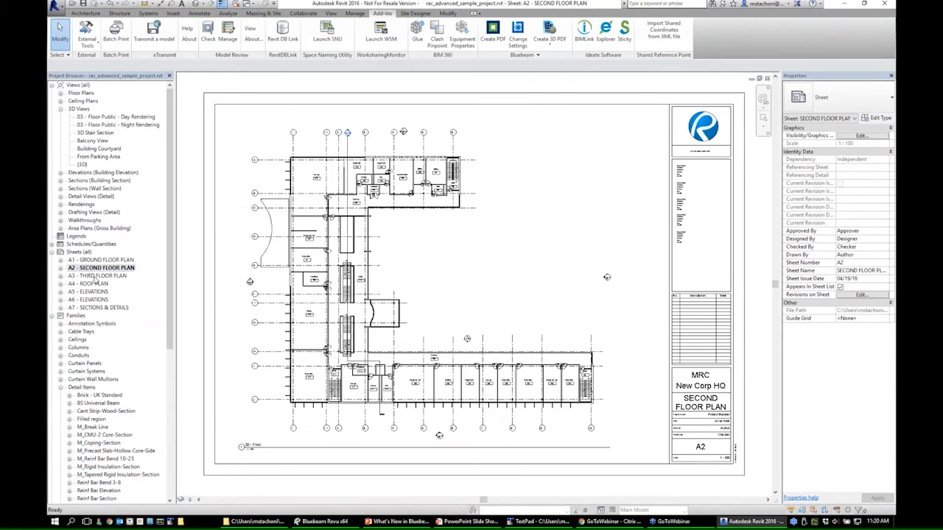
double_click(96, 276)
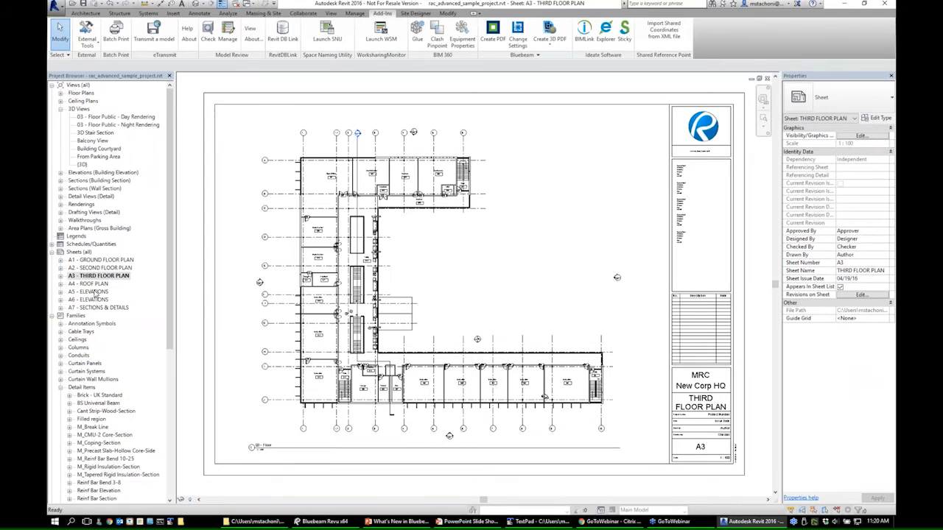
double_click(95, 284)
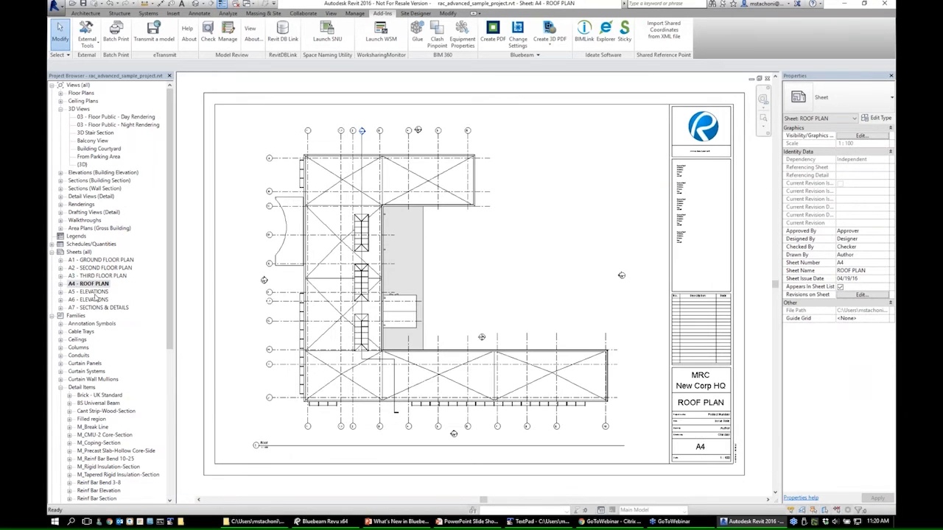
click(103, 292)
double_click(103, 292)
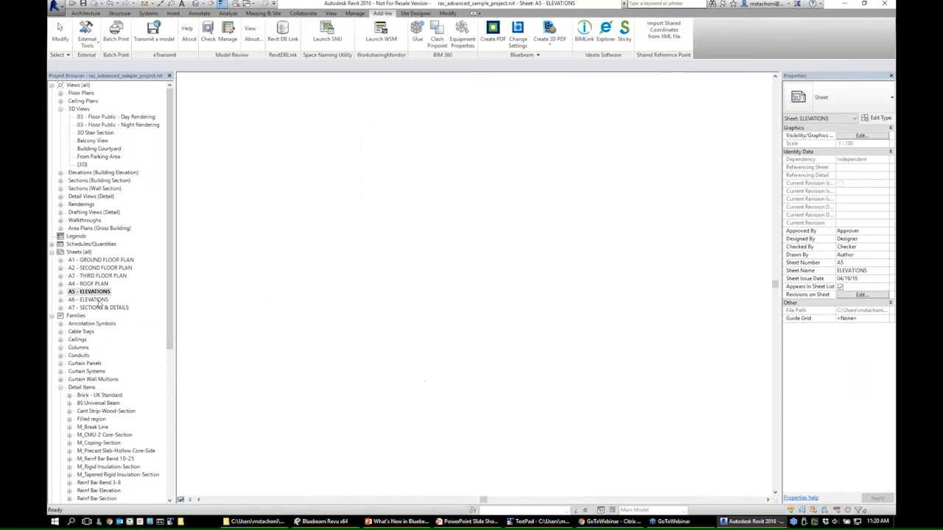
click(98, 308)
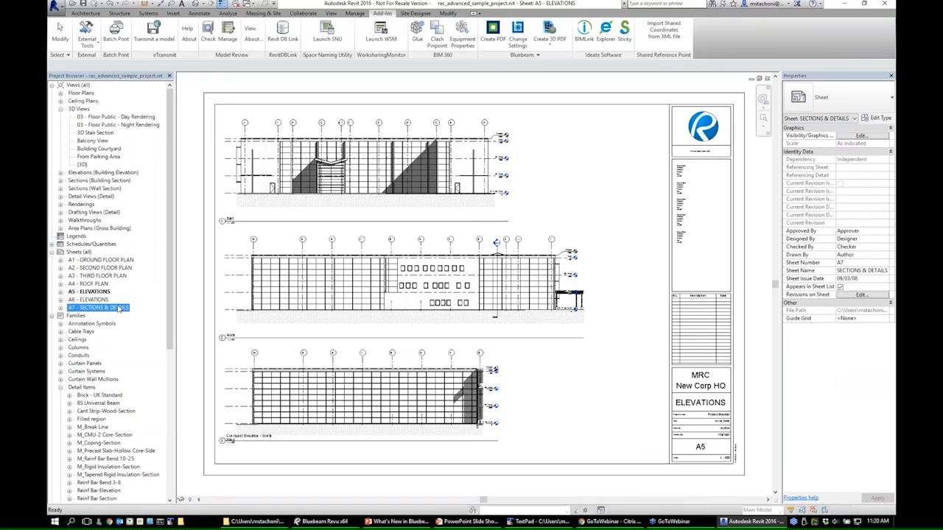
double_click(118, 308)
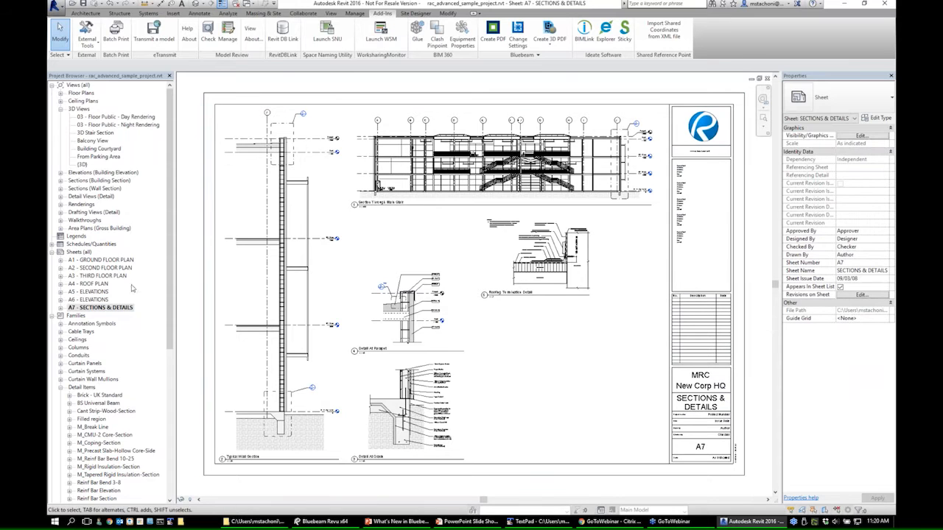
- Open the 3D Stair Section view and turn the model to look into the cut-open side of the building
double_click(81, 252)
double_click(96, 133)
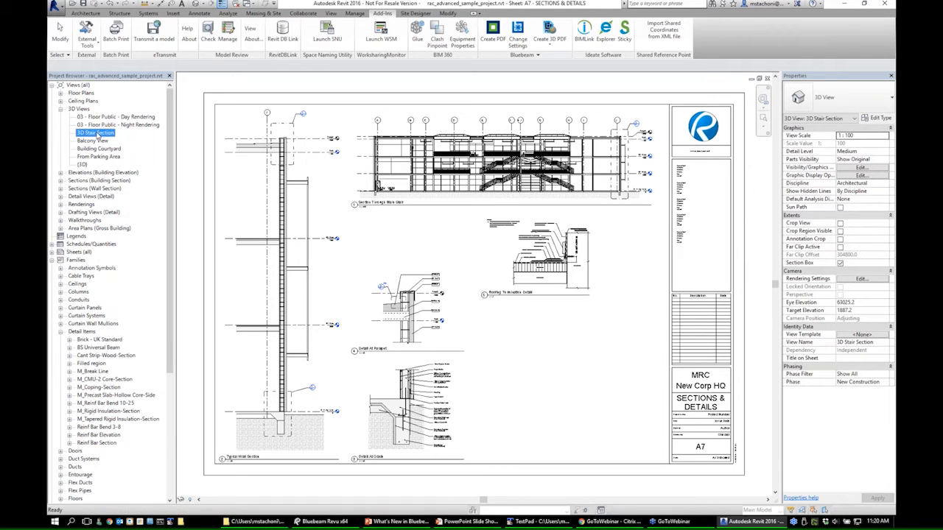
drag(383, 353, 335, 351)
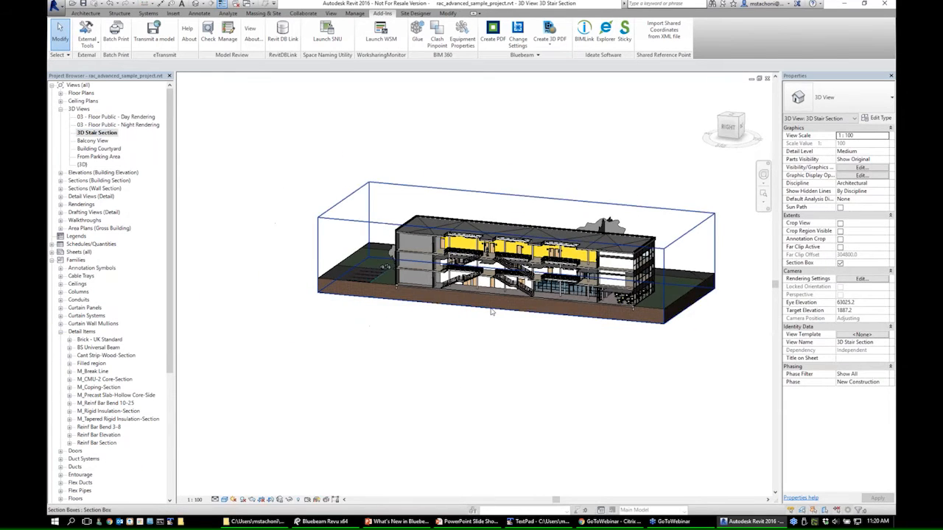
scroll(494, 311, up, 2)
drag(598, 353, 574, 367)
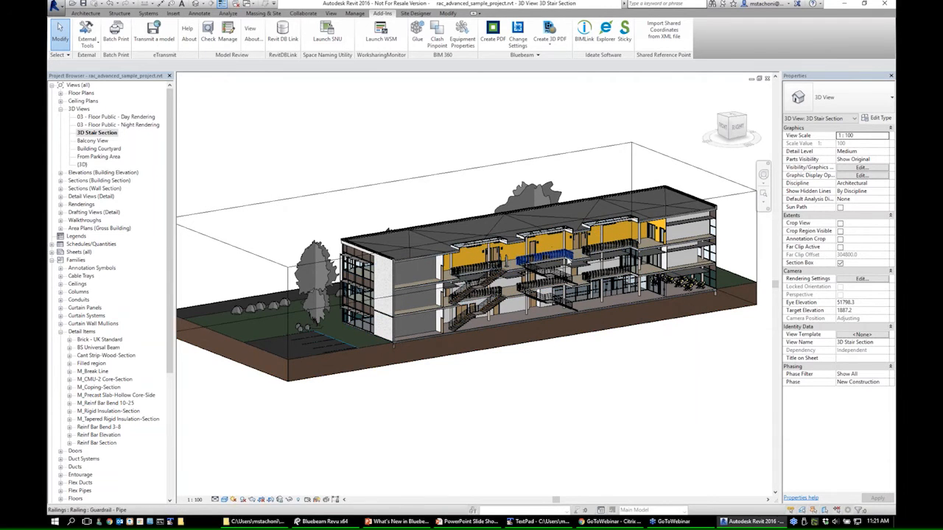
- Set the visual style of the 3D Stair Section view to Realistic and inspect the building model
click(226, 499)
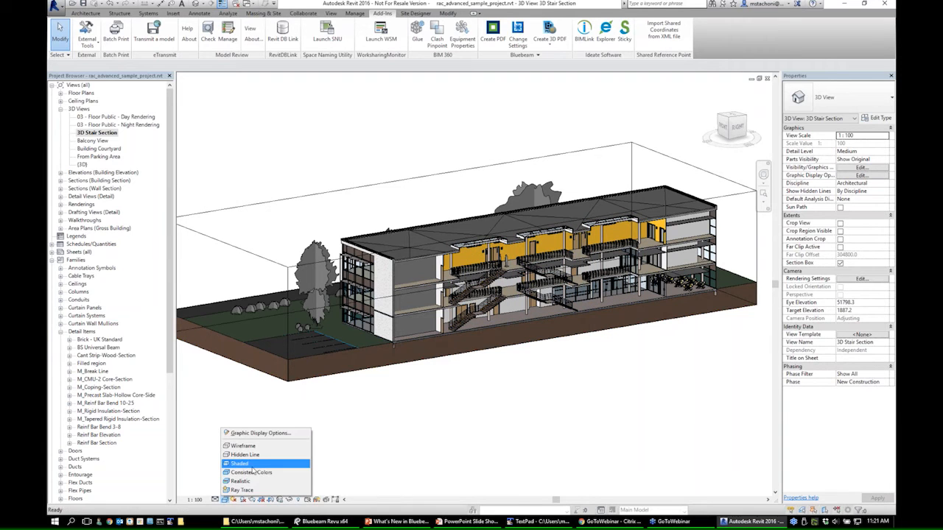
click(237, 483)
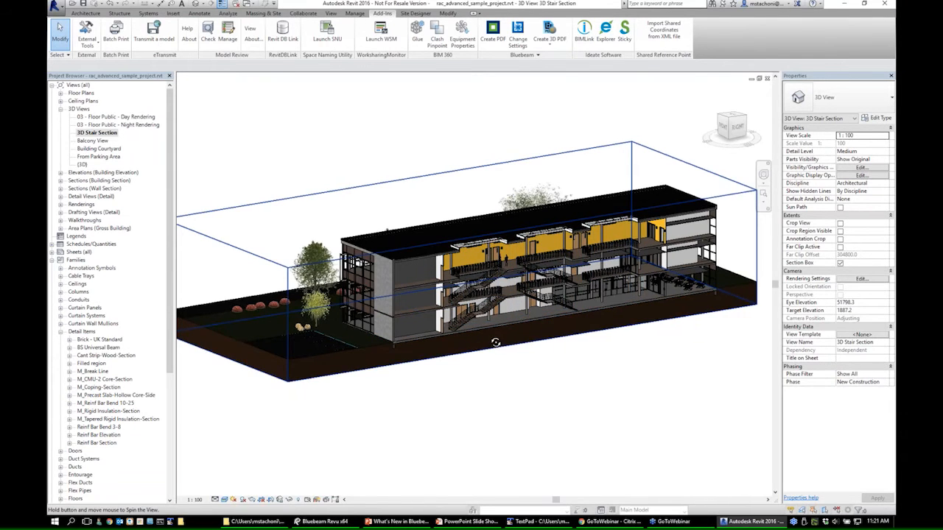
drag(497, 342, 591, 319)
drag(467, 333, 612, 355)
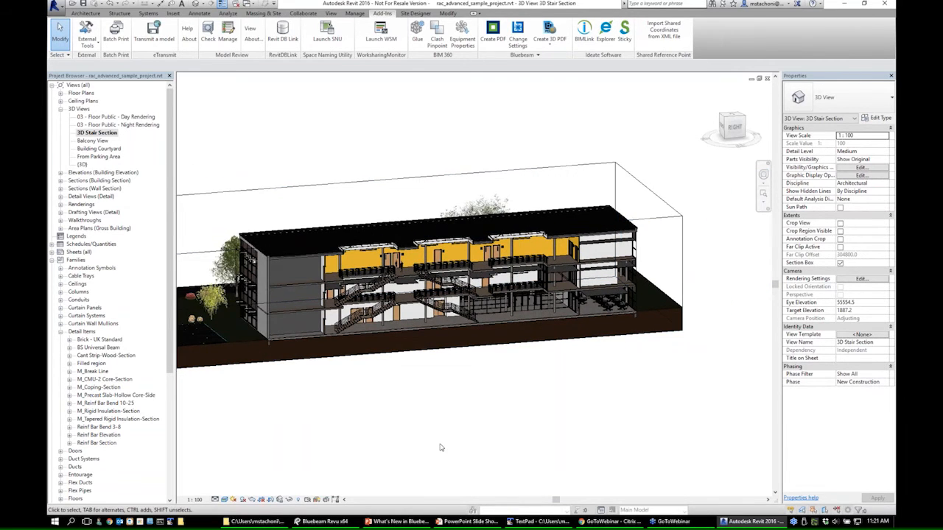
drag(440, 445, 495, 442)
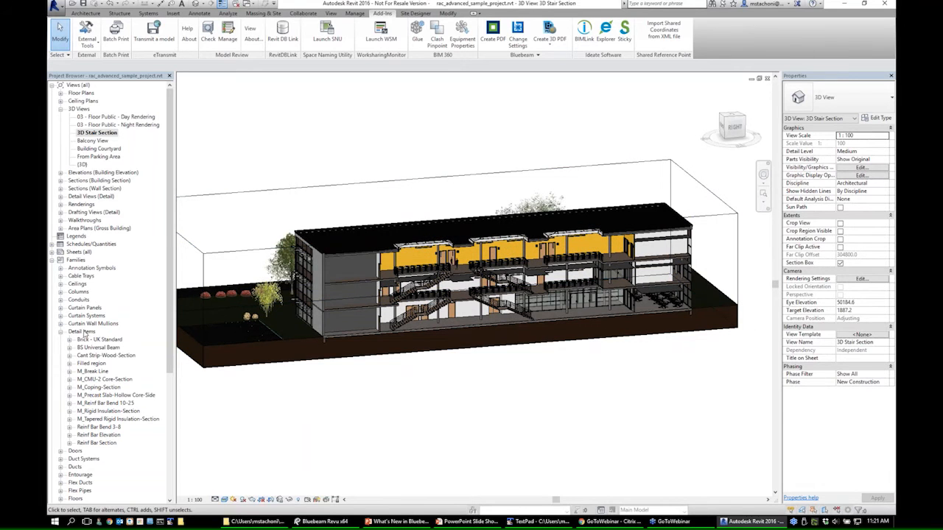
- Expand the project's sheet list and open sheet A1 - GROUND FLOOR PLAN
click(84, 333)
double_click(77, 252)
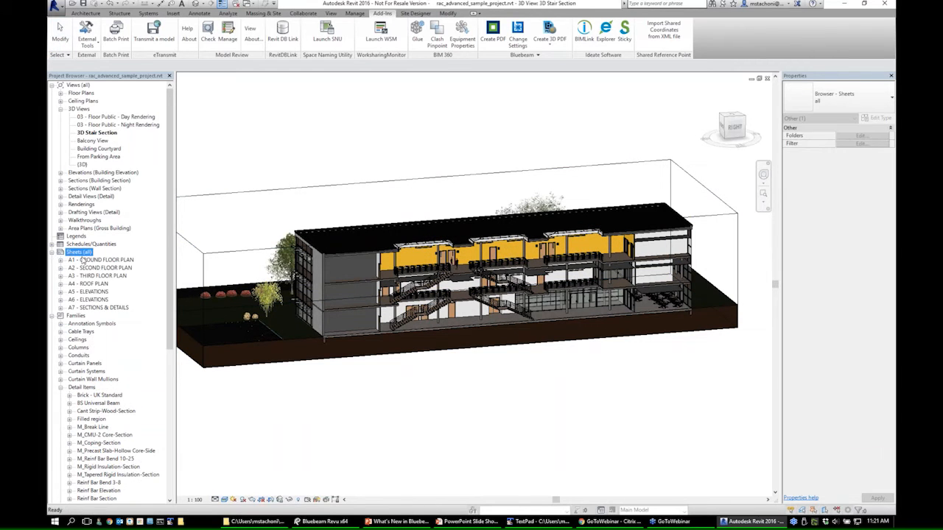
double_click(84, 260)
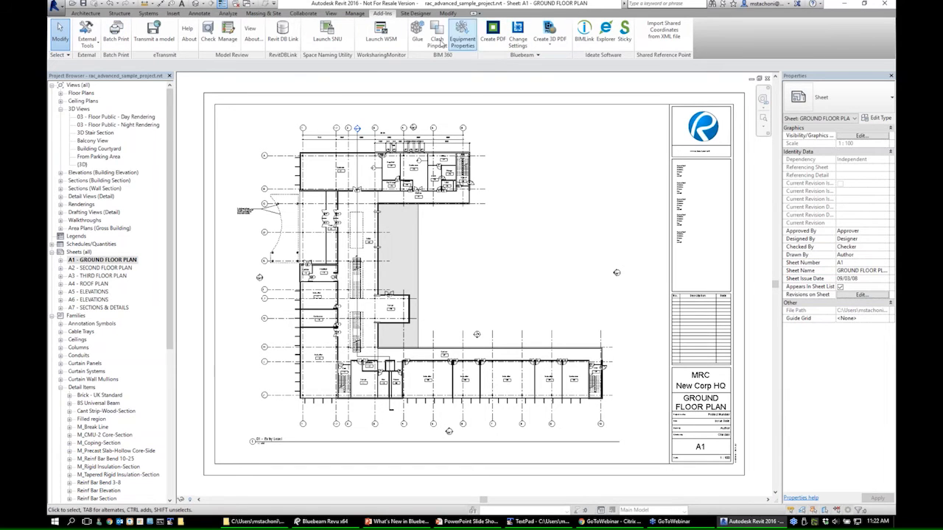
- In the Bluebeam conversion settings, enable Prompt for File Name and accept Source Folder as the default output folder
click(522, 45)
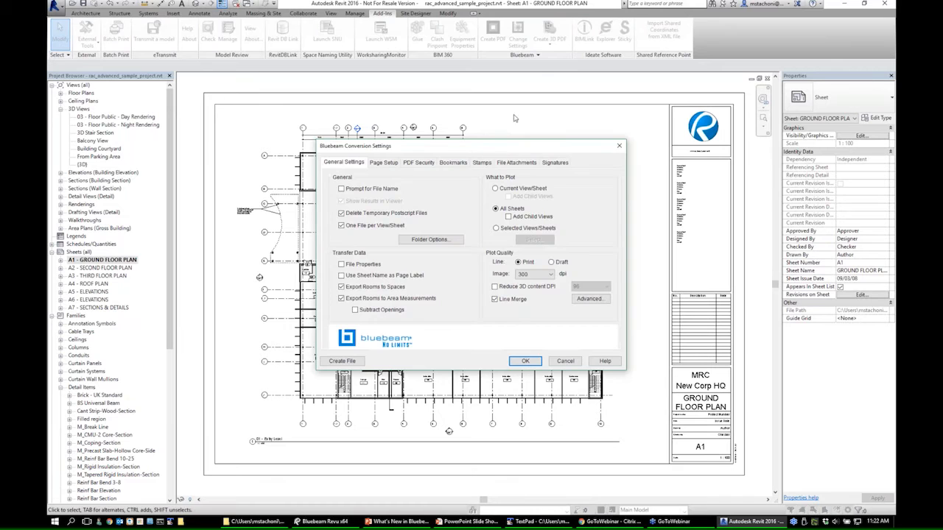
drag(500, 145, 540, 106)
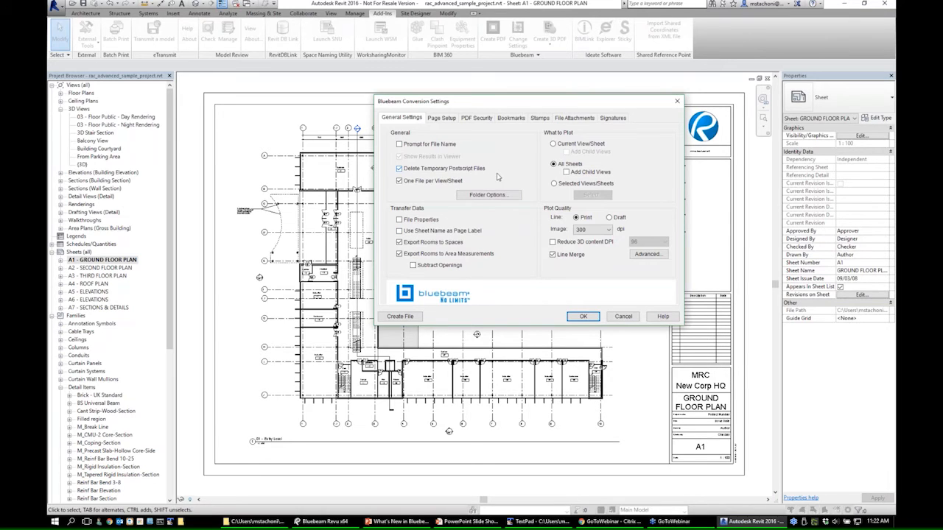
click(400, 145)
click(475, 198)
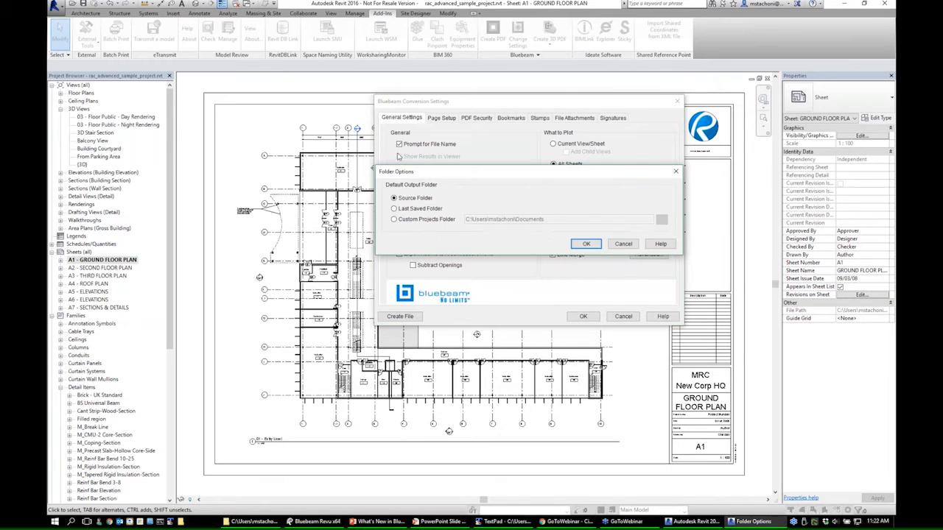
click(587, 244)
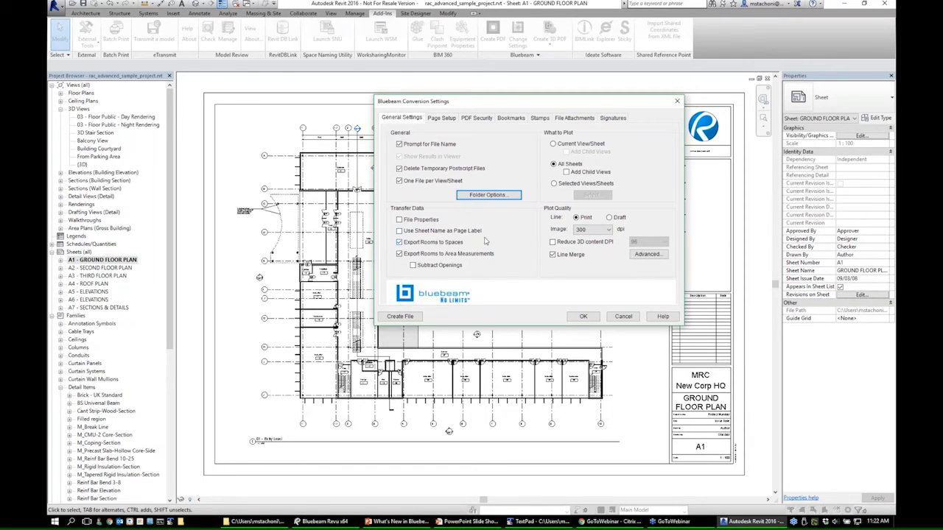
- Set the plot scope to Selected Views/Sheets, show only sheets in the view/sheet set, and include all of them
click(554, 184)
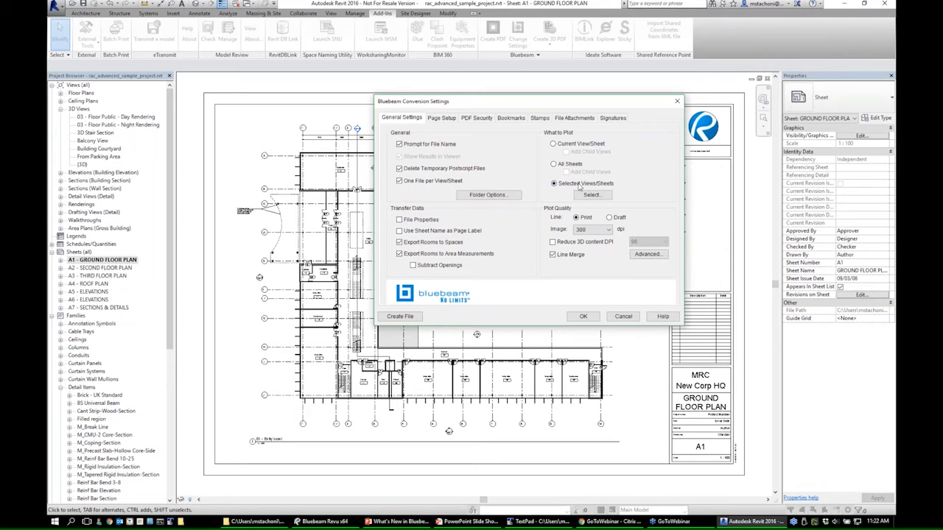
click(589, 195)
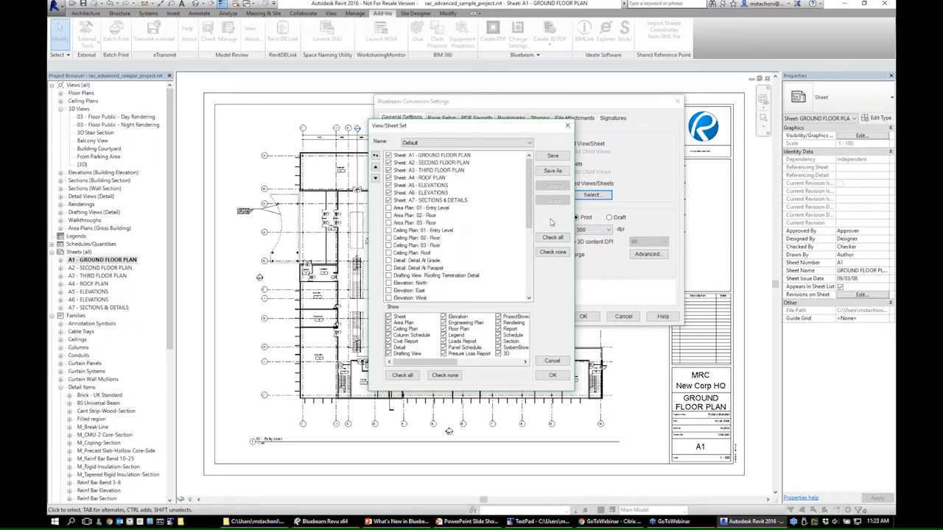
click(554, 252)
drag(529, 190, 504, 275)
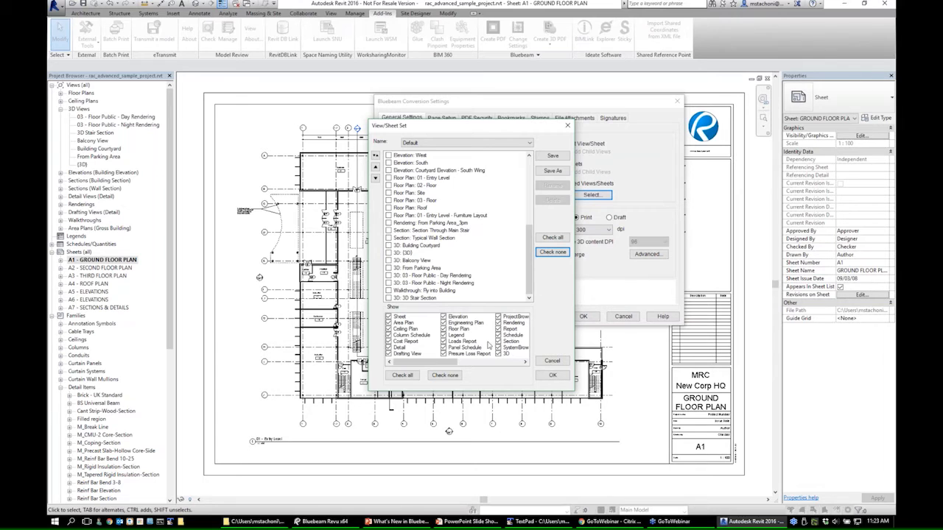
click(436, 377)
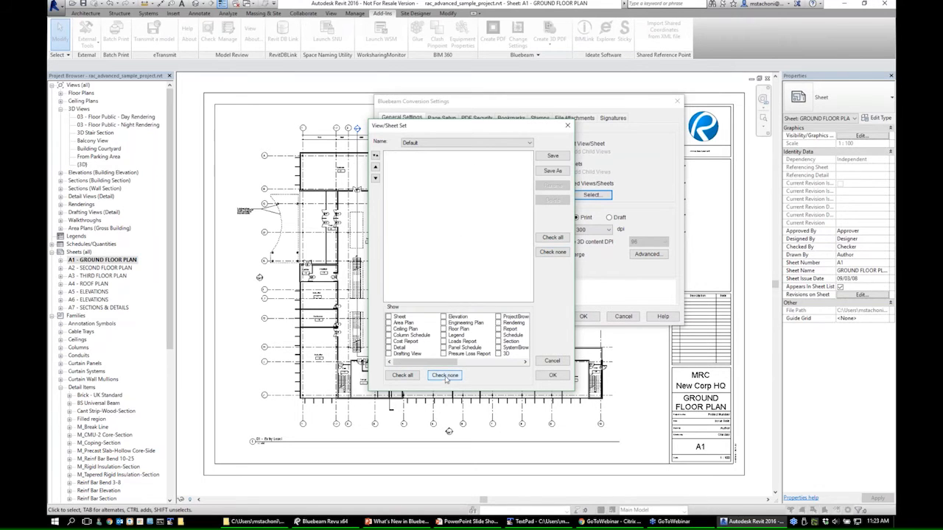
click(389, 318)
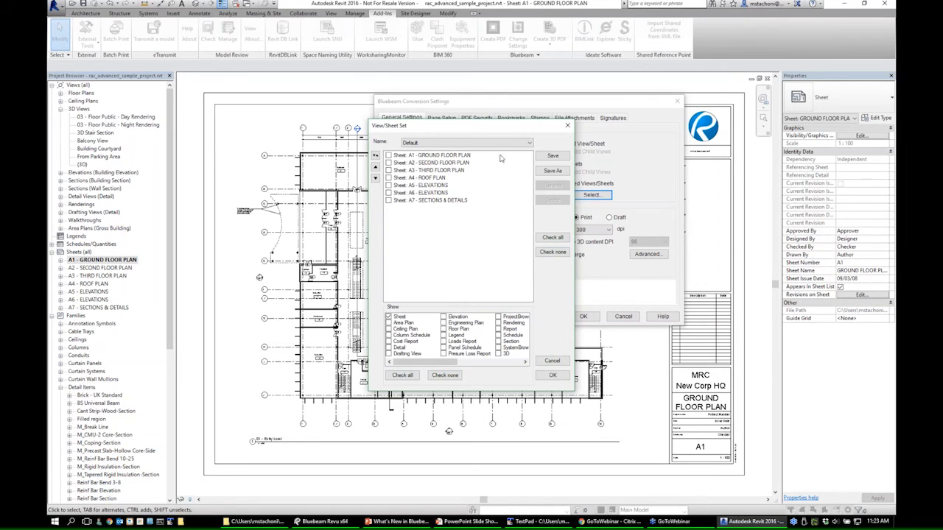
click(553, 237)
- Save the sheet selection as a new set named "Full Sheet Set" and accept it for plotting
click(441, 142)
click(442, 142)
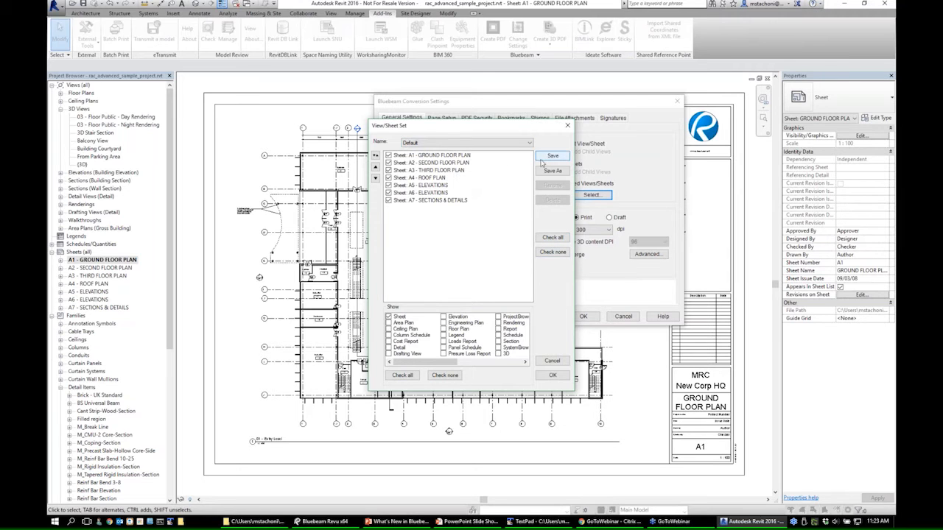
click(552, 170)
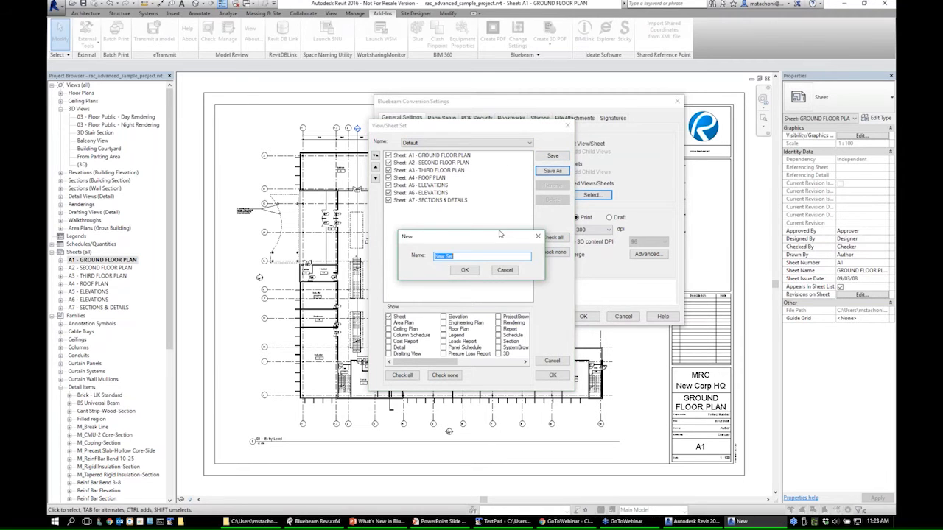
text(Full Sheet)
click(465, 269)
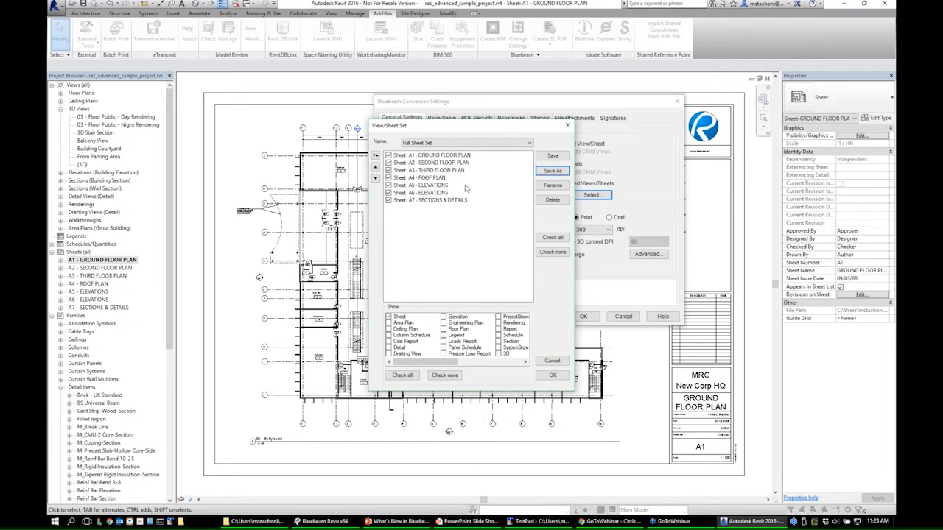
click(546, 376)
click(546, 376)
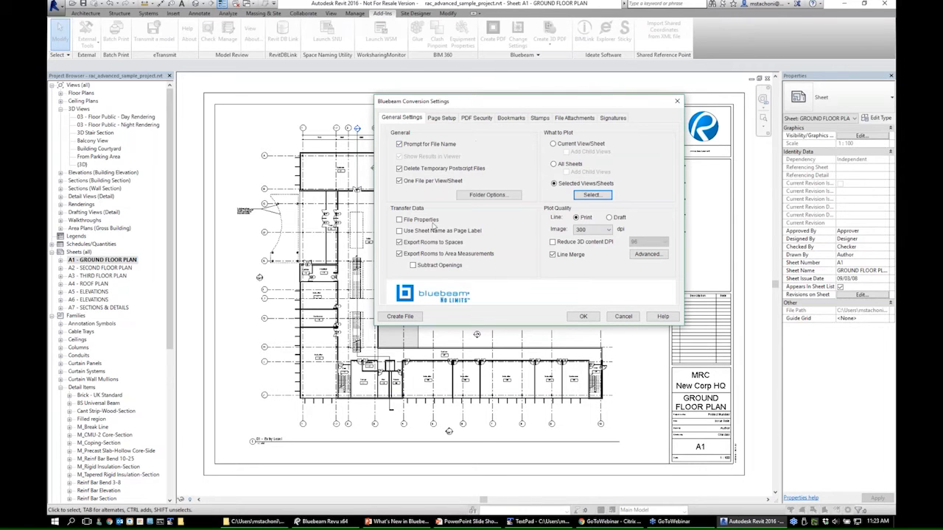
- Review the Page Setup, PDF Security and Bookmarks settings for the PDF conversion
click(441, 118)
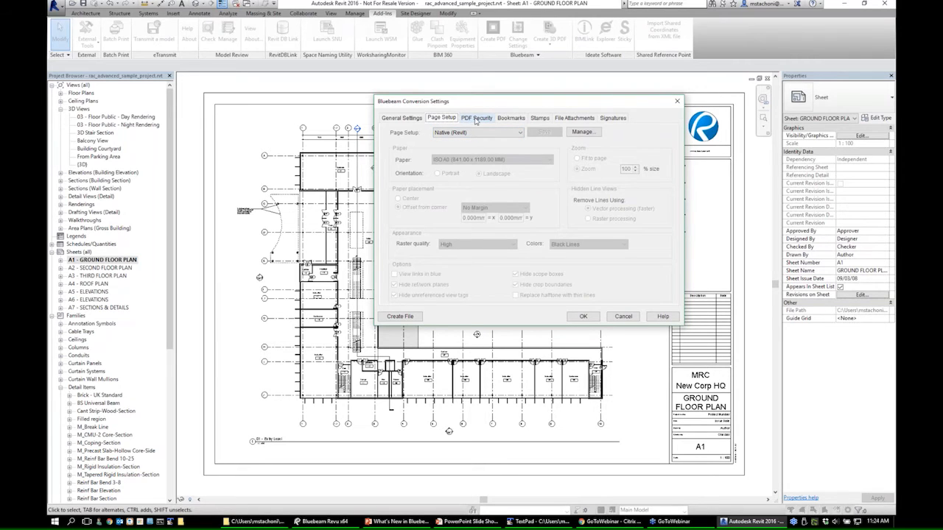
click(476, 119)
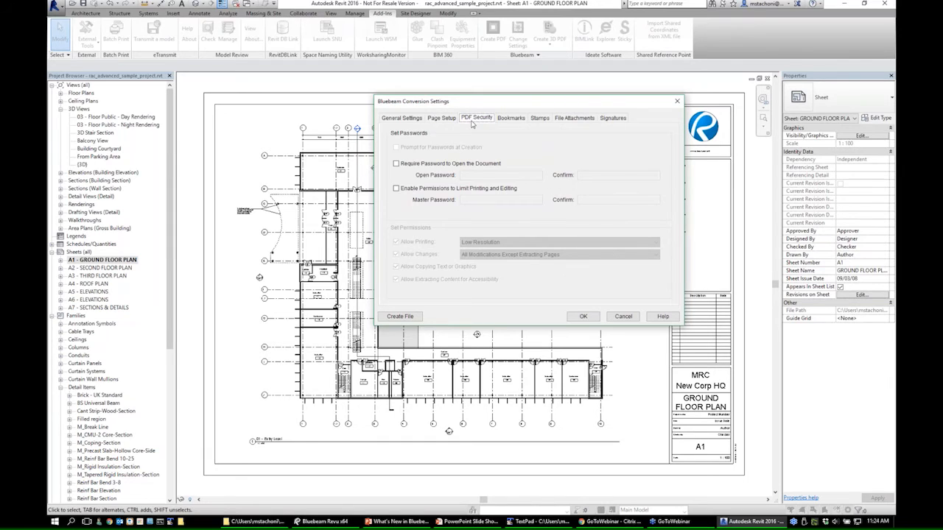
click(509, 119)
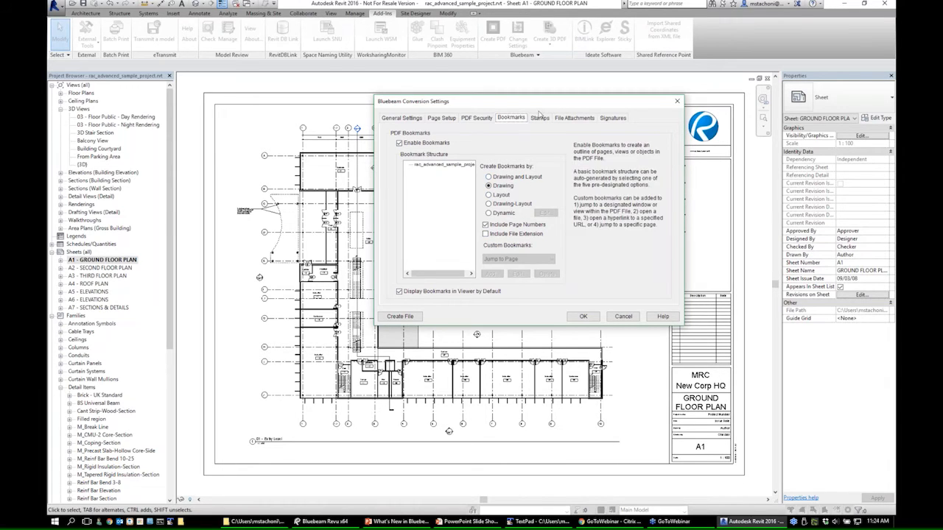
- Delete the existing Preliminary stamp from the stamps in the Bluebeam conversion settings
click(537, 122)
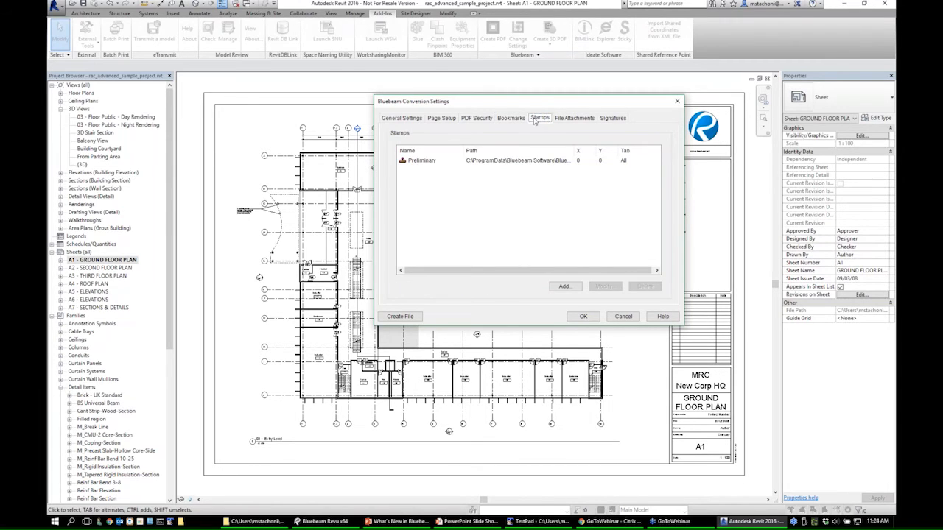
click(430, 161)
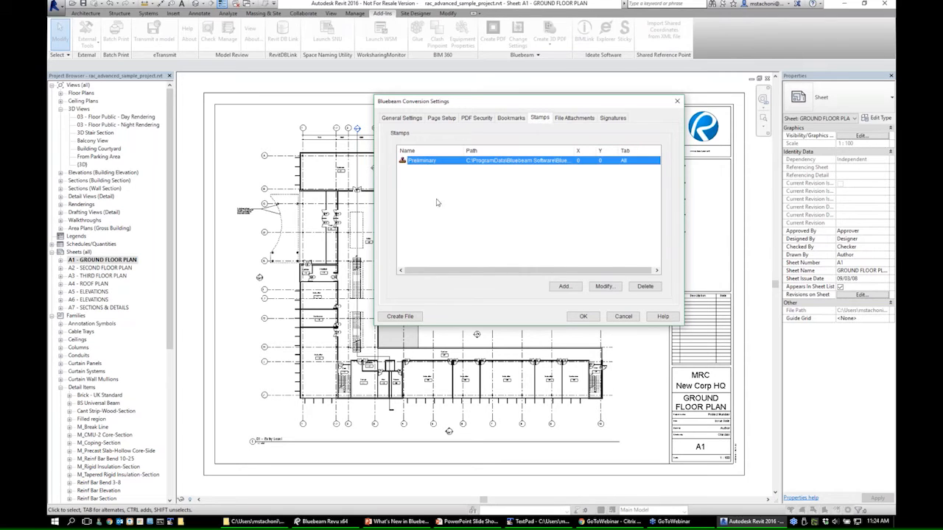
click(643, 286)
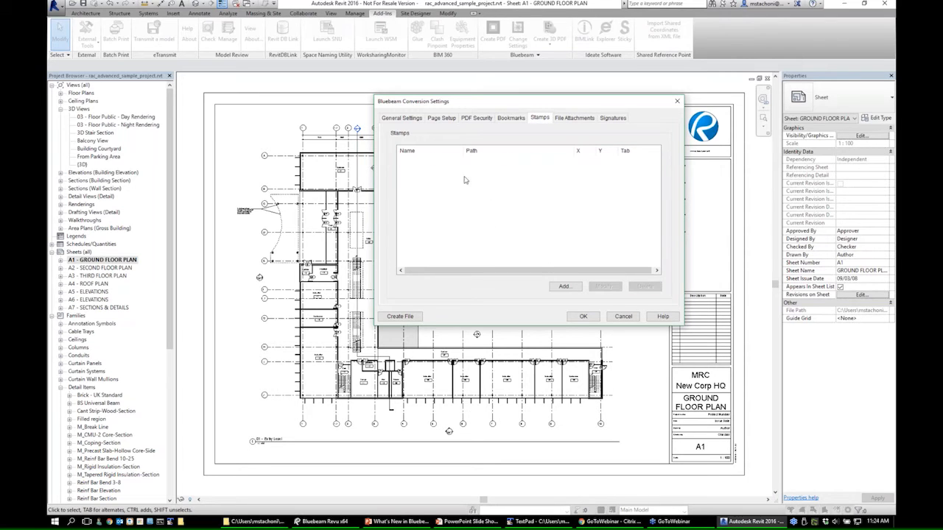
- Add a new stamp, preview My Signature.pdf, and choose Preliminary.pdf as the stamp file
click(564, 287)
drag(462, 156, 534, 140)
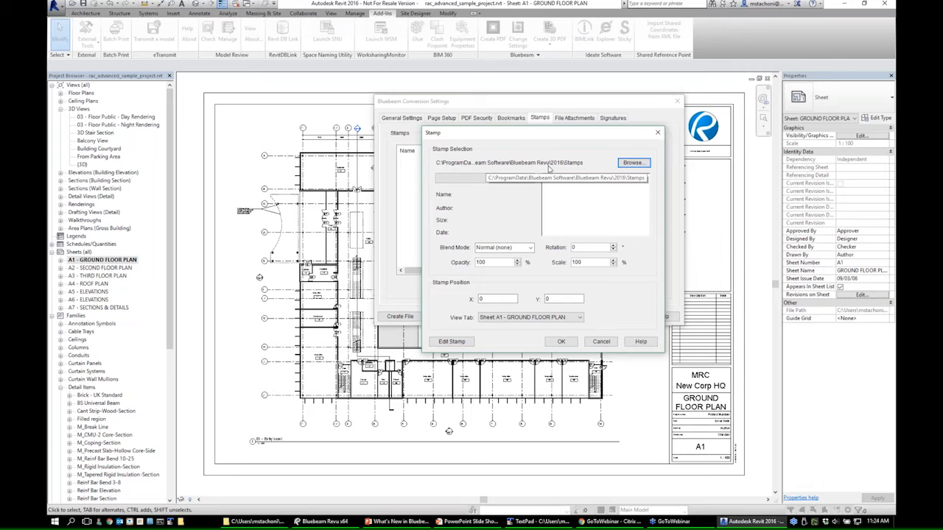
click(509, 177)
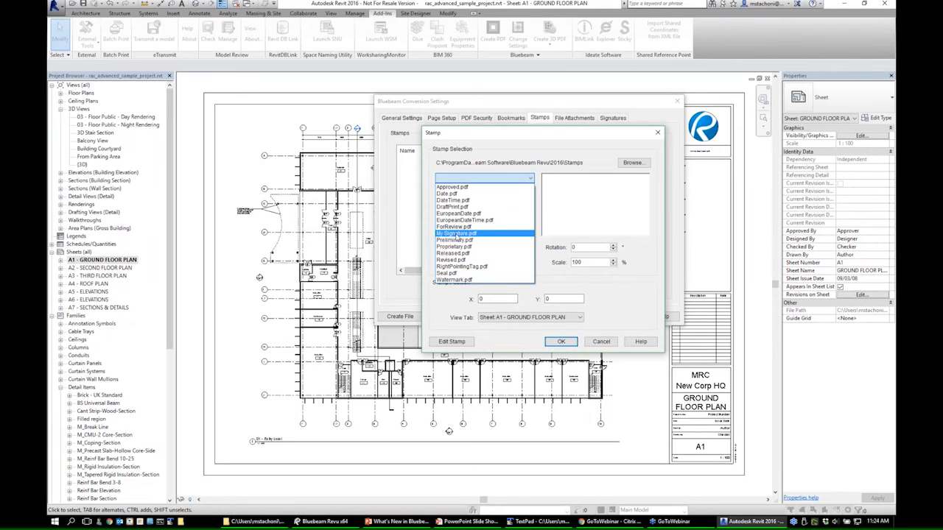
click(459, 234)
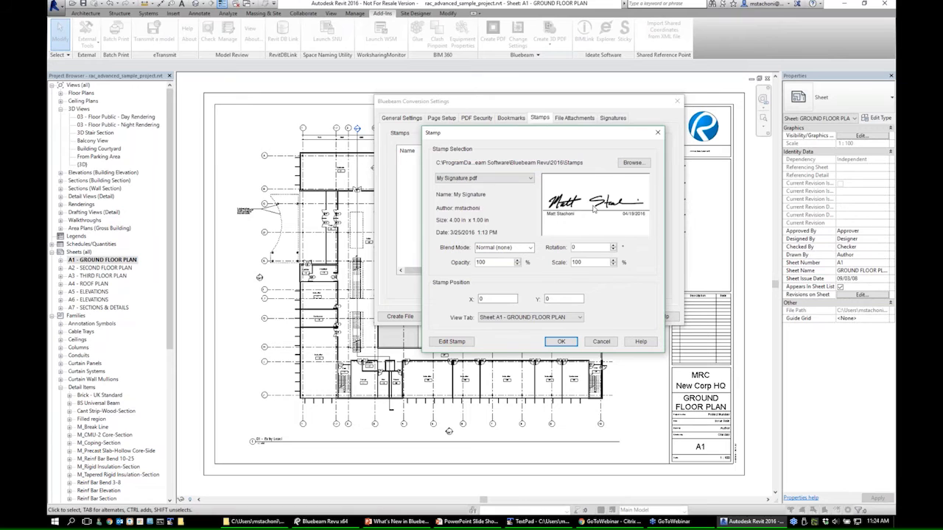
click(501, 181)
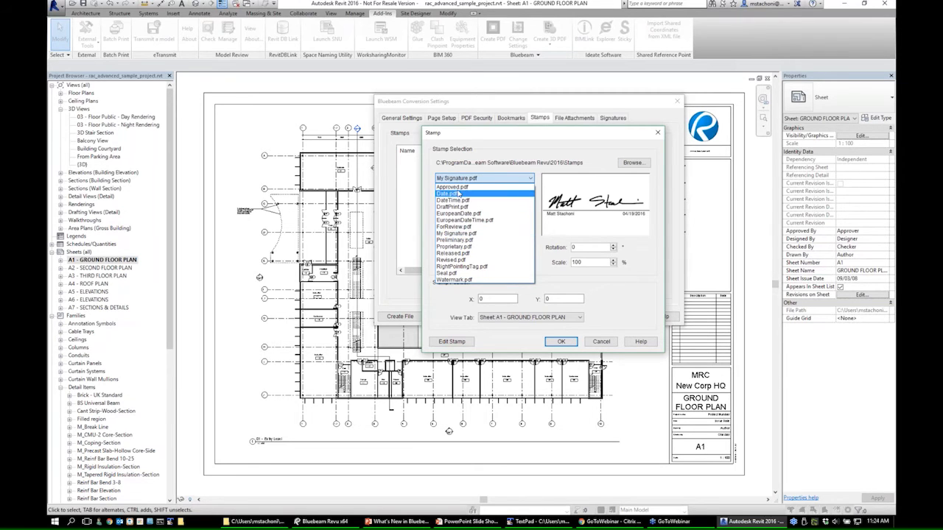
click(453, 241)
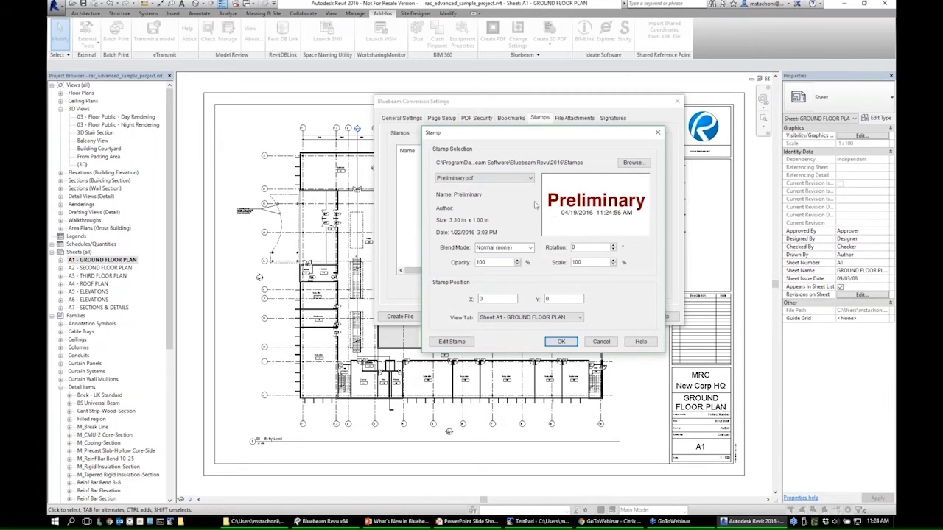
click(480, 178)
click(480, 180)
- Apply the Preliminary stamp to All Views and accept the stamp
click(508, 319)
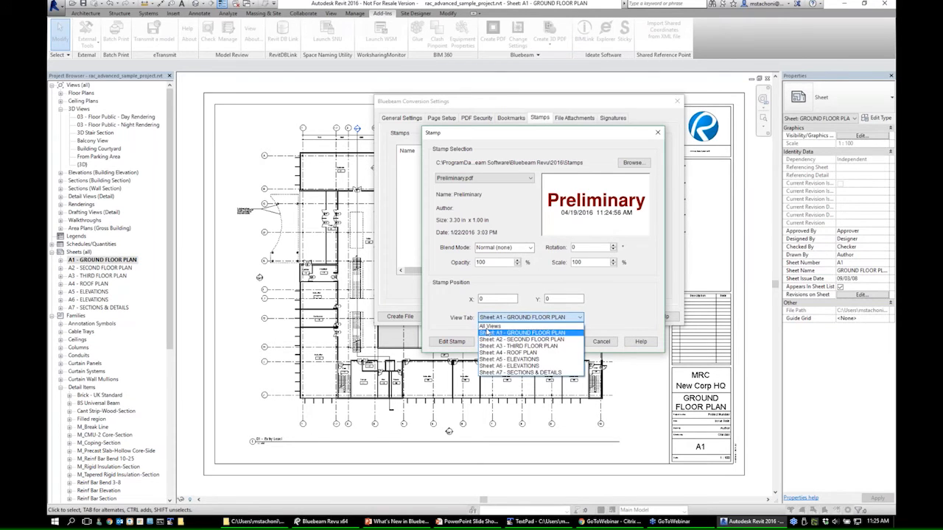
click(488, 327)
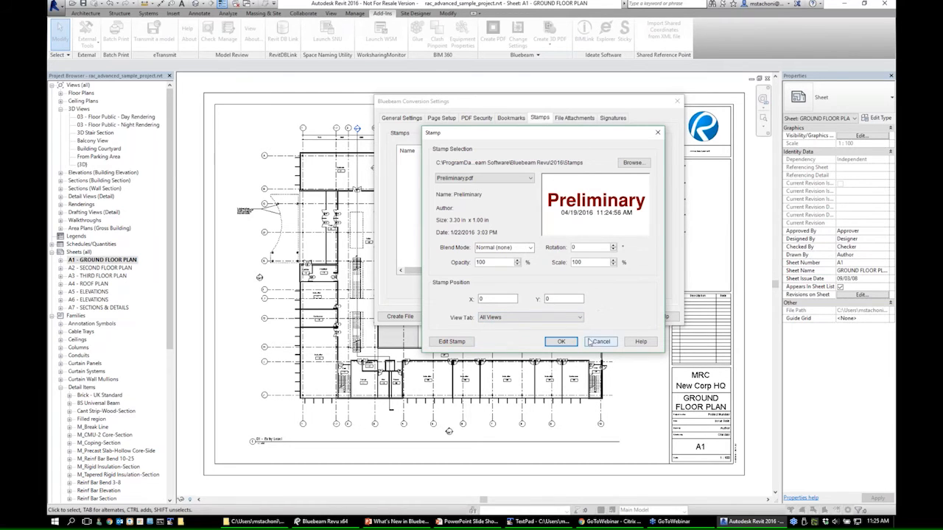
click(561, 341)
- Review the File Attachments, Signatures and General settings and accept the Bluebeam conversion settings
click(569, 119)
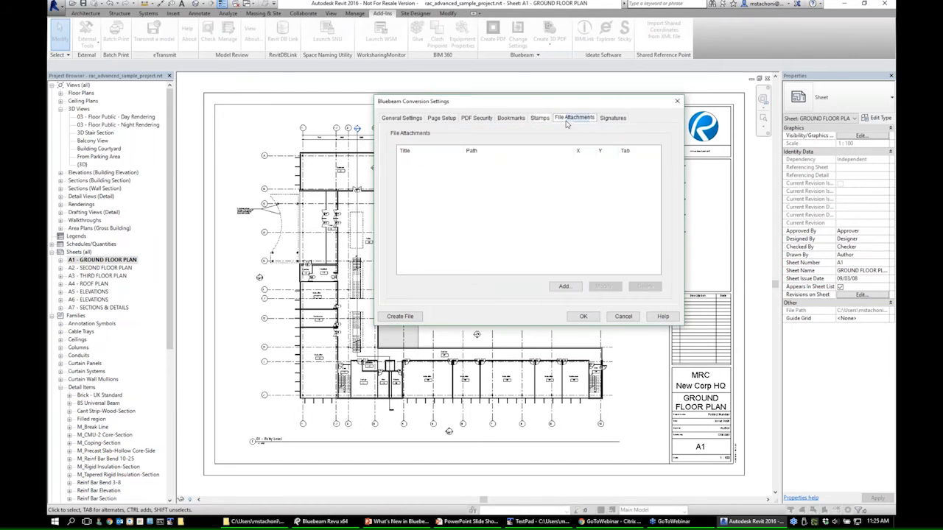
click(613, 119)
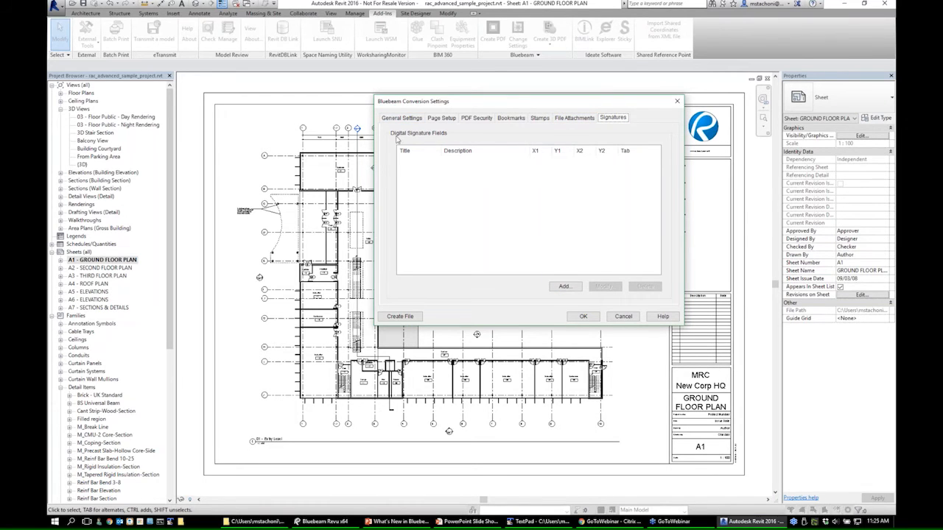
click(400, 119)
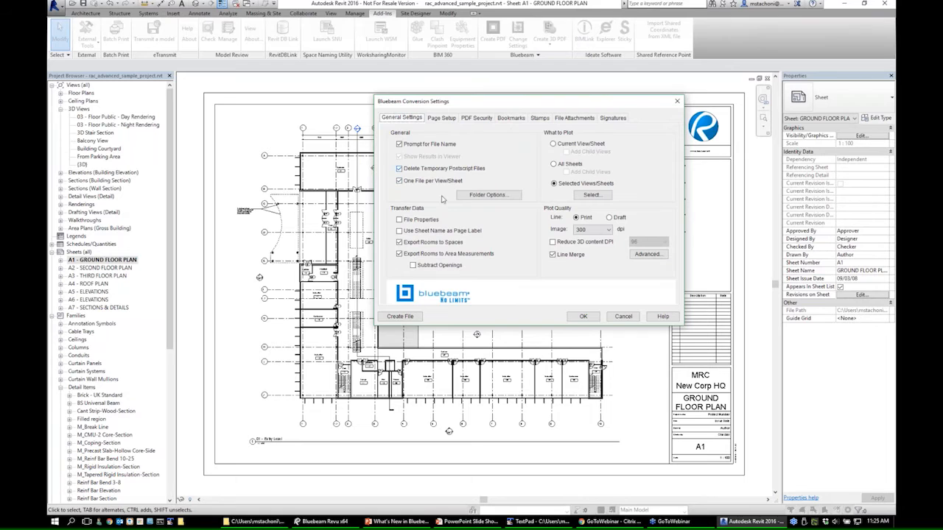
click(583, 317)
- Launch the PDF creation for the sheet set and examine the file names in the output file list
click(492, 35)
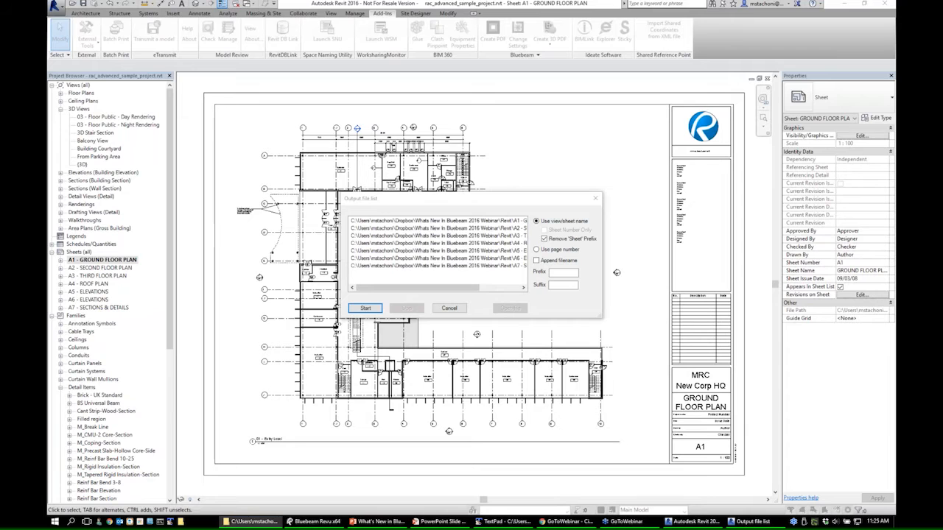
drag(535, 202, 484, 196)
drag(424, 281, 435, 249)
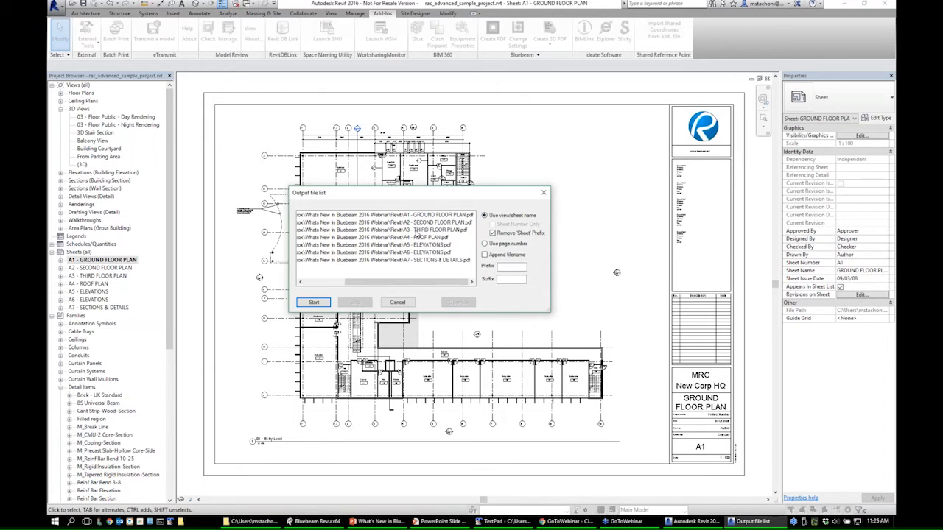
- Try naming the output files with the 'Sheet' prefix and with Sheet Number Only, and switch back to Remove 'Sheet' Prefix
click(493, 233)
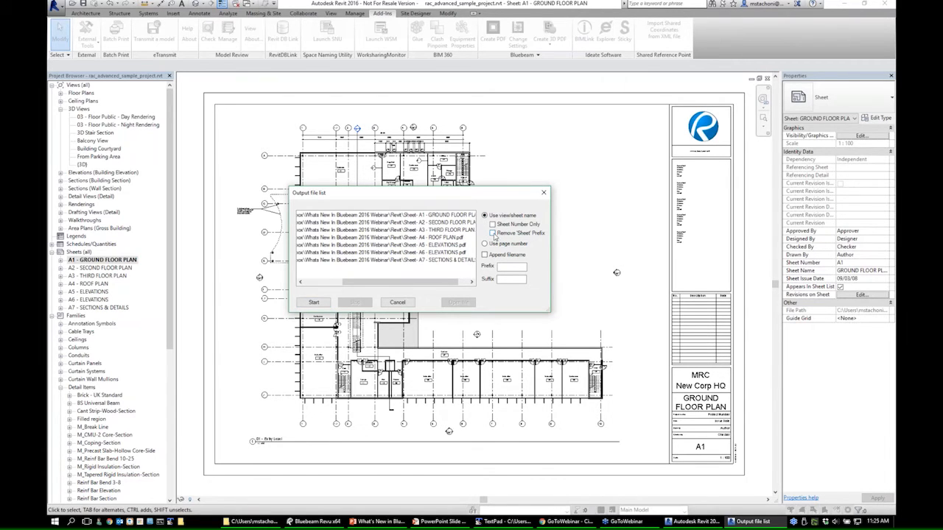
click(493, 233)
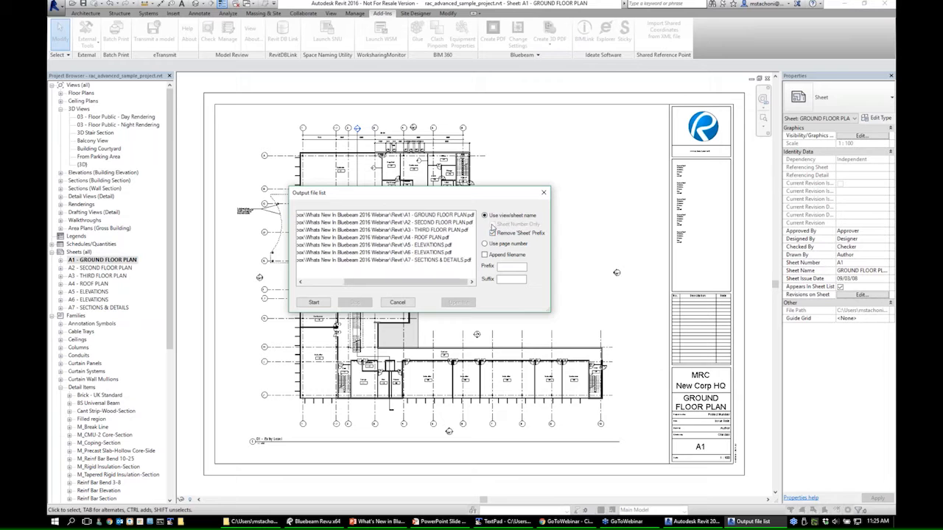
click(492, 224)
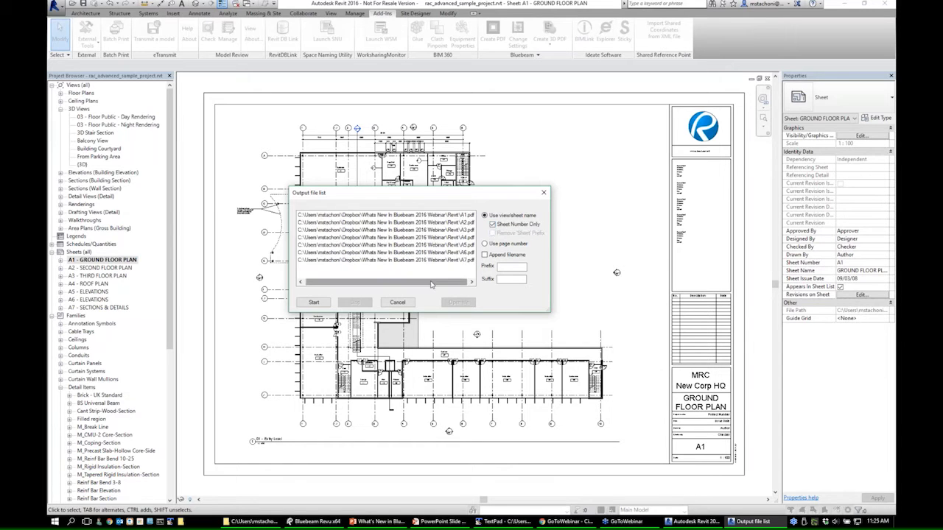
click(493, 224)
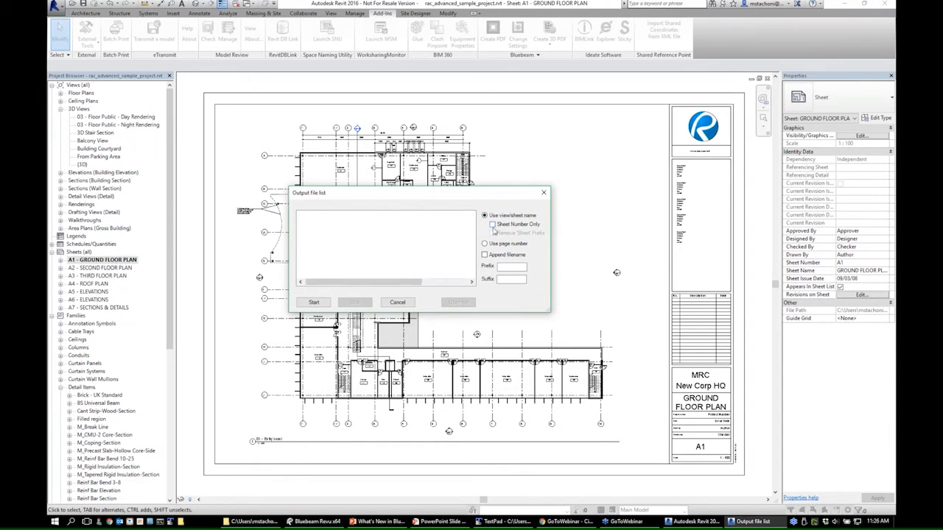
click(493, 233)
drag(426, 281, 464, 282)
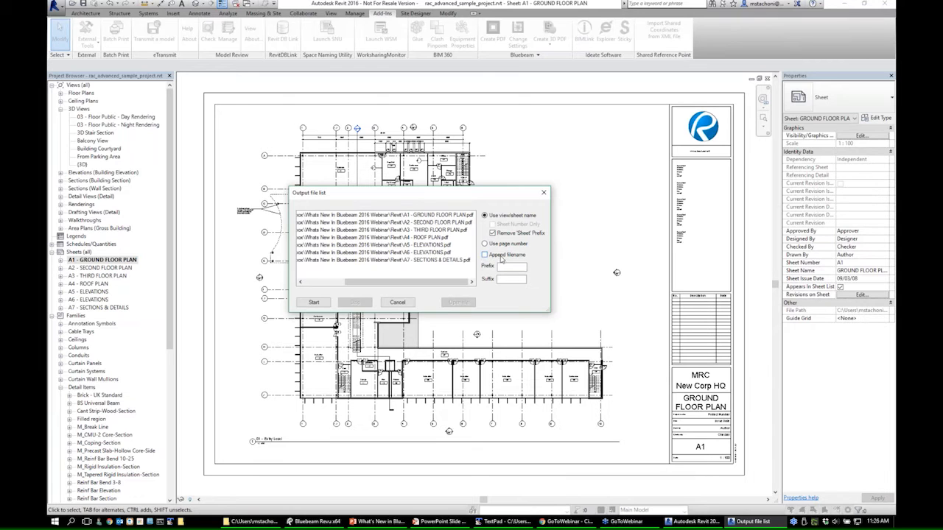
- Set the output file name prefix to "12345.0 " with a trailing space and start the PDF conversion
click(502, 266)
text(12345.)
key(BackSpace)
text(.0)
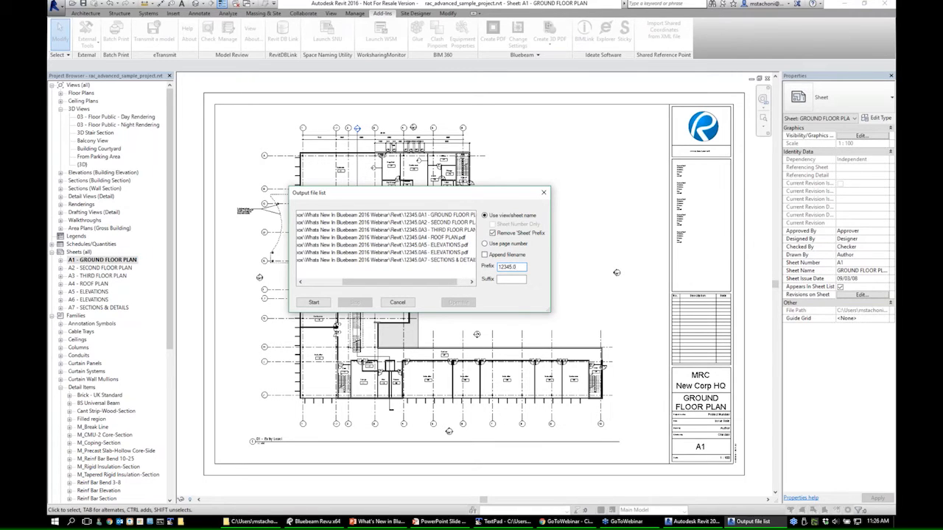
drag(395, 283, 406, 272)
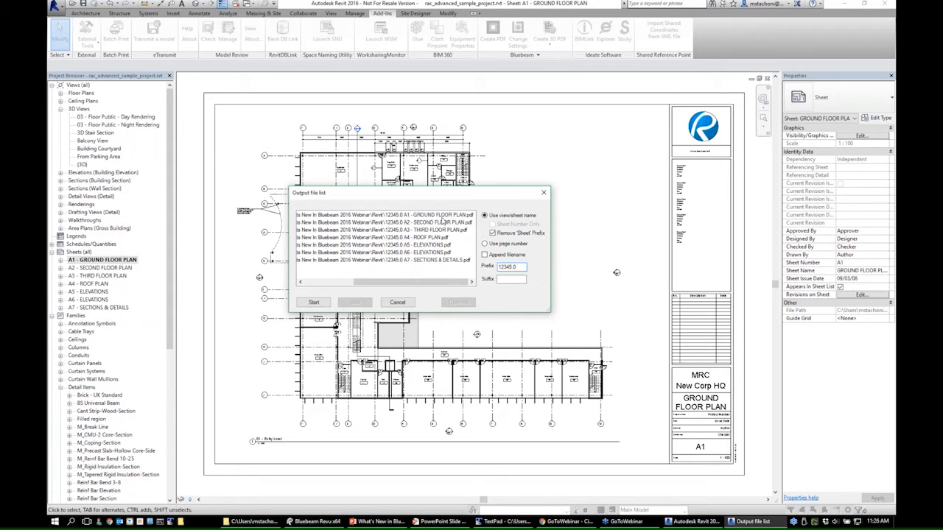
click(314, 302)
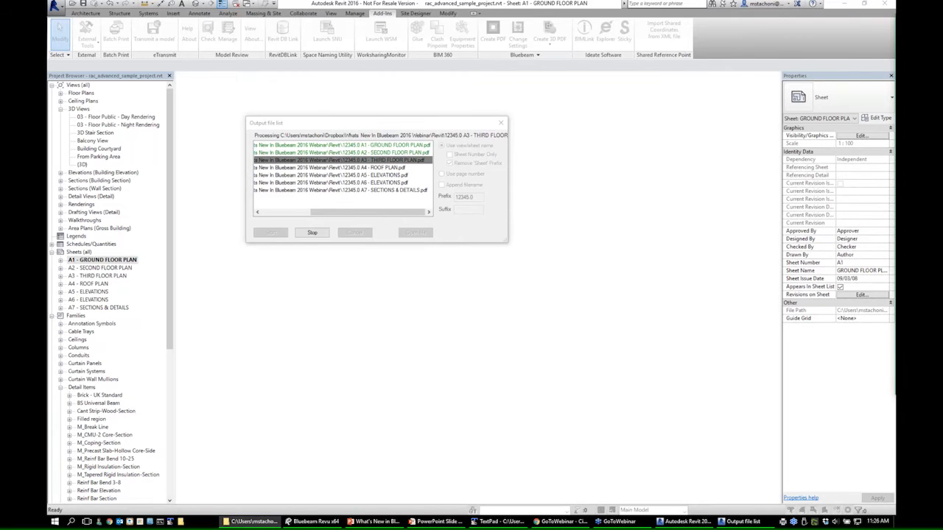
drag(750, 58, 654, 235)
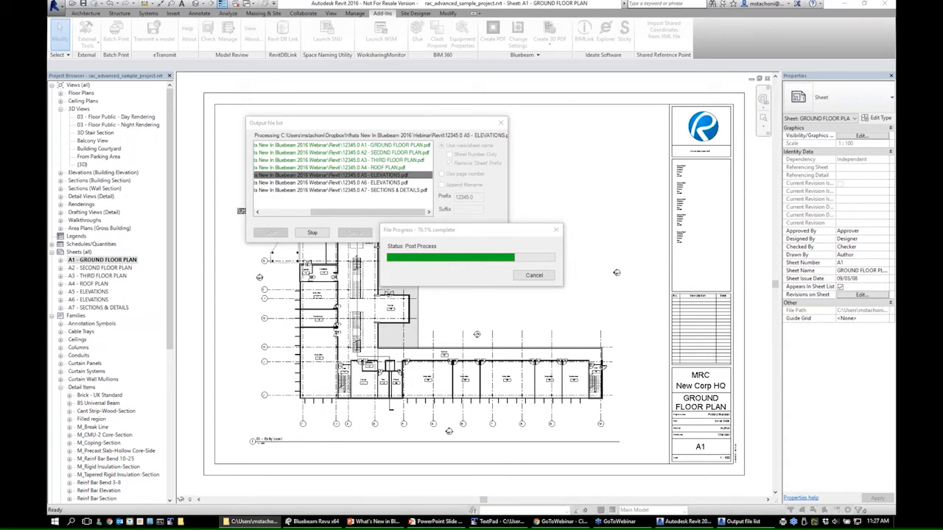
drag(532, 233, 658, 160)
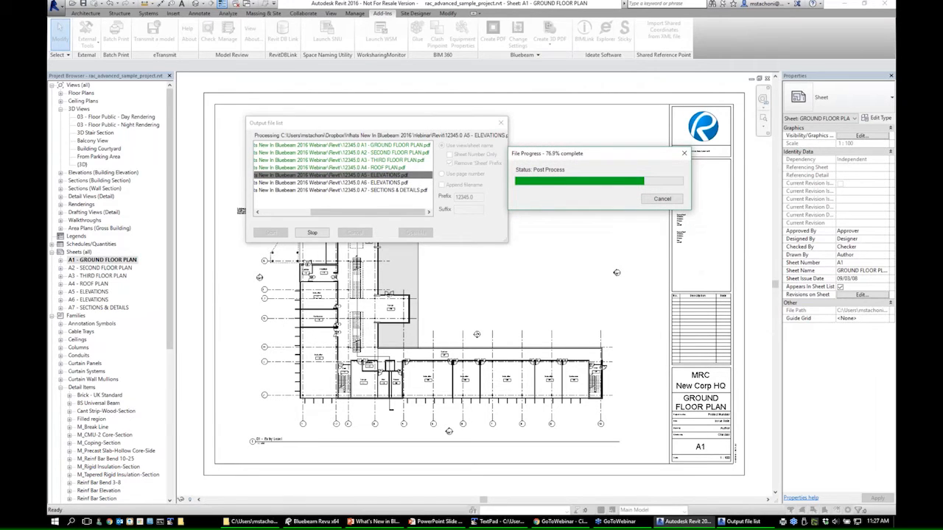
click(617, 272)
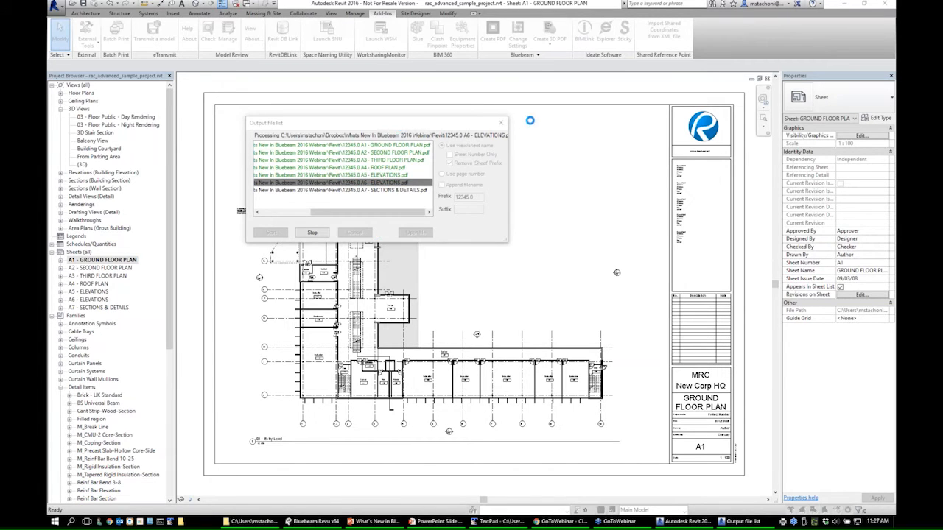
drag(376, 125, 504, 120)
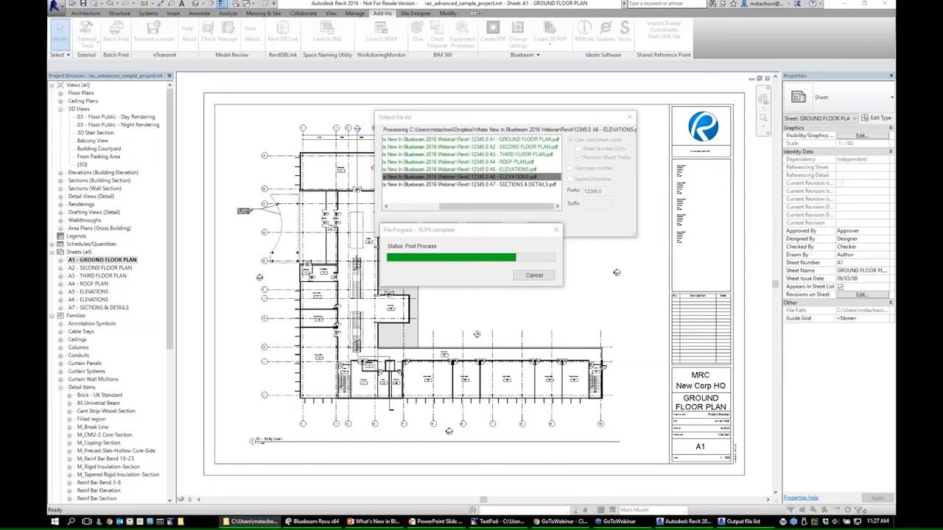
drag(895, 103, 895, 211)
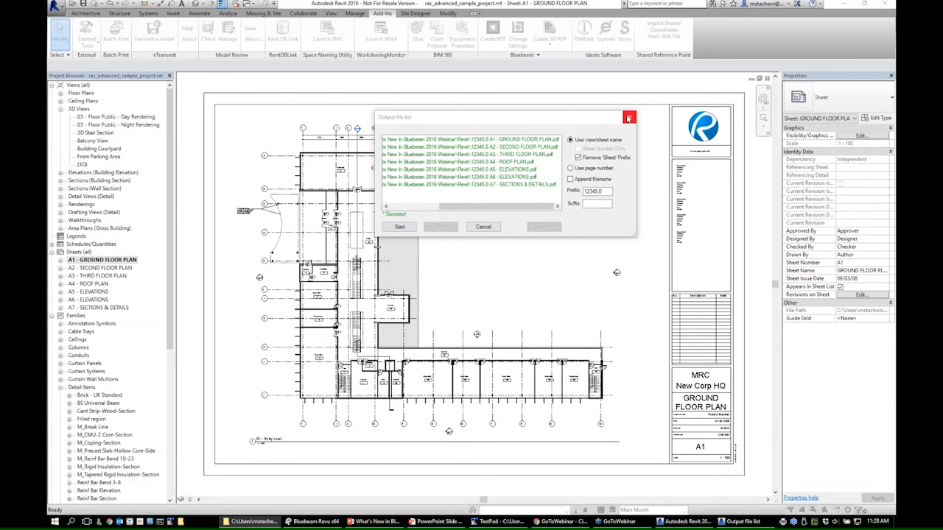
- Close the output file list and check the created sheet PDFs in the project's Revit folder
click(628, 118)
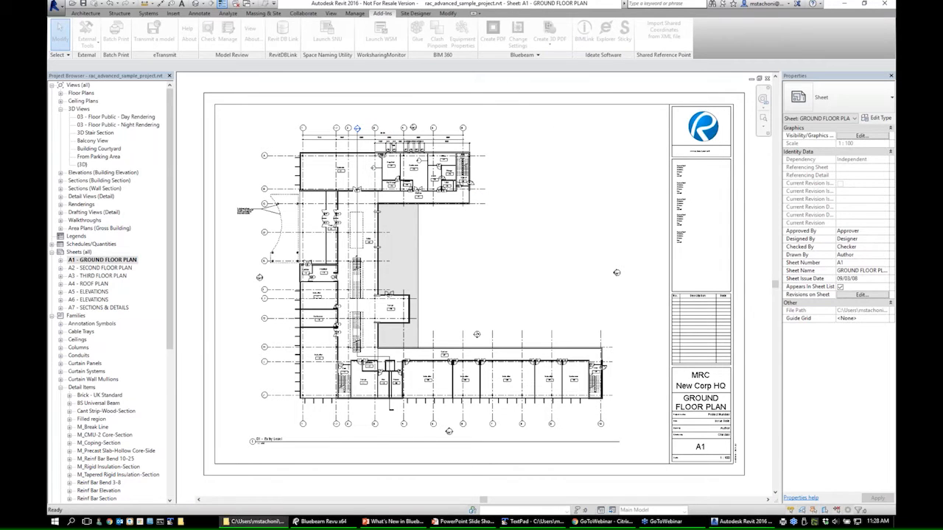
drag(895, 106, 582, 155)
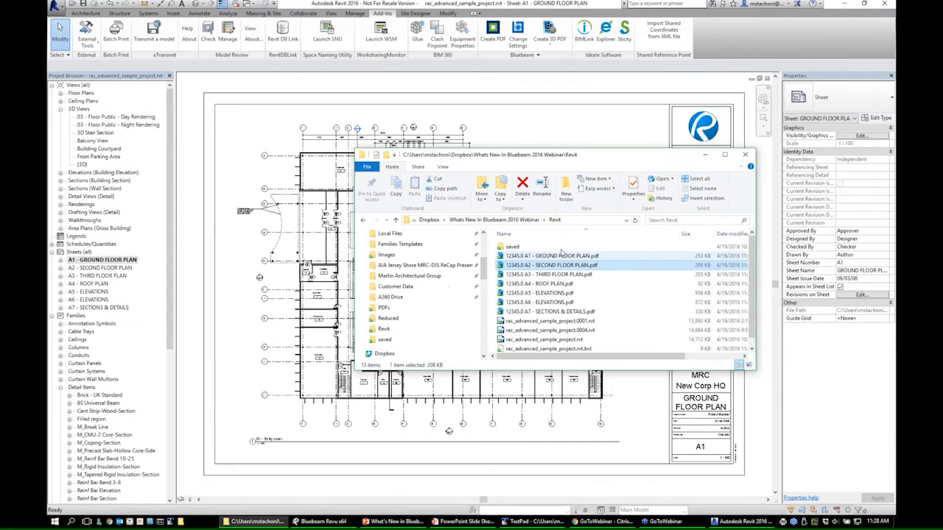
click(705, 155)
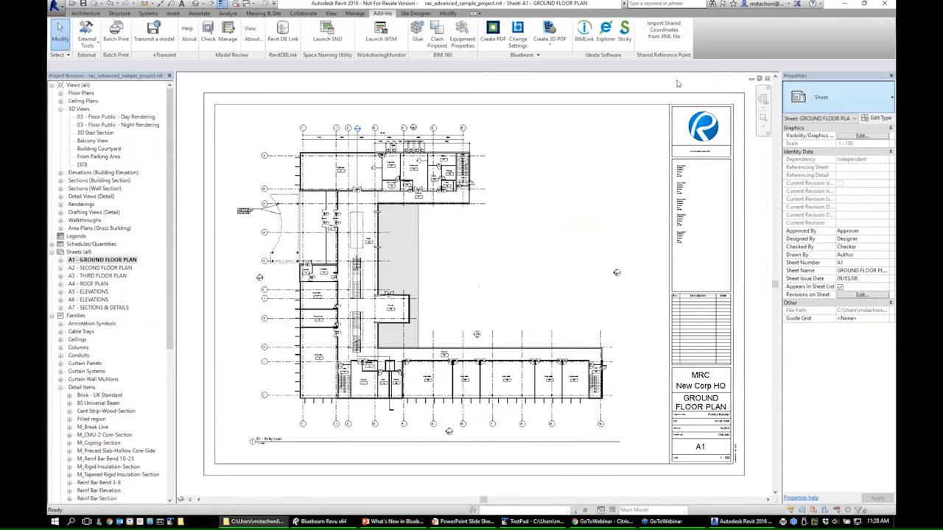
- In the Bluebeam conversion settings, turn off One File per View/Sheet and Show Results in Viewer
click(521, 40)
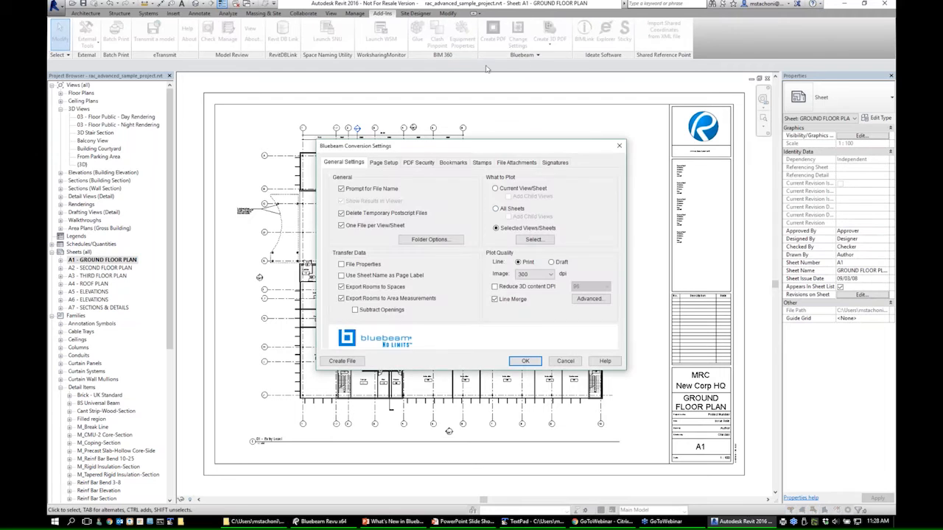
click(356, 226)
click(341, 201)
click(526, 361)
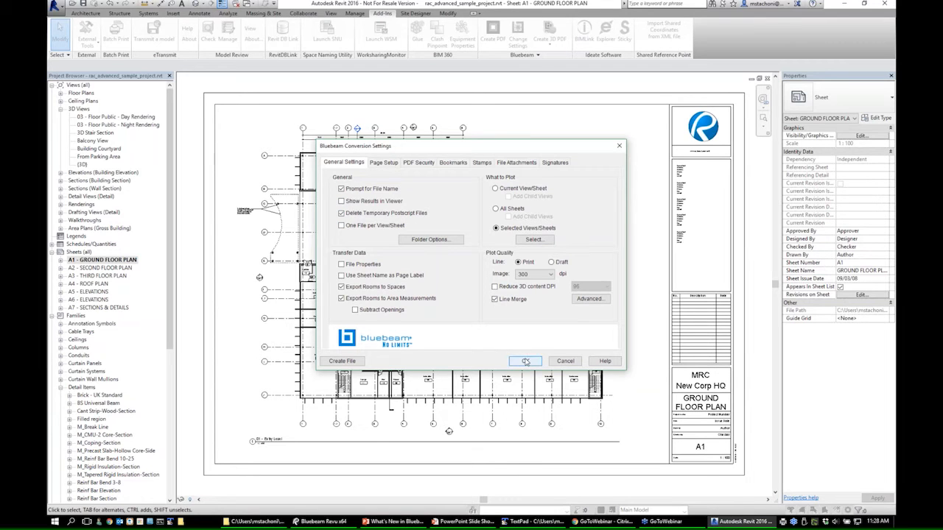
- Review the Page Setup, PDF Security and Bookmarks settings and accept the conversion settings for a single combined PDF
click(376, 162)
click(418, 162)
click(456, 163)
click(345, 163)
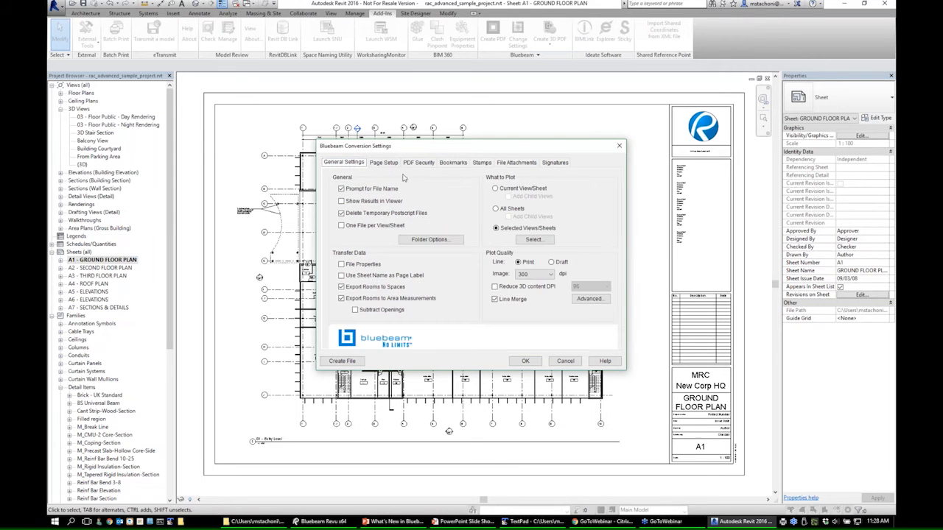
click(525, 361)
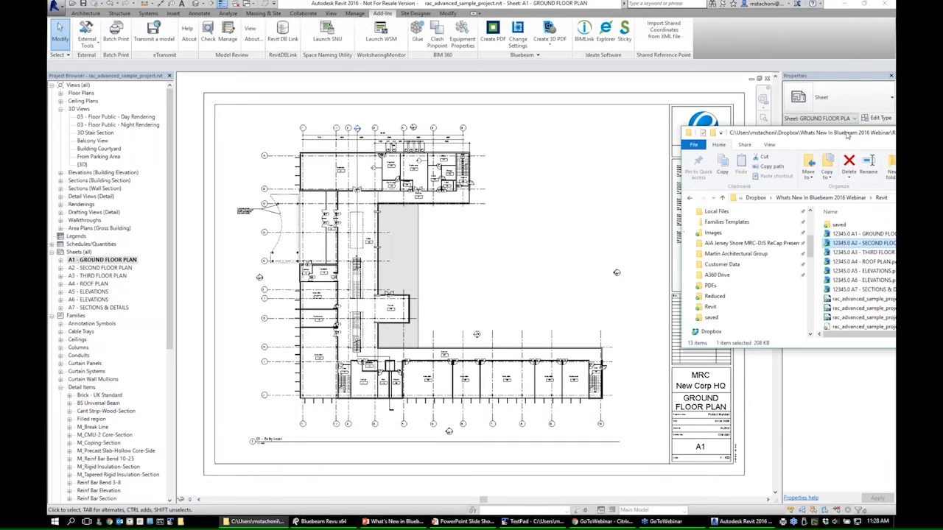
- Create the combined PDF of all sheets and save it as Start_rac_advanced_sample_project.pdf in the Revit folder
click(493, 33)
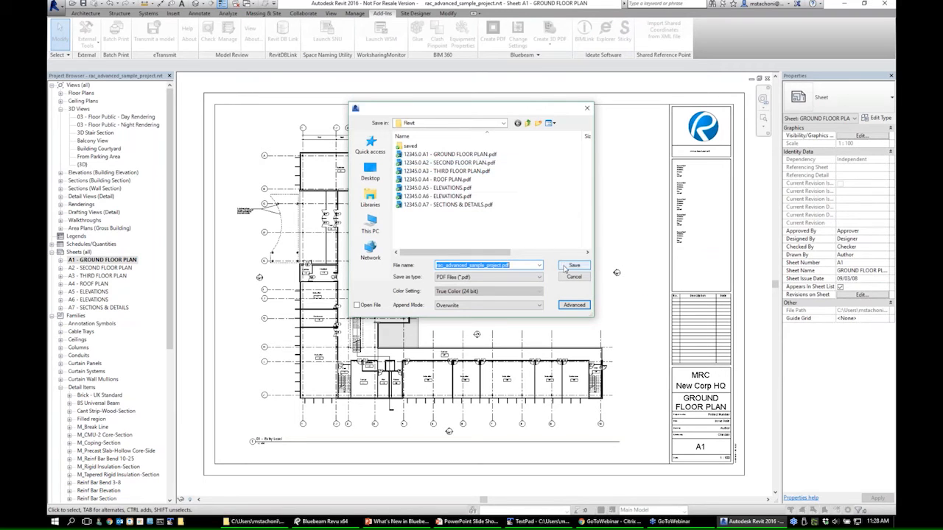
click(531, 268)
click(437, 265)
text(Start_)
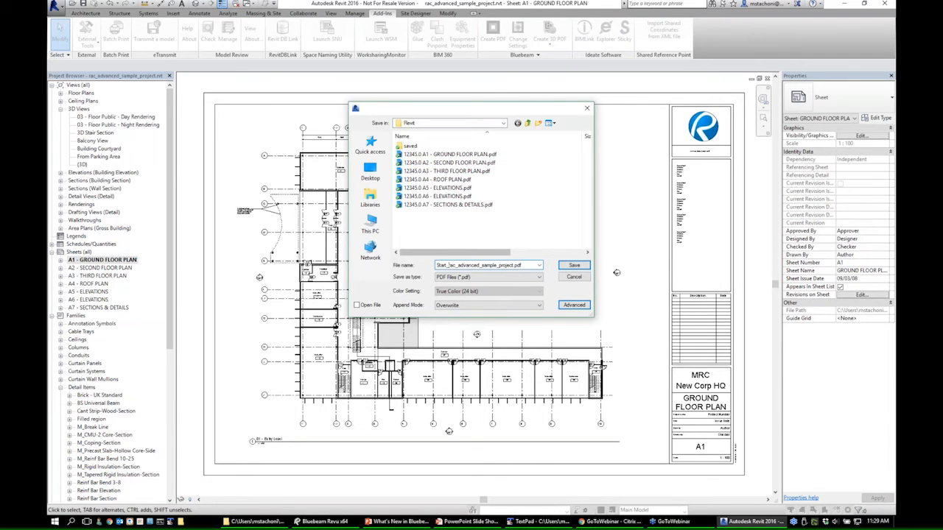
click(579, 267)
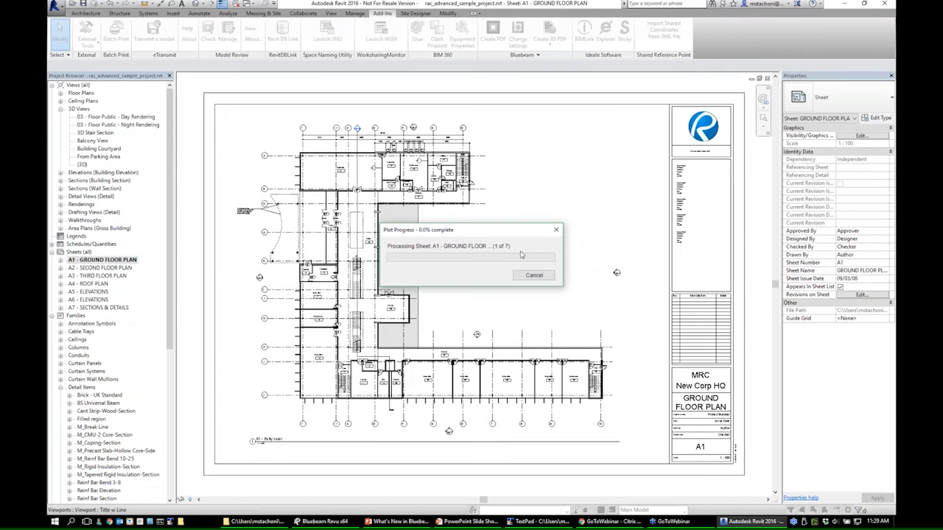
- Switch to Bluebeam Revu and collapse both side panels and the Markups list to clear the workspace
click(333, 523)
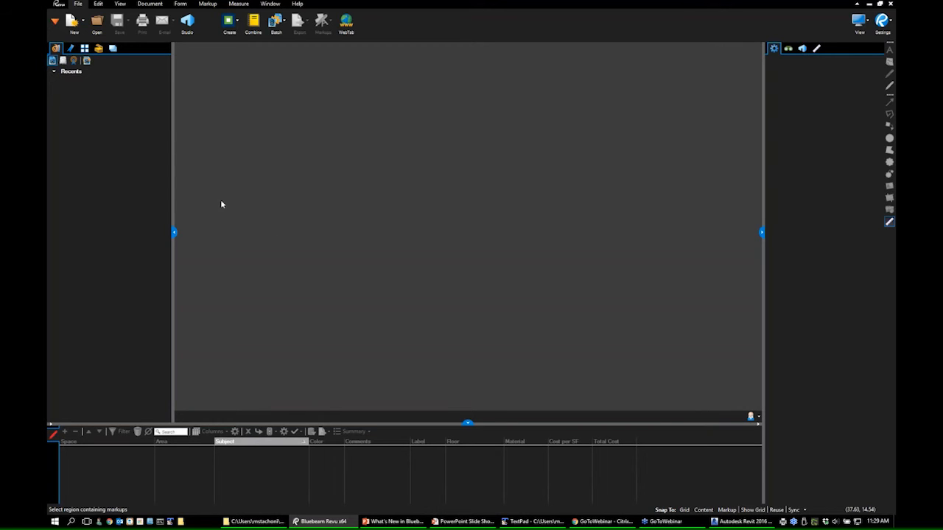
click(175, 234)
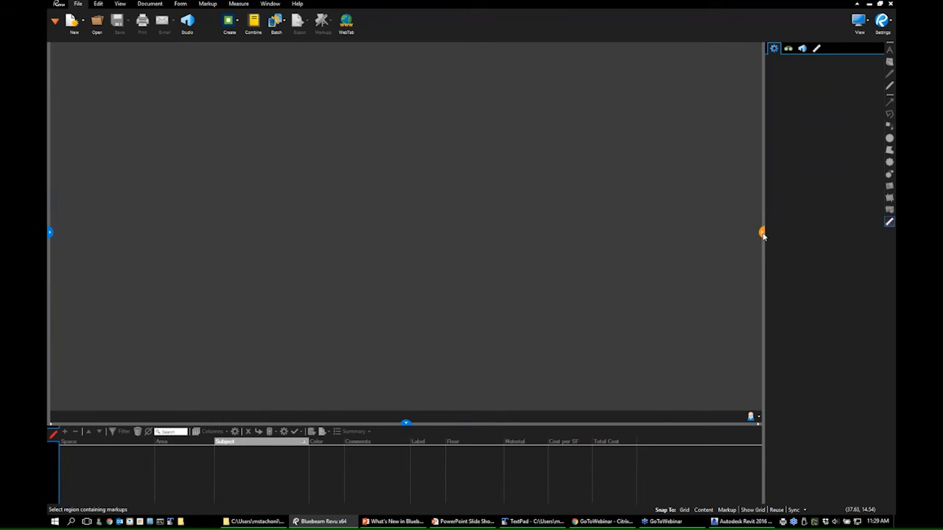
click(763, 232)
click(465, 426)
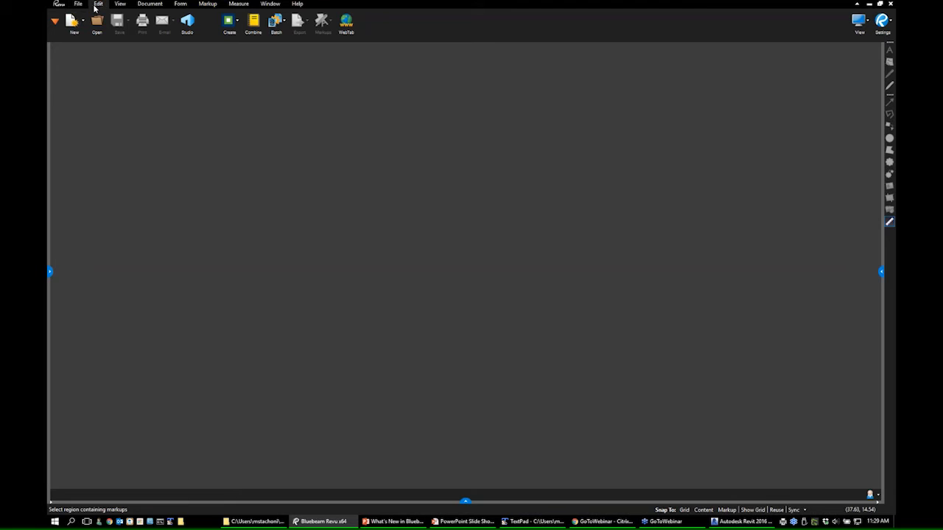
- Look through the Edit, Measure, Window, Form, Document and View command sets and return to the File commands
mouse_move(95, 8)
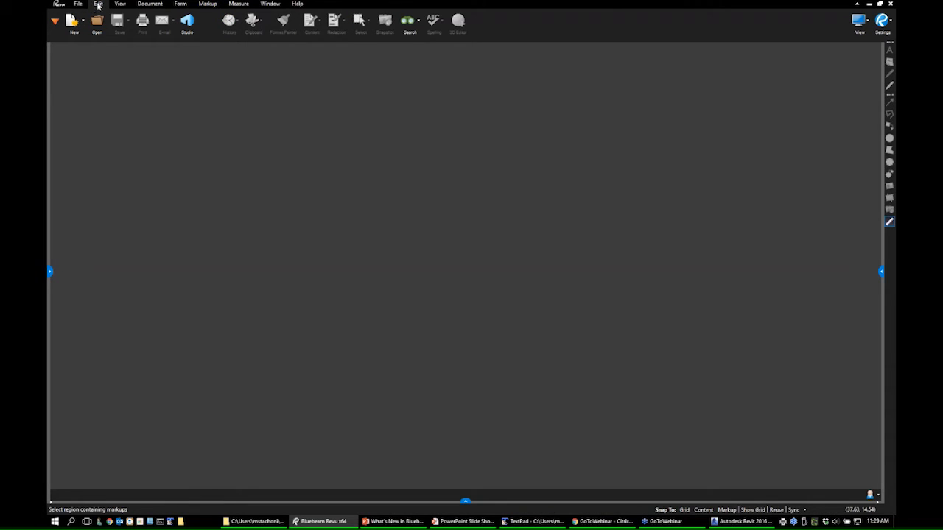
mouse_move(238, 6)
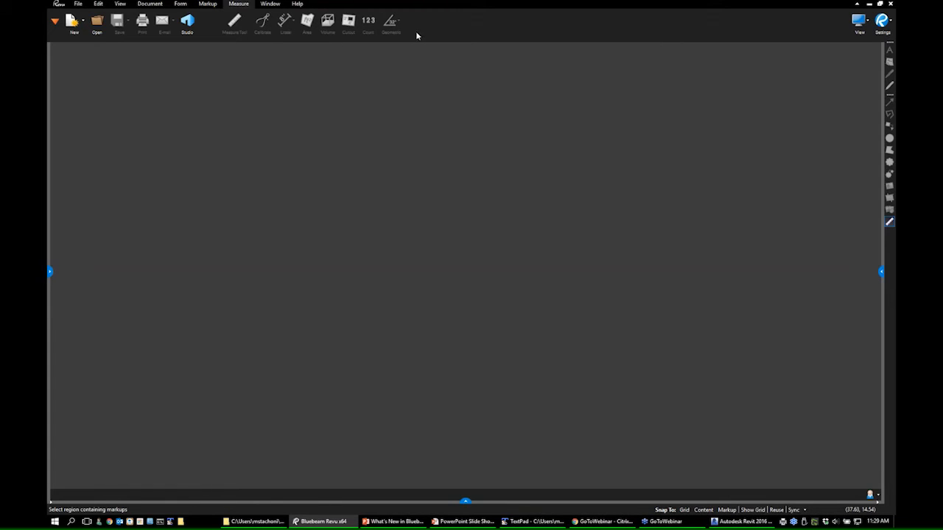
mouse_move(277, 9)
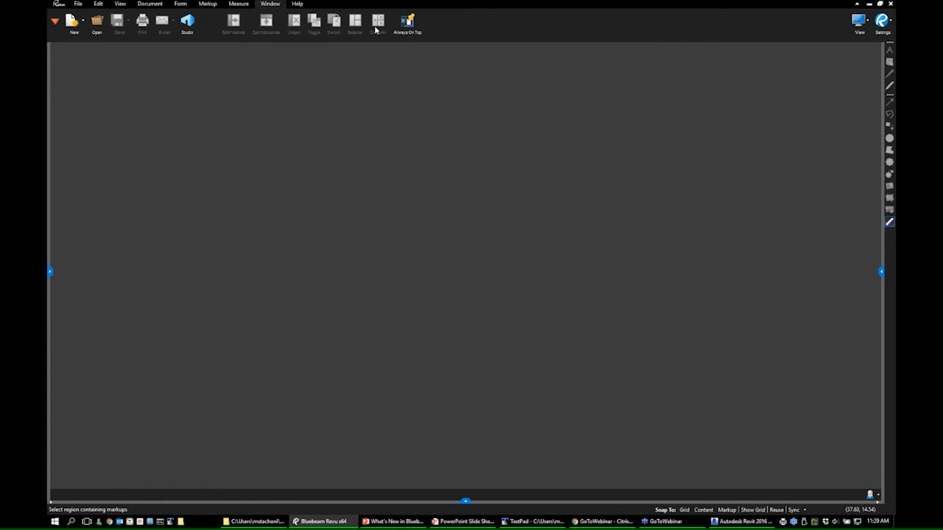
click(184, 6)
click(156, 6)
click(126, 5)
click(104, 5)
click(78, 4)
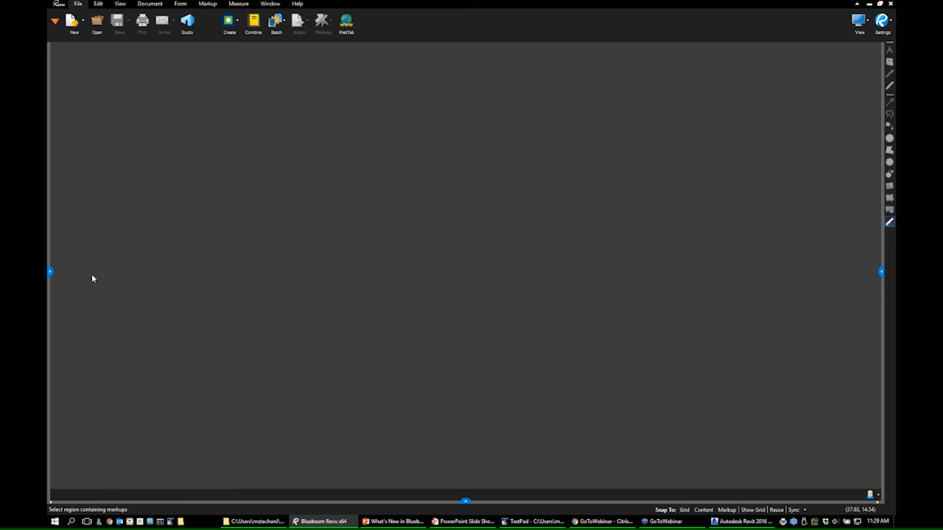
- Reopen both side panels and the Markups list, then make the Markups list slightly taller
click(50, 273)
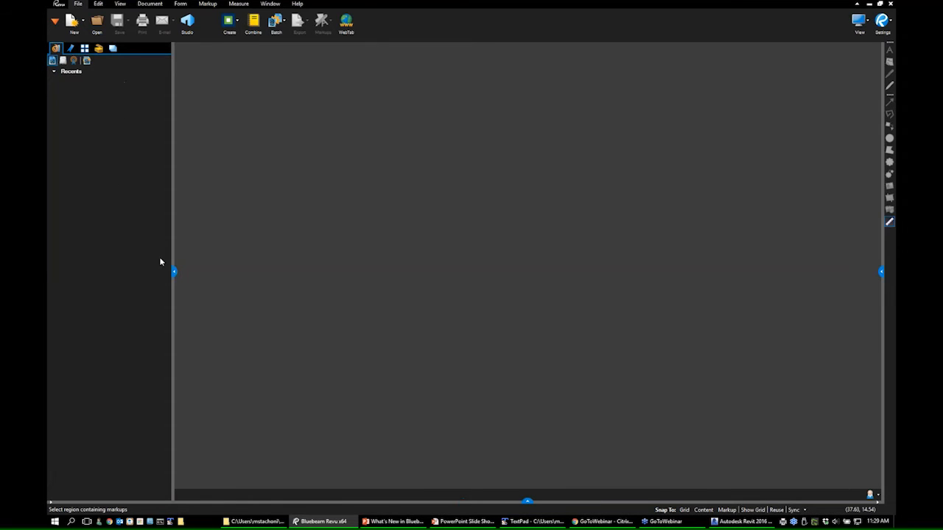
click(174, 272)
click(50, 273)
click(882, 272)
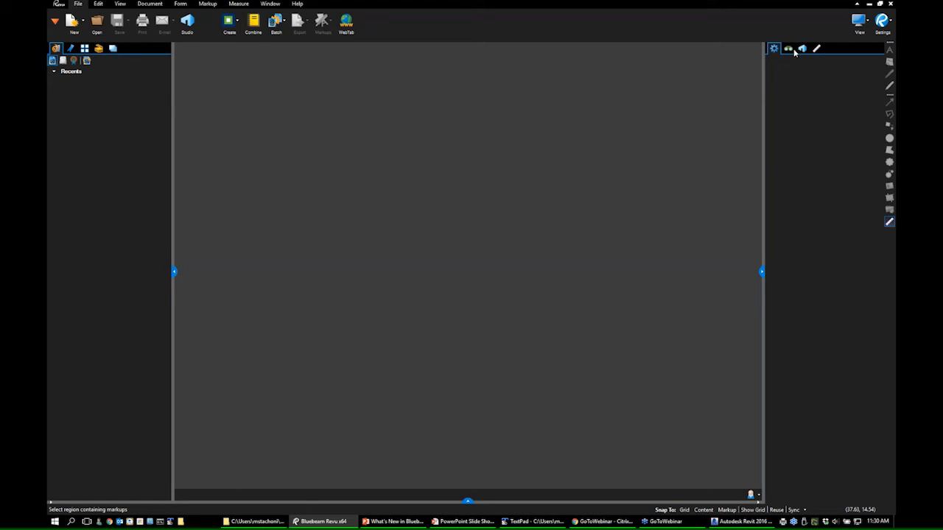
click(817, 50)
click(773, 50)
click(467, 502)
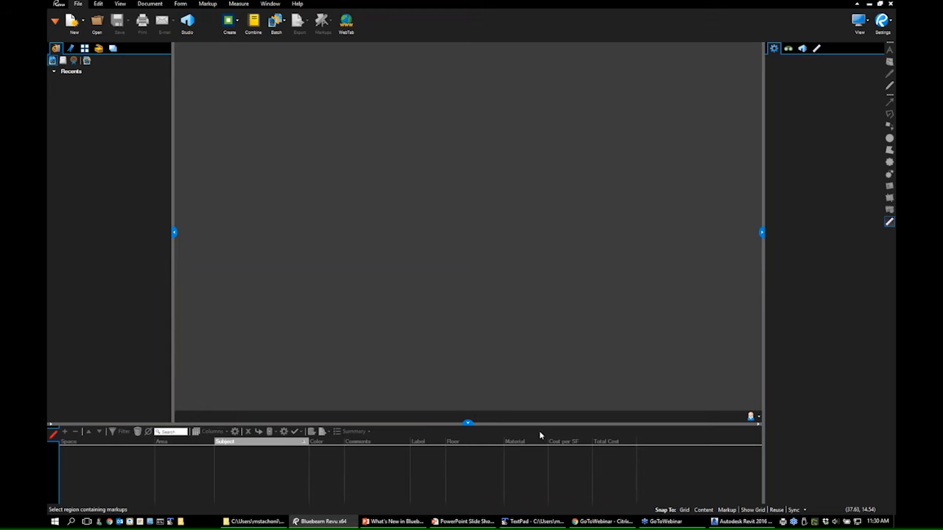
drag(523, 425, 522, 405)
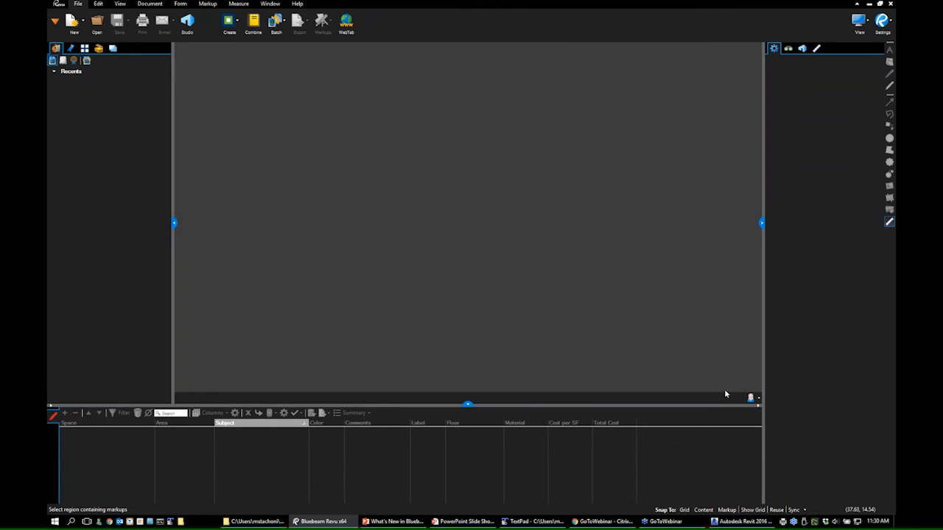
- Switch the interface profile from Design Review to Advanced, then to Construction
click(759, 401)
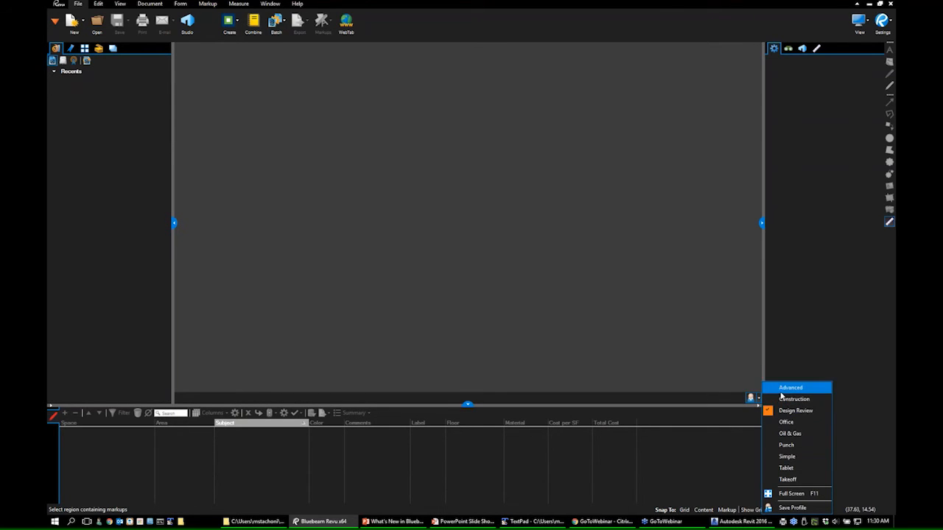
click(781, 390)
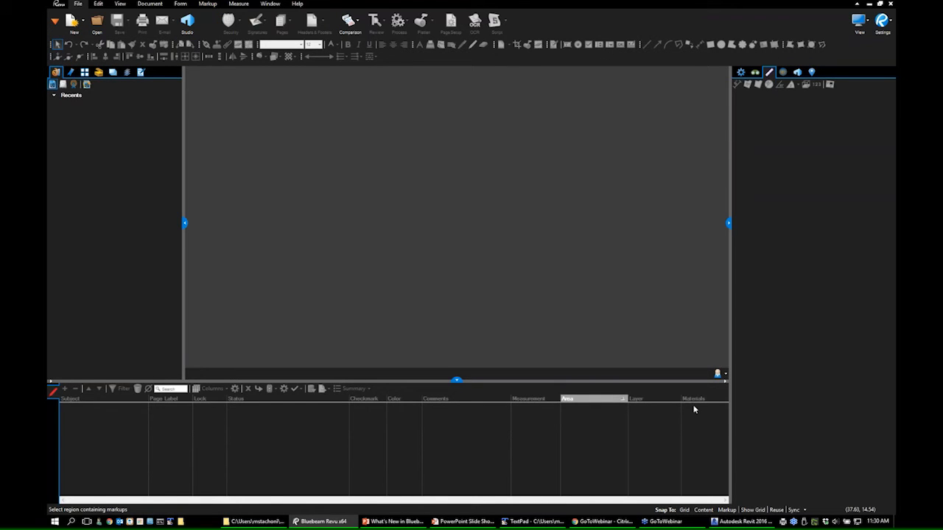
click(724, 374)
click(733, 398)
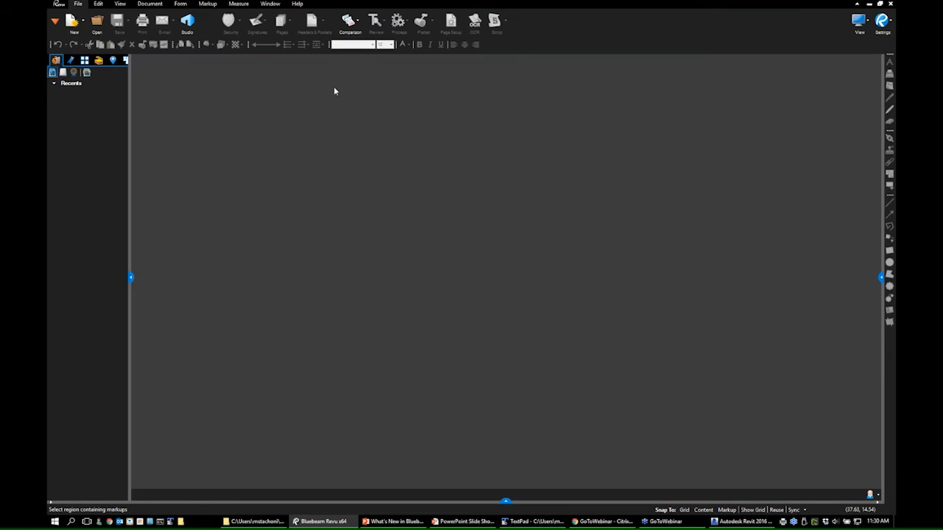
- Switch the interface profile to Takeoff and look through its Drywall & Framing, Electrical, Mechanical and Concrete tool sets
click(871, 495)
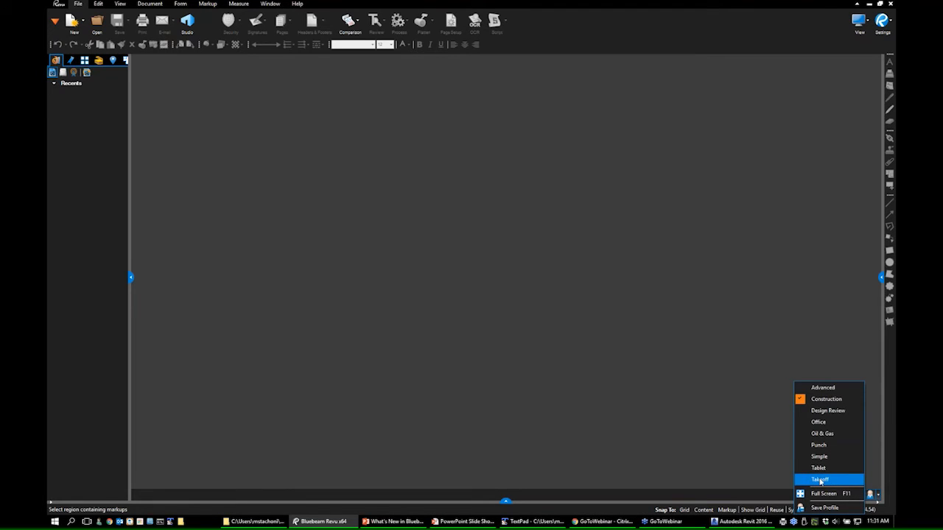
click(821, 480)
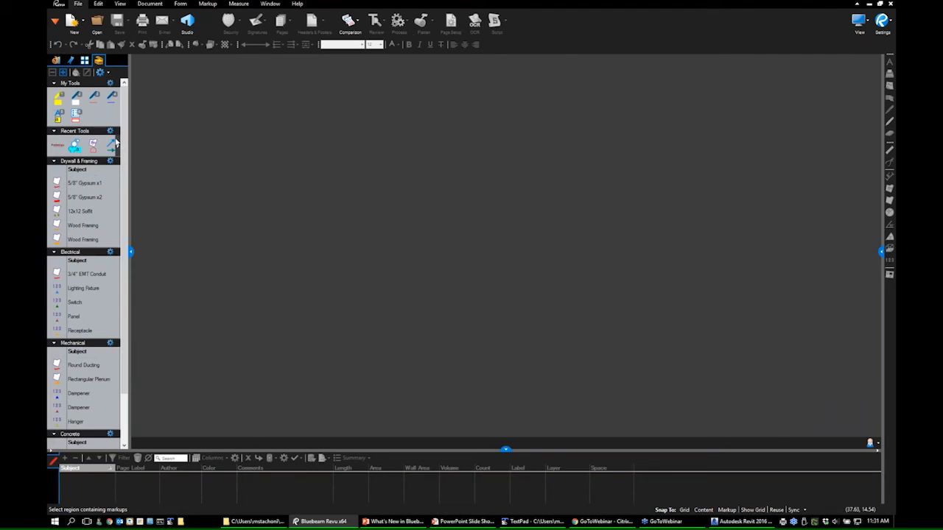
click(870, 443)
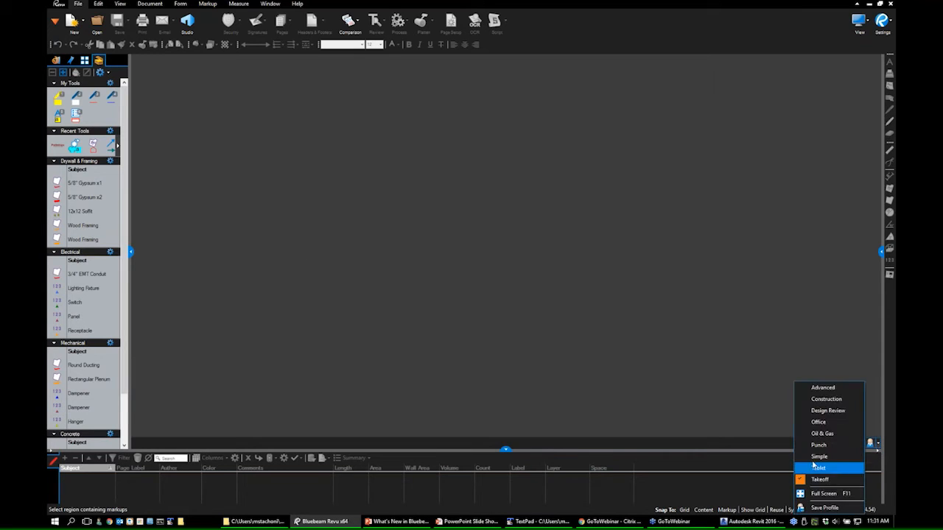
click(230, 223)
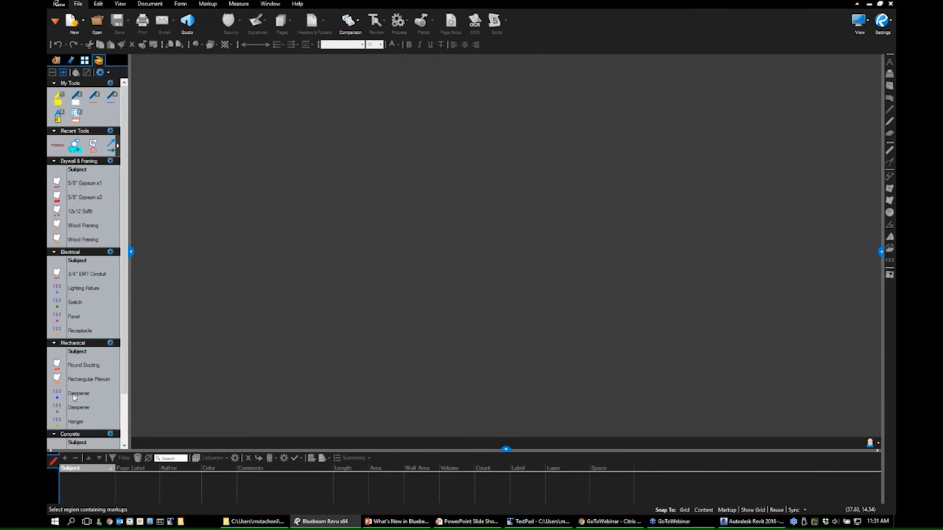
scroll(103, 350, down, 1)
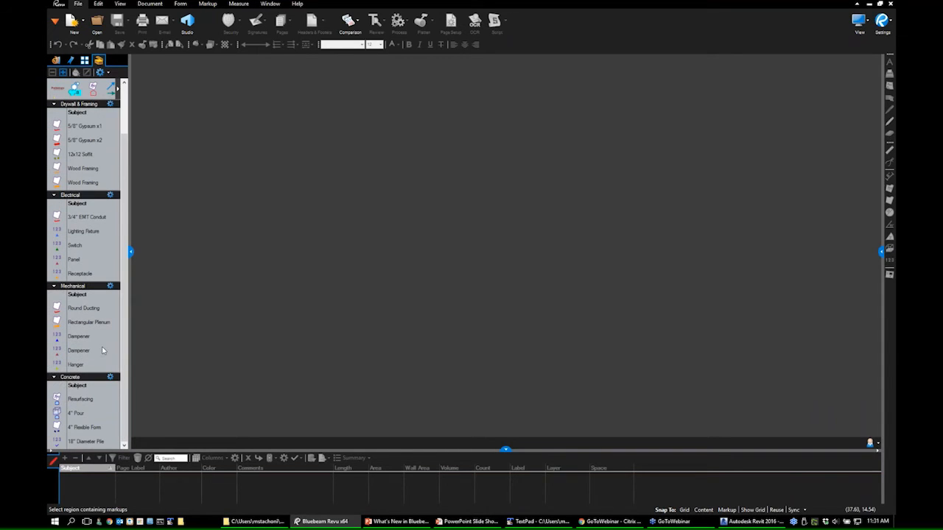
scroll(120, 294, up, 1)
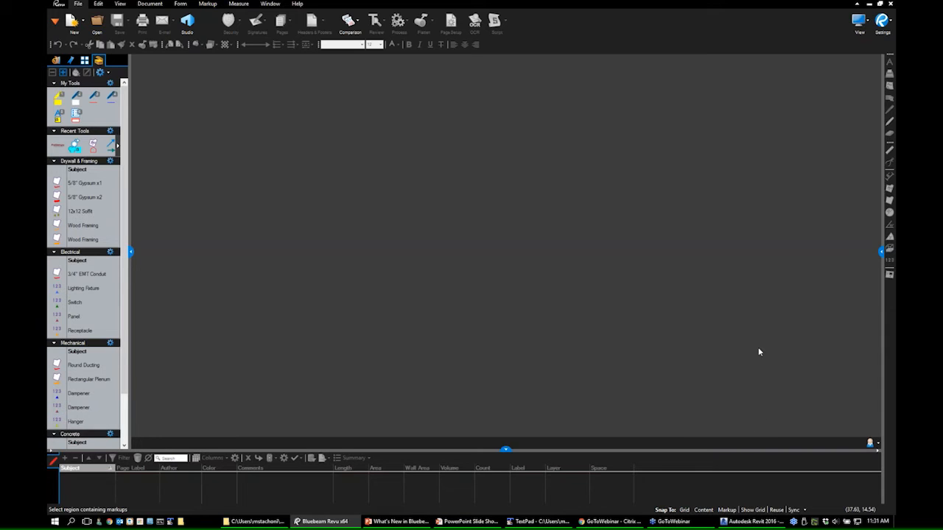
- Switch to Revit, open the 3D Stair Section view and orbit the model to an angled view
key(alt+Tab)
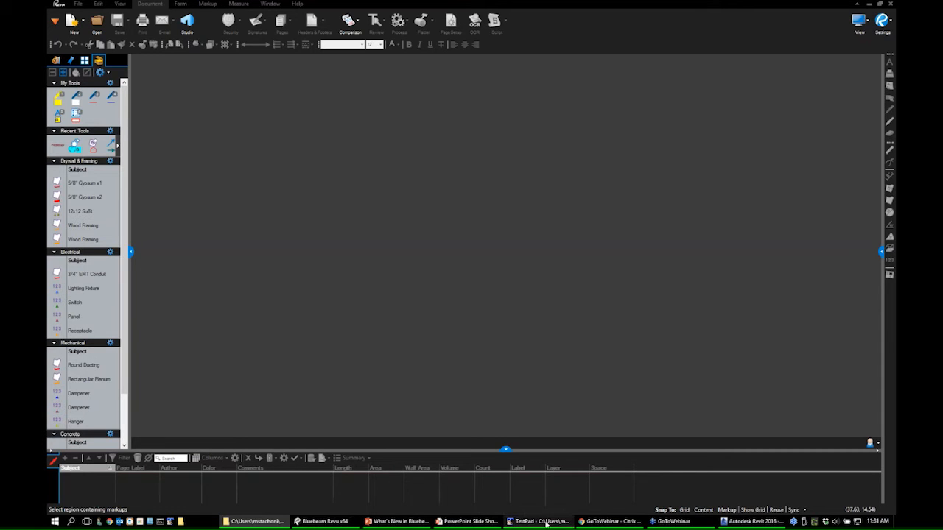
click(750, 522)
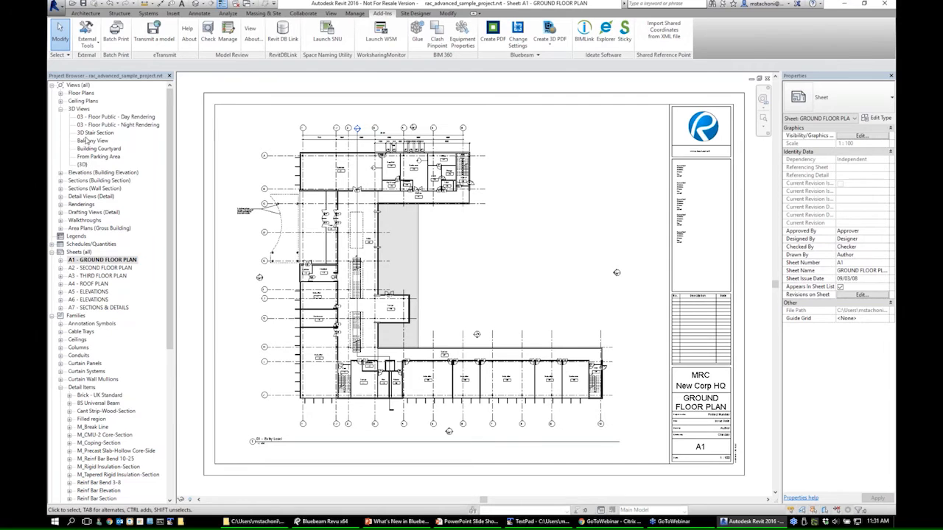
double_click(87, 134)
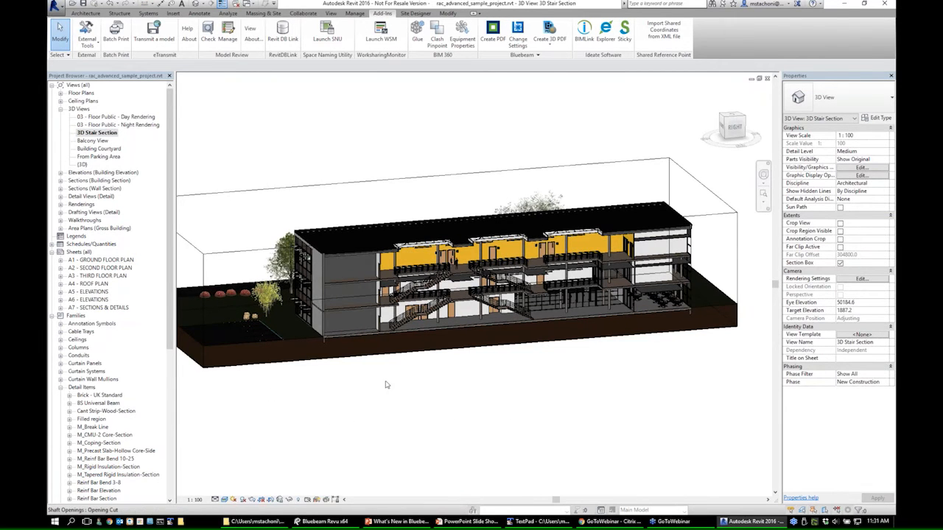
drag(495, 136, 500, 105)
- Open Bluebeam's 3D PDF settings and review the content options, leaving Use Section Box and Export Linked Models enabled
click(549, 43)
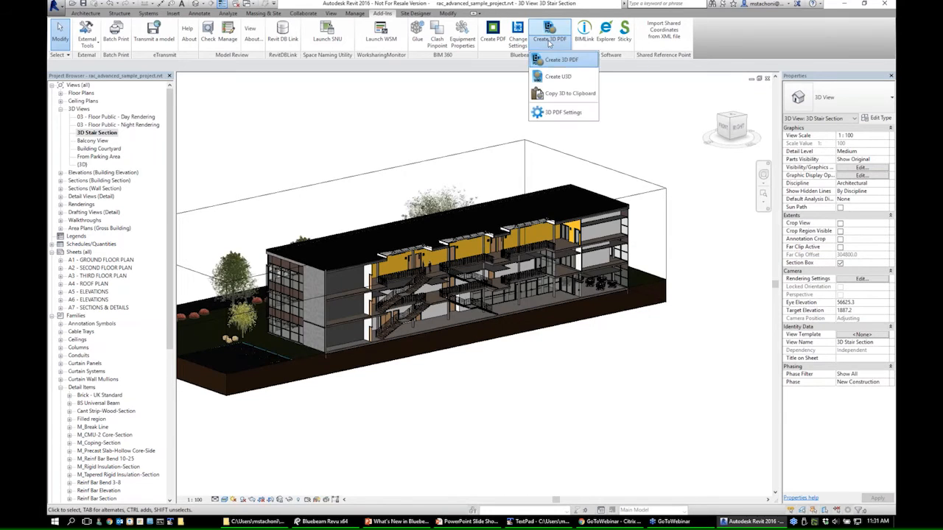
click(559, 113)
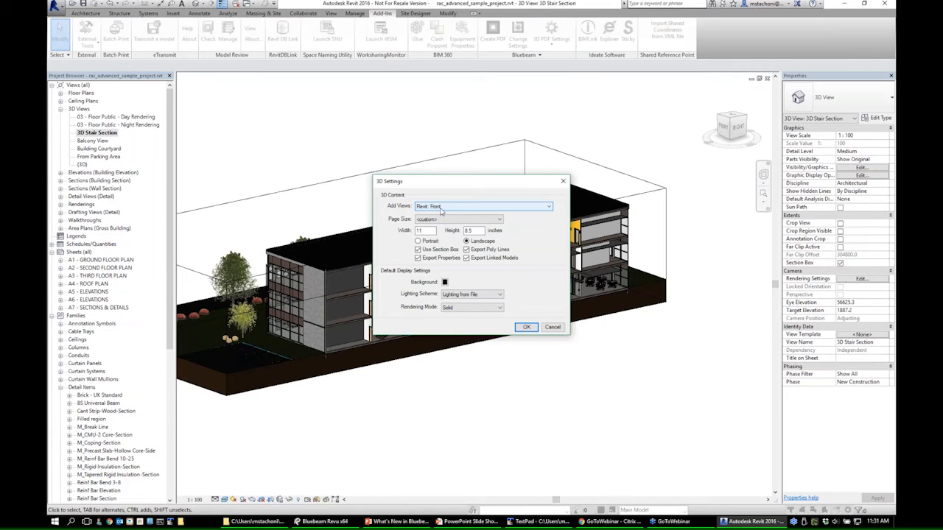
drag(492, 182, 537, 267)
click(520, 342)
click(508, 341)
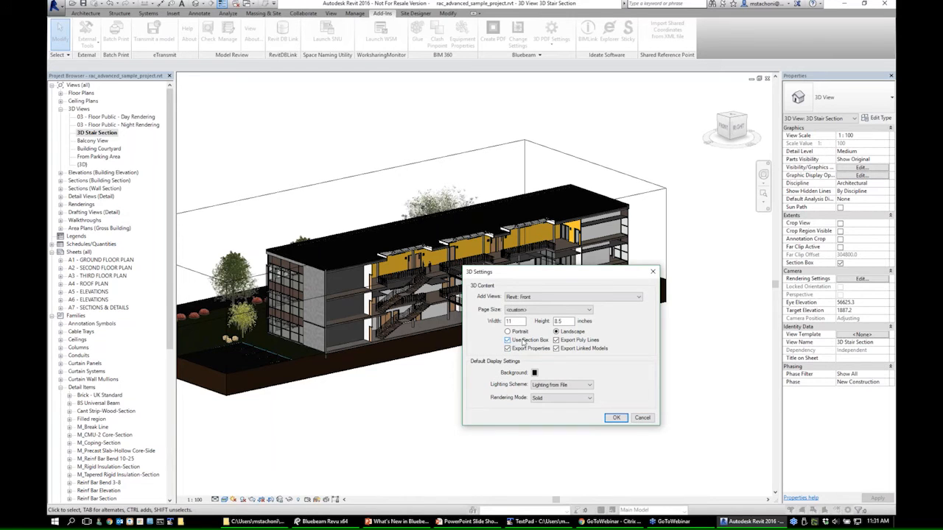
click(557, 349)
- Set the 3D PDF background to white and check the lighting schemes, keeping Lighting from File
click(535, 374)
click(598, 430)
click(546, 386)
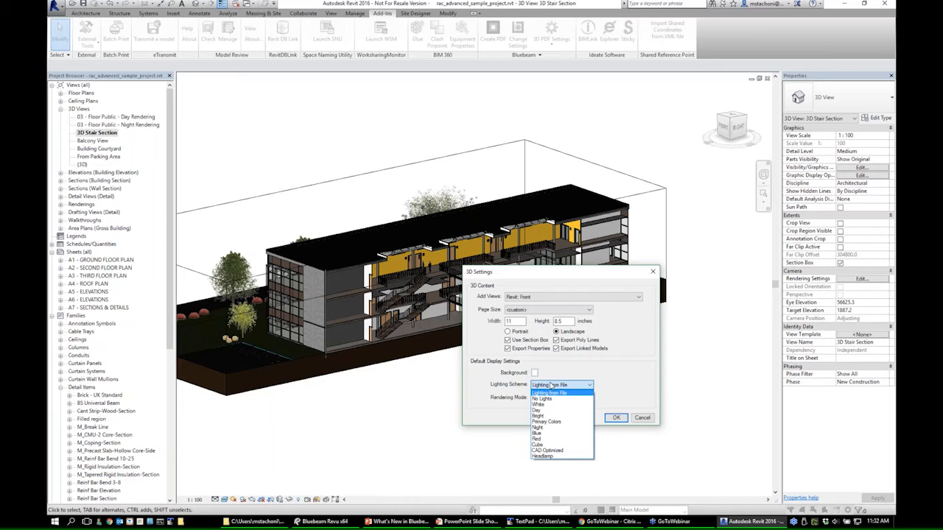
click(553, 376)
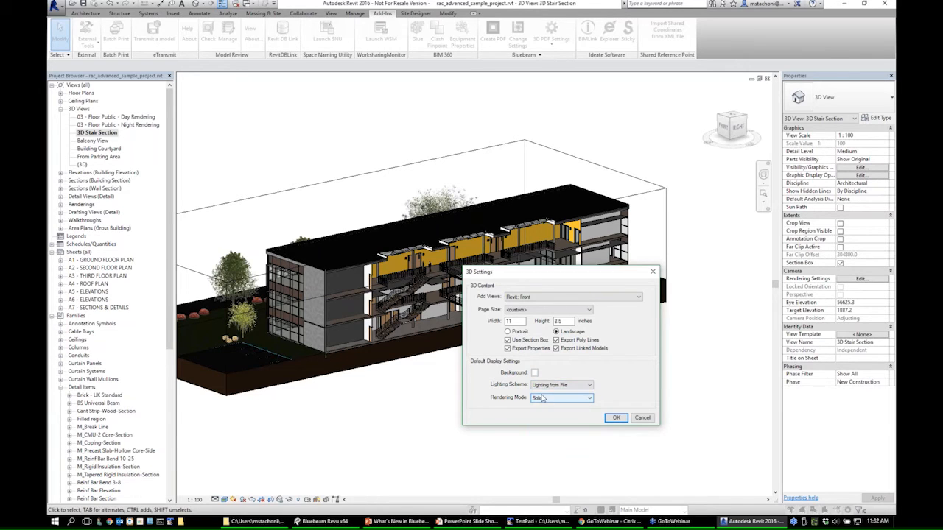
- Set the 3D PDF's added views to Perspective: Left, Top, Front, Iso and its page size to 11 x 17
click(533, 297)
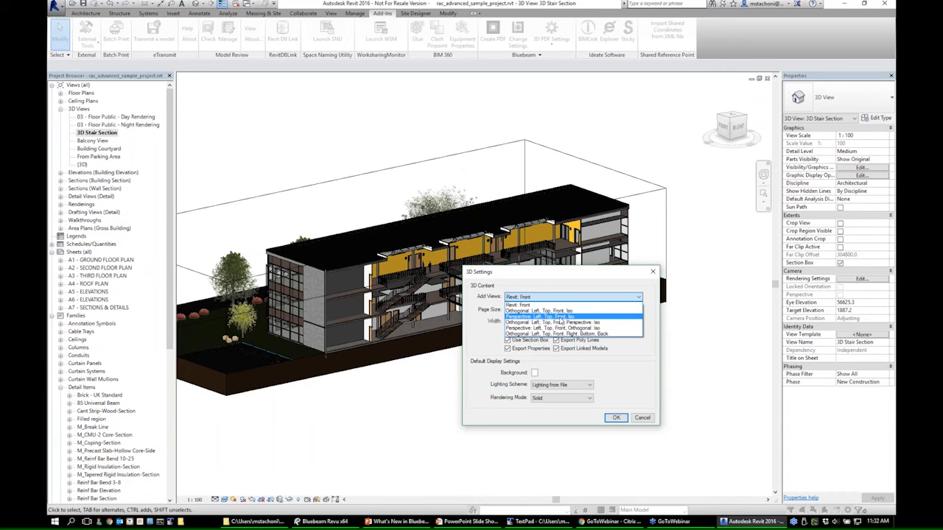
click(560, 318)
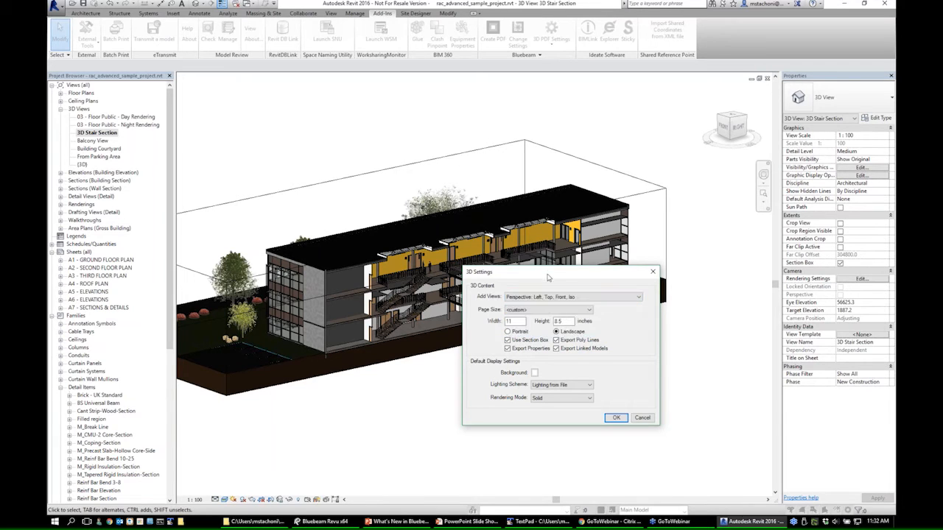
drag(544, 282, 539, 251)
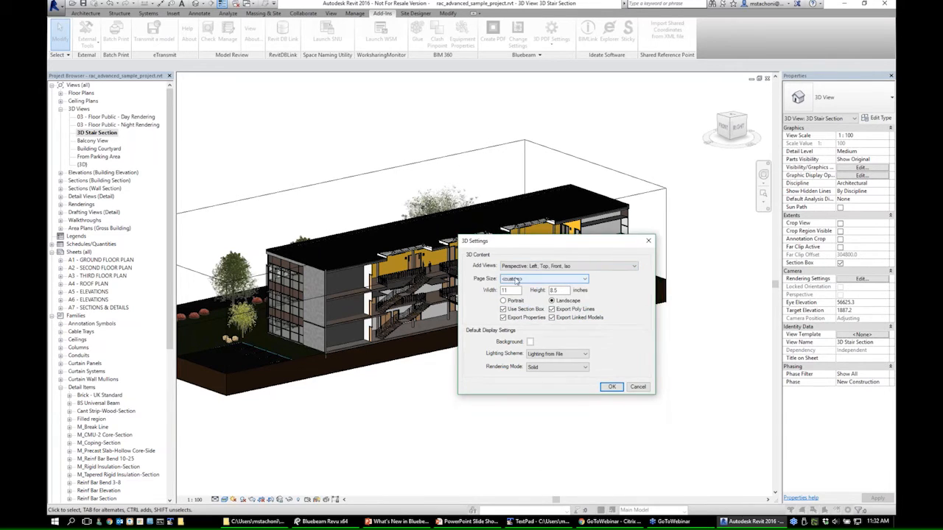
click(519, 280)
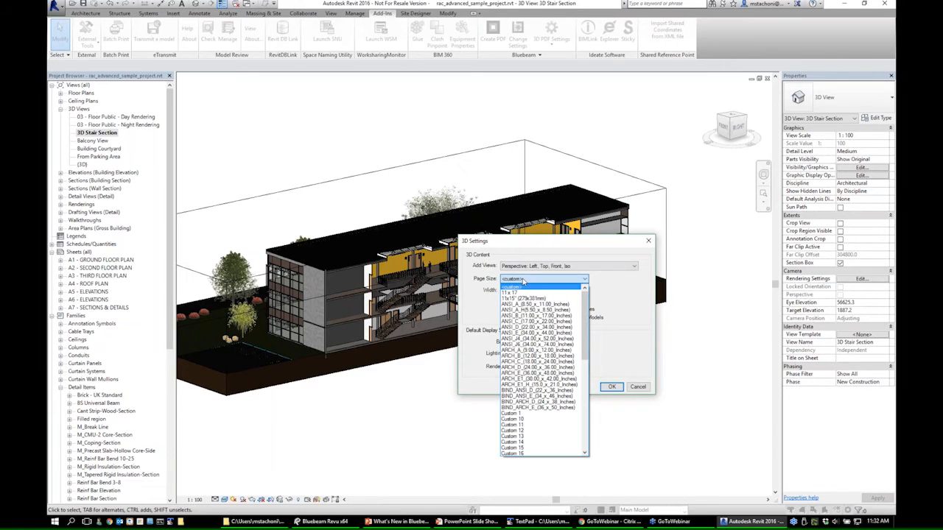
click(518, 293)
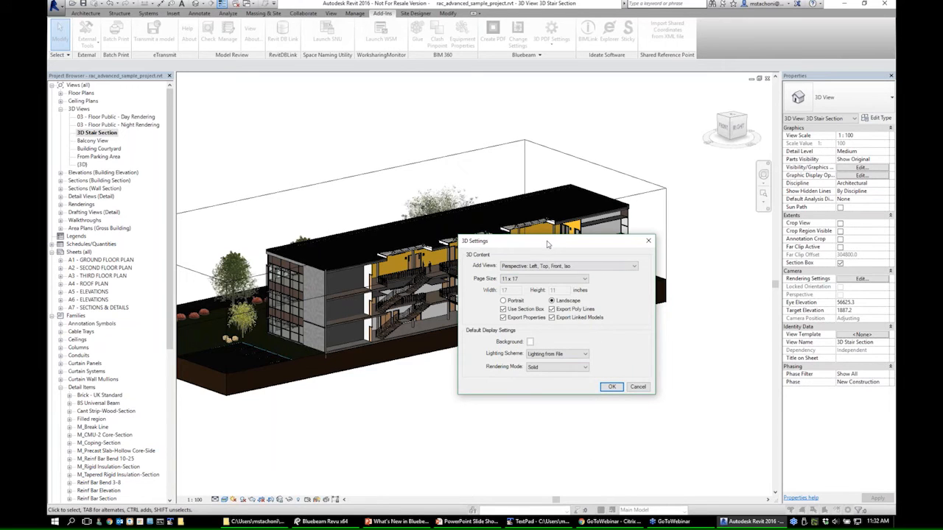
click(611, 388)
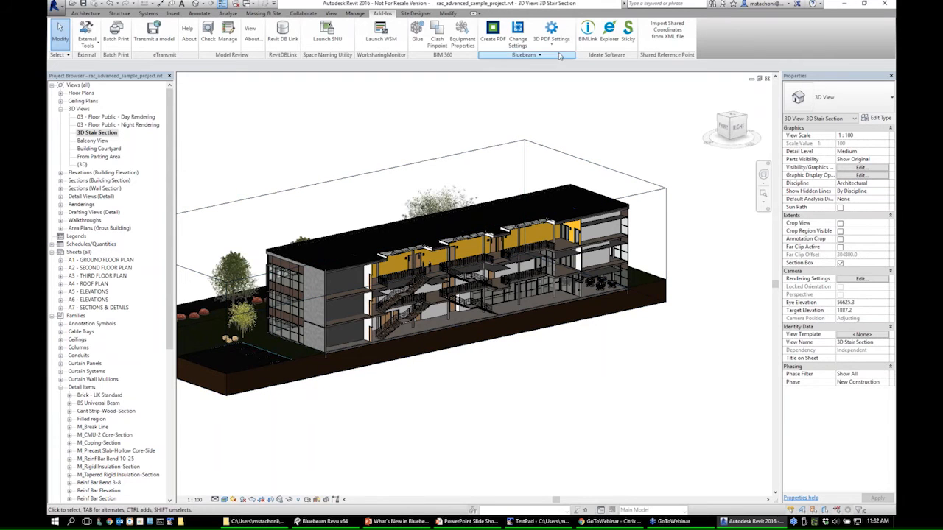
click(552, 30)
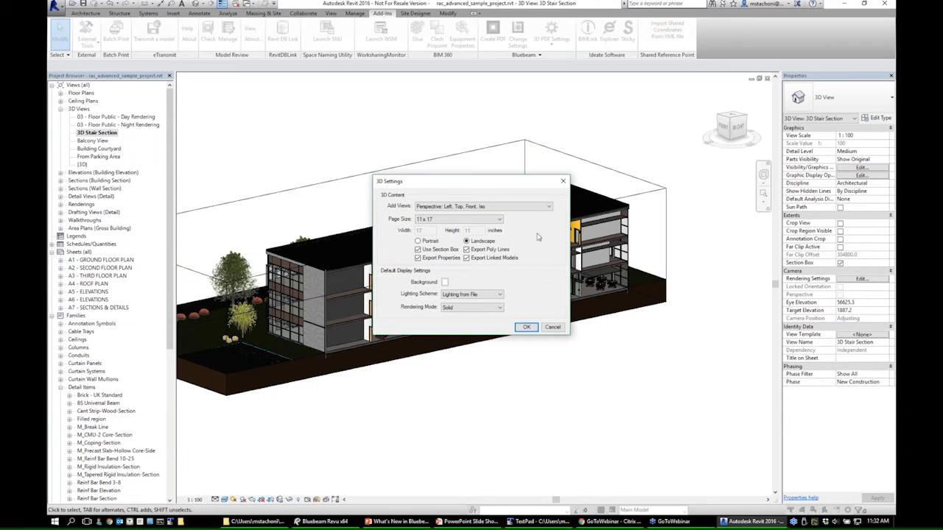
click(520, 328)
- Create the 3D PDF as 3D rac_advanced_sample_project.pdf in the webinar's Revit folder
click(566, 50)
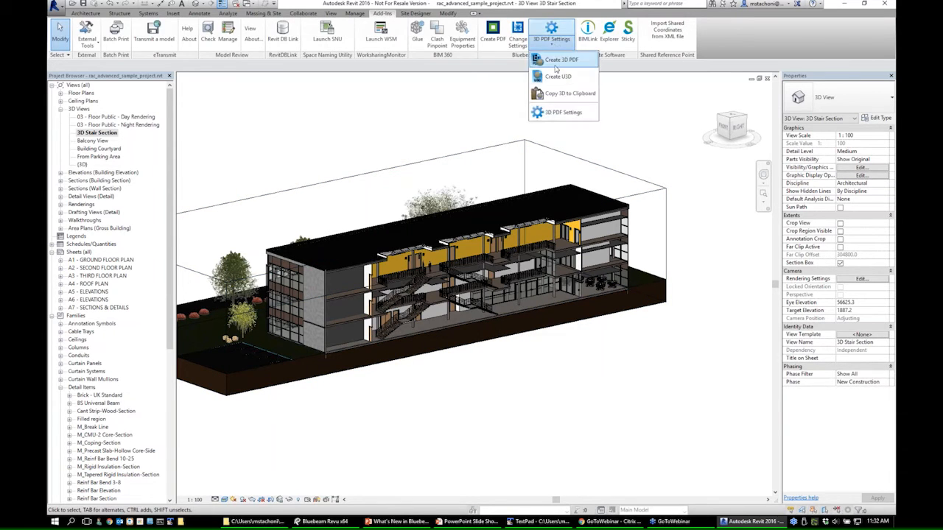
click(556, 68)
drag(302, 9, 387, 22)
click(221, 231)
text(3D)
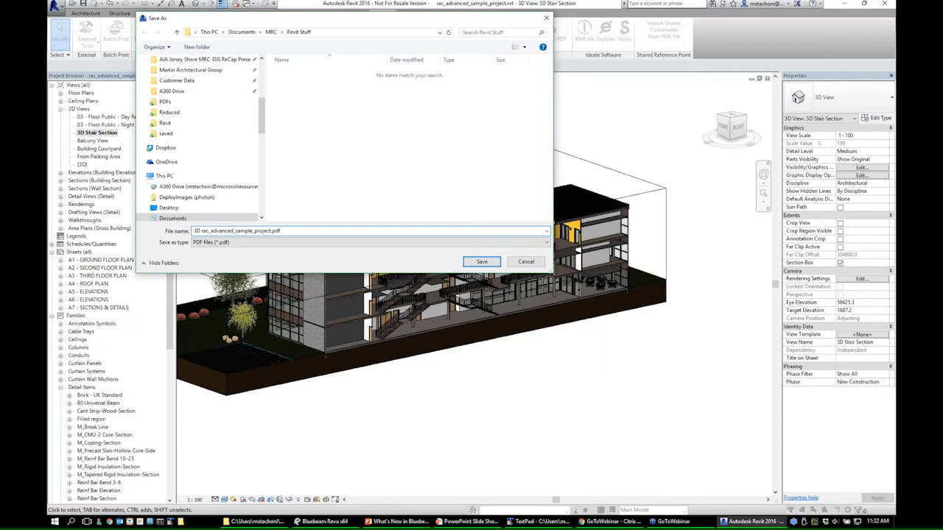
click(479, 262)
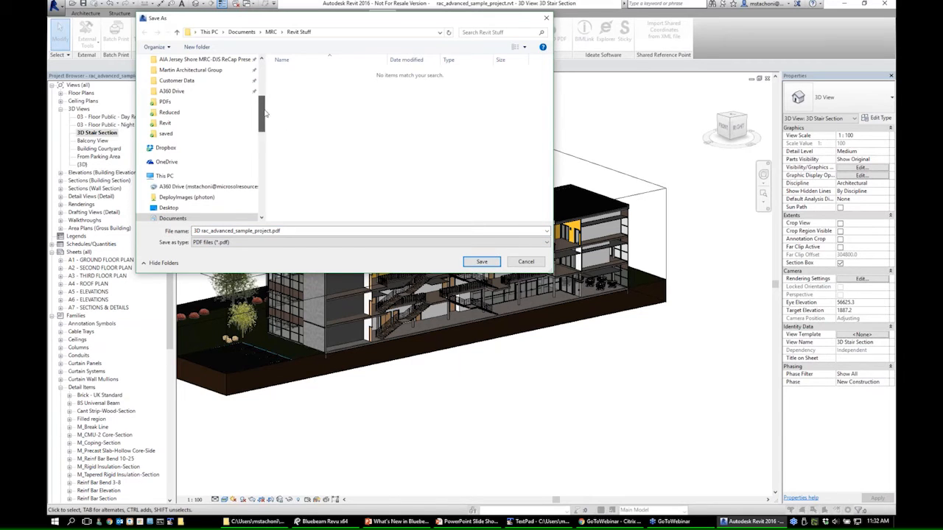
scroll(263, 118, up, 5)
click(204, 74)
double_click(288, 119)
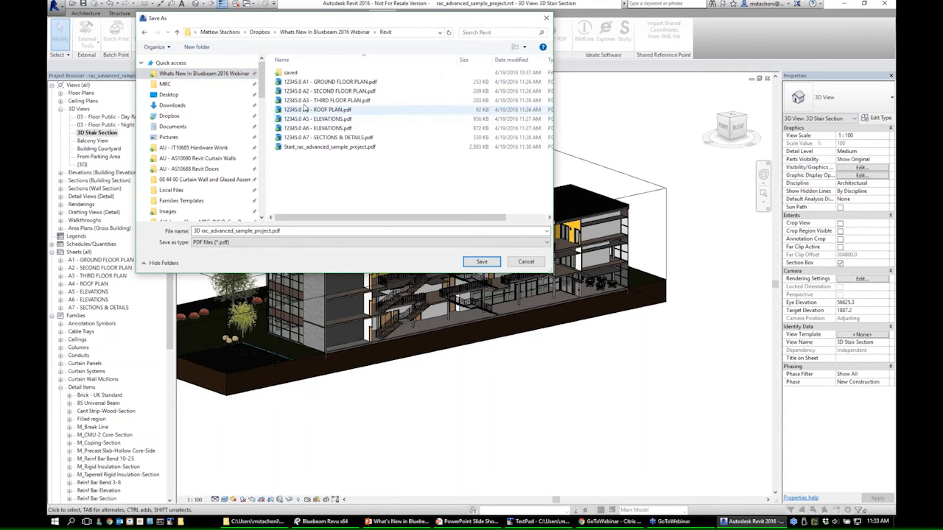
click(482, 263)
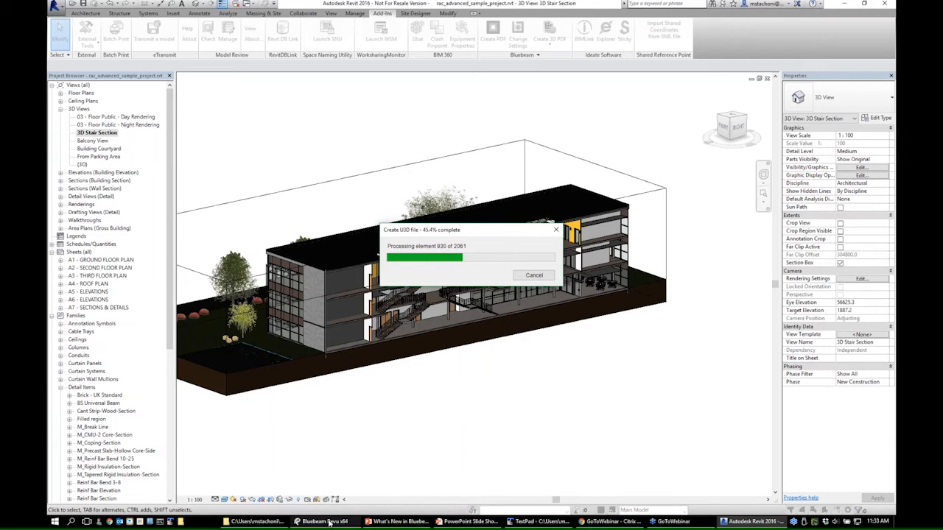
- Bring up the Revit output folder in File Explorer, then enlarge and reposition its window
mouse_move(332, 521)
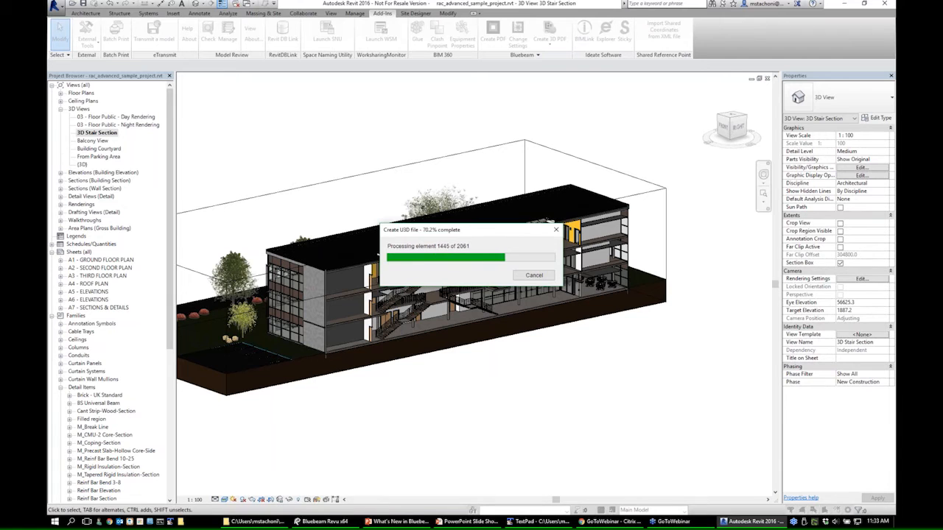
click(256, 522)
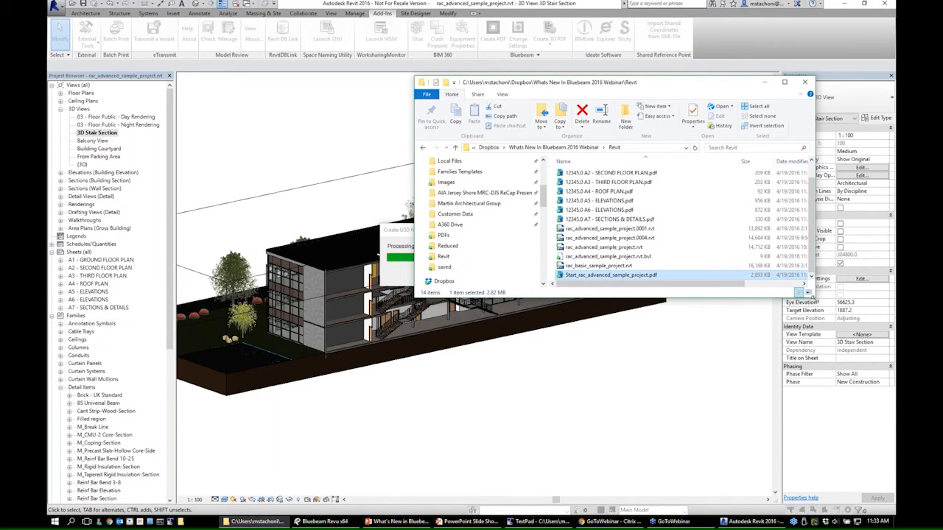
drag(812, 296, 798, 390)
drag(703, 95, 700, 111)
drag(740, 121, 728, 136)
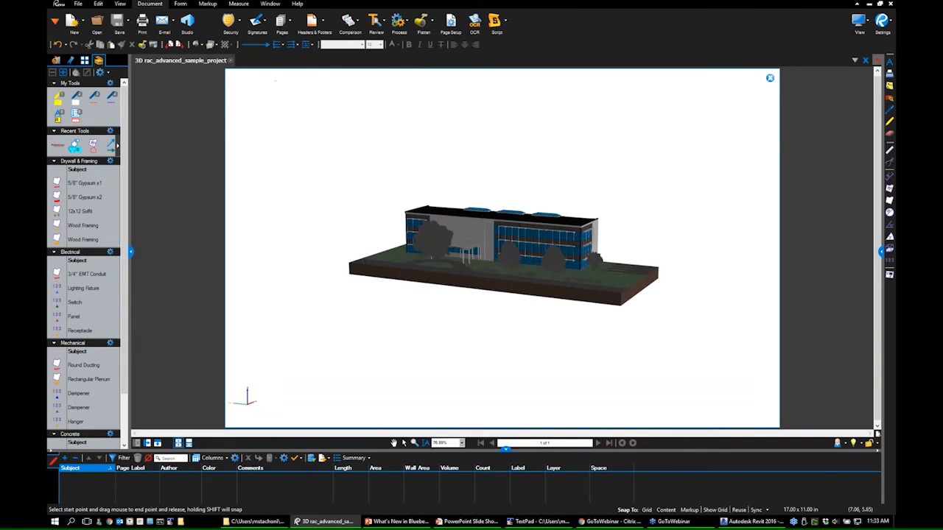
mouse_move(564, 286)
mouse_down()
mouse_move(548, 299)
mouse_move(526, 288)
mouse_move(559, 284)
mouse_move(553, 234)
mouse_up()
click(587, 230)
click(549, 238)
key(Delete)
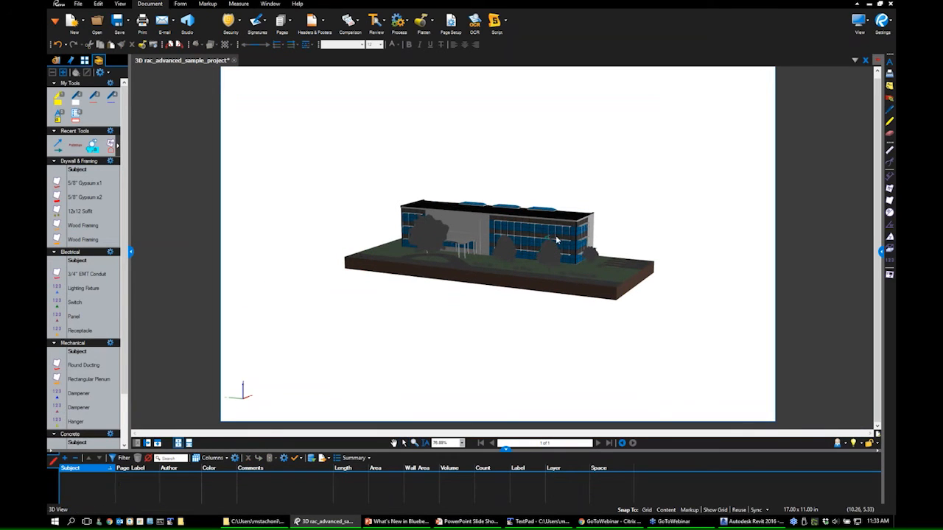
- Orbit the 3D PDF model to its cutaway side and examine the interior stairs, railings and seating area up close
drag(606, 234, 449, 291)
click(229, 74)
click(244, 97)
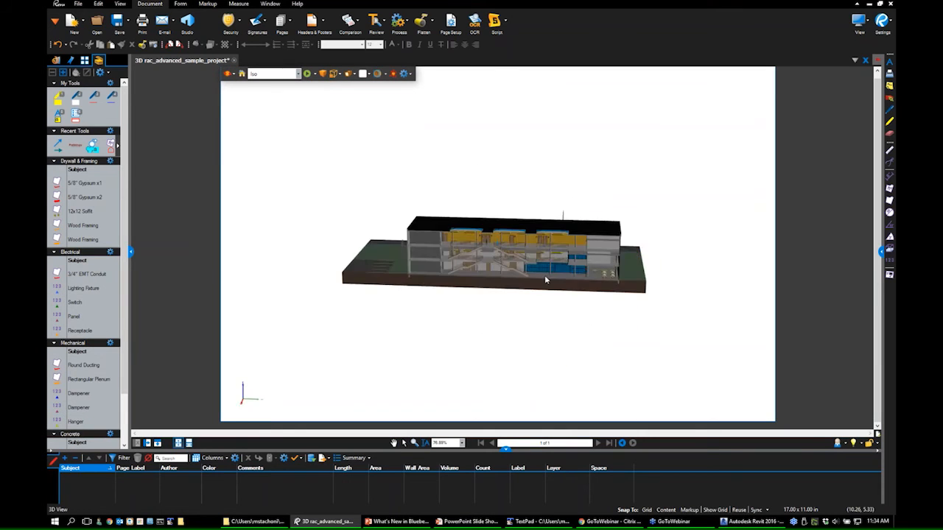
scroll(520, 291, up, 6)
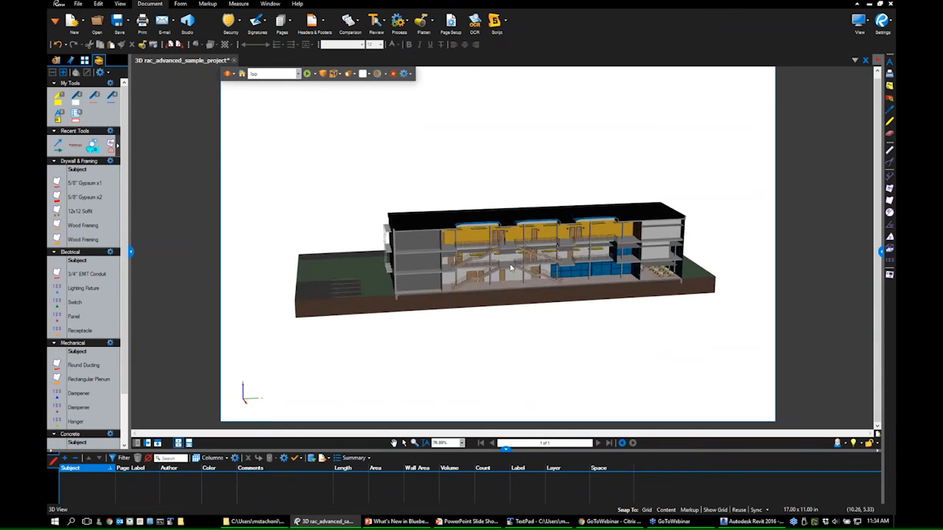
scroll(514, 267, up, 4)
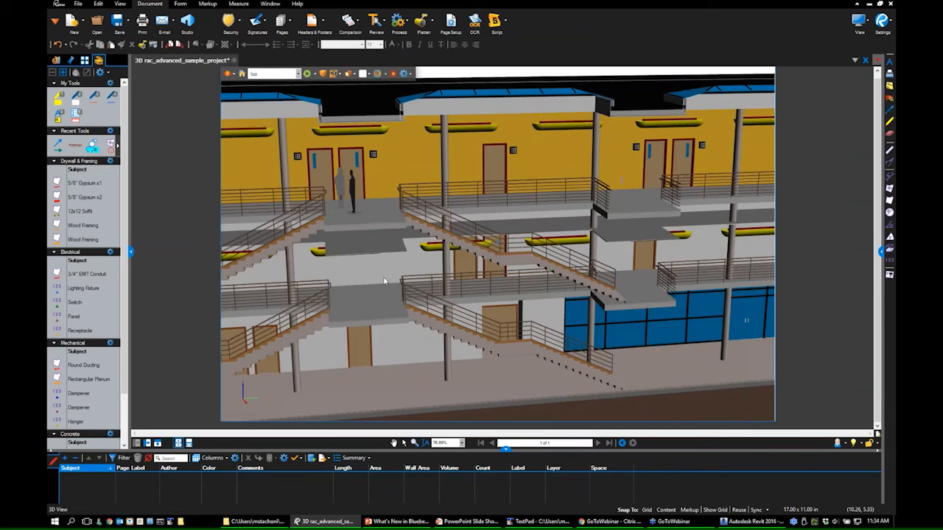
drag(384, 281, 335, 283)
drag(666, 263, 616, 196)
scroll(584, 293, up, 3)
scroll(629, 273, down, 3)
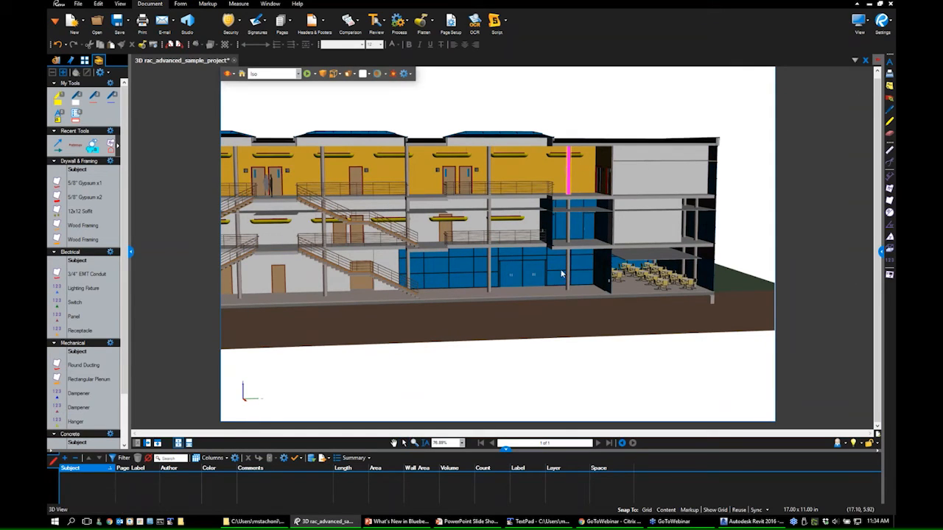
- Open the 3D properties and check the element names and IDs of the two upper carpet floors
click(663, 282)
drag(454, 323, 483, 291)
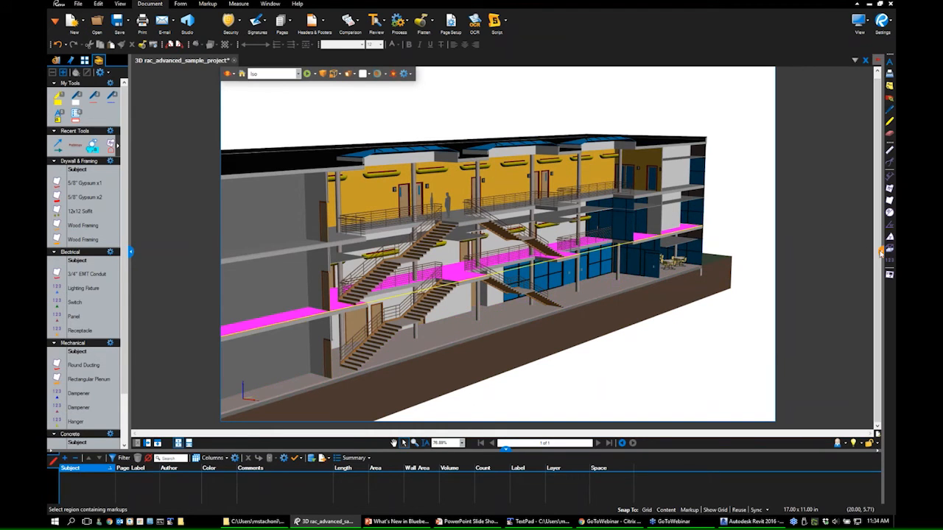
click(881, 253)
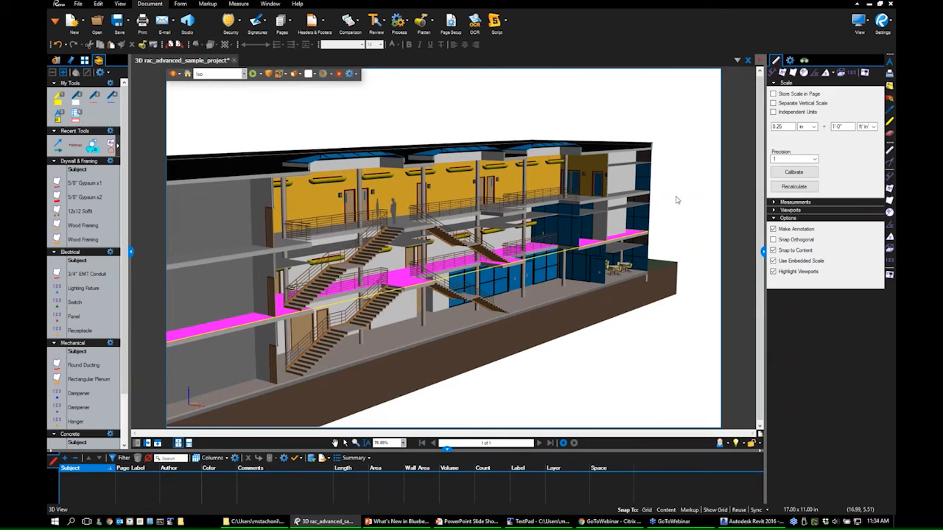
click(790, 61)
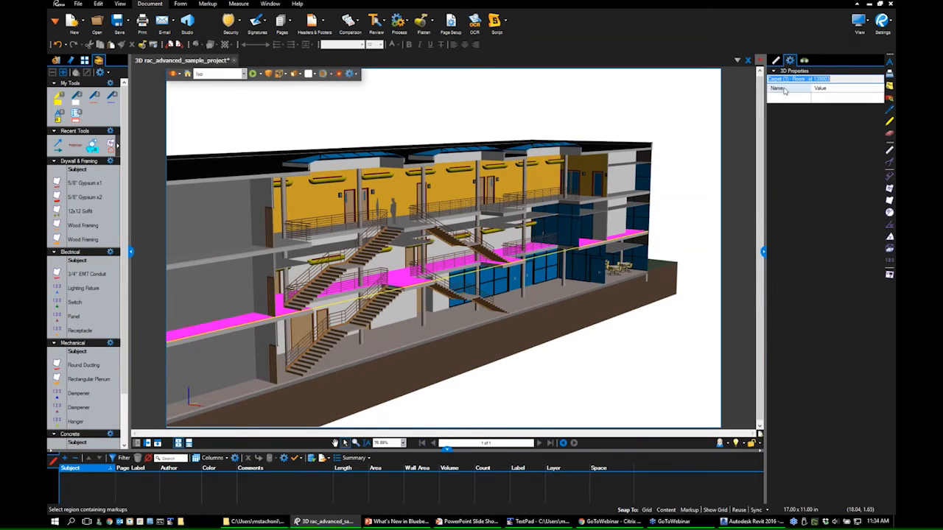
click(627, 198)
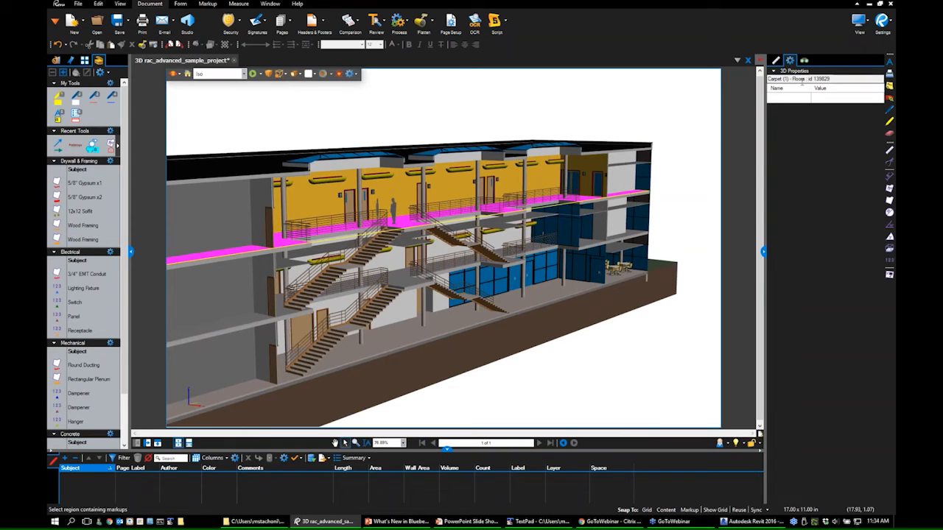
drag(792, 79, 818, 79)
- Inspect the 3D properties of the entry-level concrete floor, topography, a glazed curtain panel, the Golden Wheat wall and a concrete stair
click(577, 292)
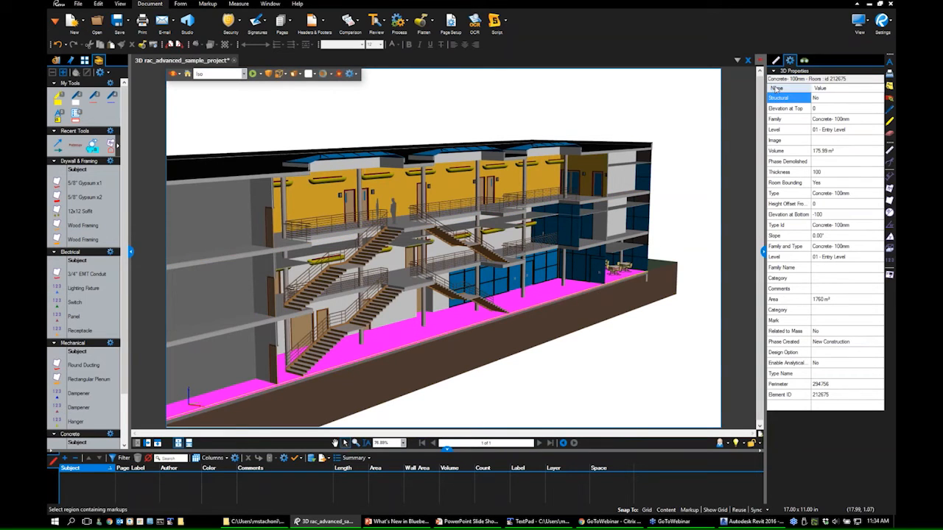
click(589, 294)
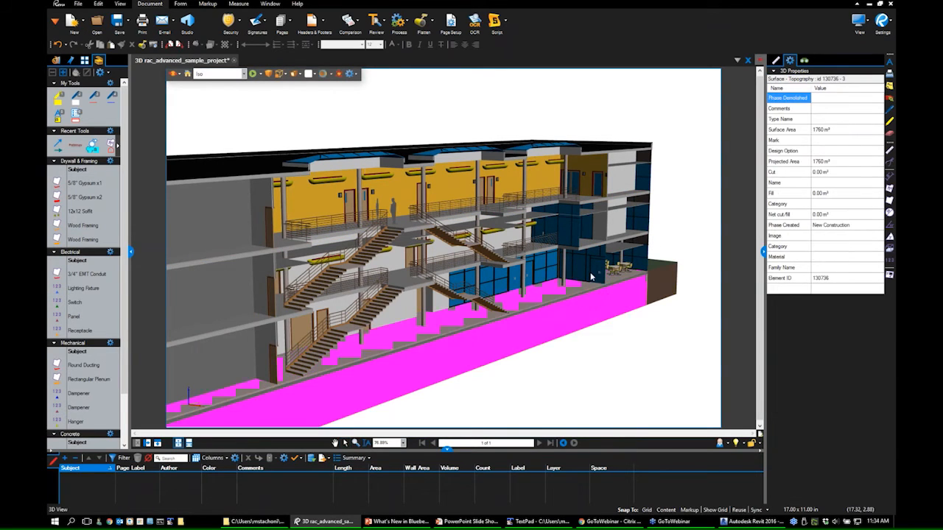
click(648, 174)
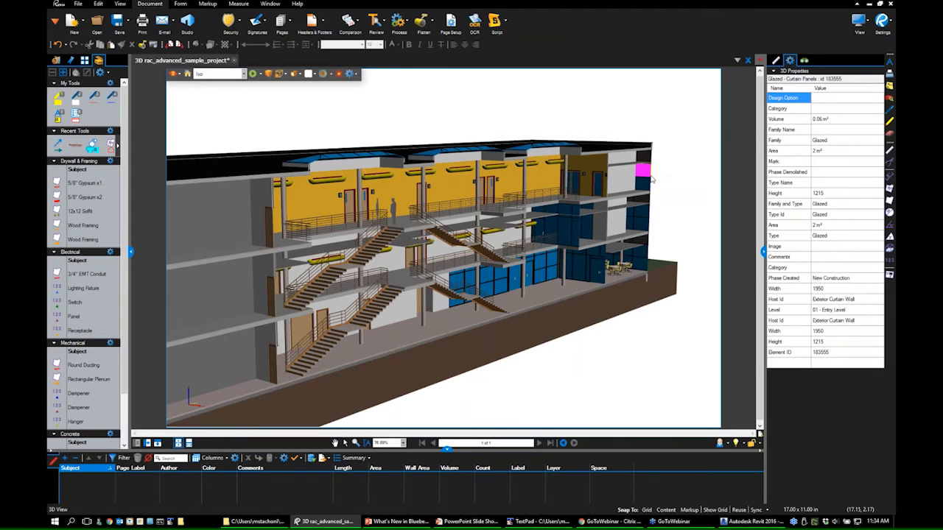
click(541, 176)
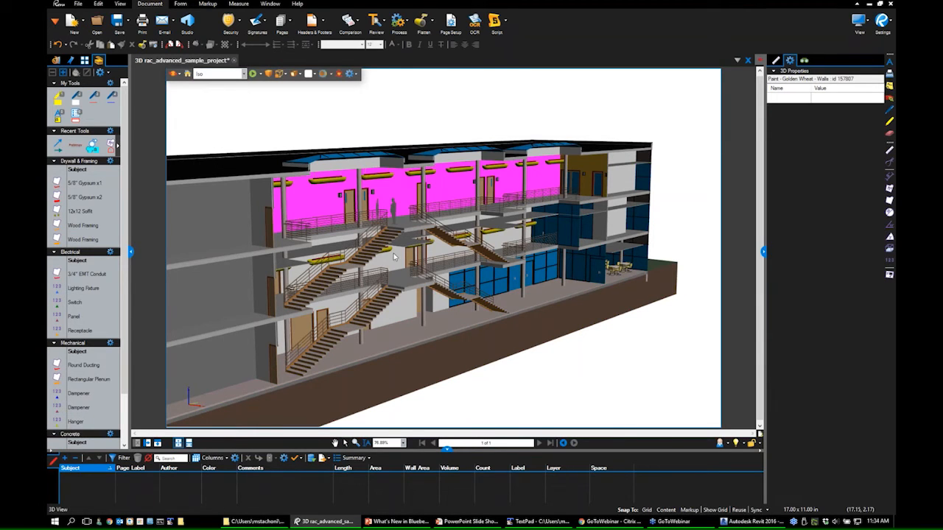
click(394, 212)
click(470, 246)
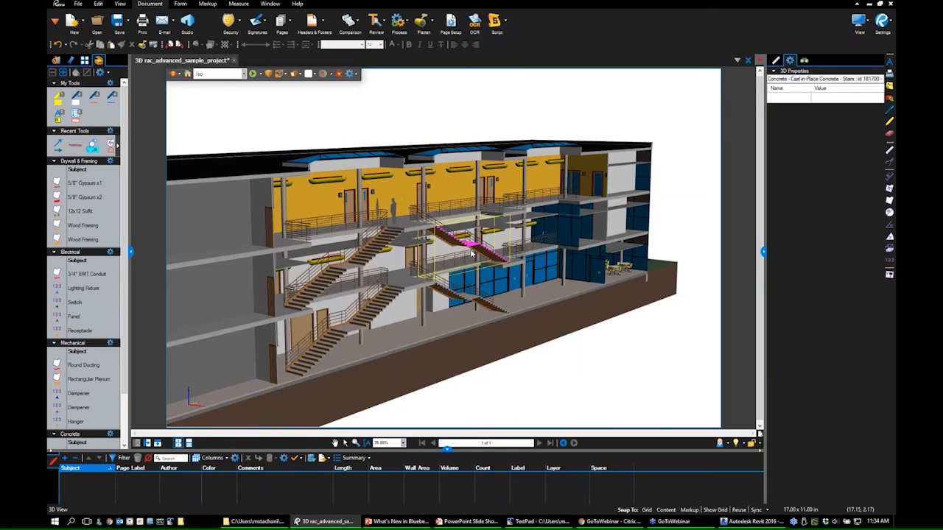
- Select the topography surface, view the whole building at an angle, and toggle between orthographic and perspective projection
scroll(470, 247, down, 2)
drag(471, 247, 477, 319)
click(453, 280)
scroll(453, 298, down, 2)
scroll(453, 297, up, 2)
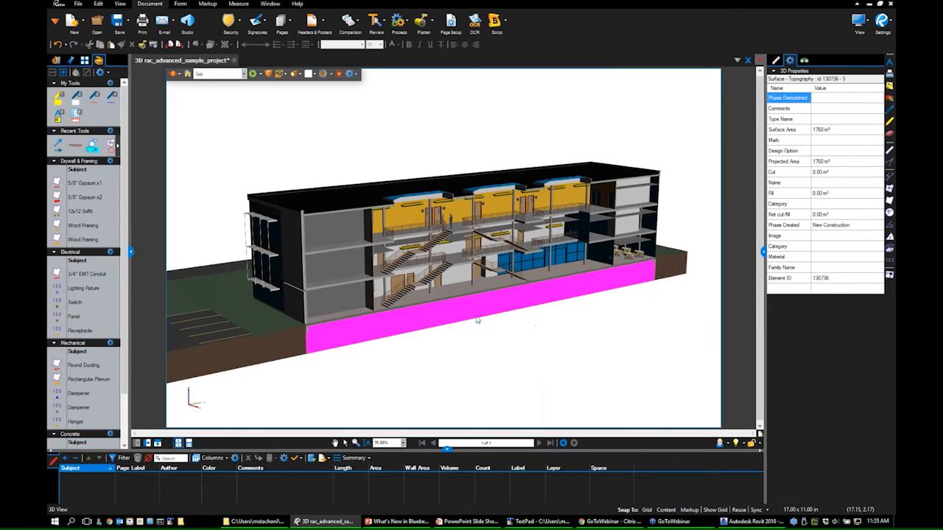
scroll(432, 273, up, 1)
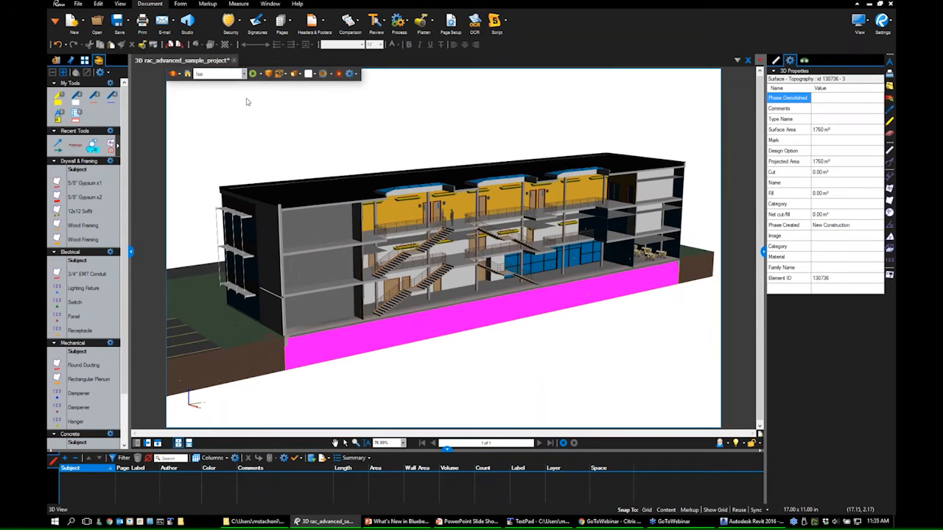
click(272, 74)
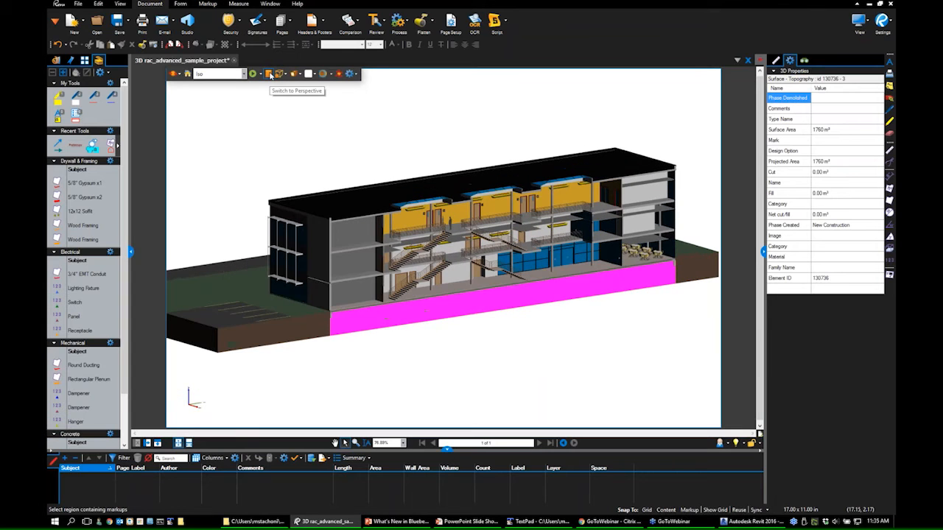
click(270, 74)
- Switch between the 3D PDF's saved Top and Front views, finishing on Front
click(218, 74)
click(218, 93)
click(218, 73)
click(230, 99)
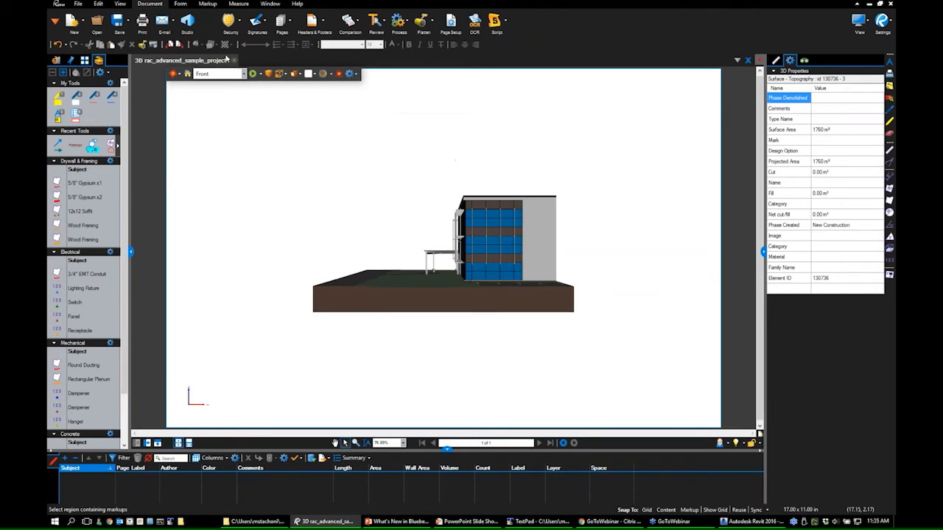
click(233, 75)
click(396, 129)
click(219, 75)
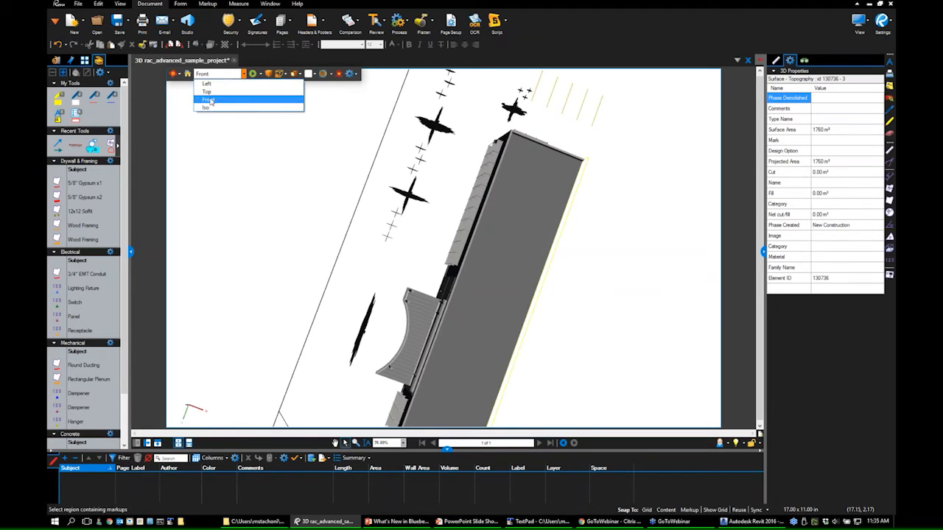
click(209, 100)
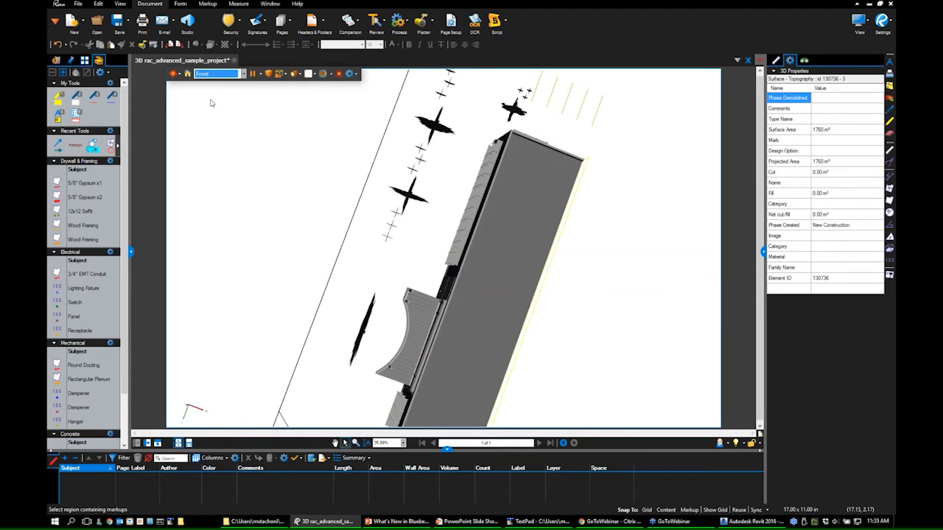
- Switch the Front view to orthographic projection and set the view animation to Rotate
click(270, 74)
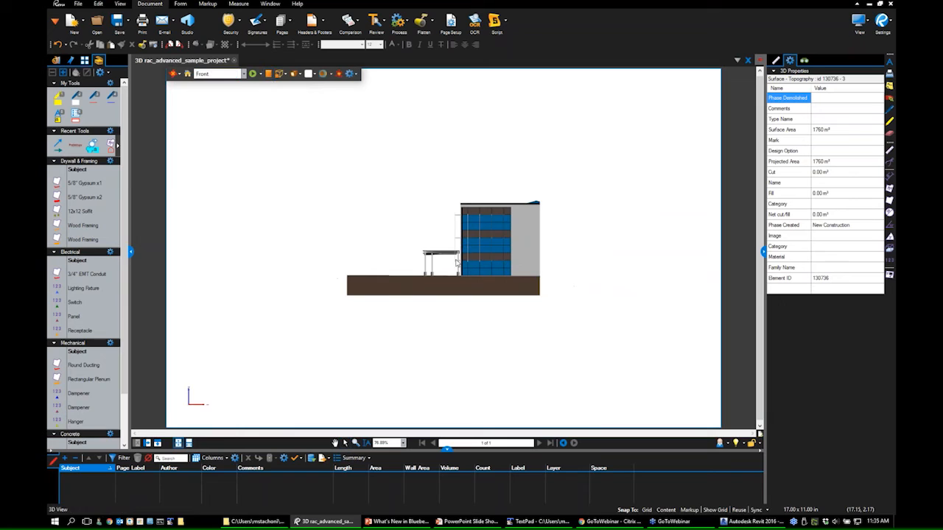
click(259, 74)
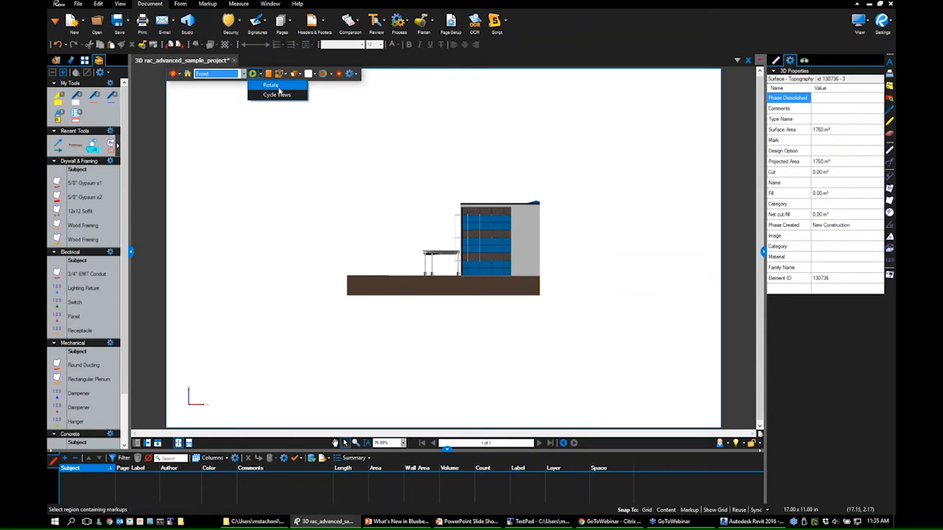
click(280, 86)
- Show the saved Iso view of the building and return it to perspective projection
click(244, 75)
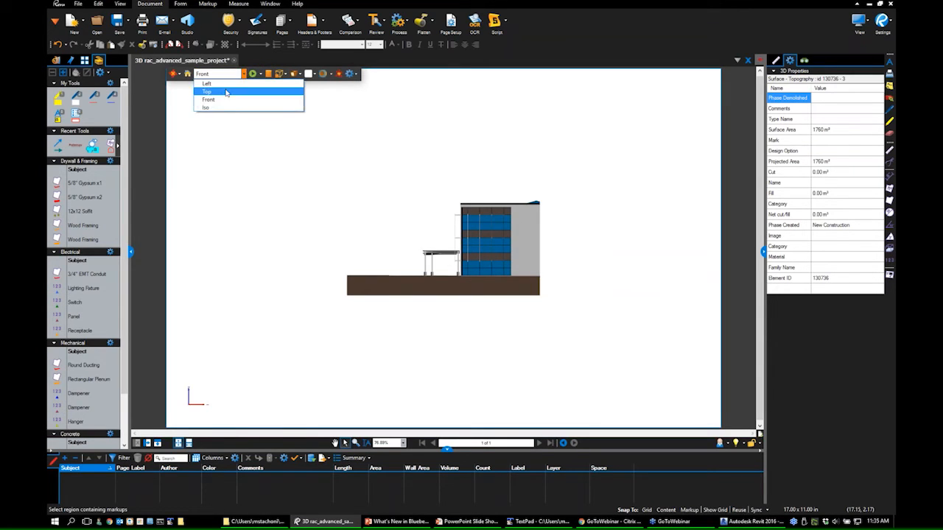
click(210, 108)
drag(387, 260, 649, 368)
click(179, 74)
click(185, 97)
click(253, 74)
click(268, 74)
drag(370, 182, 295, 100)
- Try the Transparent, Solid Wireframe and Illustration render modes on the building, finishing on Shaded Illustration
click(286, 74)
click(298, 98)
drag(353, 236, 288, 96)
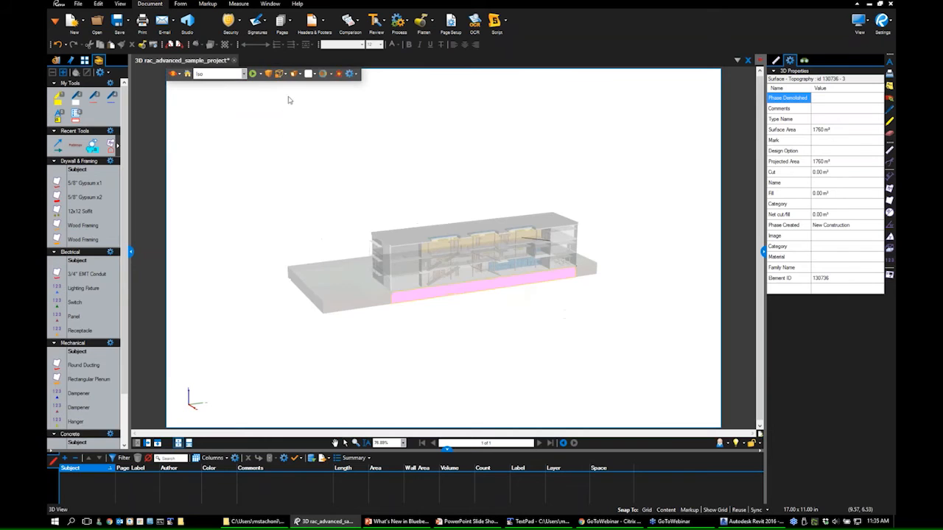
click(285, 75)
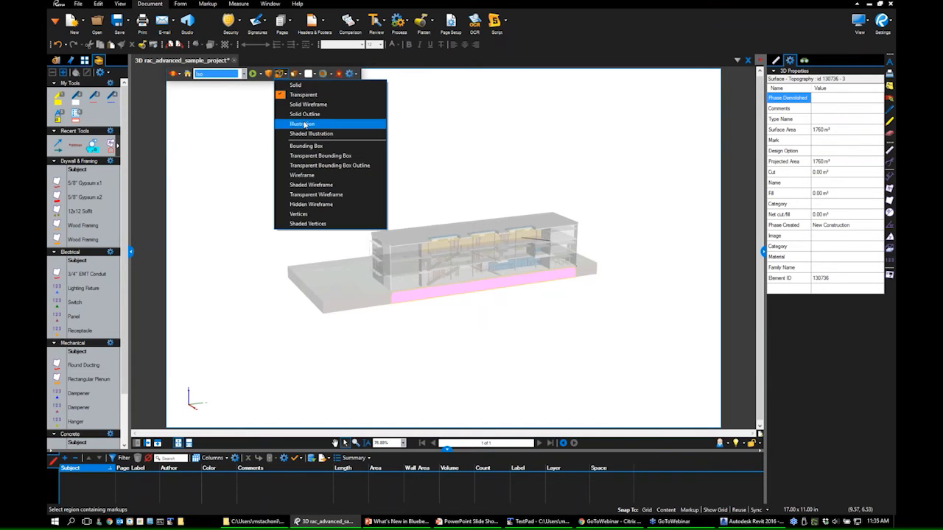
click(299, 109)
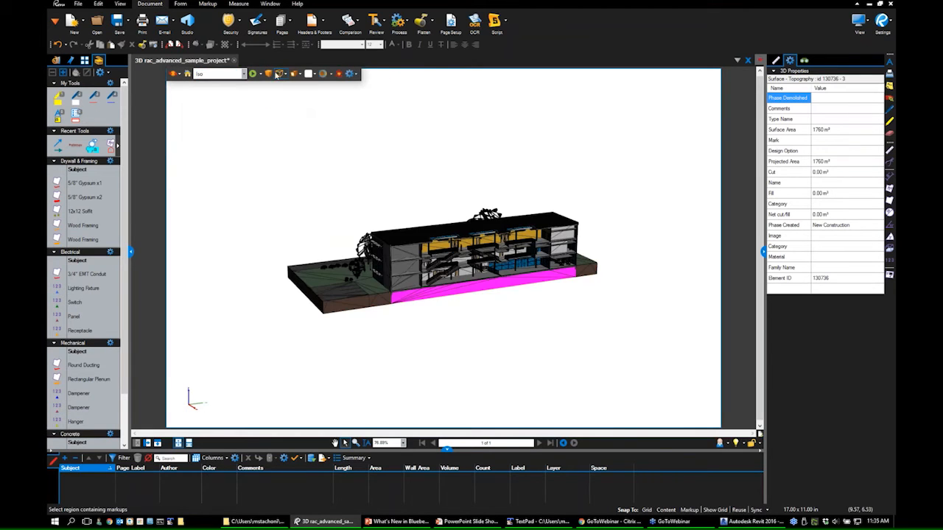
click(281, 74)
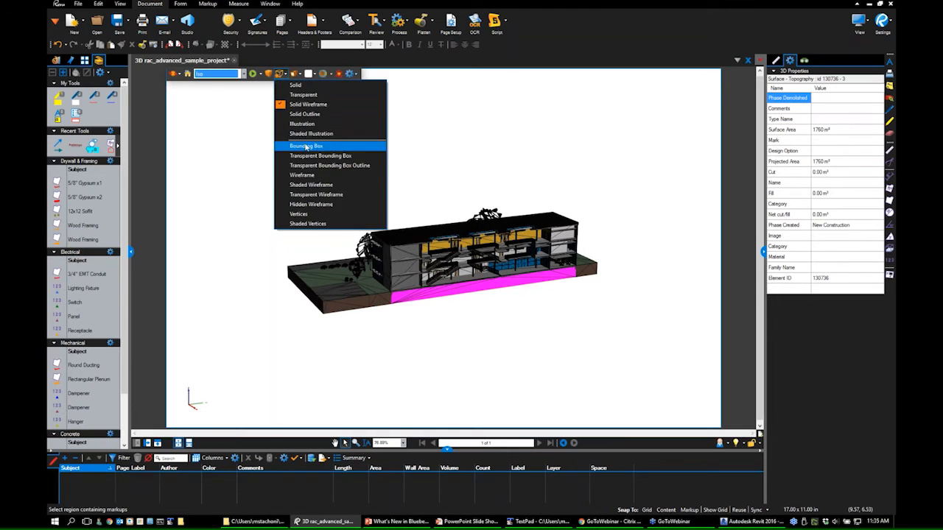
click(298, 124)
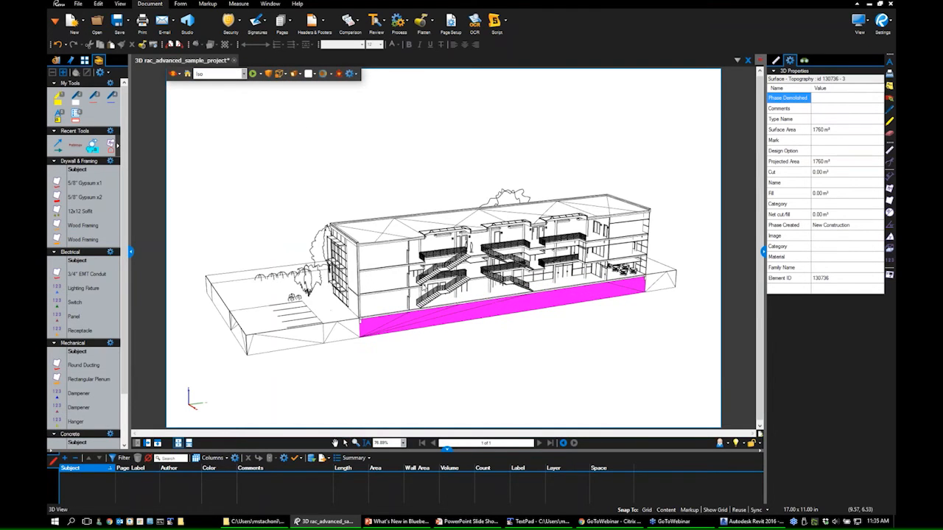
click(284, 74)
click(306, 134)
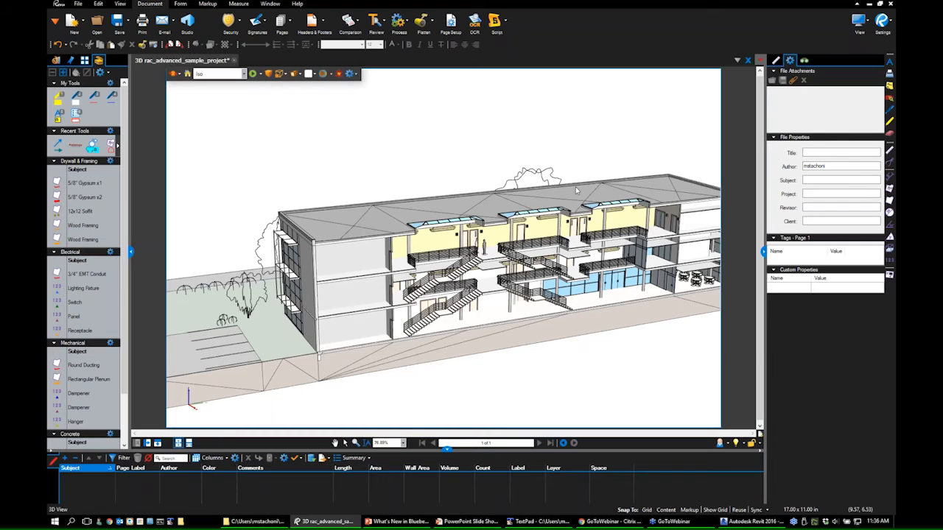
drag(558, 193, 332, 118)
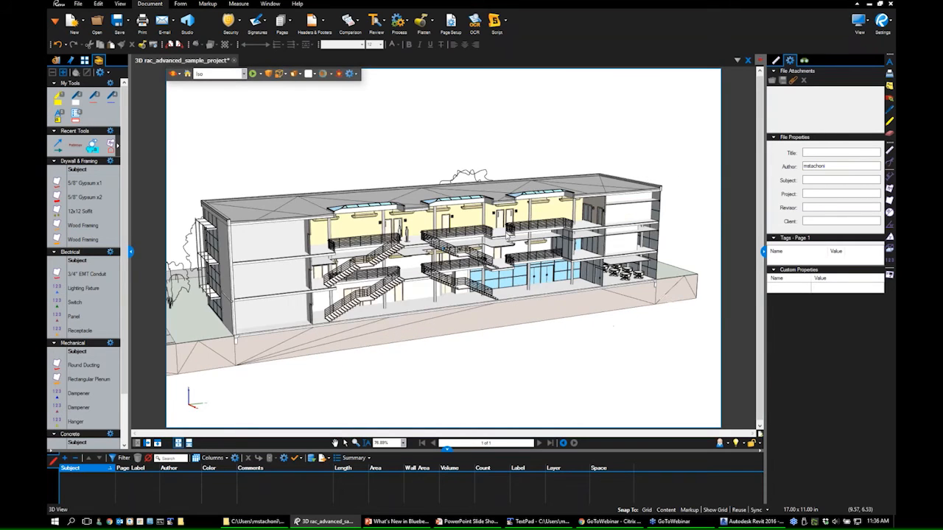
- Try the Bright, Primary Color and Blue lighting schemes, settle on Cube, and look through the background color choices
click(302, 74)
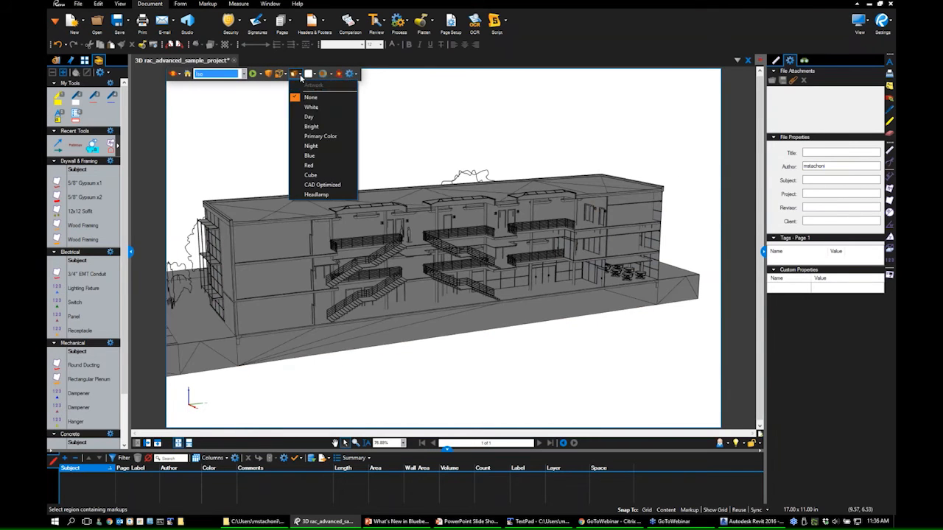
click(309, 127)
click(296, 74)
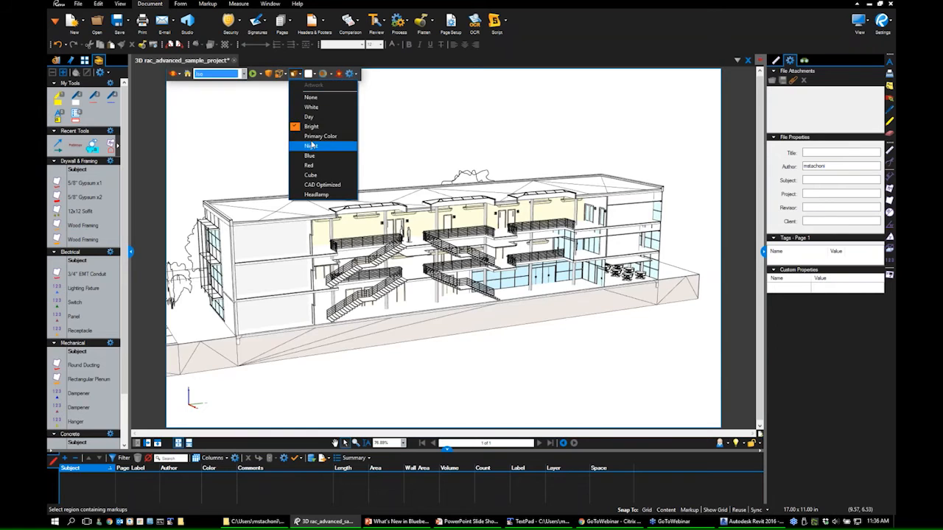
click(310, 138)
click(296, 73)
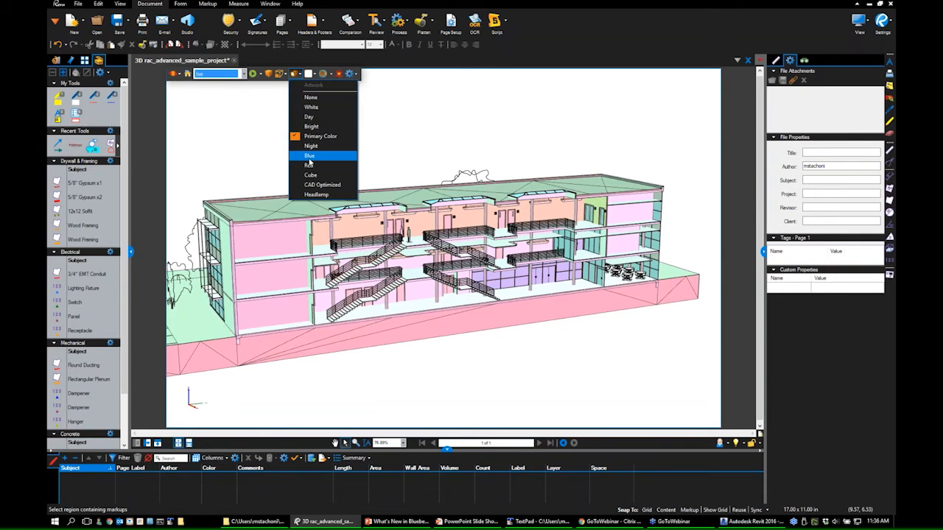
click(309, 156)
click(308, 73)
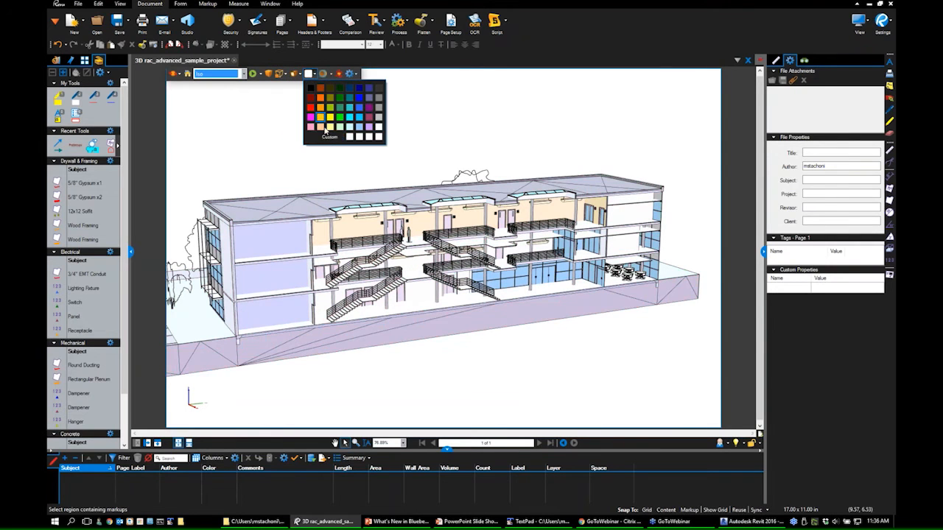
click(296, 73)
click(313, 176)
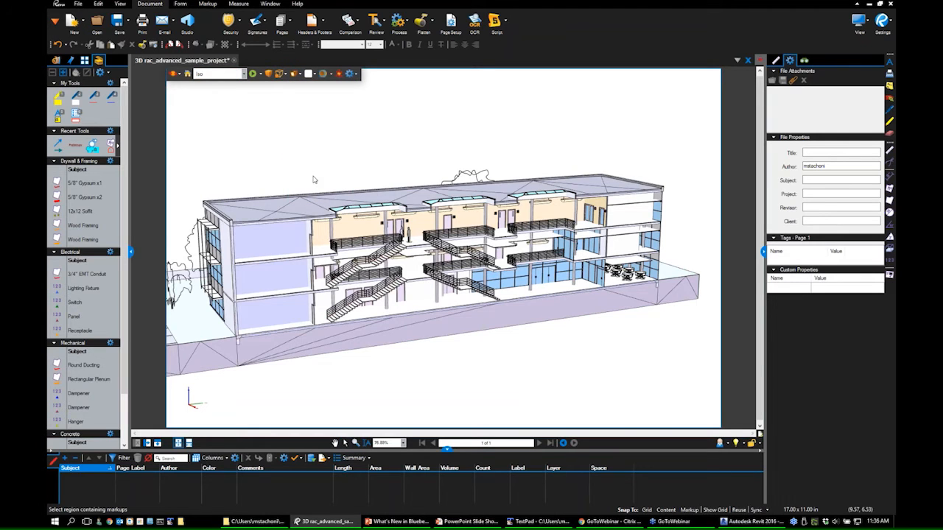
click(314, 74)
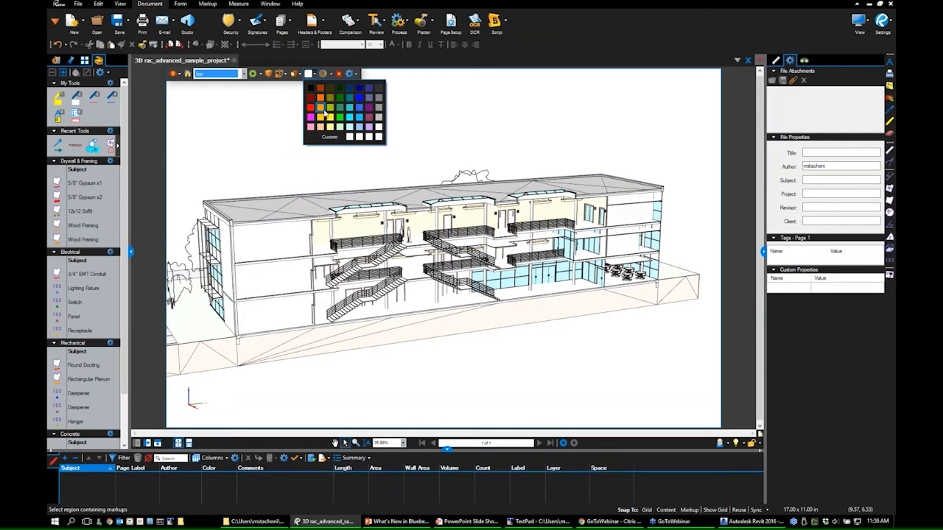
- Show the section box around the building and hide it again
click(330, 74)
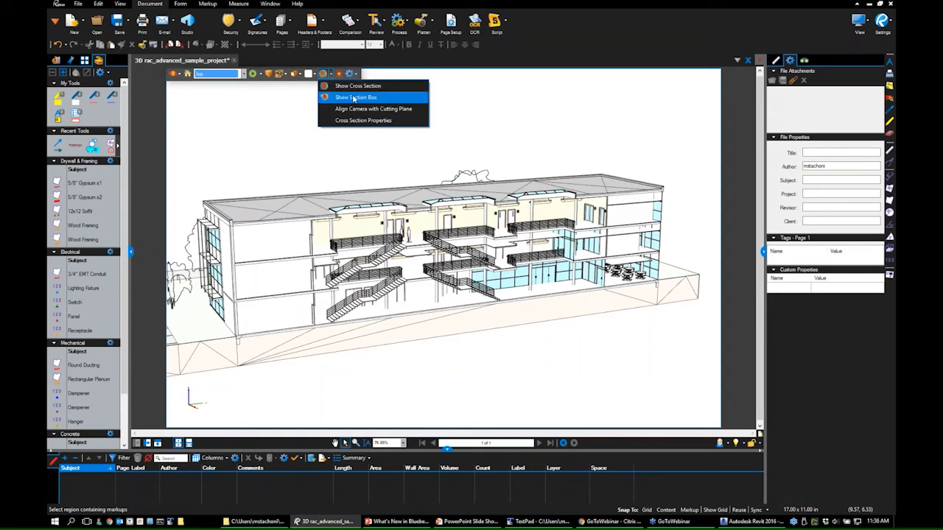
click(356, 97)
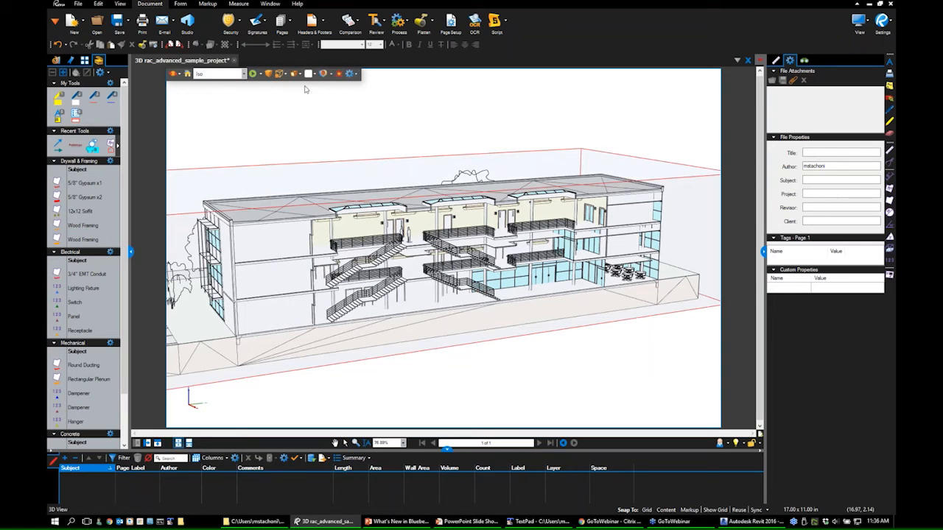
click(330, 75)
click(346, 98)
- Show a cross section of the building and raise its cutting plane to the top floor
click(330, 75)
click(346, 88)
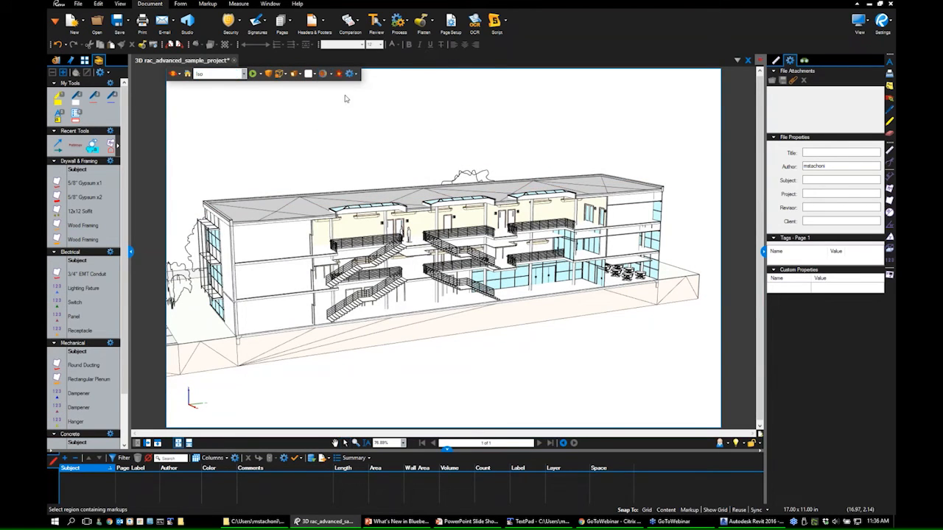
scroll(394, 307, down, 5)
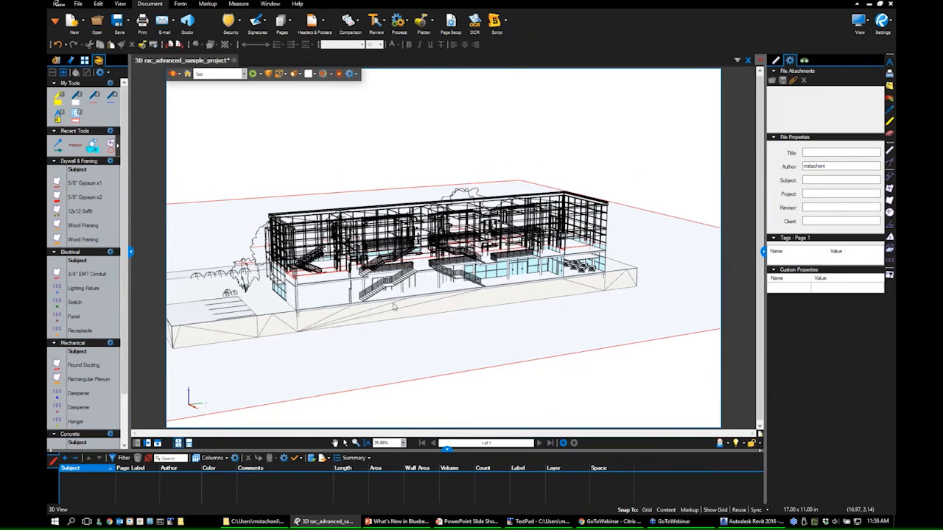
drag(321, 424, 337, 379)
click(410, 211)
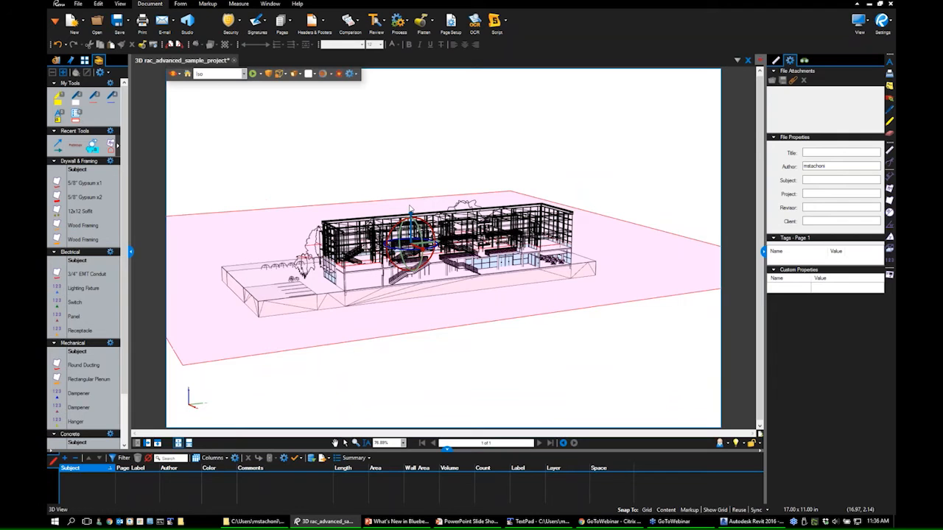
drag(410, 211, 432, 338)
- Set the render mode to Solid and position the cutting plane just below the roof to expose the top-floor rooms
click(285, 77)
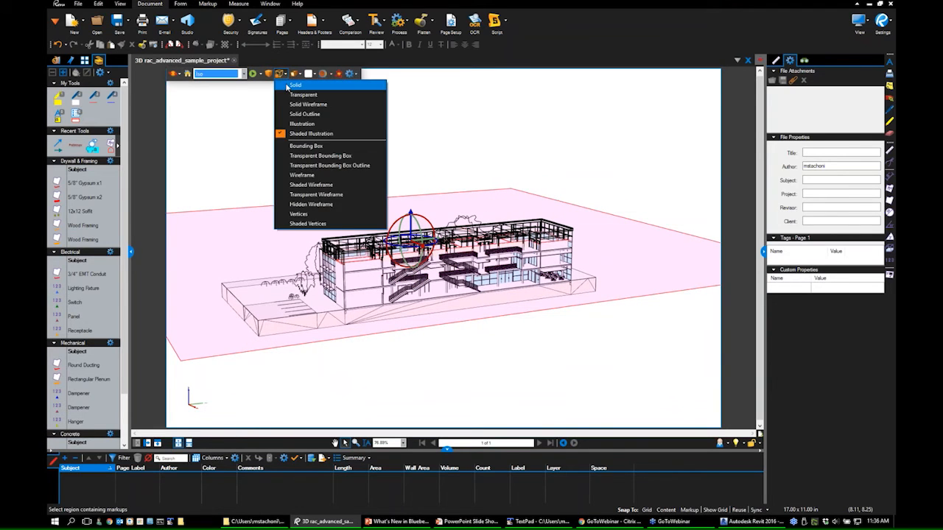
click(289, 89)
drag(424, 353, 424, 246)
mouse_move(457, 214)
mouse_down()
mouse_move(463, 204)
mouse_move(460, 216)
mouse_up()
mouse_move(411, 240)
mouse_down()
mouse_move(412, 252)
mouse_move(413, 225)
mouse_up()
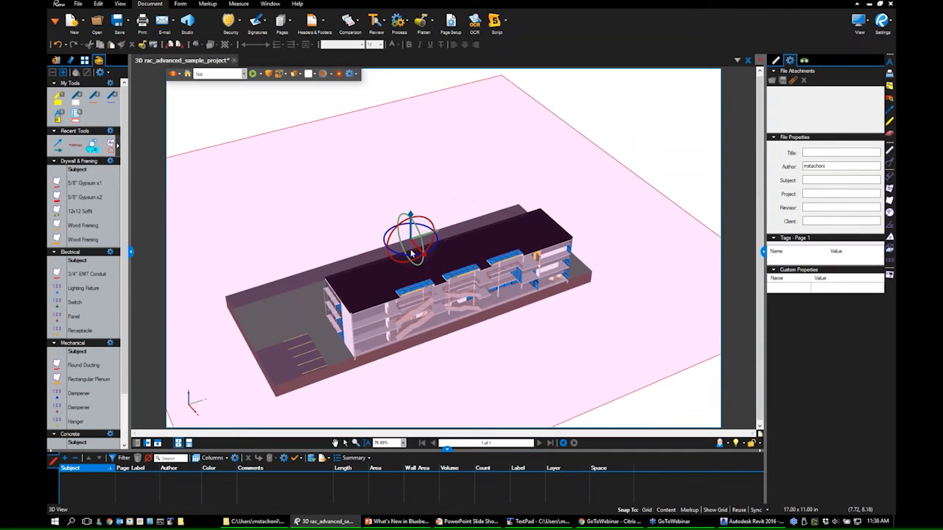
drag(412, 260, 411, 221)
drag(501, 331, 425, 322)
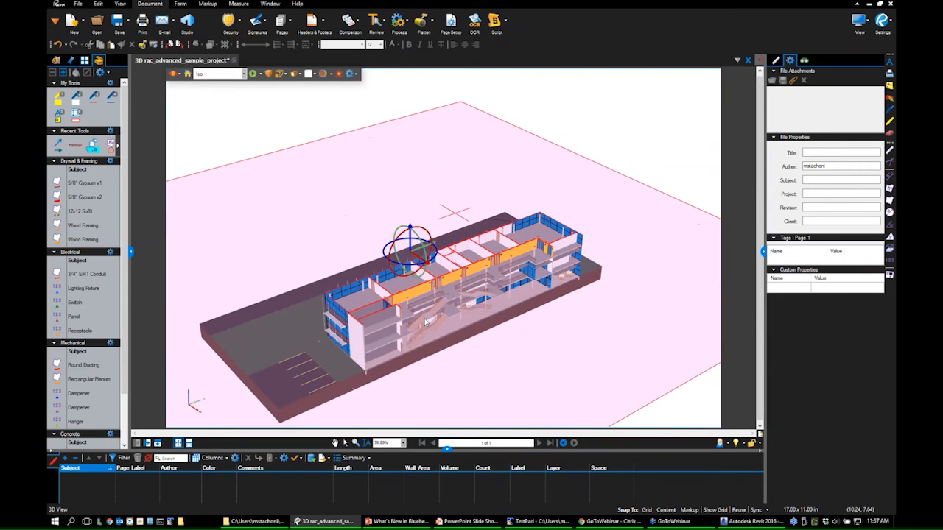
scroll(426, 322, up, 5)
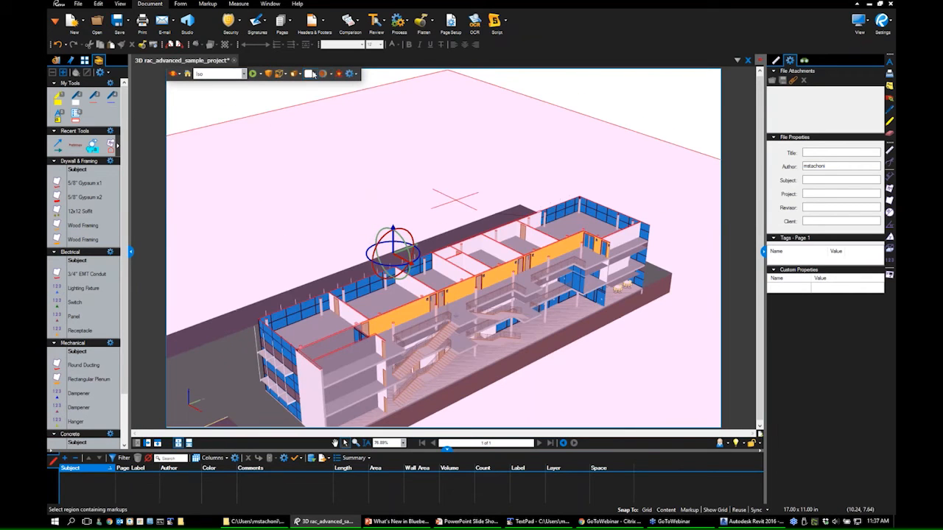
- Turn off the cross section and look through the 3D view options without changing them
click(310, 74)
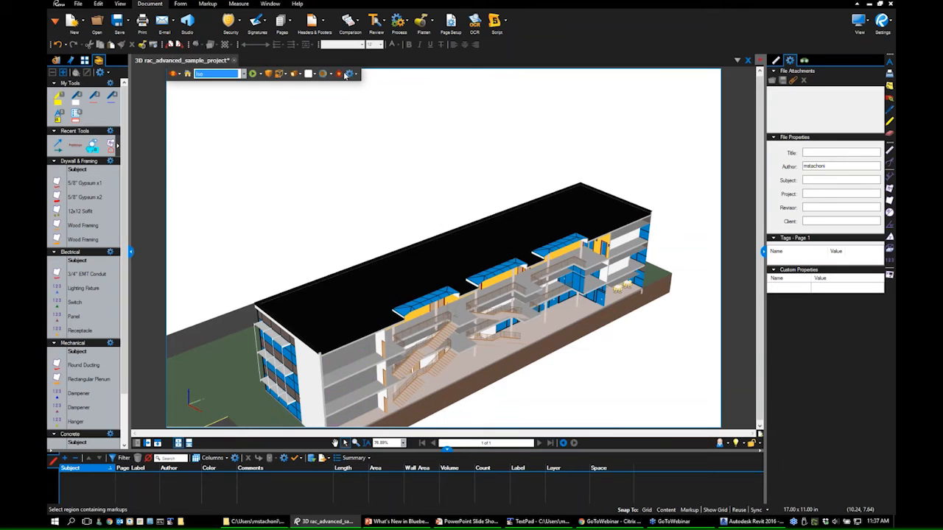
click(354, 76)
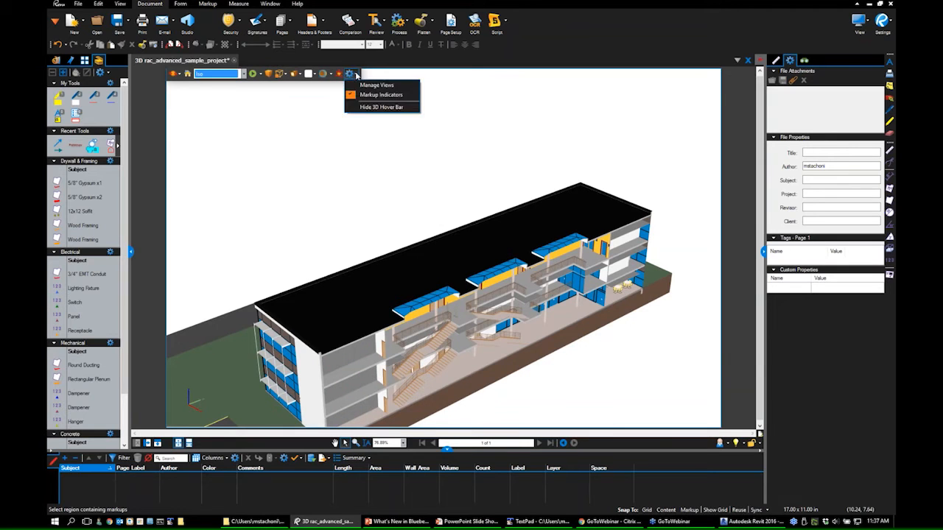
click(359, 126)
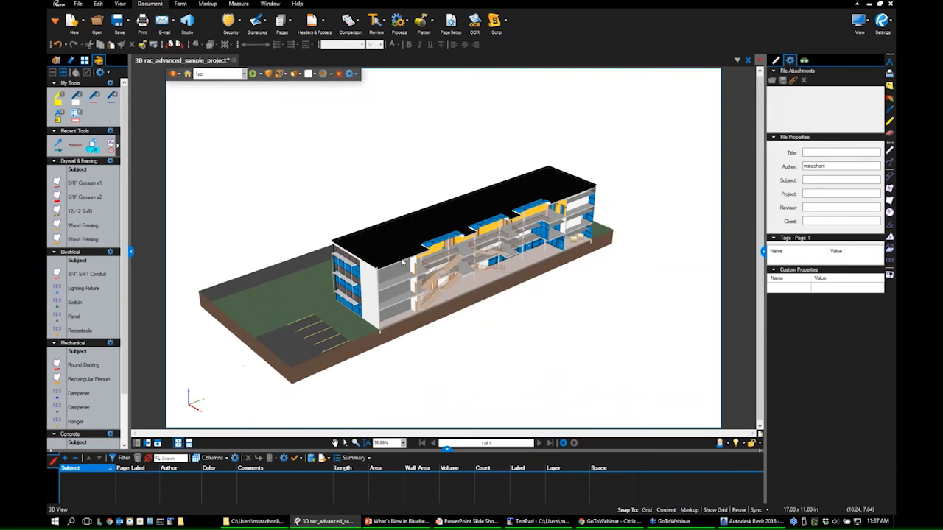
- Select the building's roof to inspect its 3D properties and clear the selection
click(452, 271)
click(469, 188)
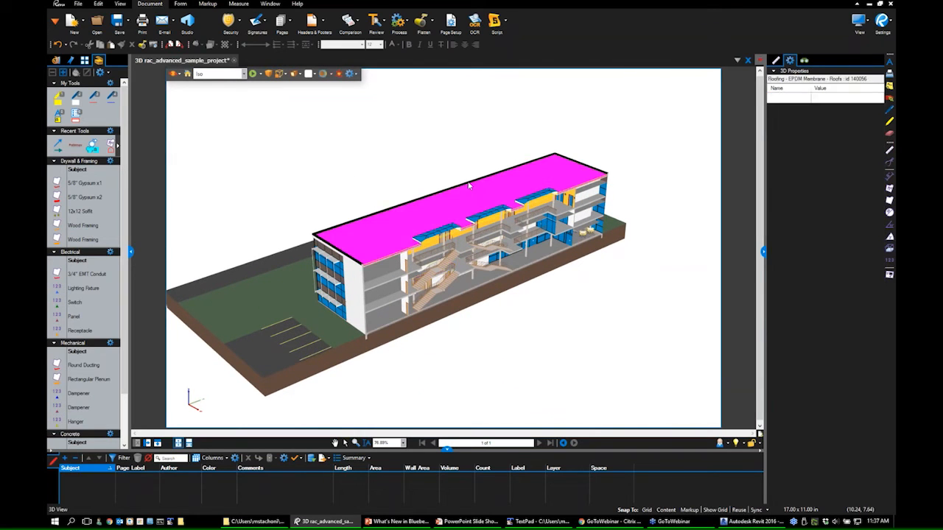
click(456, 155)
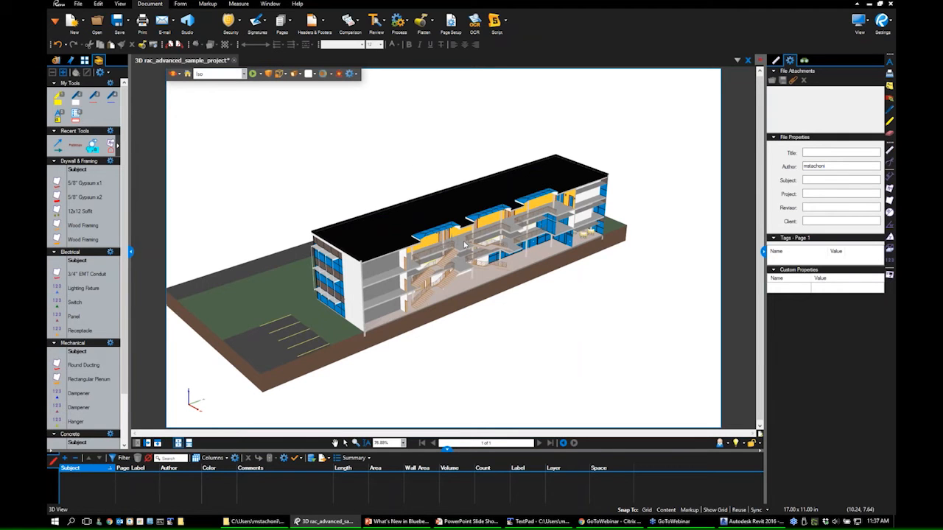
drag(469, 234, 295, 117)
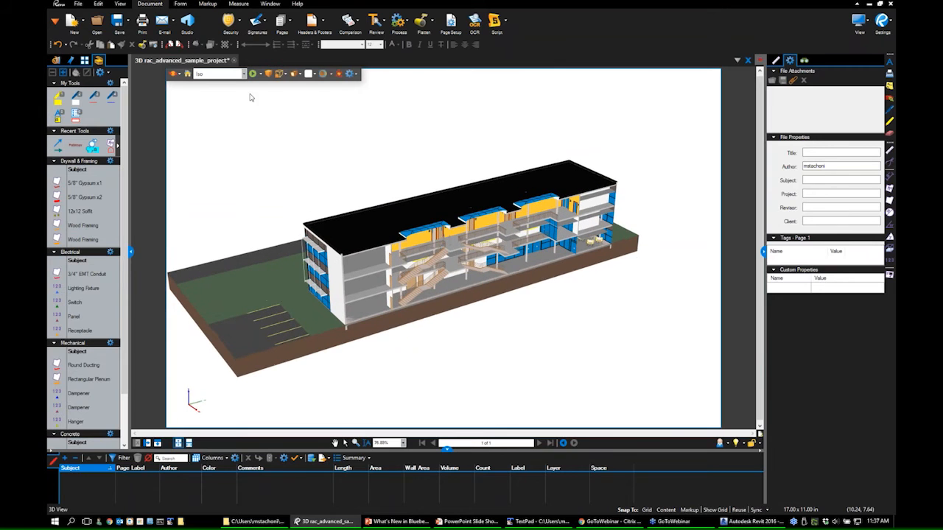
- Close the 3D PDF of the sample project and save its changes
click(232, 60)
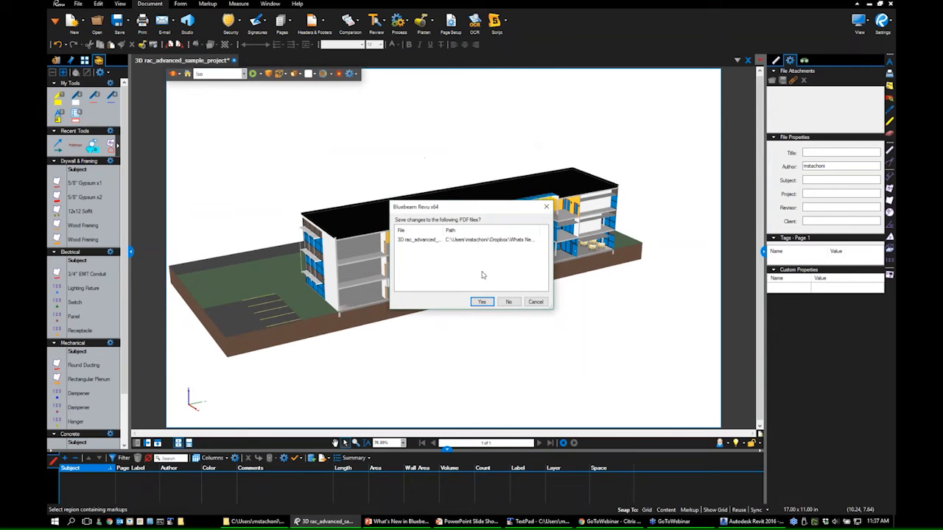
click(475, 301)
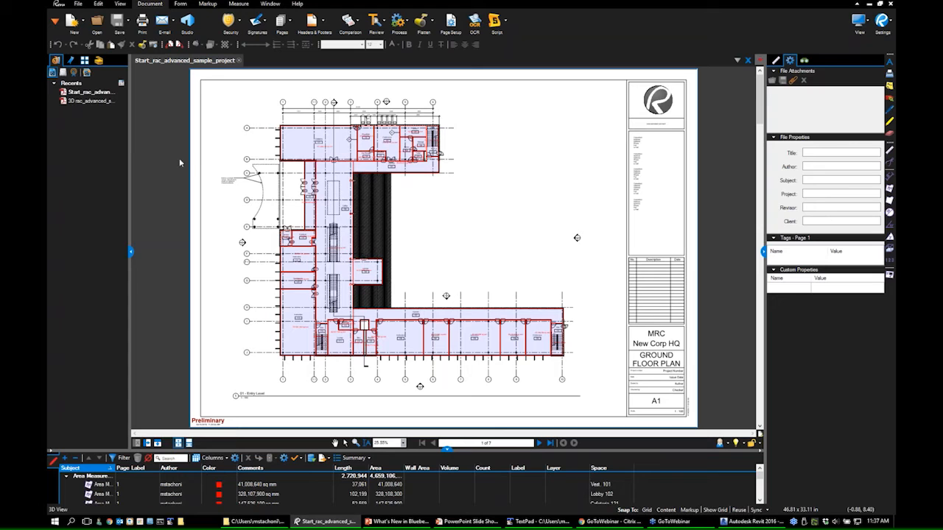
- Widen the recent files panel beside the ground floor plan and activate the Select tool
drag(145, 143, 178, 143)
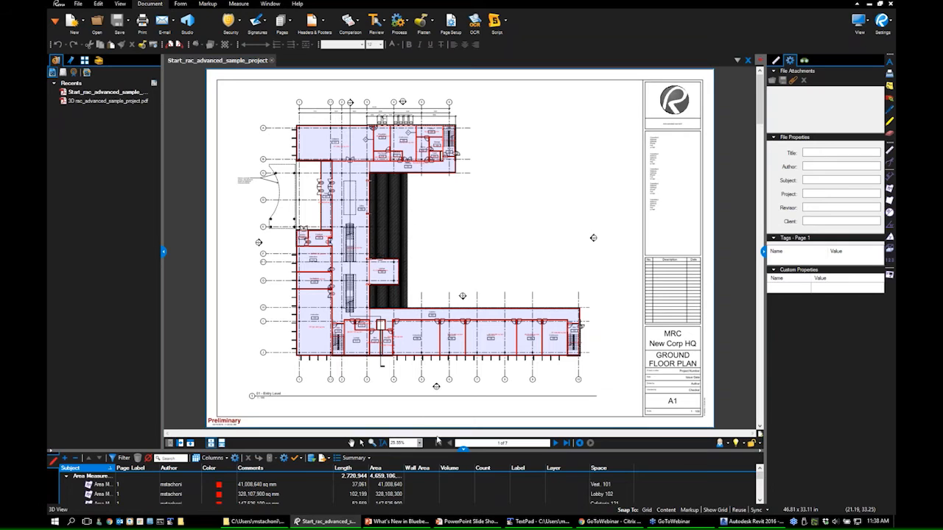
click(361, 442)
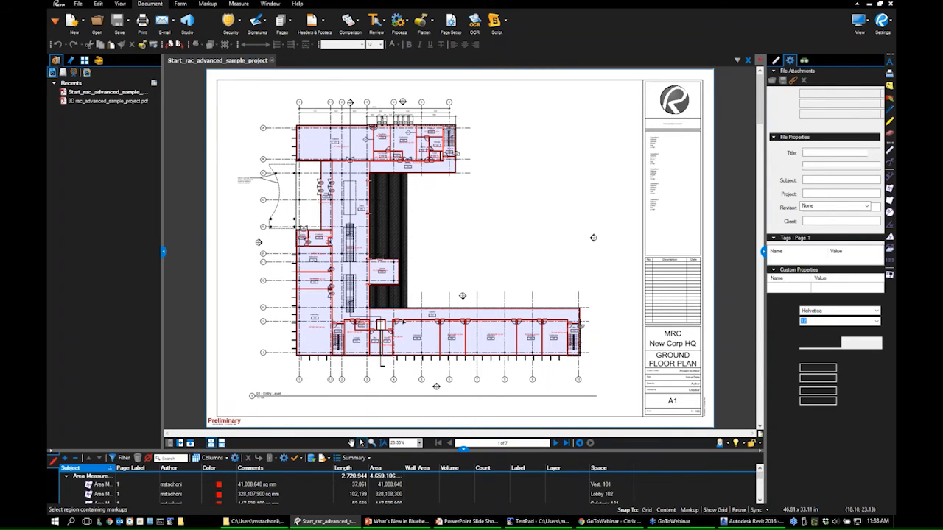
- Select the Instruction 108 area measurement, clear the selection and examine the area labels of the surrounding ground floor rooms
click(407, 338)
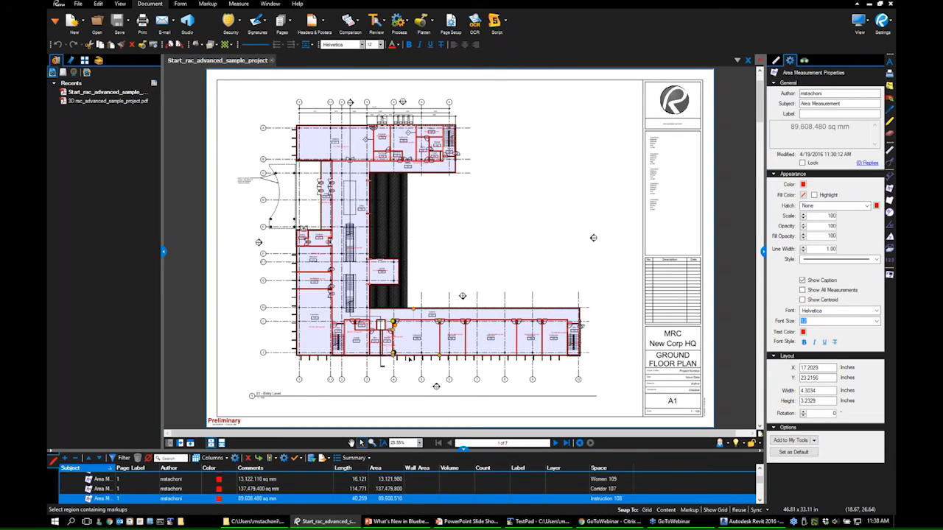
scroll(409, 359, up, 4)
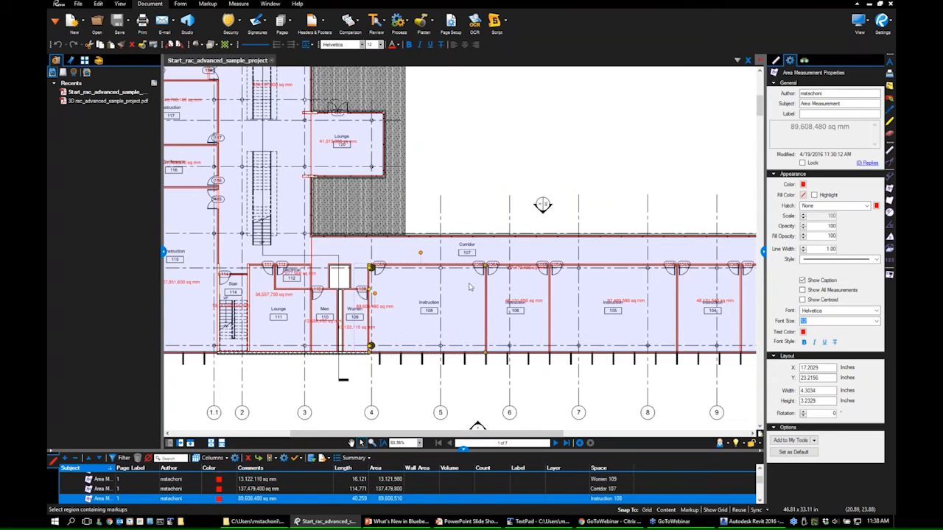
scroll(542, 253, up, 3)
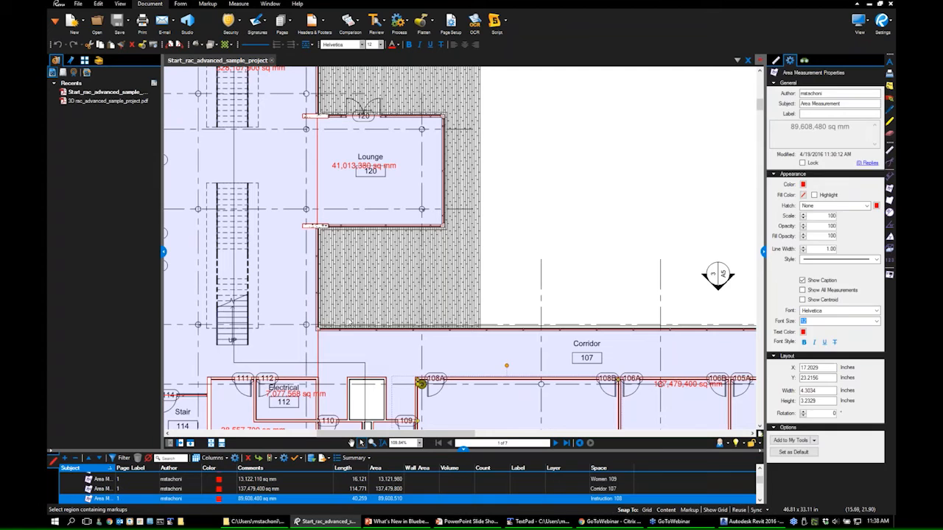
click(350, 322)
drag(350, 321, 450, 205)
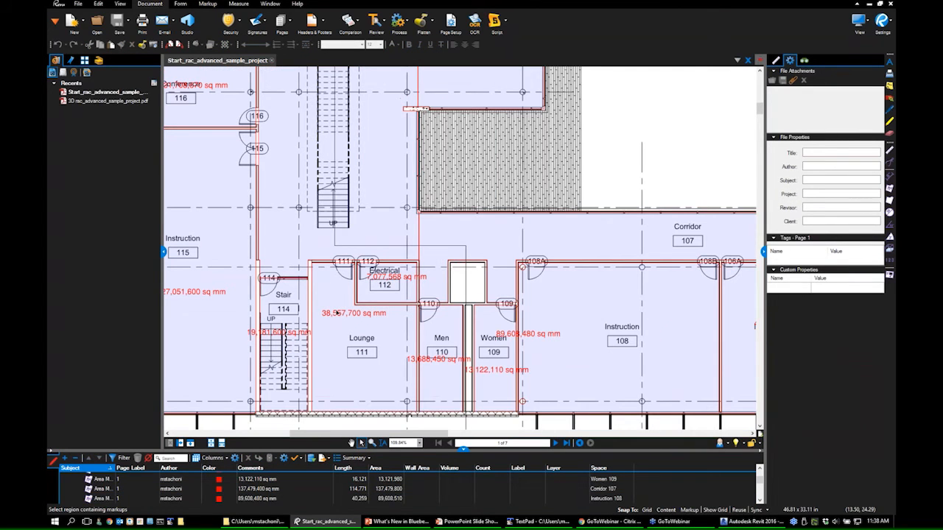
drag(328, 312, 356, 315)
scroll(408, 295, down, 2)
scroll(407, 296, up, 1)
scroll(408, 295, up, 2)
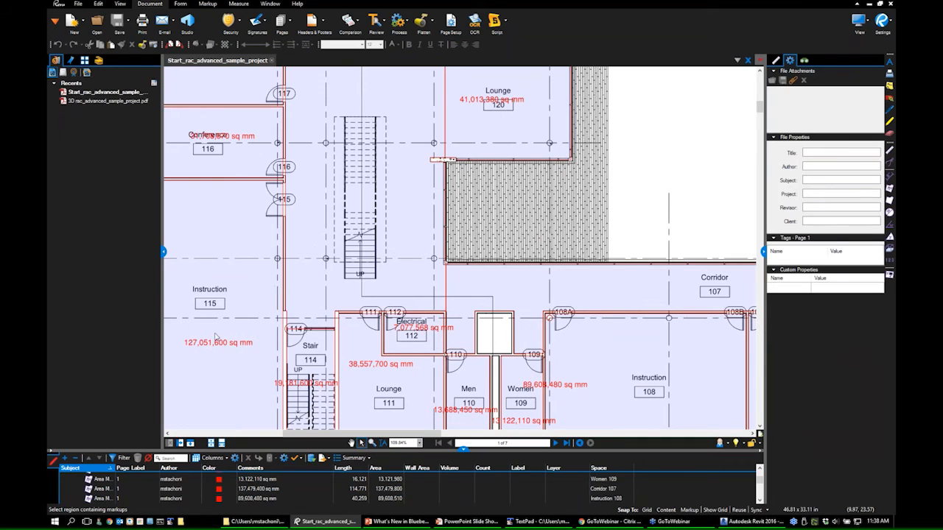
scroll(419, 357, down, 3)
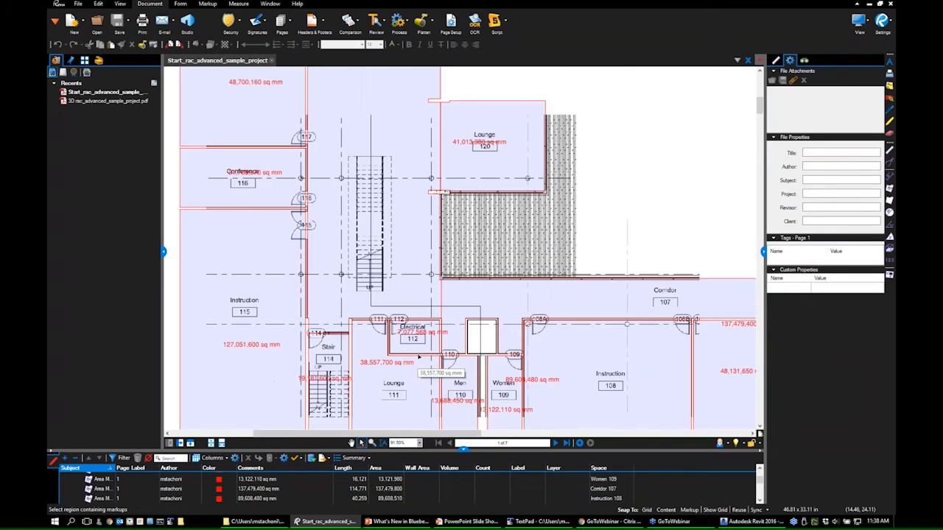
scroll(665, 271, down, 3)
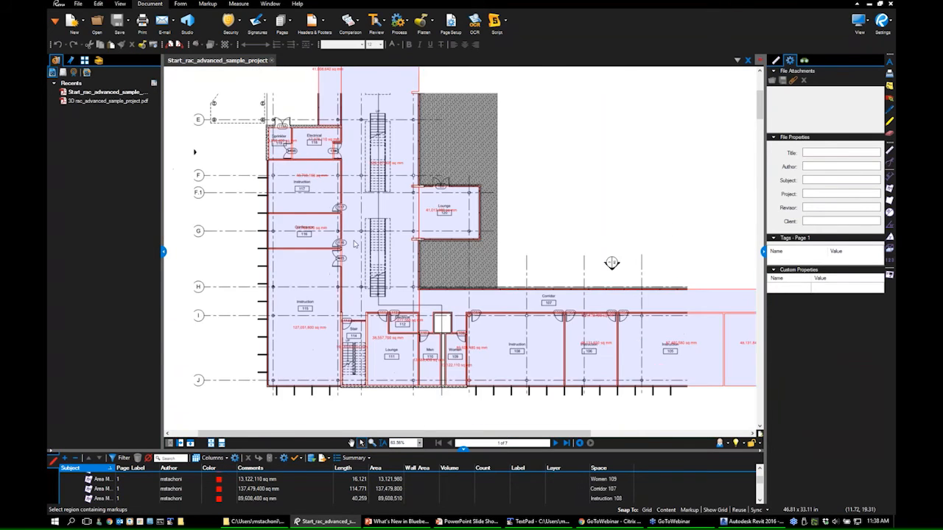
- Examine the area label of room Instruction 105 up close and return to the full ground floor sheet
scroll(610, 263, up, 6)
scroll(517, 261, down, 3)
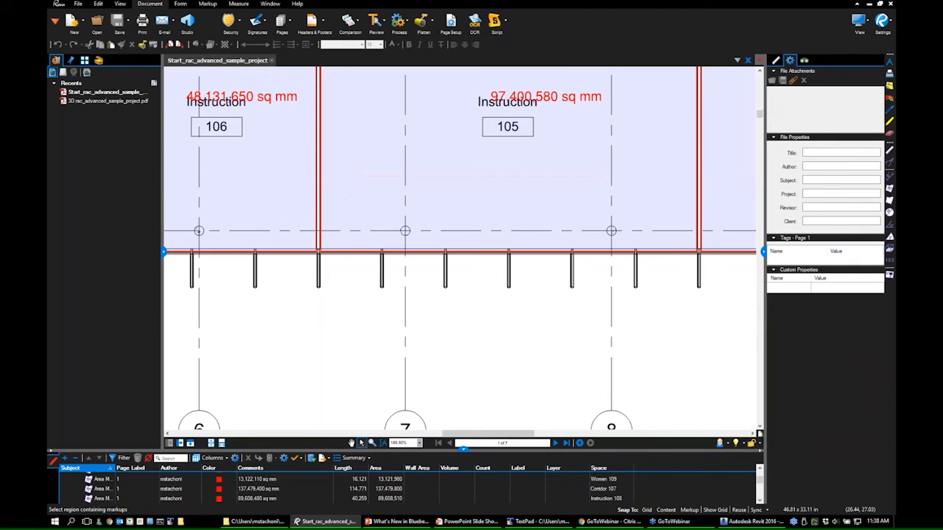
scroll(525, 232, up, 3)
scroll(526, 232, down, 1)
drag(524, 241, 532, 323)
scroll(527, 267, down, 9)
scroll(526, 262, up, 10)
scroll(525, 261, down, 4)
scroll(525, 262, up, 3)
scroll(525, 262, down, 3)
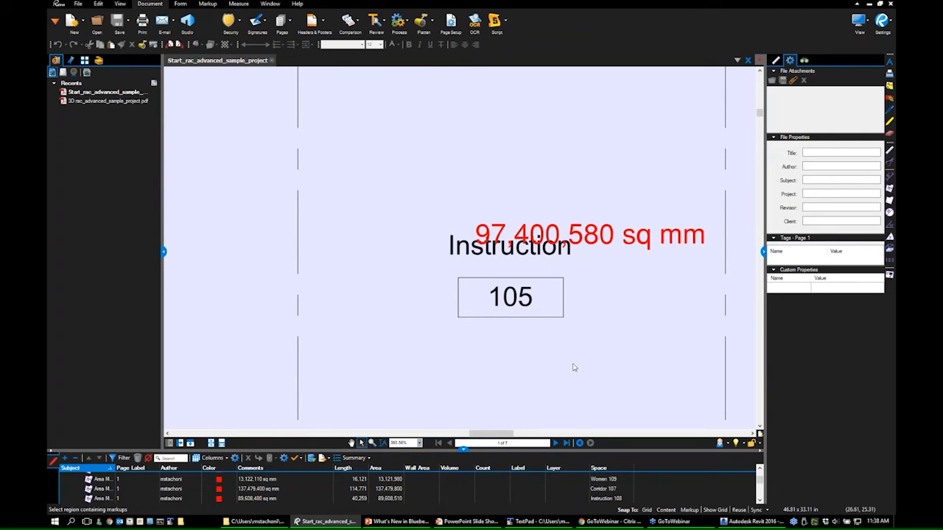
key(ctrl+0)
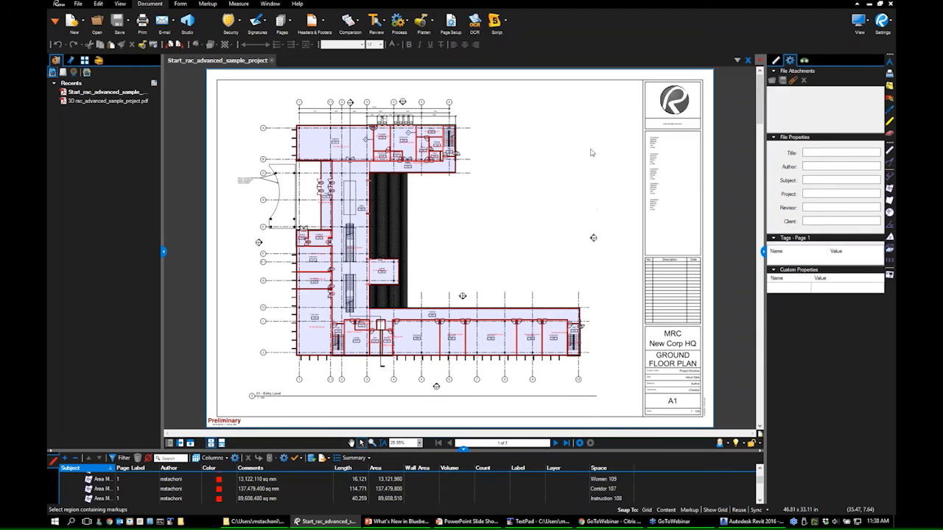
- Enable independent units in the ground floor plan's measurement scale, set the area unit to sf, and check the room labels
click(777, 62)
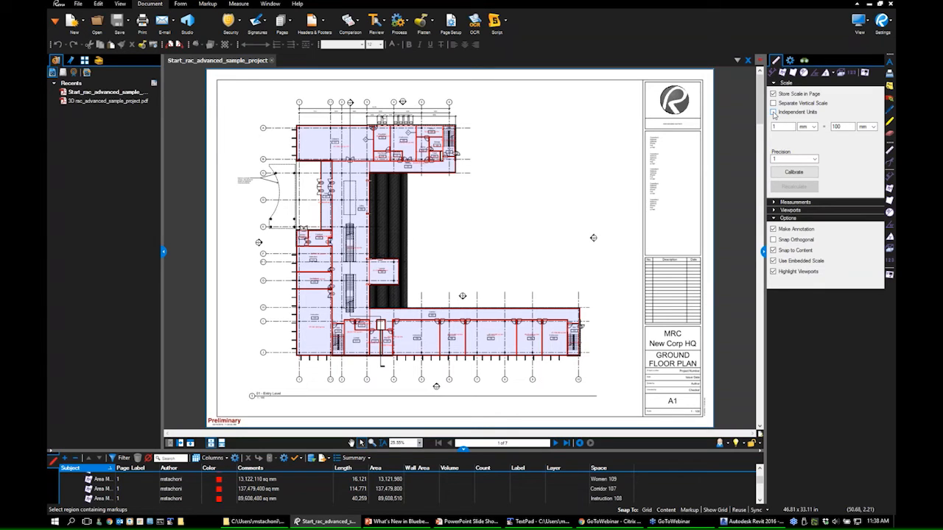
click(773, 113)
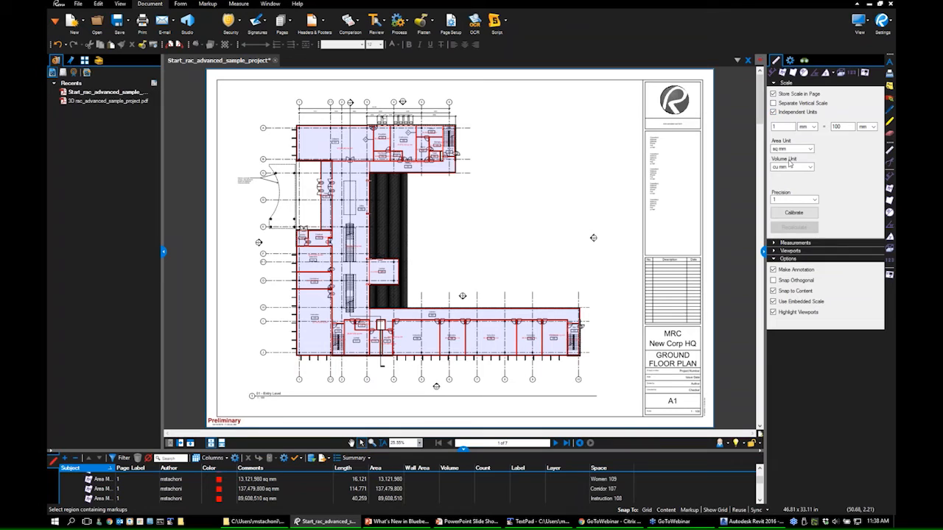
click(790, 150)
click(777, 157)
click(781, 150)
click(778, 163)
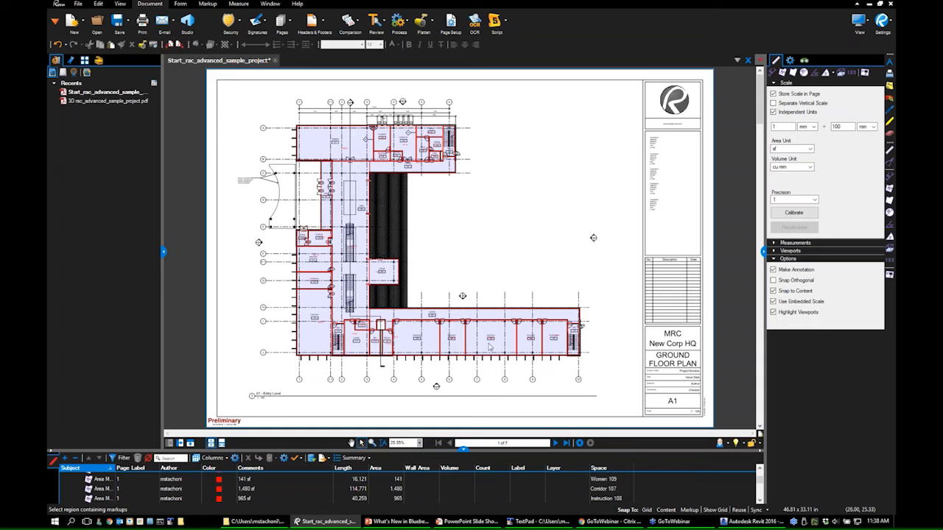
scroll(490, 346, up, 8)
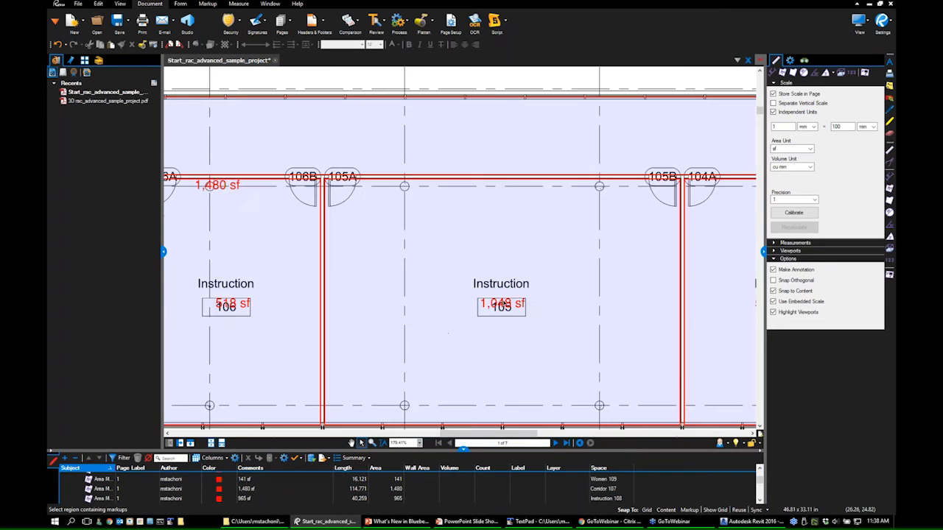
scroll(499, 322, down, 8)
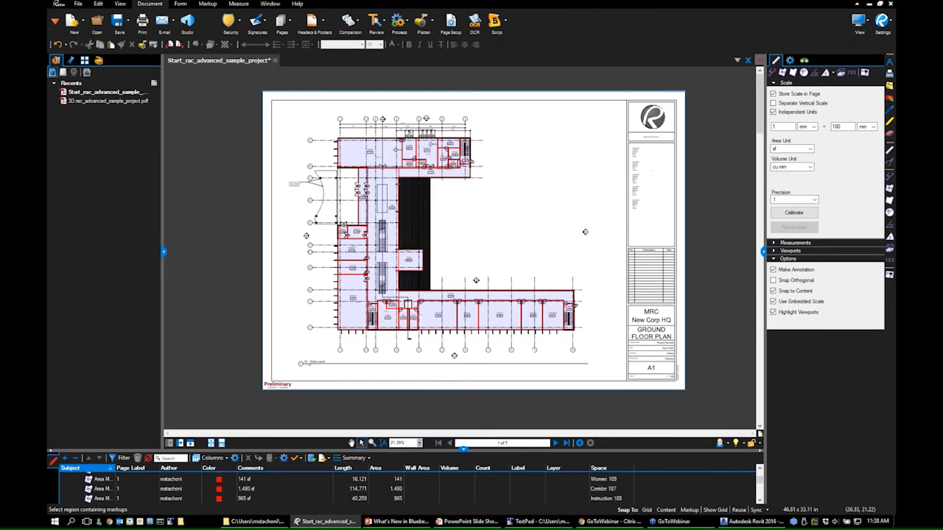
- Go to the second floor plan and set its area unit to sf
click(555, 443)
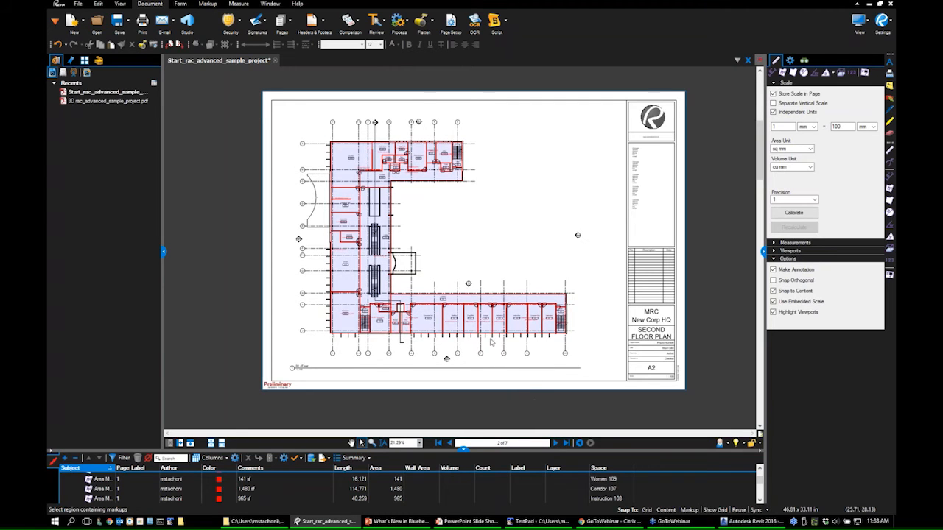
scroll(485, 333, up, 5)
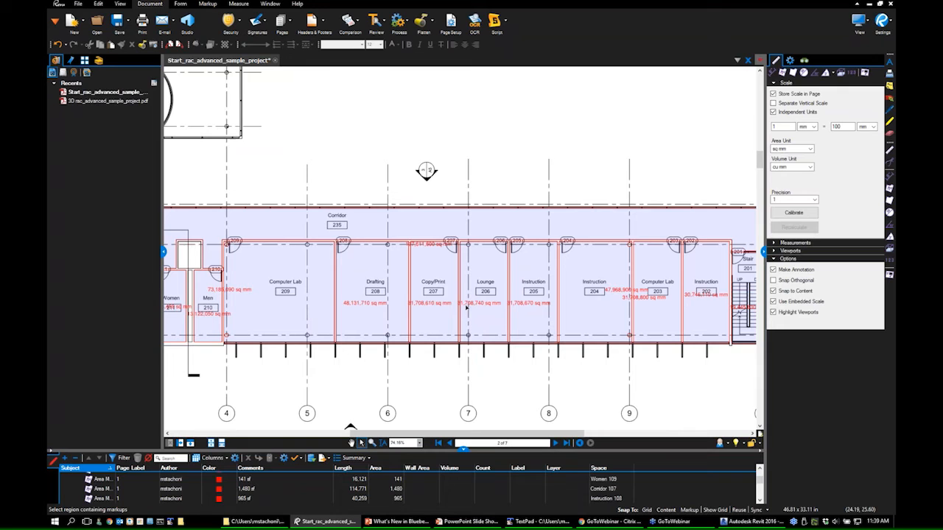
click(792, 148)
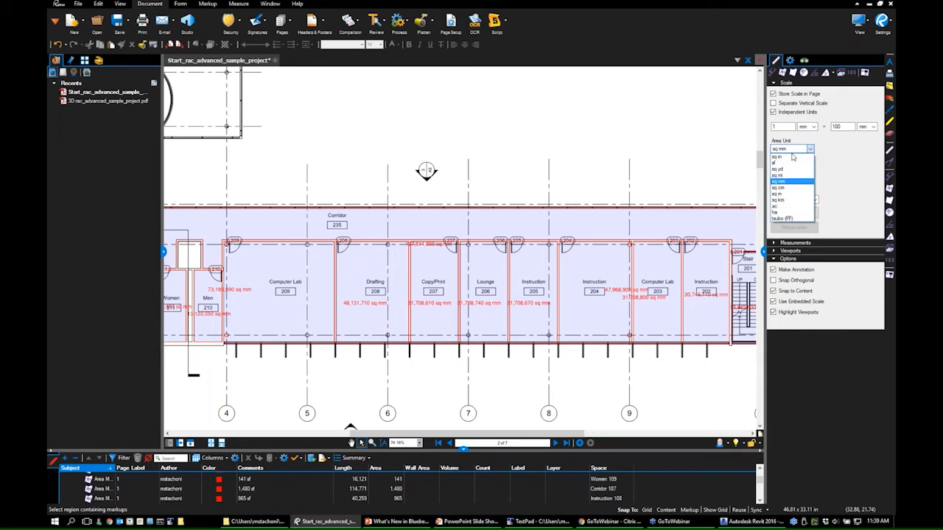
click(806, 164)
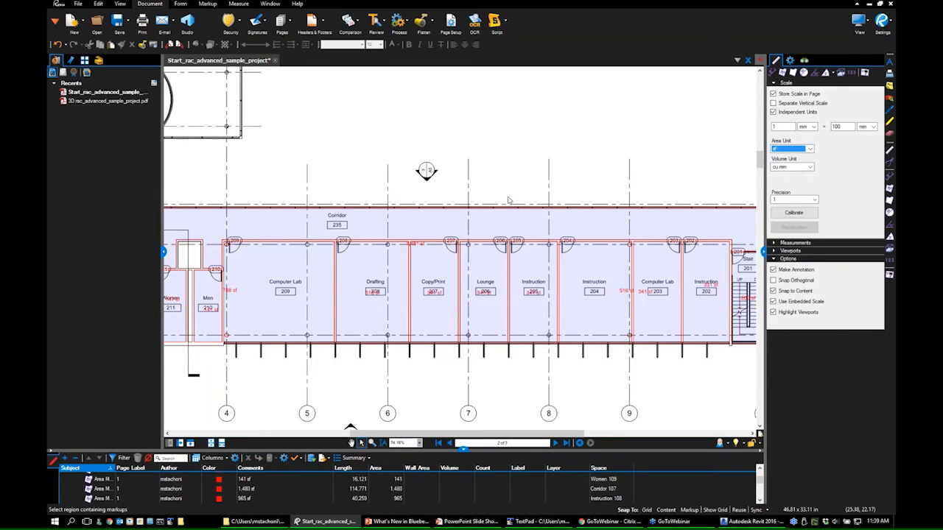
- Go to the third floor plan and set its area unit to sf
click(556, 443)
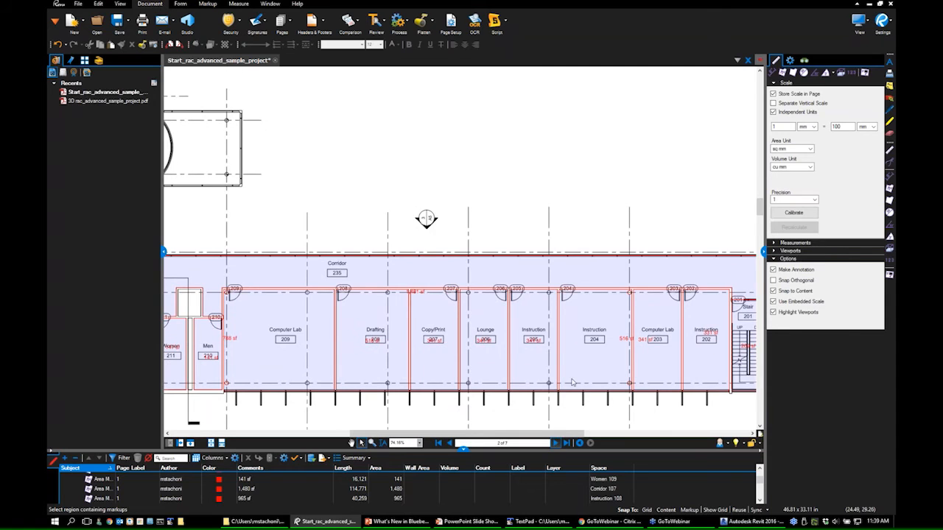
click(806, 149)
click(805, 163)
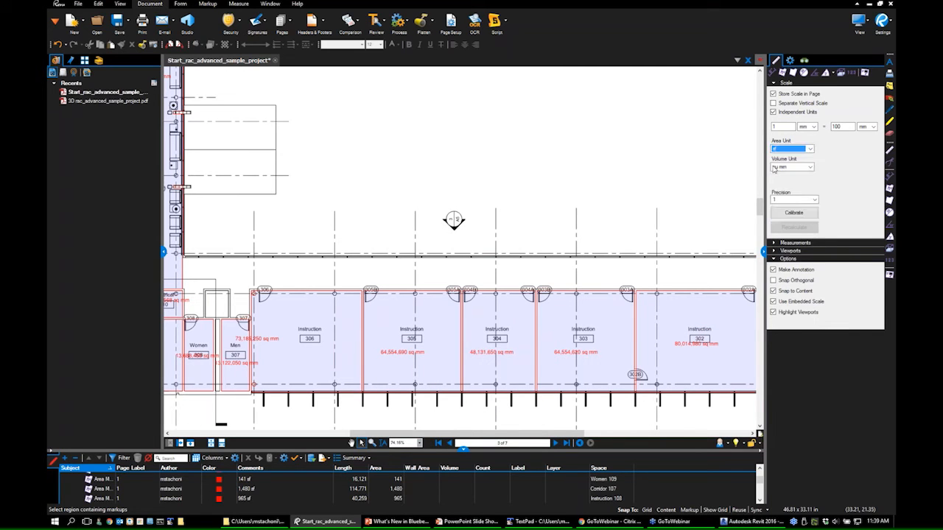
- Check the full roof plan sheet for area measurements and return to the ground floor plan
click(557, 443)
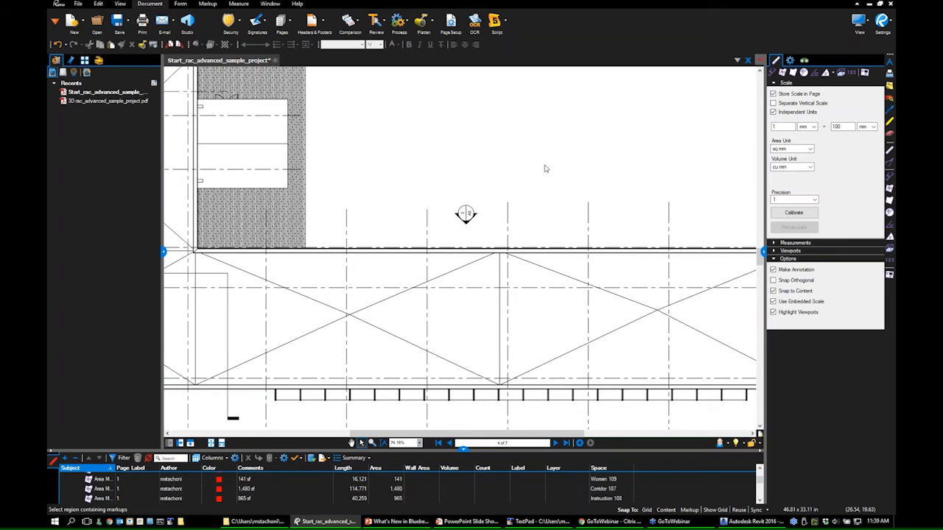
key(ctrl+9)
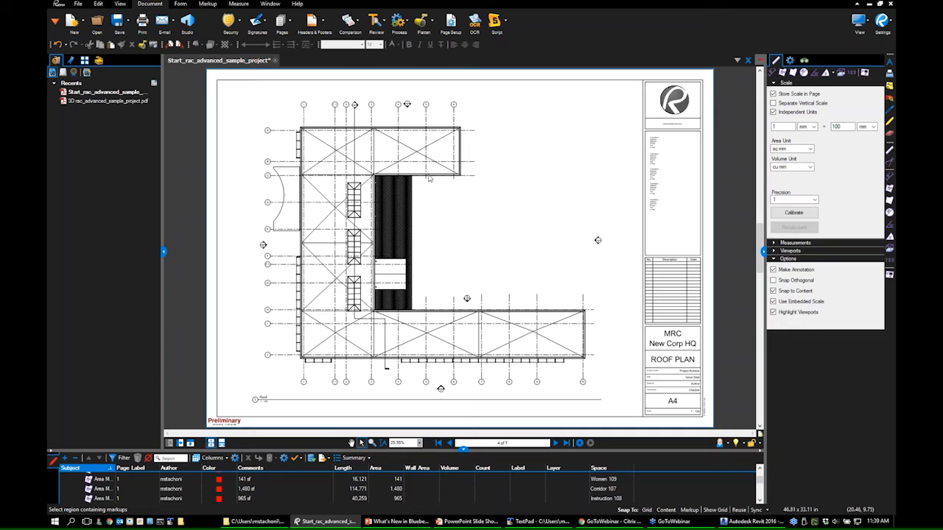
click(449, 443)
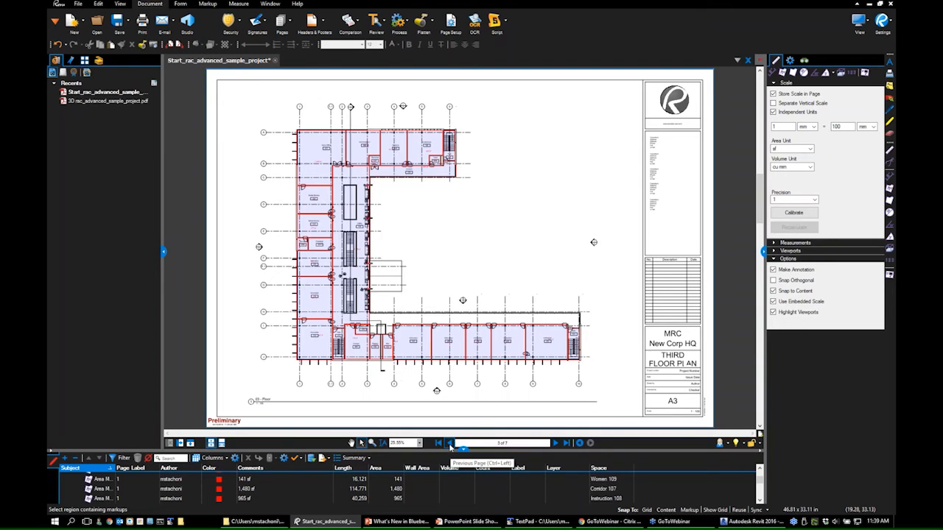
click(449, 443)
click(450, 443)
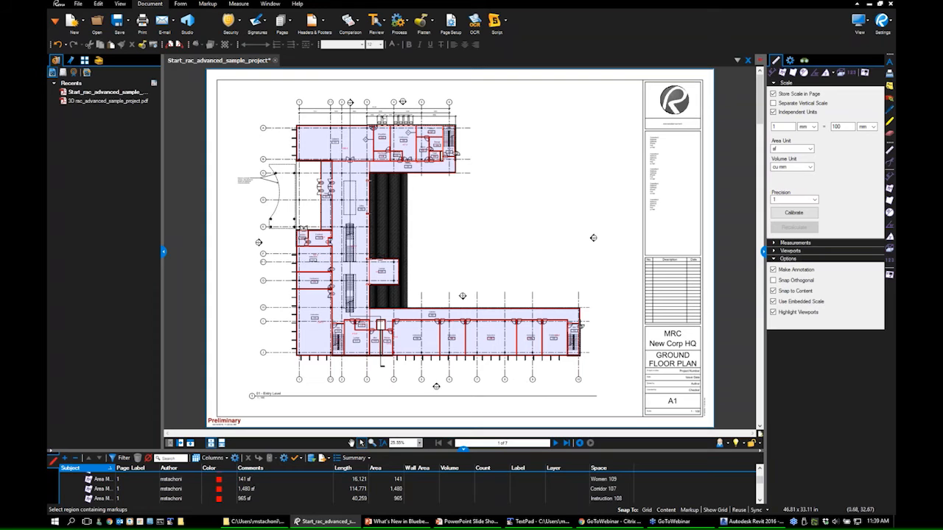
- Select and deselect the ground floor's Preliminary stamp, and enlarge the markups list to show the area measurements from the beginning
click(229, 427)
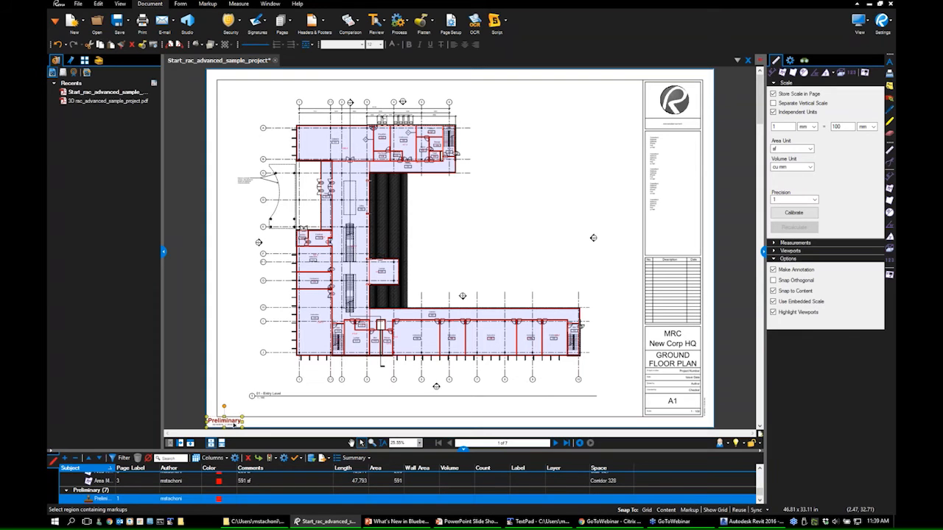
click(252, 280)
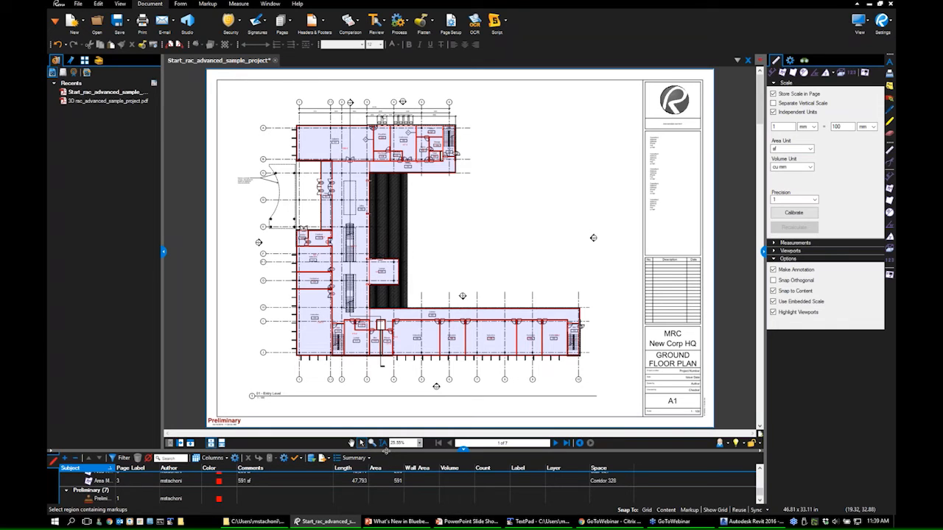
drag(387, 427, 370, 263)
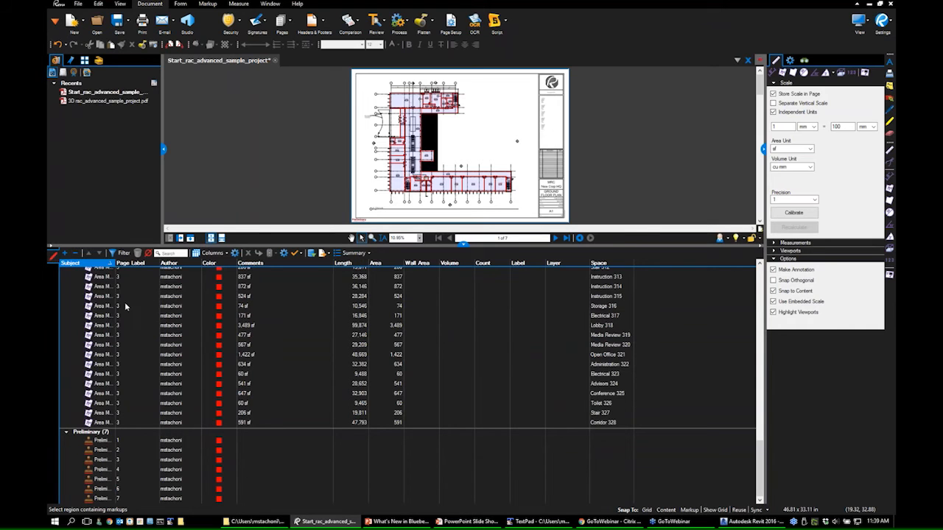
drag(760, 458, 763, 277)
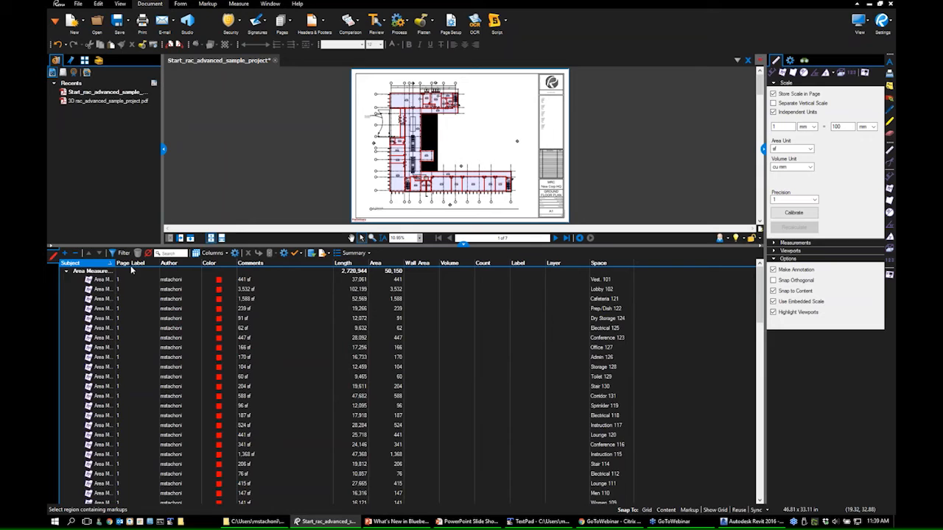
- Collapse the area measurements group and step through the Preliminary stamps on pages 1 to 7
click(67, 272)
click(67, 279)
click(66, 279)
click(97, 288)
click(99, 298)
click(100, 307)
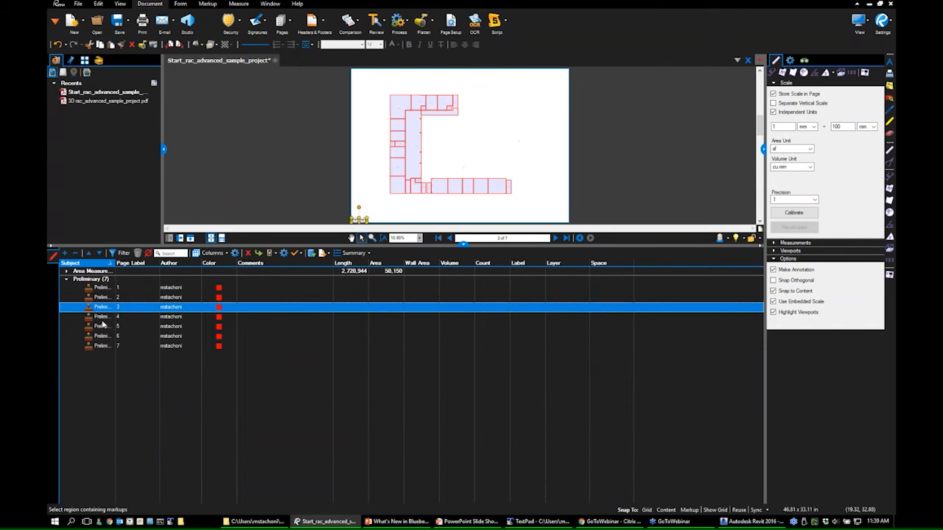
click(102, 317)
click(103, 327)
click(104, 336)
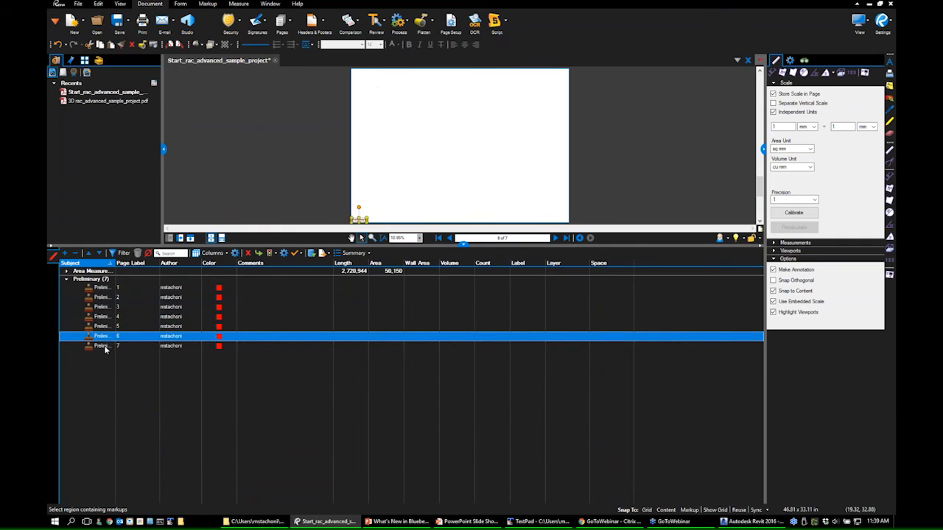
click(105, 345)
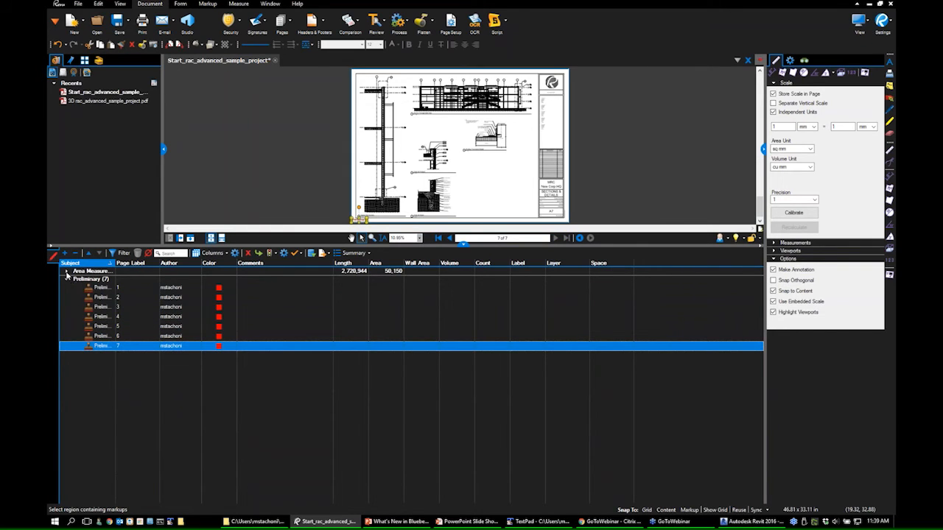
- Expand the area measurements group, clear the stamp selection and return to the first page
click(67, 275)
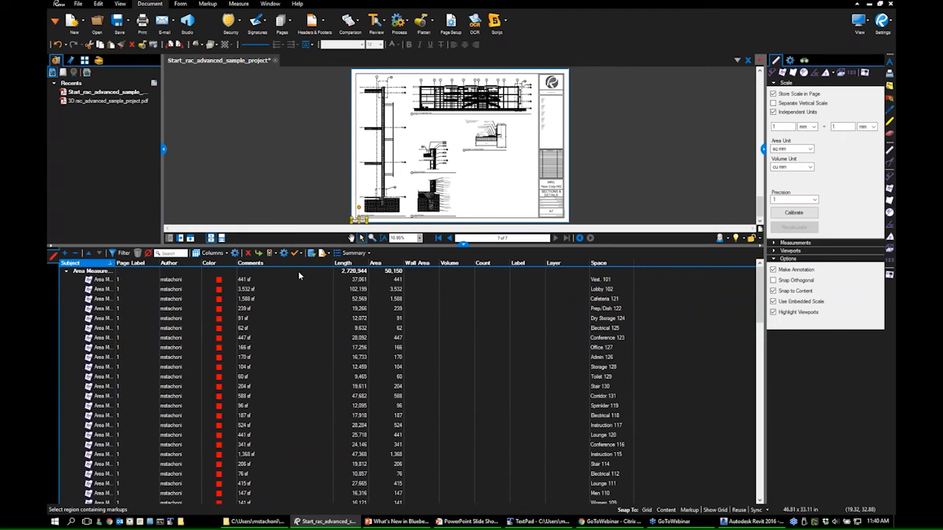
click(491, 226)
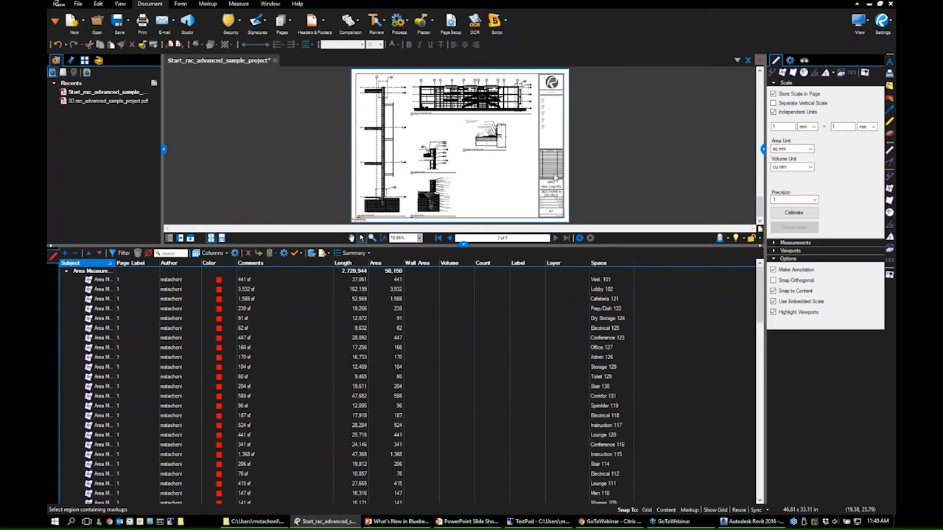
click(439, 238)
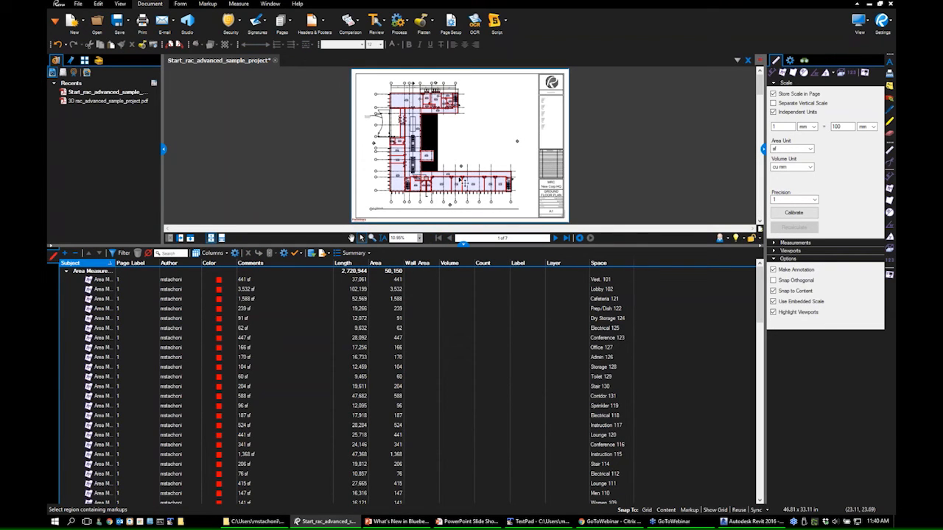
- Select a room's area measurement on the ground floor plan, then examine the Vest. 101 and Lobby 102 entries in the markups list
click(460, 179)
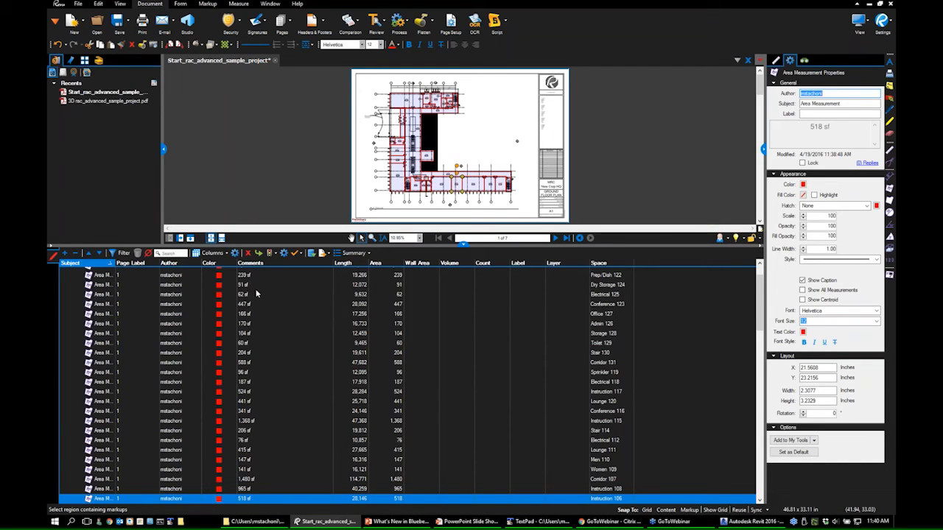
scroll(280, 293, up, 2)
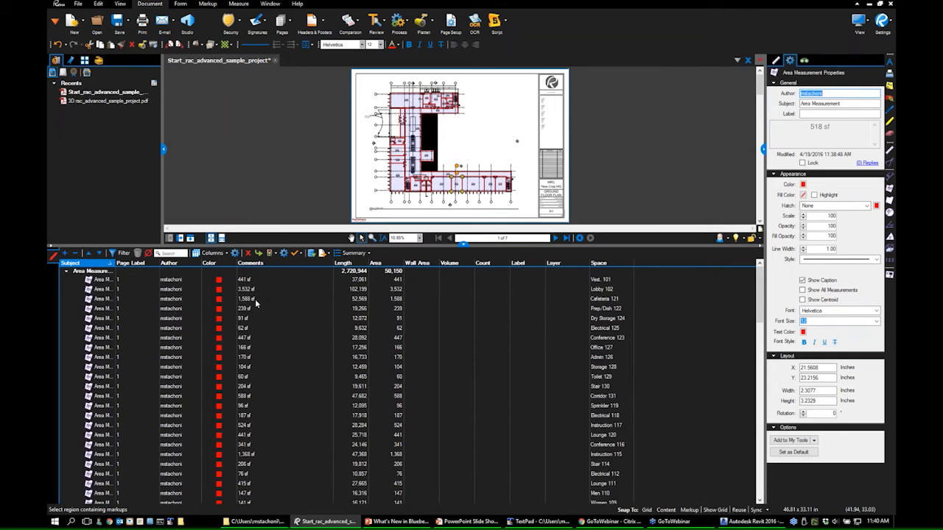
click(603, 281)
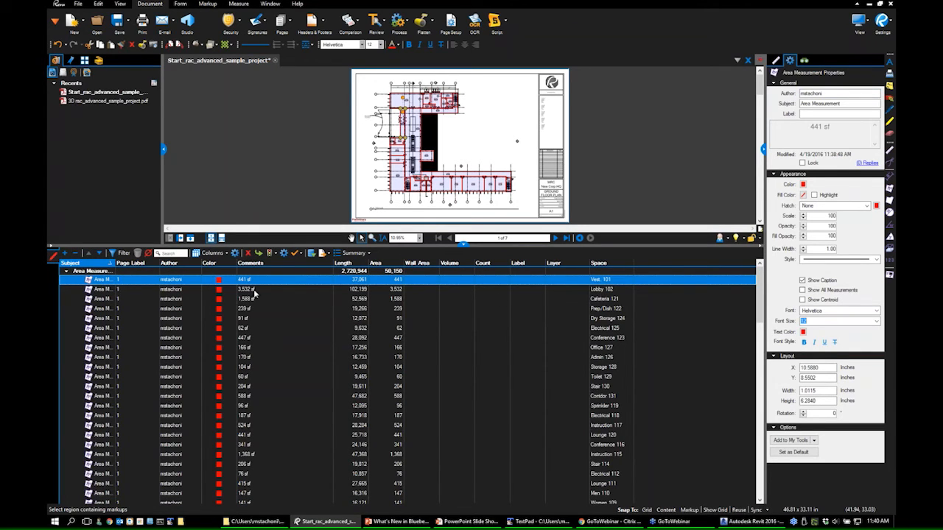
click(604, 290)
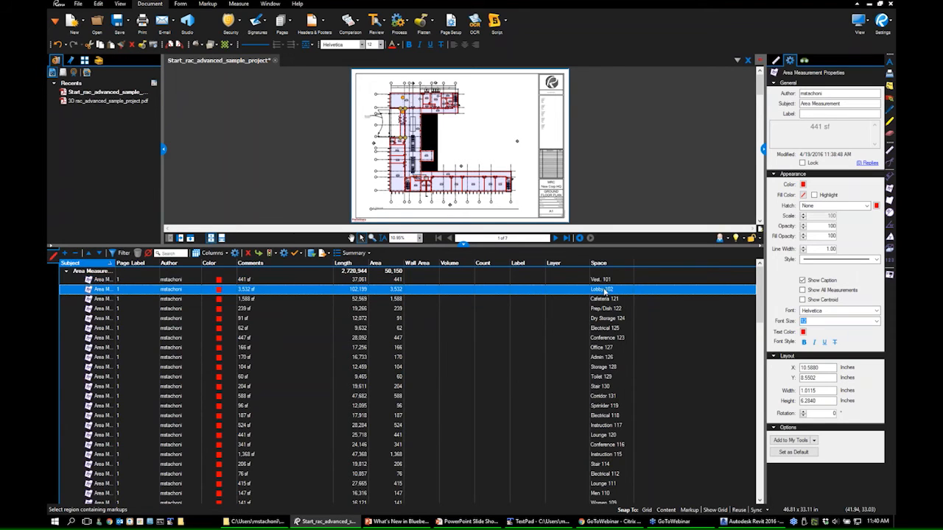
click(603, 280)
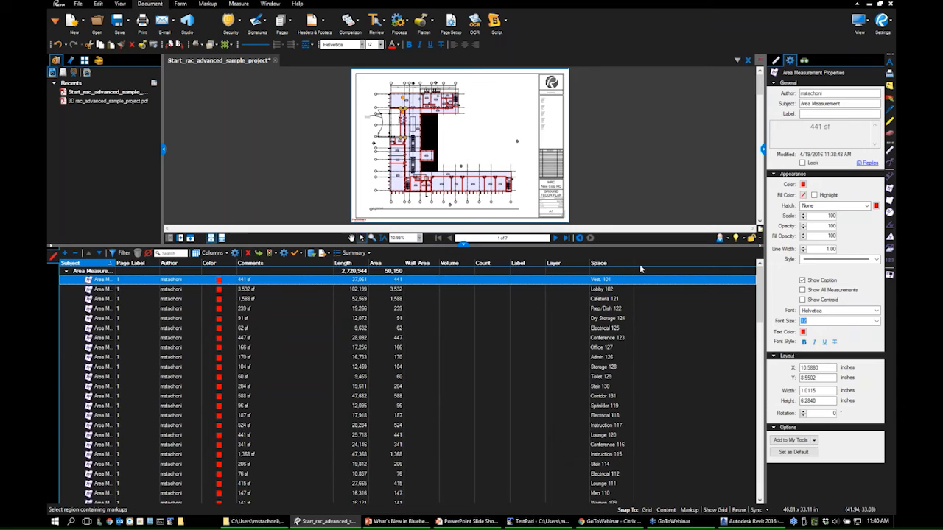
- Deselect the Author, Length, Wall Area, Volume and Count columns in the markups list's column display settings
click(236, 254)
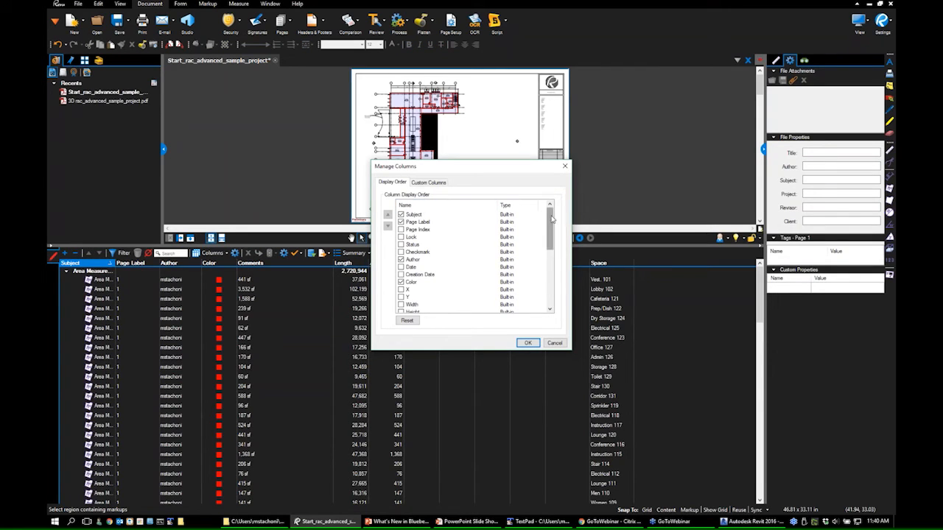
click(422, 262)
click(402, 260)
drag(434, 170, 498, 192)
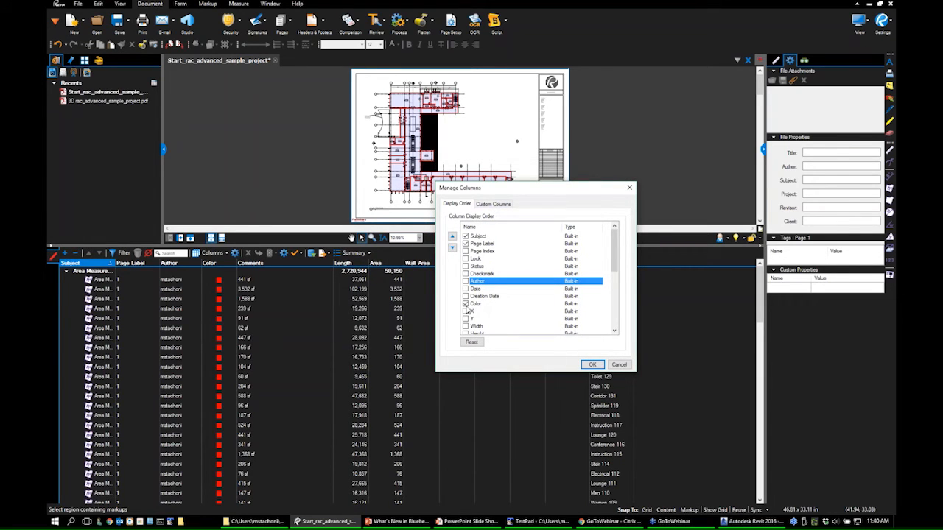
drag(614, 252, 617, 299)
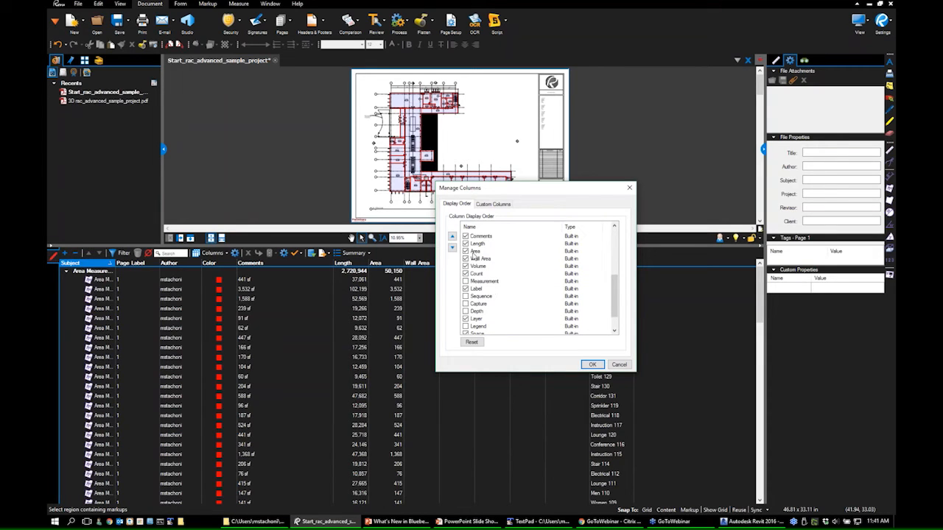
click(466, 243)
click(472, 259)
click(466, 266)
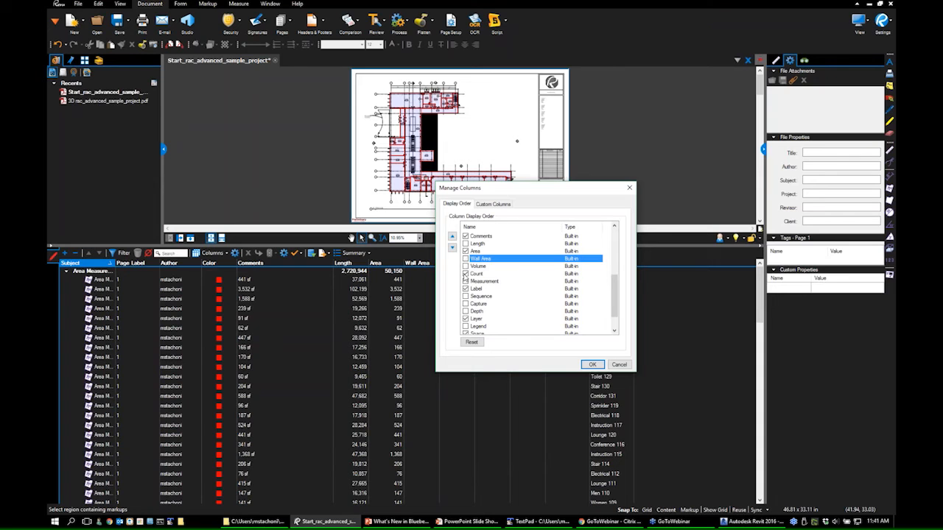
click(466, 274)
- Hide the Label and Layer columns too, apply the column selection and widen the Subject column to fit its text
drag(527, 189, 463, 154)
click(403, 254)
click(402, 285)
drag(550, 259, 547, 221)
click(413, 277)
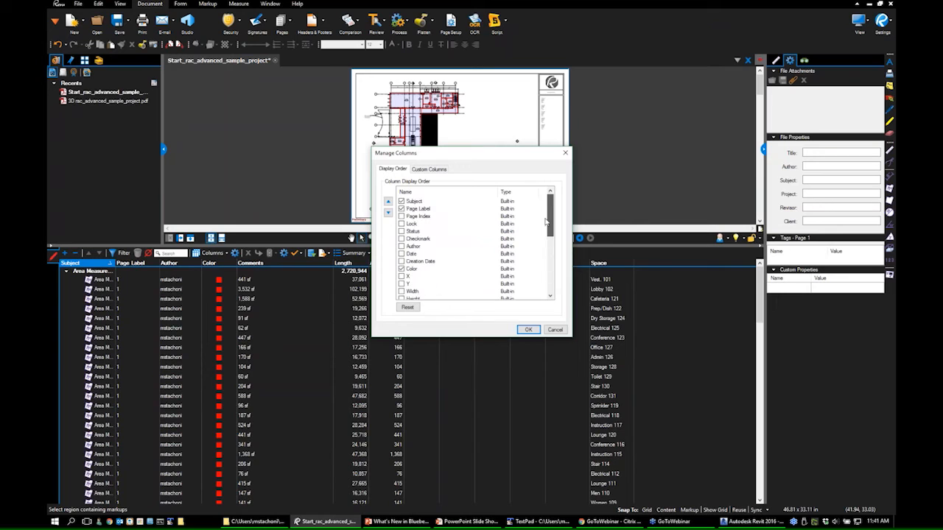
click(527, 329)
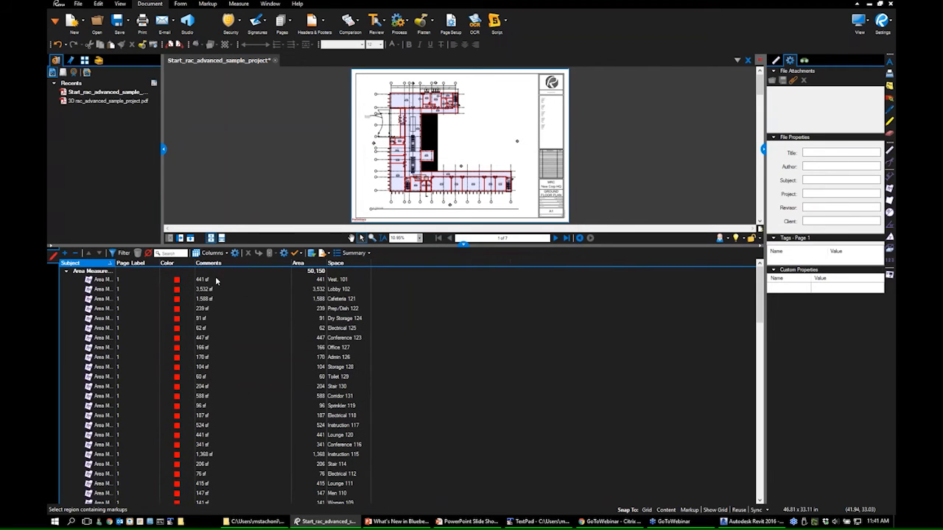
drag(115, 266, 143, 266)
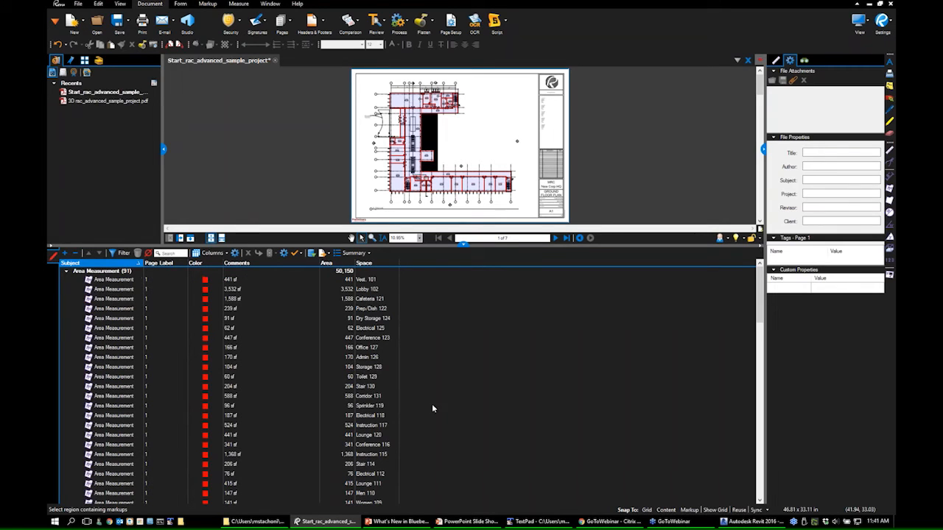
- Add a custom column named Floor of type Text to the markups list
click(235, 253)
click(258, 273)
click(428, 183)
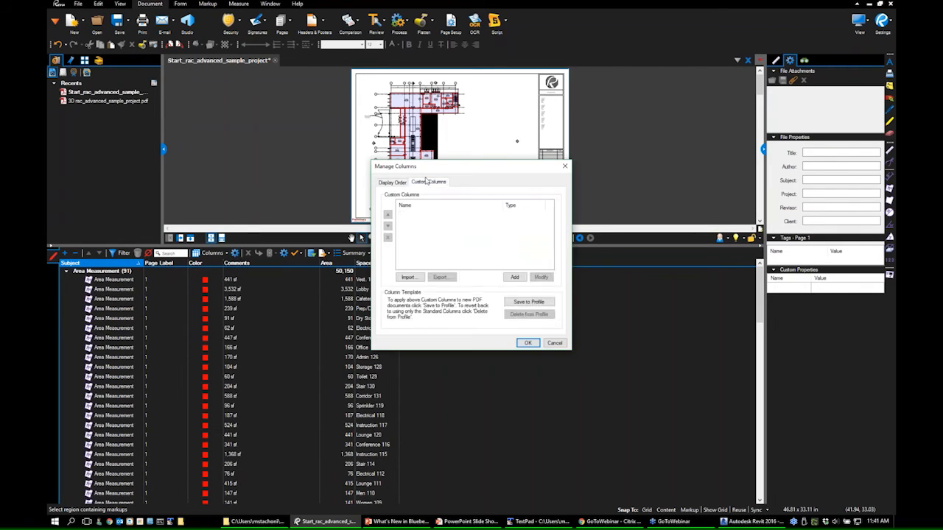
click(515, 277)
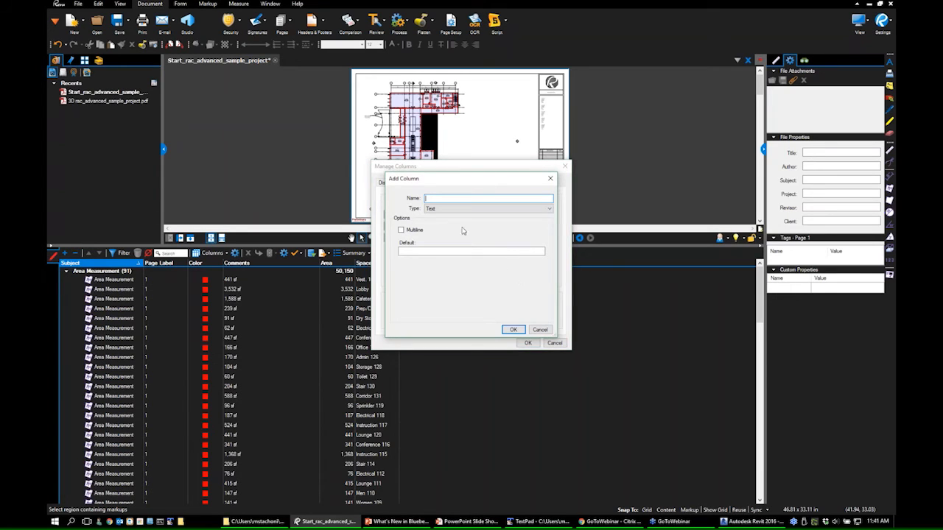
text(Floor)
click(442, 209)
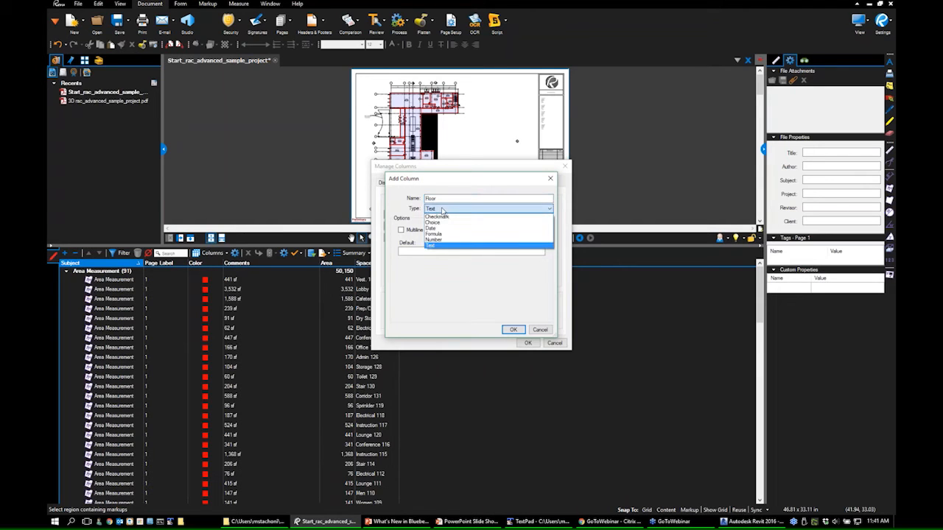
click(434, 245)
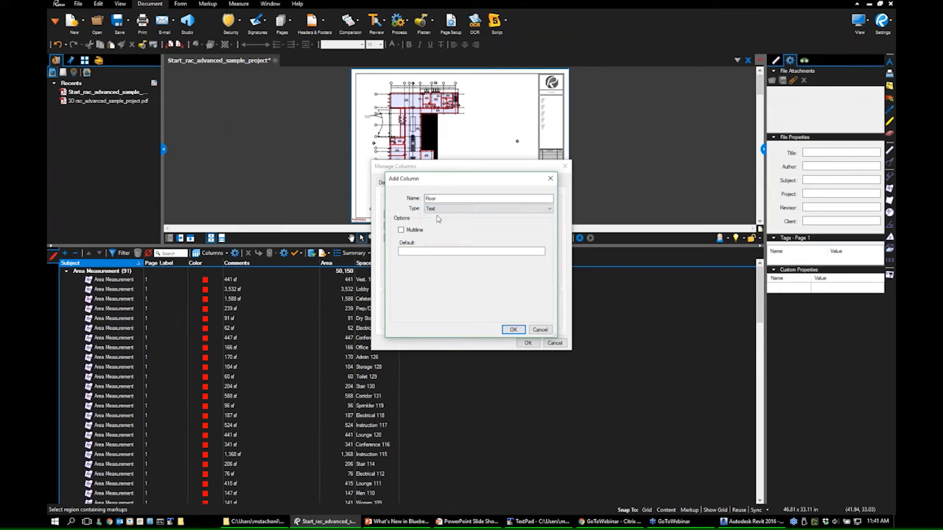
click(513, 330)
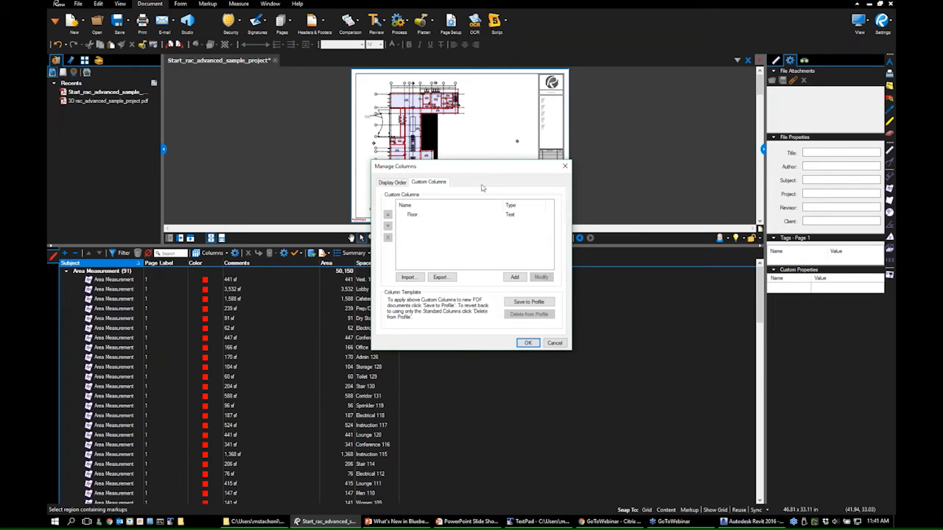
- Add a custom Text column named Floor Material with the default value CPT-1
drag(538, 168, 673, 157)
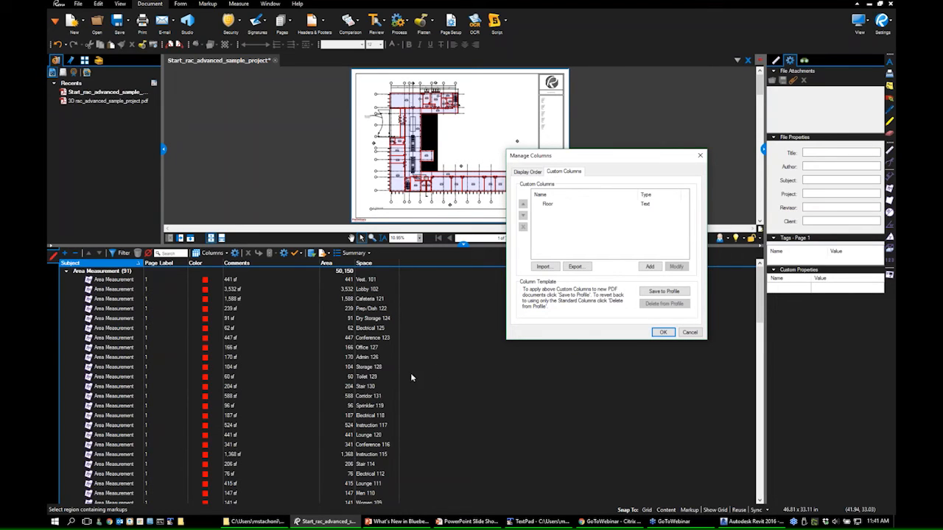
click(650, 266)
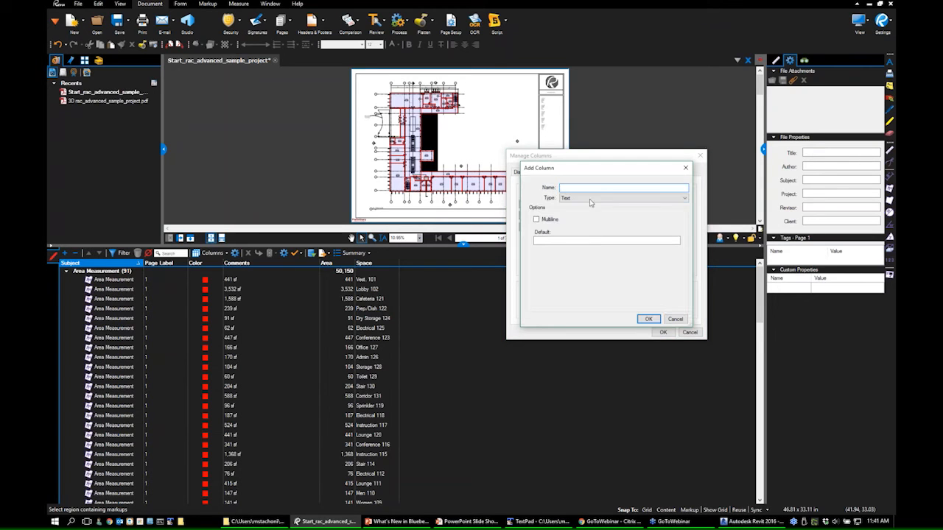
text(Material)
key(BackSpace)
key(BackSpace)
key(BackSpace)
key(BackSpace)
key(BackSpace)
key(BackSpace)
key(BackSpace)
key(BackSpace)
text(Floor Material)
key(Tab)
key(Tab)
key(Return)
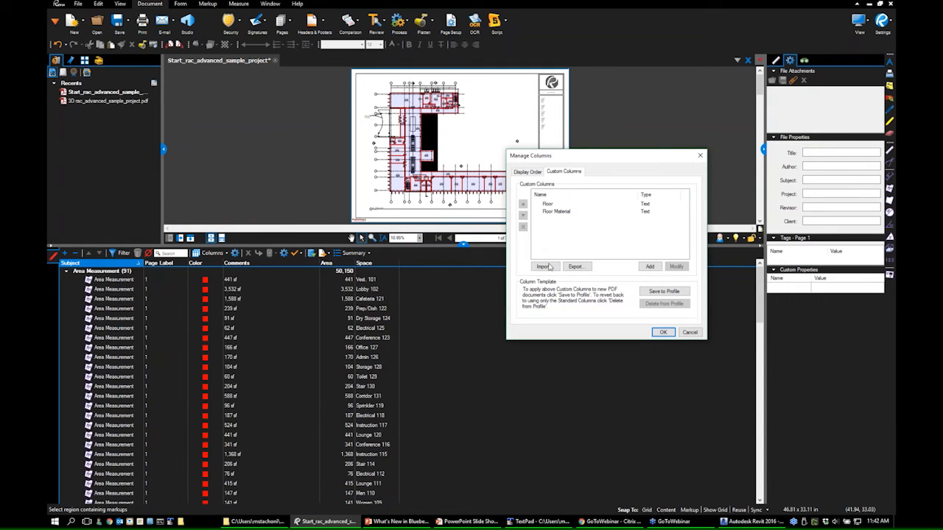
- Add a custom Number column named Cost per SF in Currency format with a default of 16
click(648, 270)
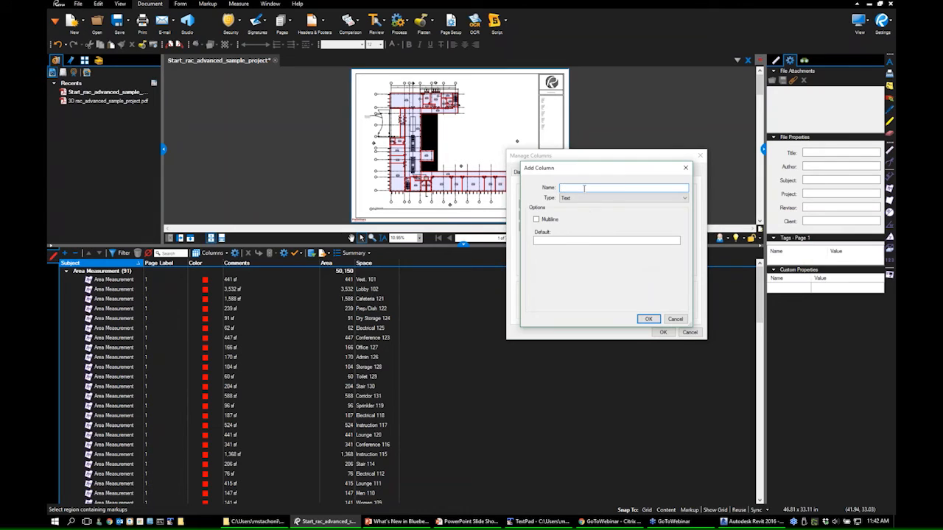
text(CVost per SF)
click(586, 199)
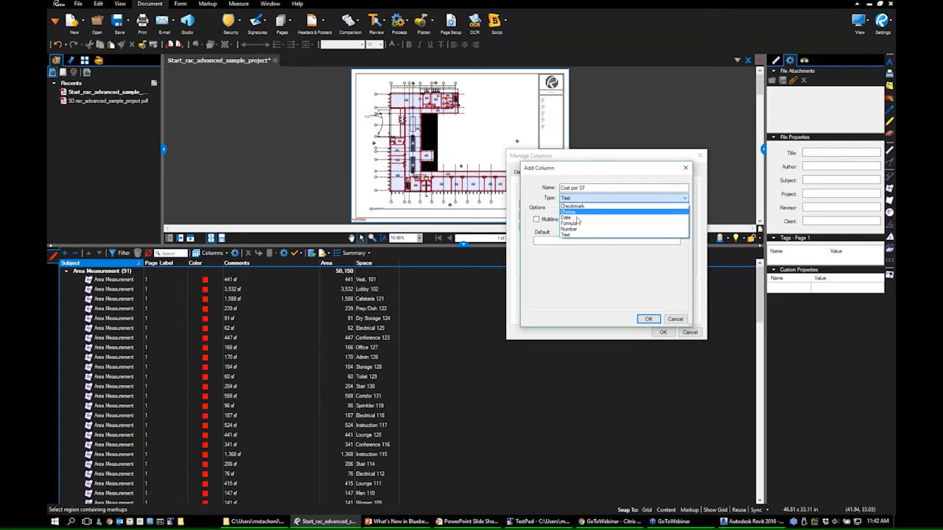
click(567, 227)
click(597, 221)
click(594, 235)
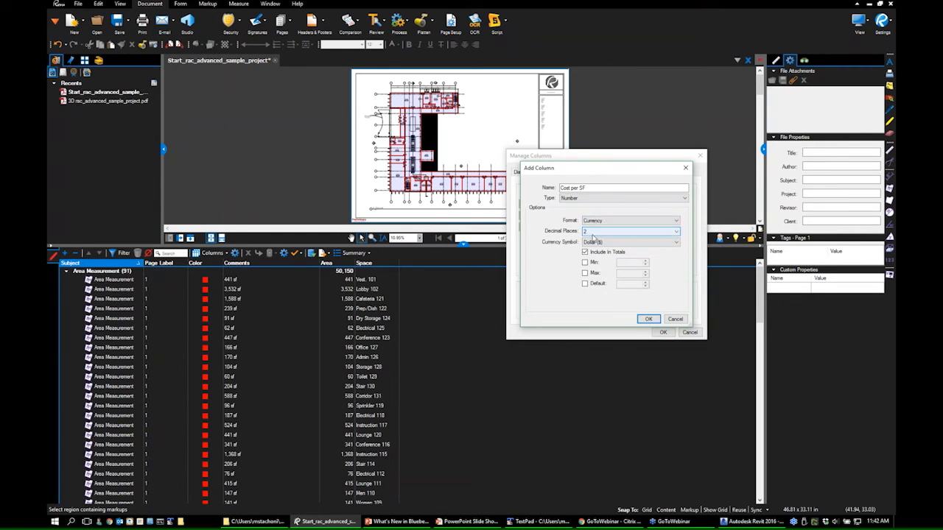
click(585, 284)
click(626, 283)
text(16)
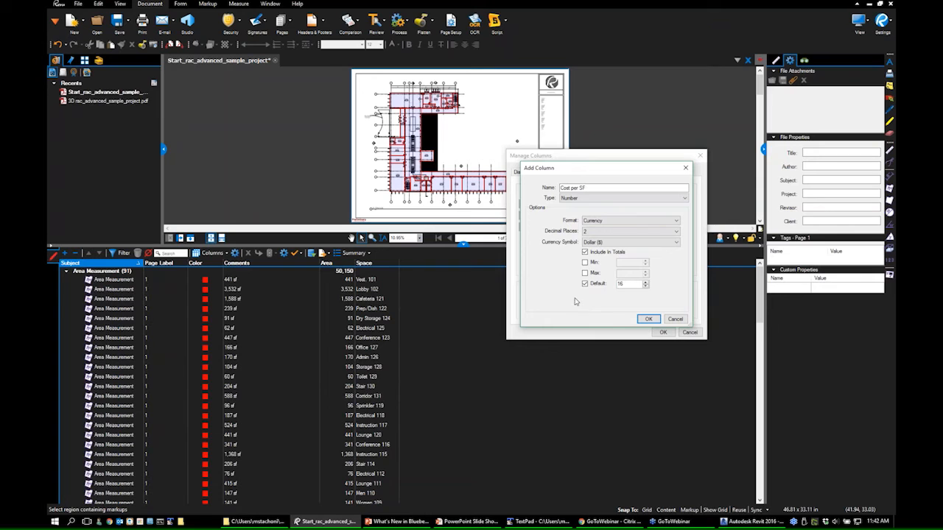
click(647, 321)
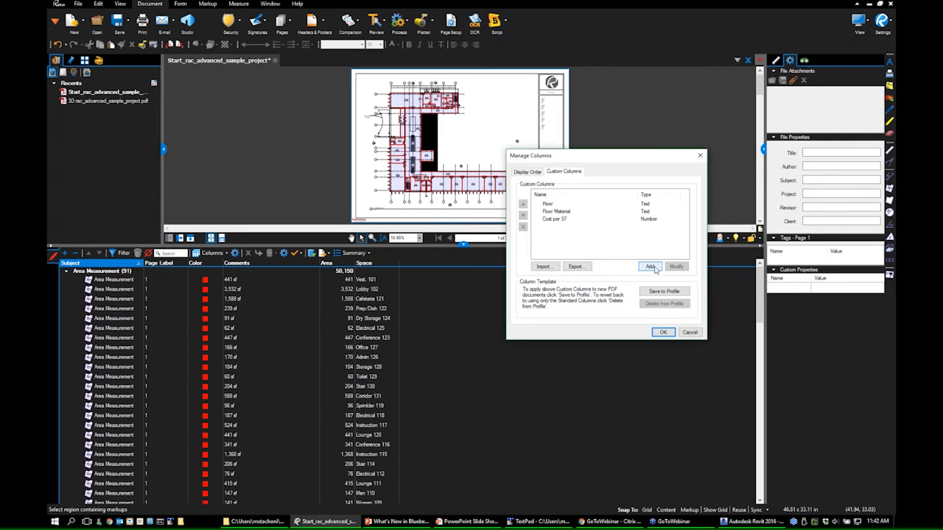
- Define a custom Formula column named Flooring Cost with the expression Area*[Cost per SF]
click(653, 268)
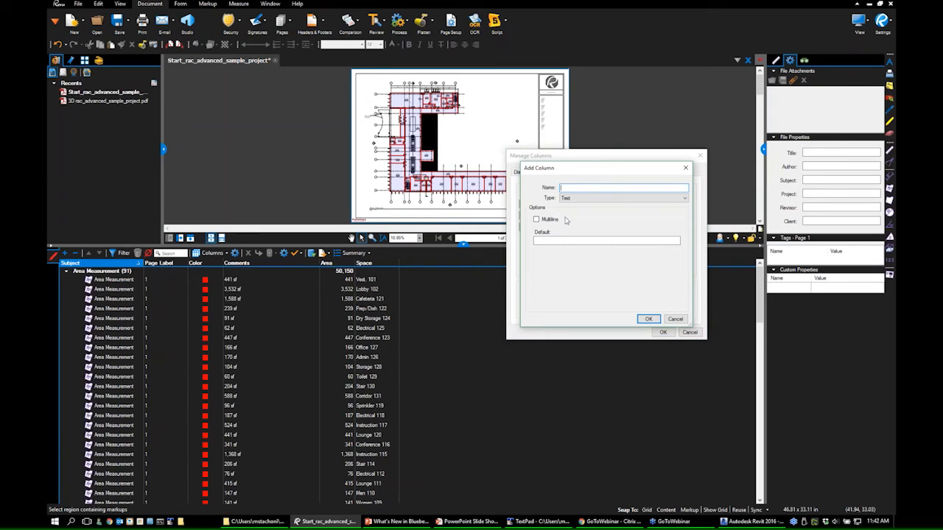
text(f)
click(573, 199)
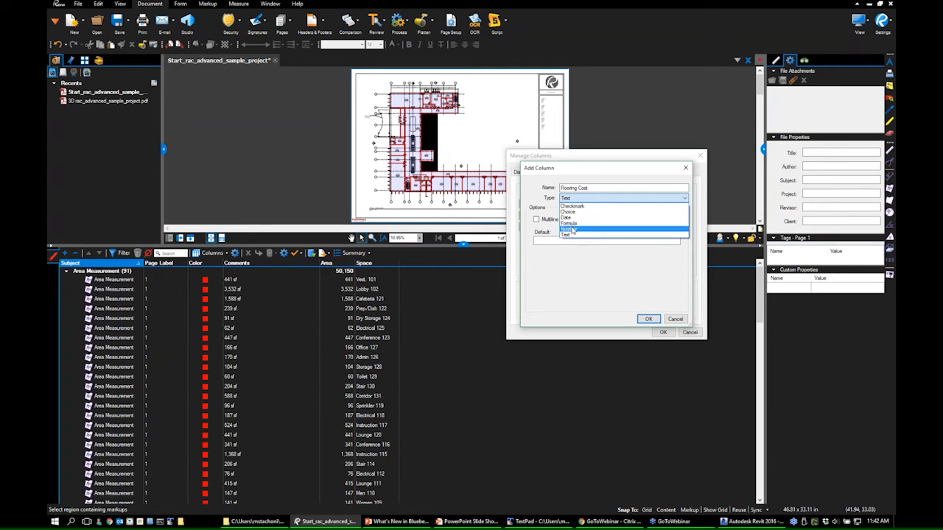
click(573, 224)
click(546, 227)
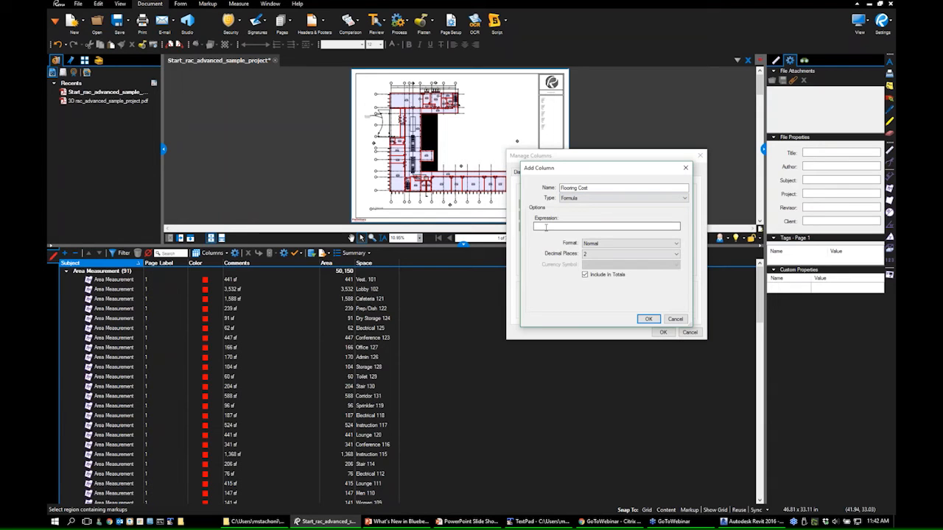
text(a)
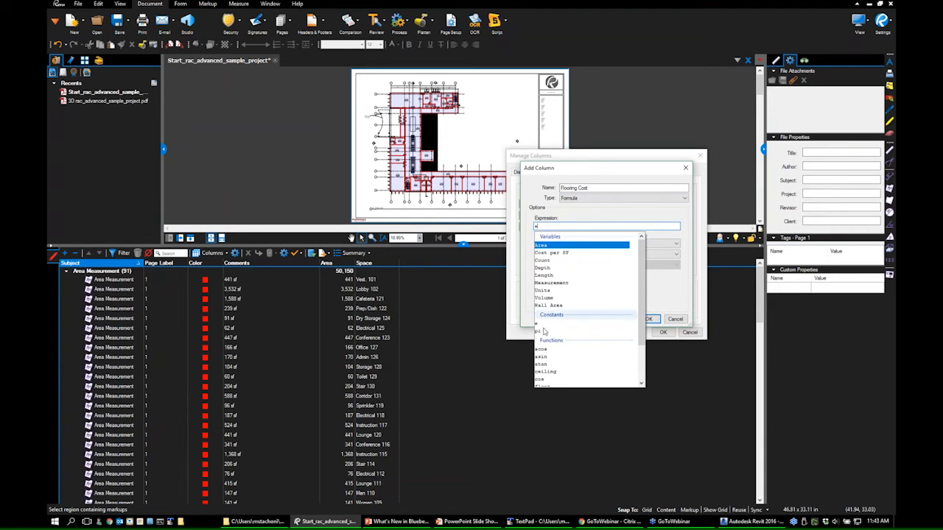
click(545, 245)
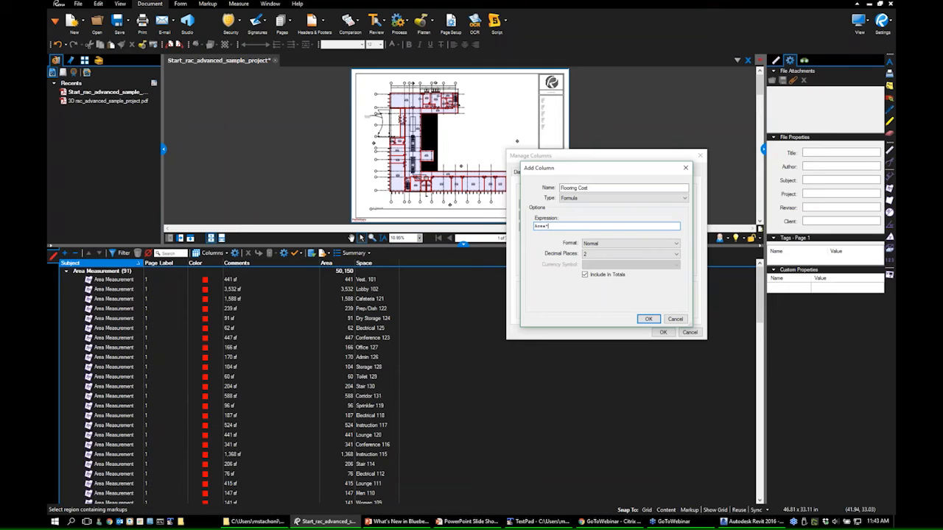
text(*c)
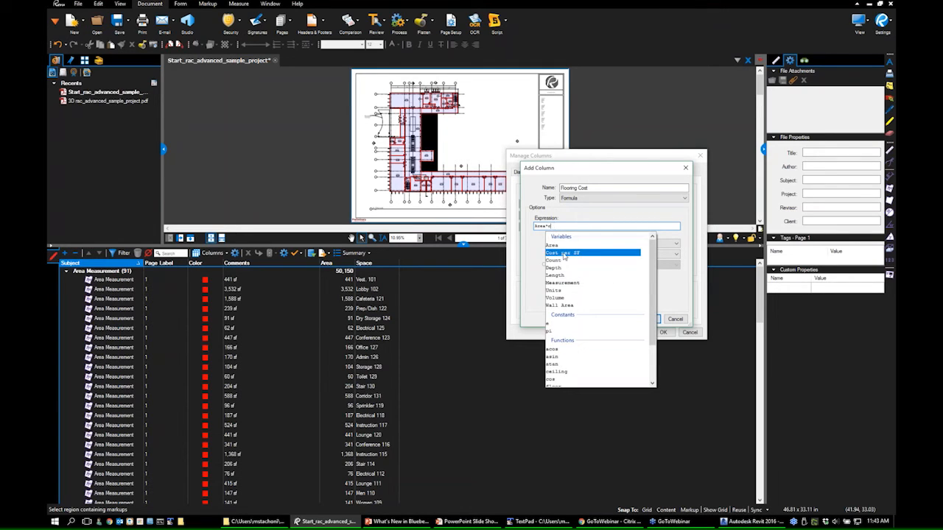
click(563, 254)
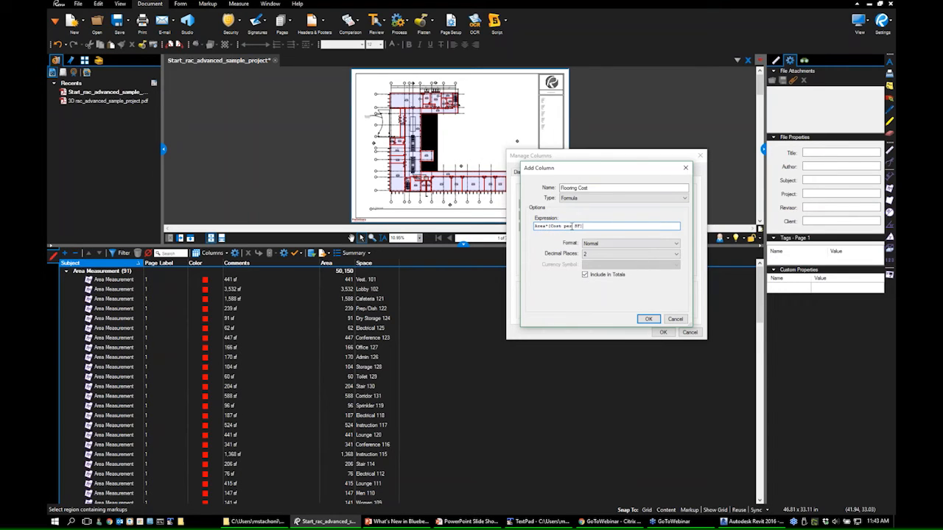
- Set the Flooring Cost column's format to Currency and apply all the custom columns to the markups list
click(594, 243)
click(598, 257)
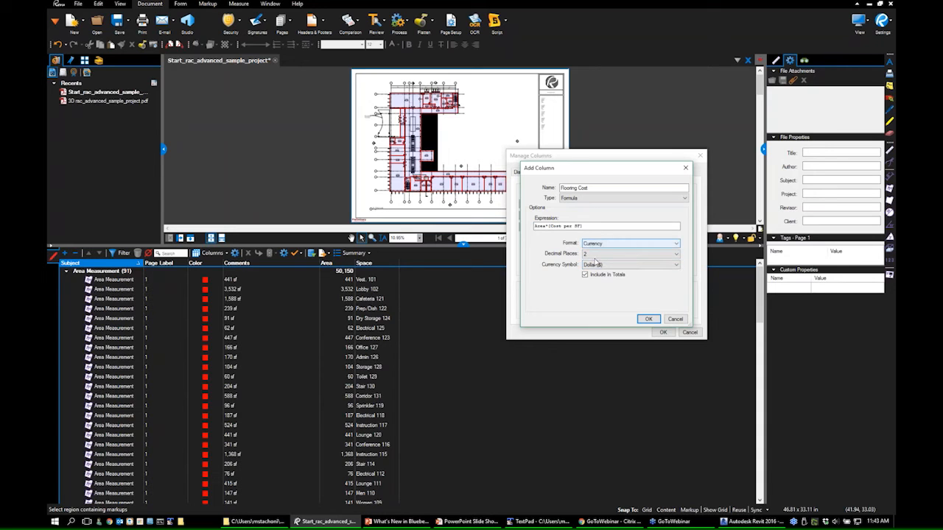
click(648, 320)
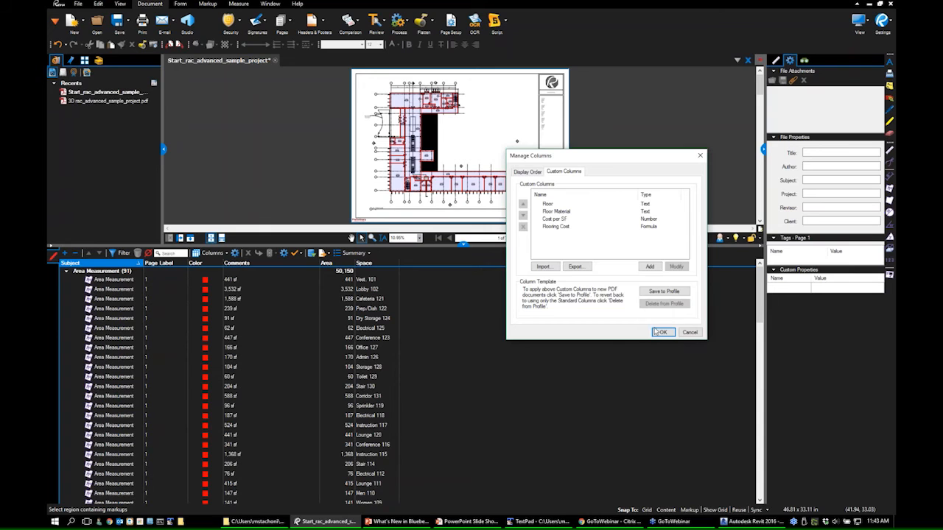
click(662, 333)
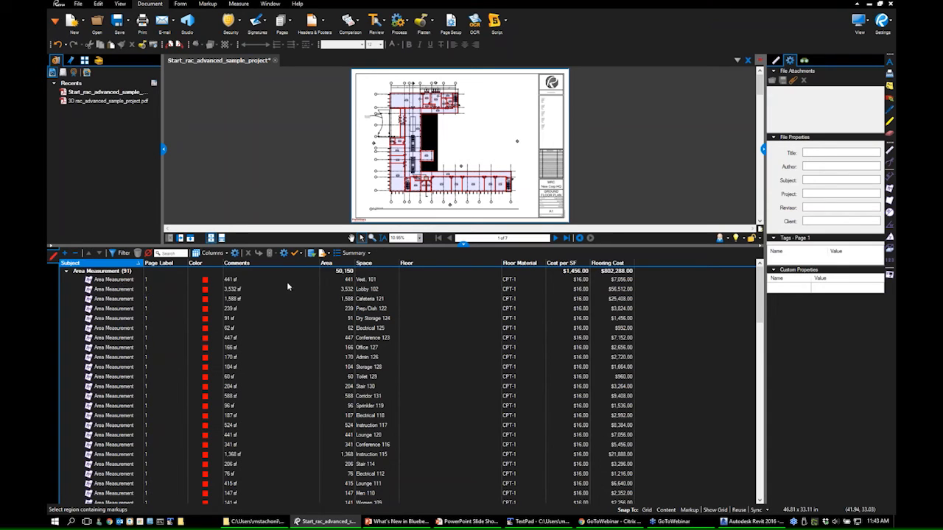
- Set the Floor Material to CT-1 for the Vest. 101 measurement and to CT-2 for Lobby 102
click(363, 281)
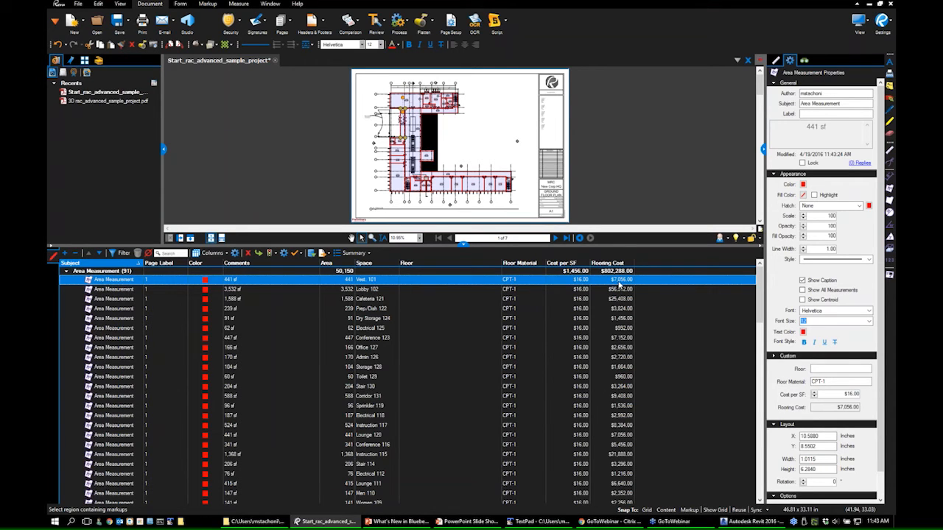
click(516, 282)
text(T)
click(511, 292)
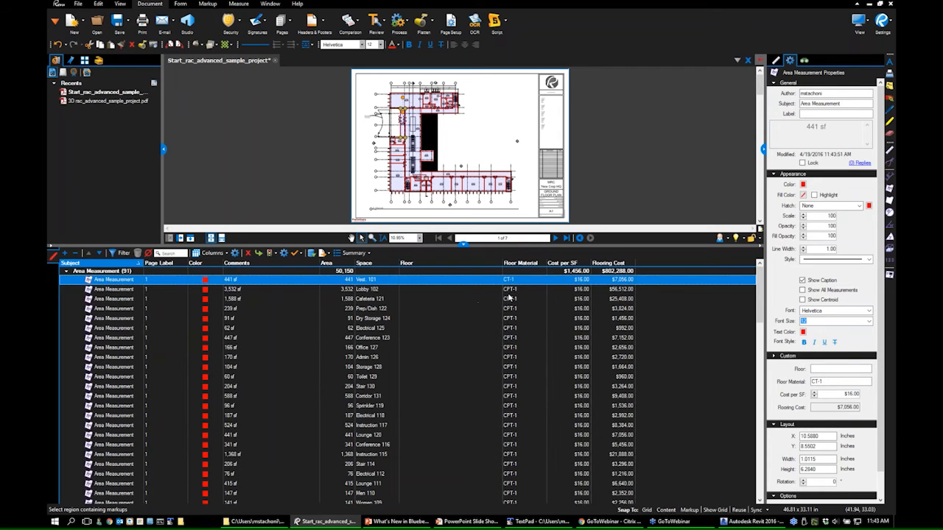
click(513, 292)
text(CT-2)
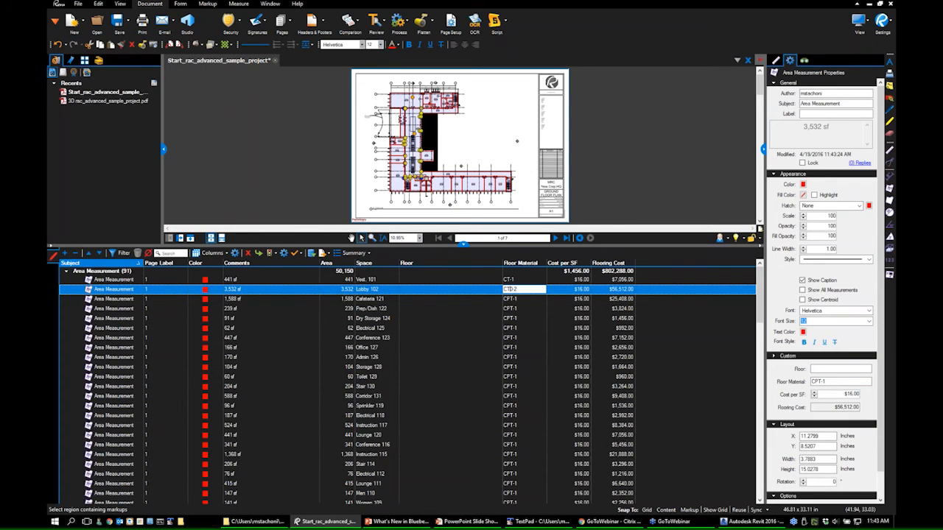
- Set the Cost per SF to $23.00 for both the Vest. 101 and Lobby 102 area measurements
click(579, 280)
click(571, 280)
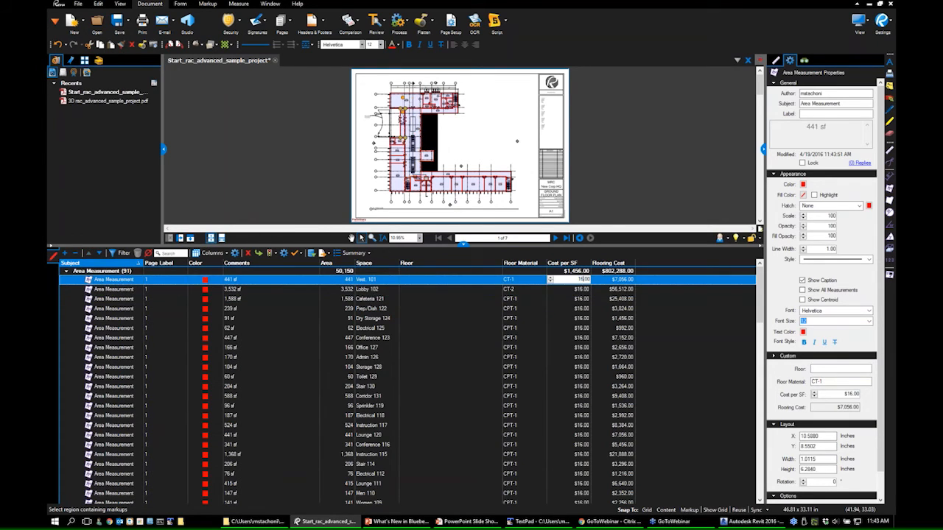
click(582, 280)
text(23)
click(583, 290)
click(580, 290)
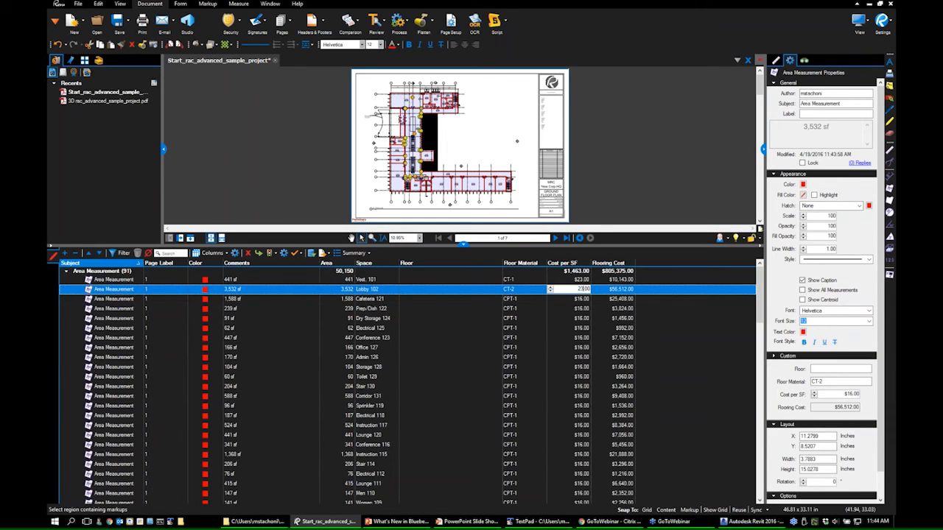
click(580, 301)
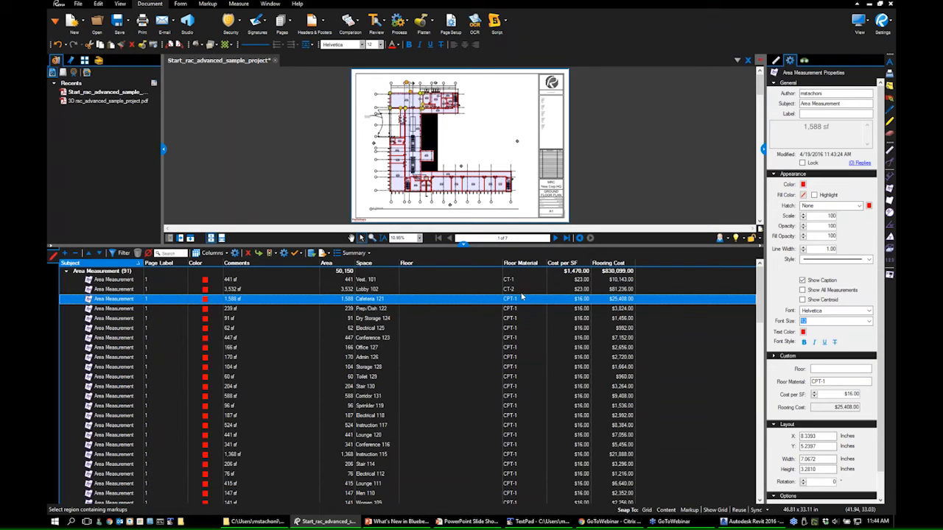
- Select all the area measurements on the ground floor plan and bring up the commands available for them
click(306, 177)
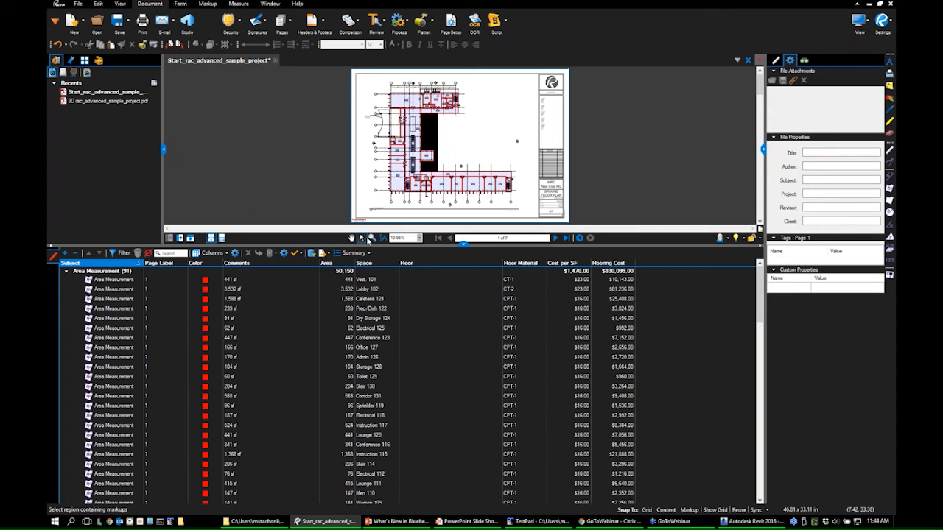
mouse_move(377, 208)
mouse_down()
mouse_move(509, 129)
mouse_move(553, 83)
mouse_up()
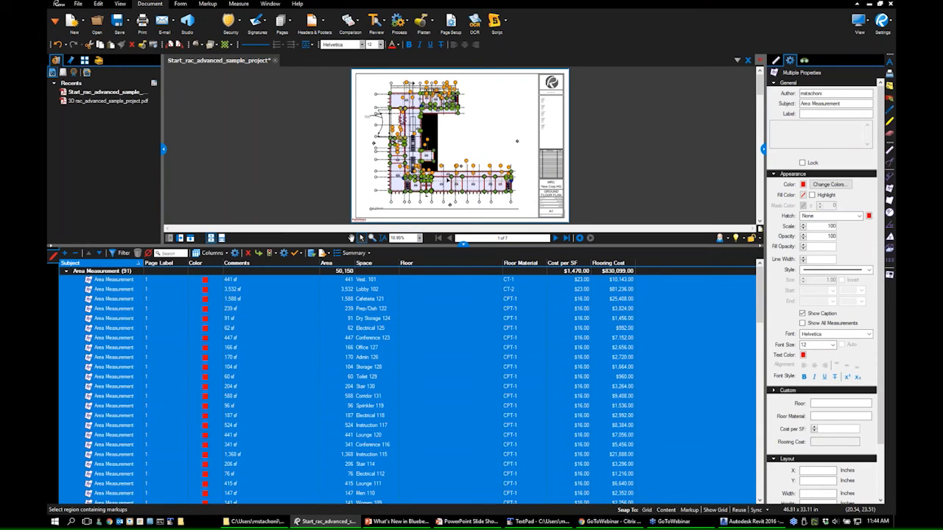
right_click(447, 179)
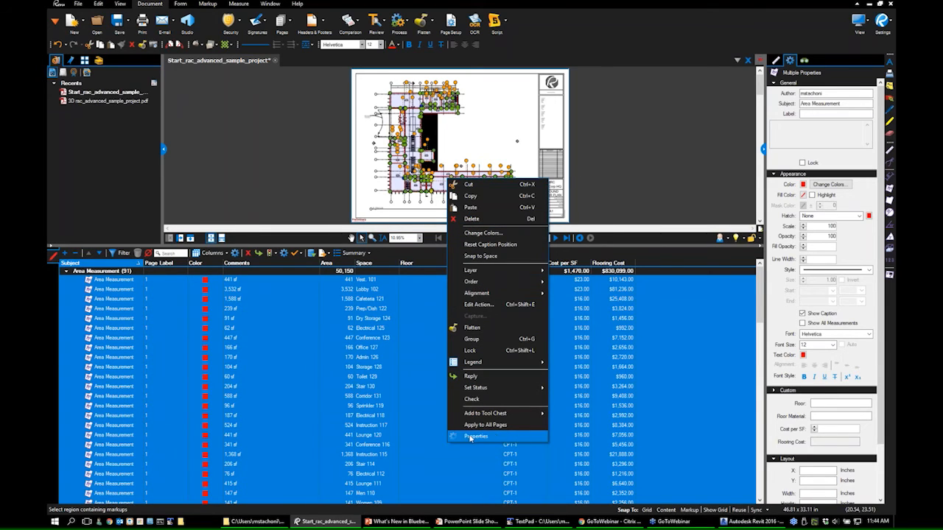
- Set the Floor property of the selected page 1 area measurements to Ground Floor and narrow the Floor column in the markups list
click(812, 403)
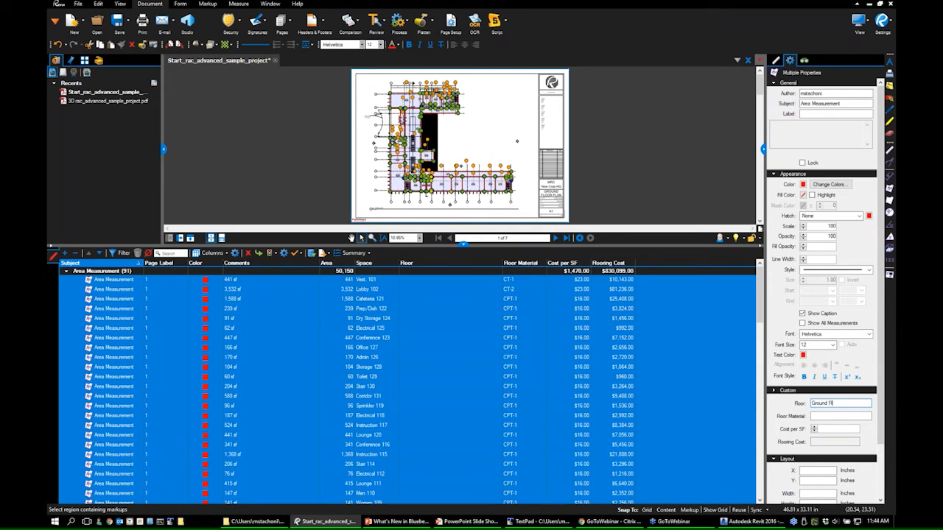
key(Return)
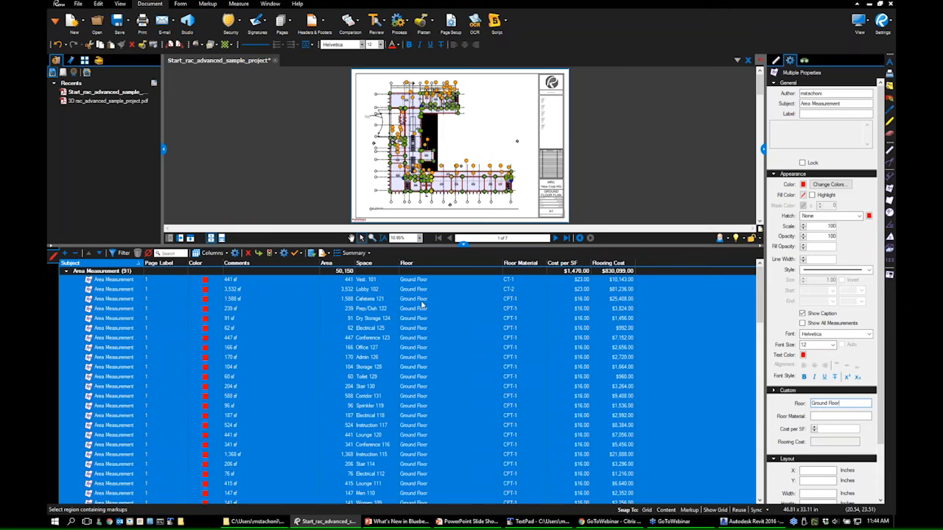
drag(501, 263, 442, 286)
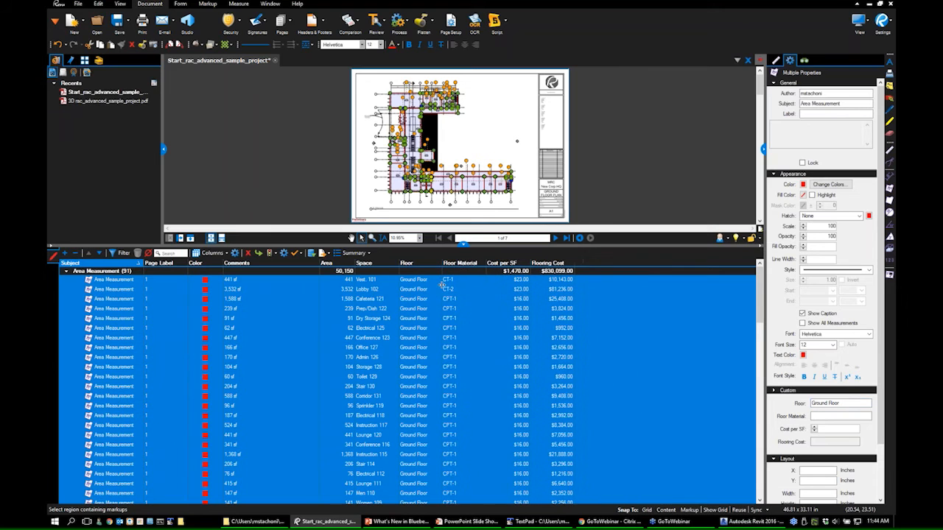
- Select all area measurements on the page 2 floor plan and set their Floor property to Second Floor
drag(759, 291, 762, 345)
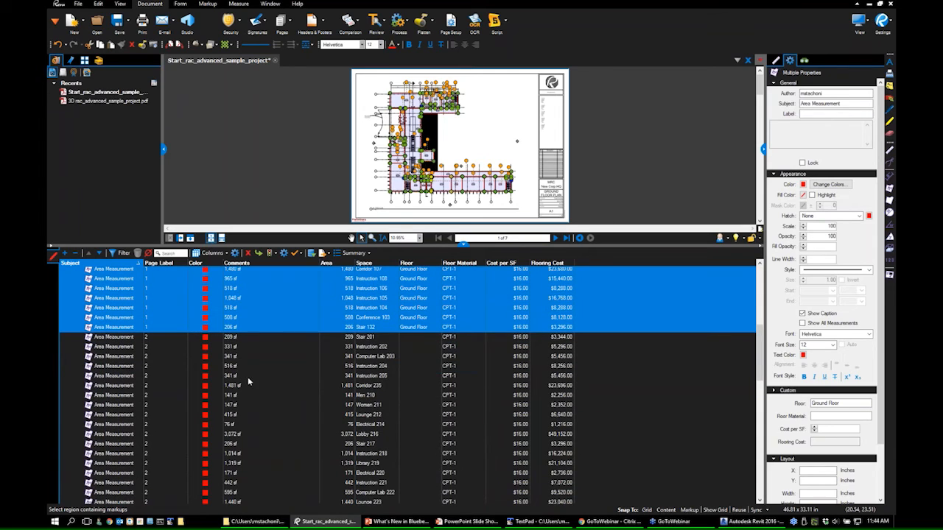
click(291, 172)
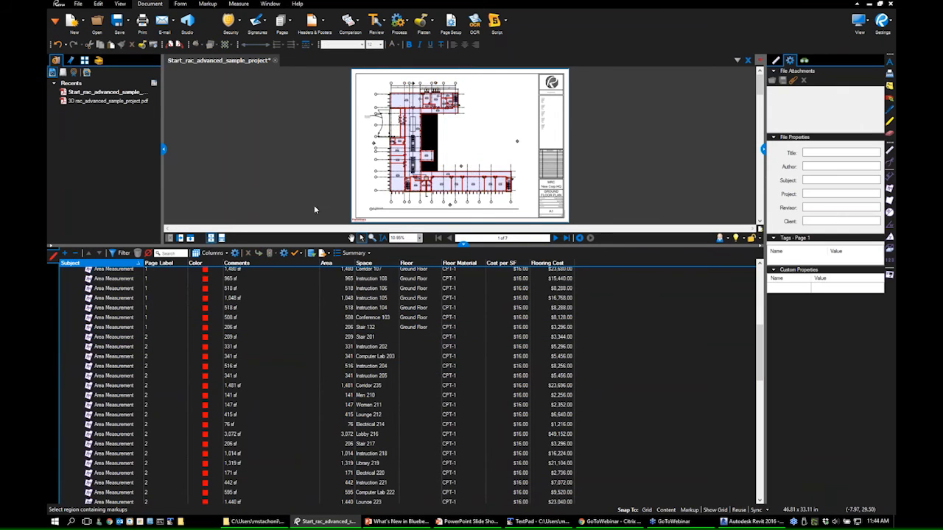
click(555, 238)
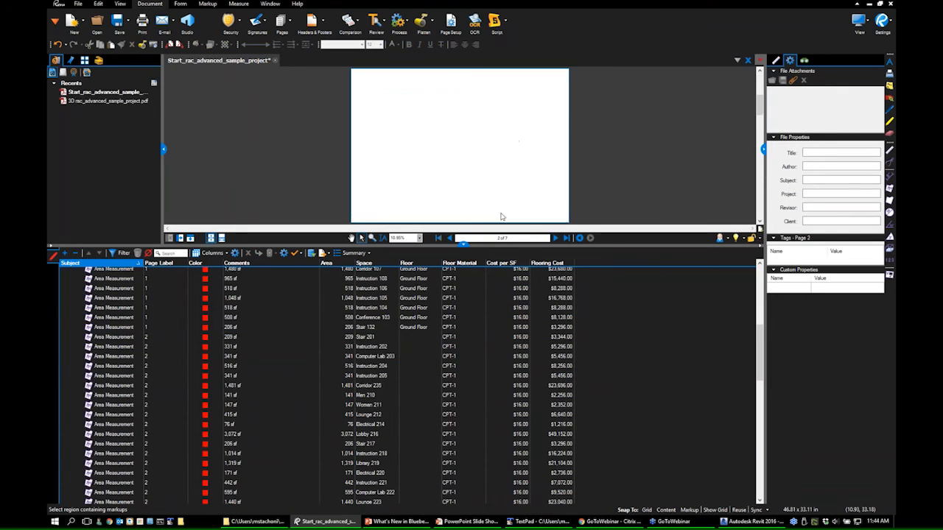
drag(381, 198, 532, 87)
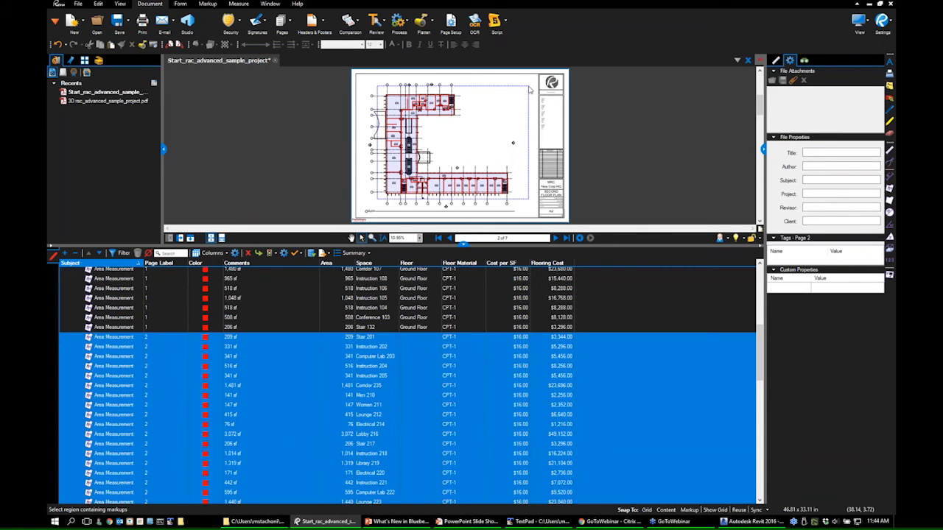
click(802, 401)
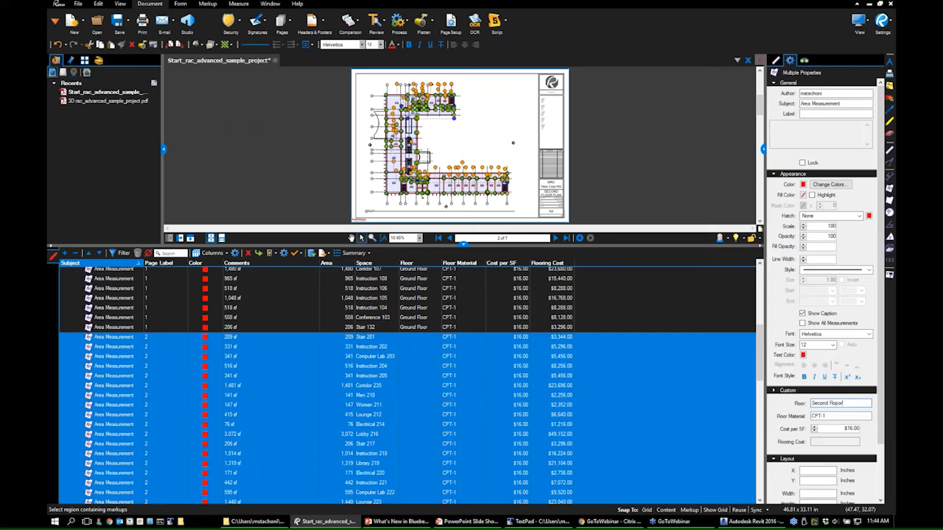
key(Return)
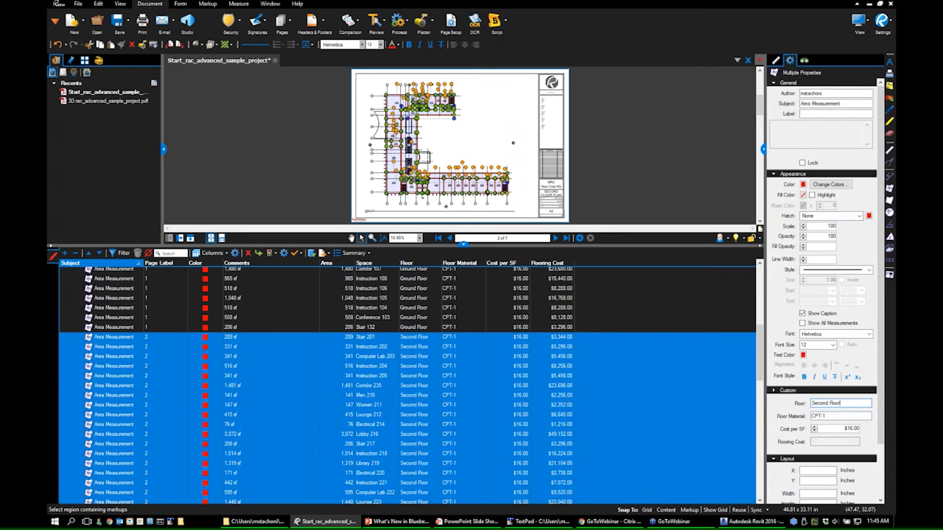
- Select all area measurements on the page 3 floor plan and set their Floor property to Third FLoor
key(Escape)
click(555, 238)
drag(379, 200, 575, 81)
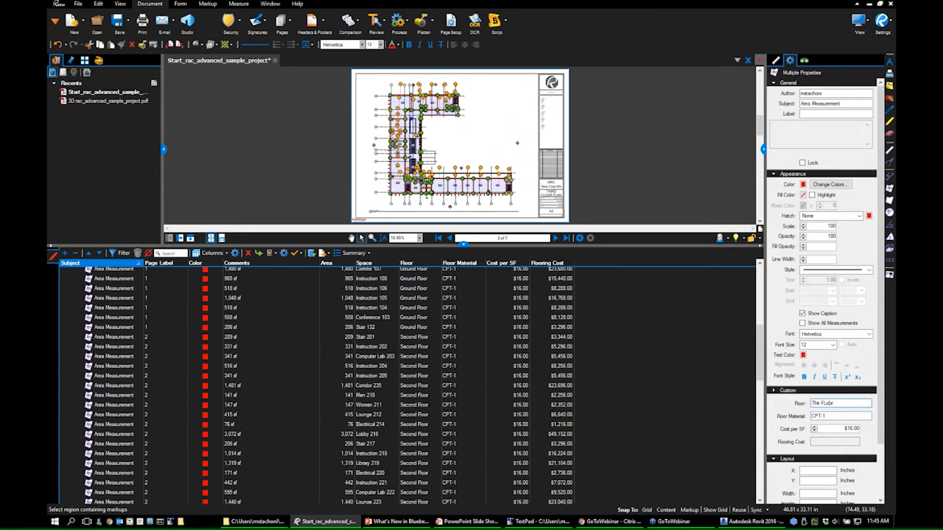
click(686, 196)
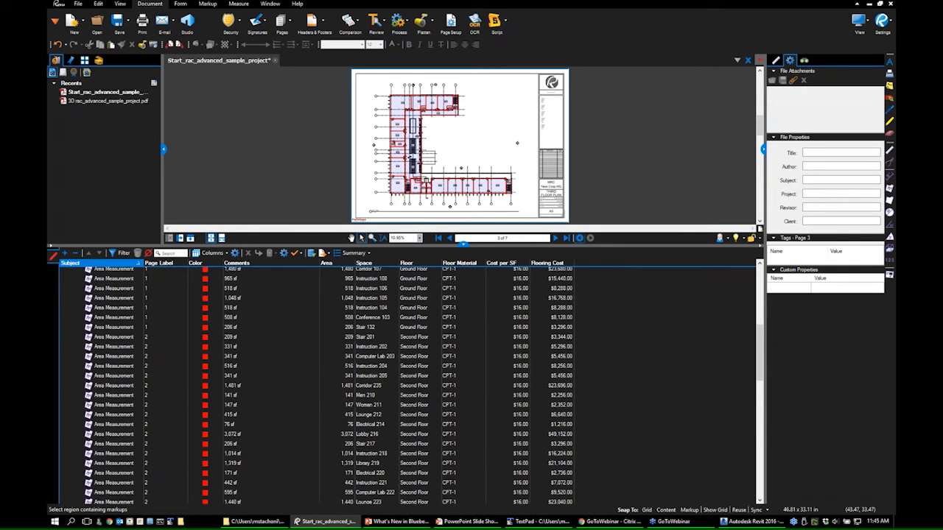
scroll(584, 381, down, 5)
scroll(583, 381, down, 5)
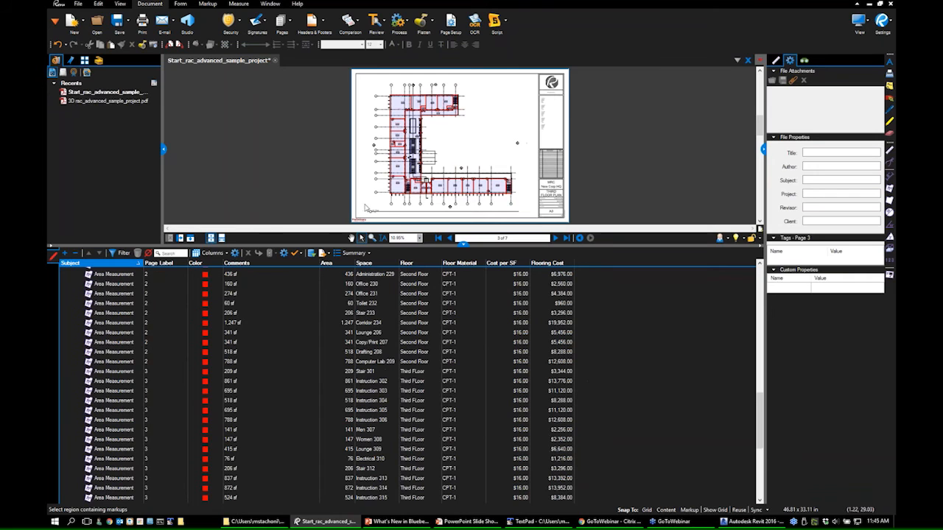
- Select all area measurements on the third floor plan again
drag(367, 205, 543, 90)
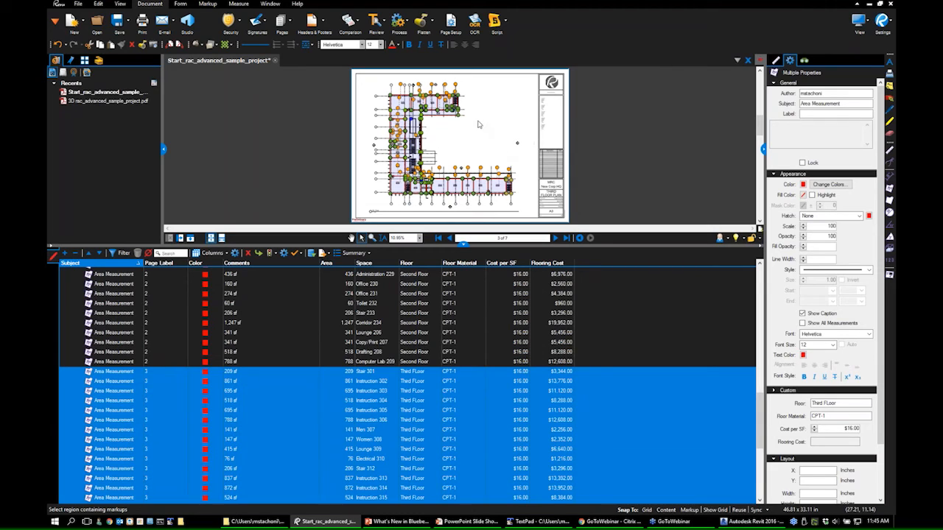
scroll(465, 117, up, 3)
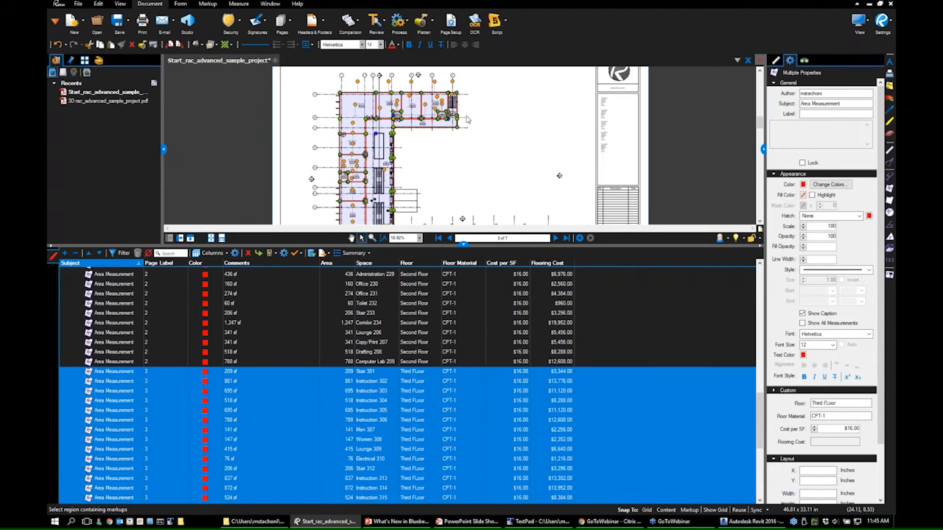
- Switch to the PowerPoint slide show, view the Legends slide, and return to the floor plan PDF in Bluebeam Revu
click(320, 524)
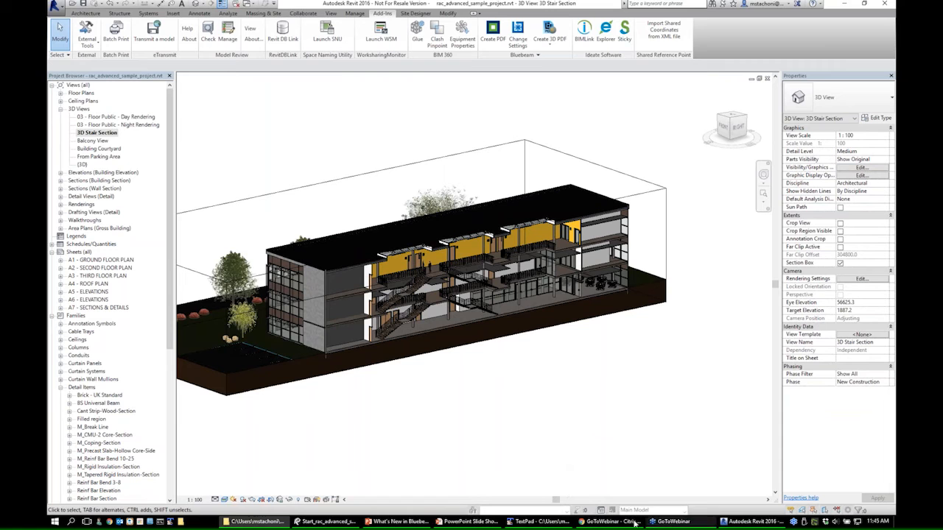
click(472, 522)
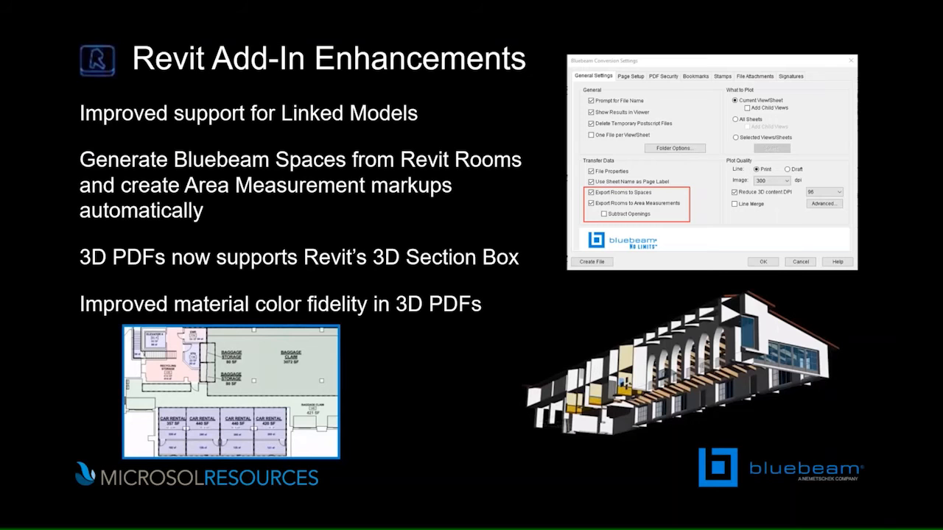
click(427, 317)
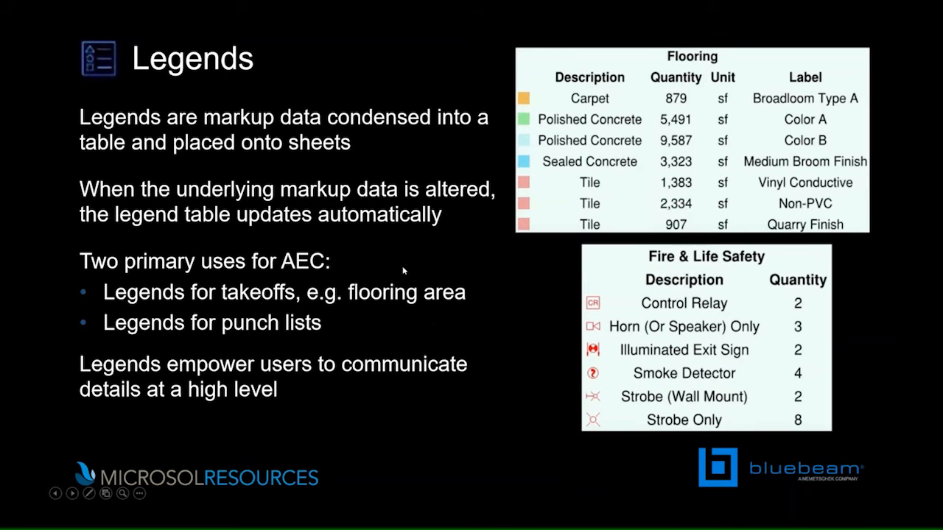
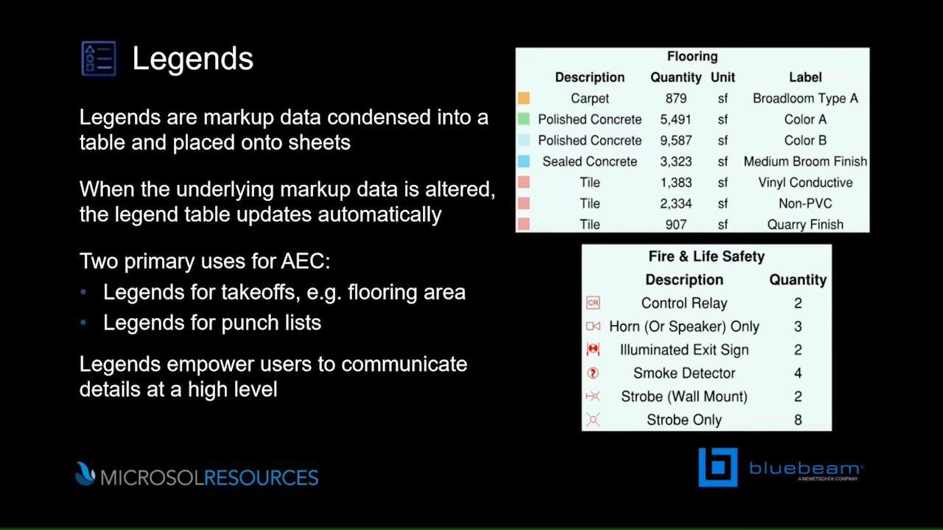
key(alt+Tab)
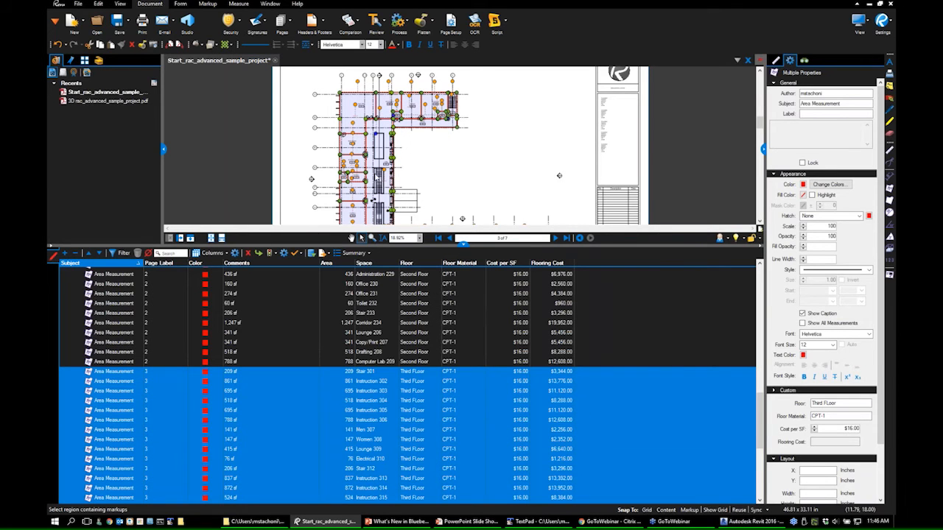
- Create a legend from the selected area measurements and place it in the blank area beside the plan, at about X 26.23, Y 8.22 inches
right_click(365, 140)
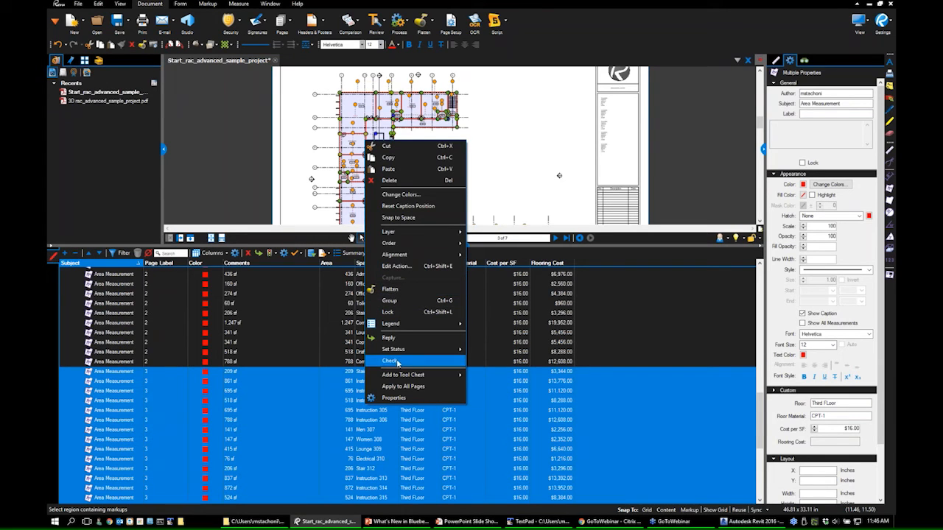
mouse_move(416, 324)
click(477, 335)
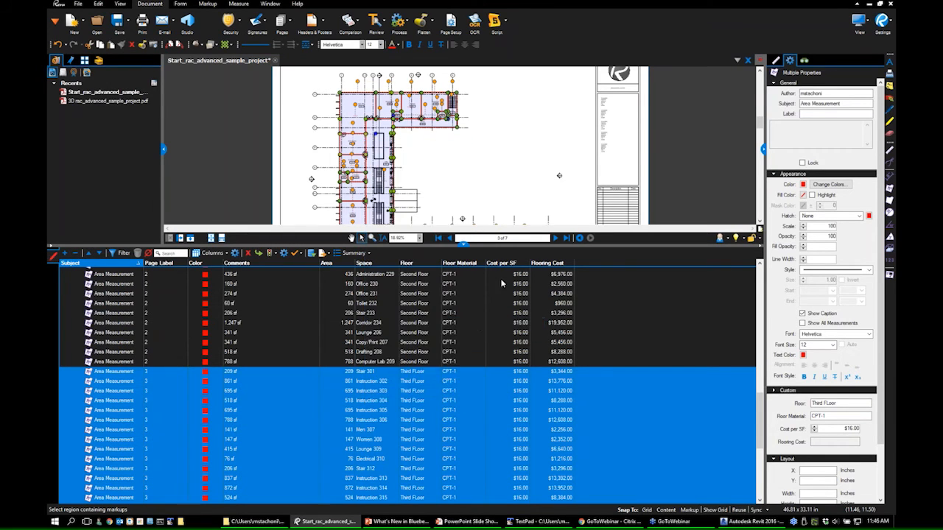
click(486, 193)
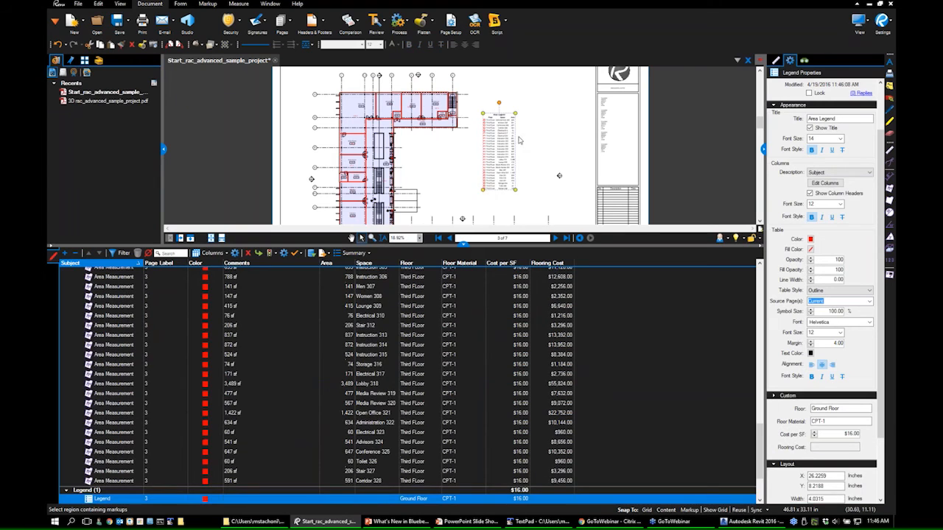
- Add the Floor Material and Flooring Cost columns to the area legend
scroll(518, 137, up, 5)
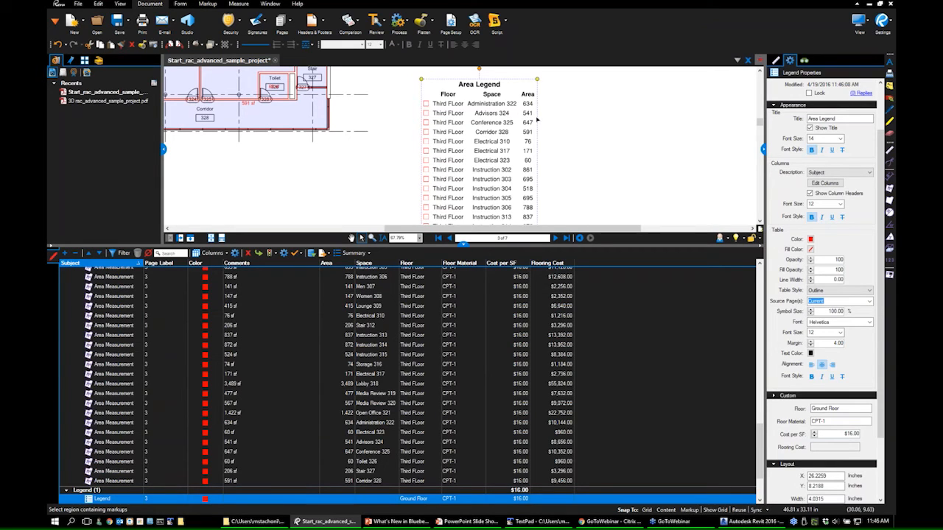
click(826, 184)
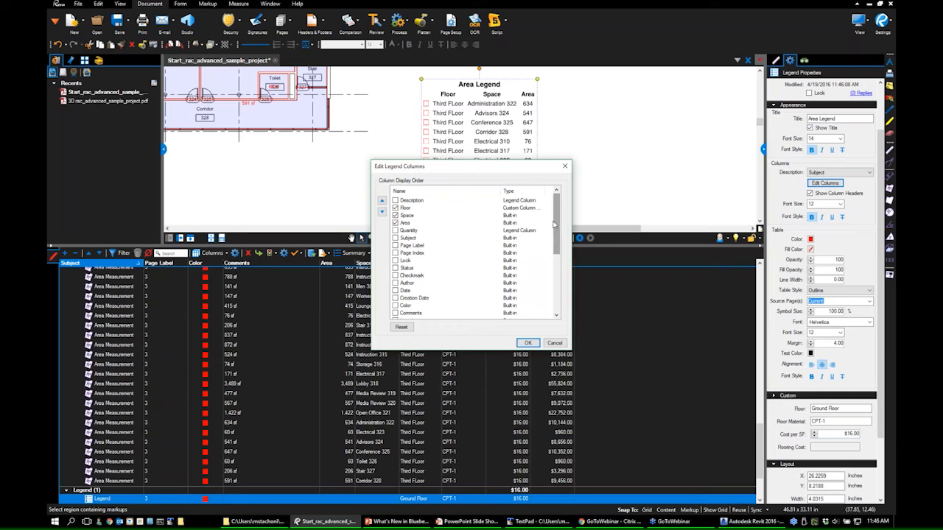
drag(556, 233, 561, 289)
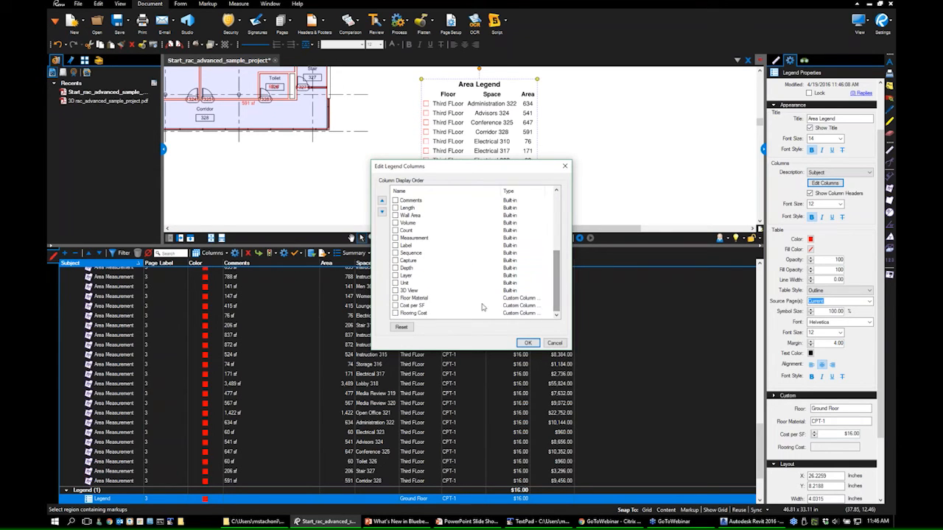
click(395, 313)
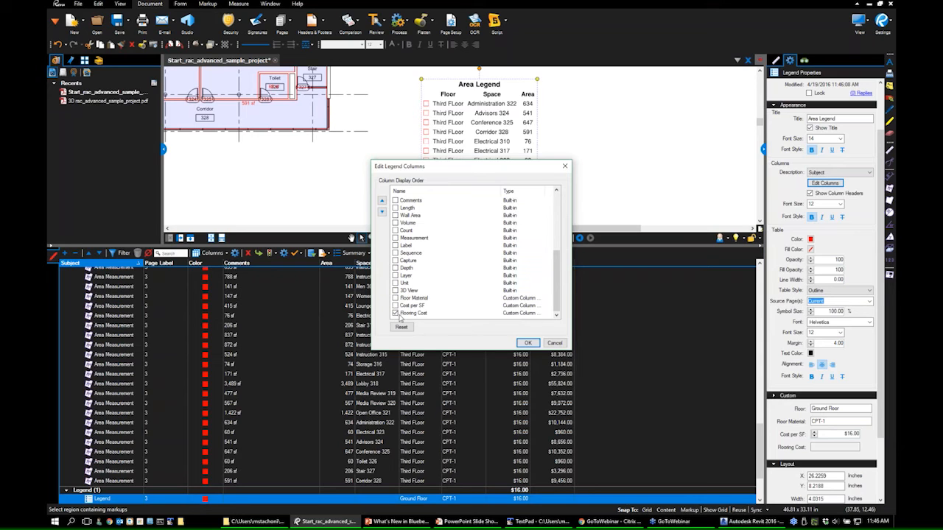
click(395, 299)
click(528, 343)
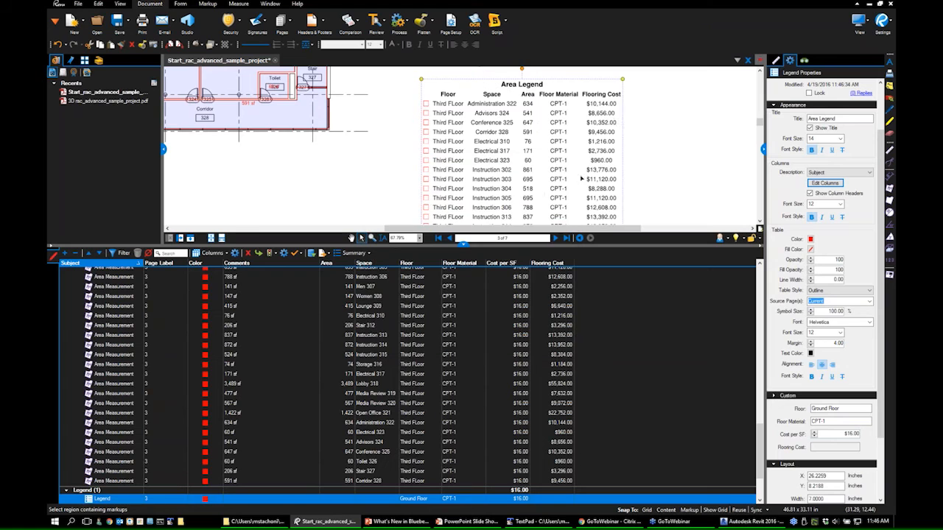
click(678, 143)
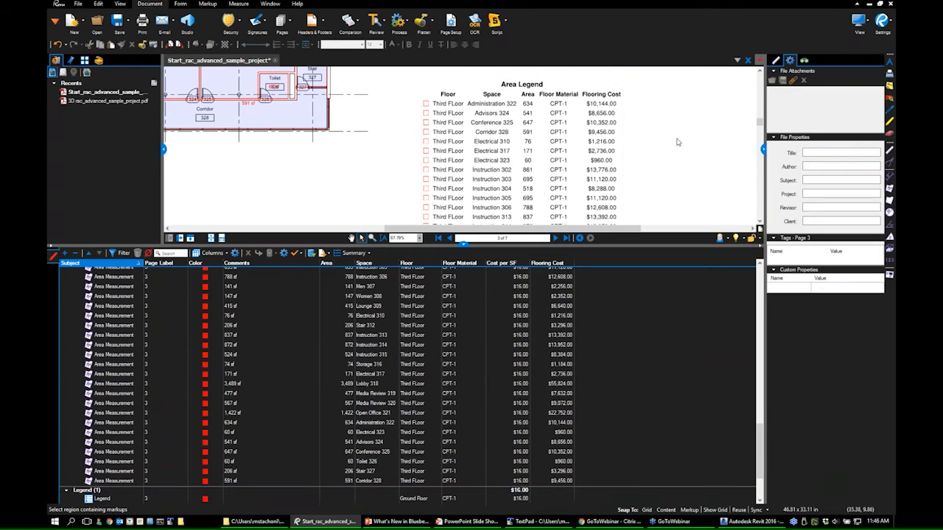
- Move the area legend higher on the sheet, to about X 26.38, Y 4.89 inches
scroll(567, 159, down, 3)
scroll(568, 158, down, 3)
click(567, 159)
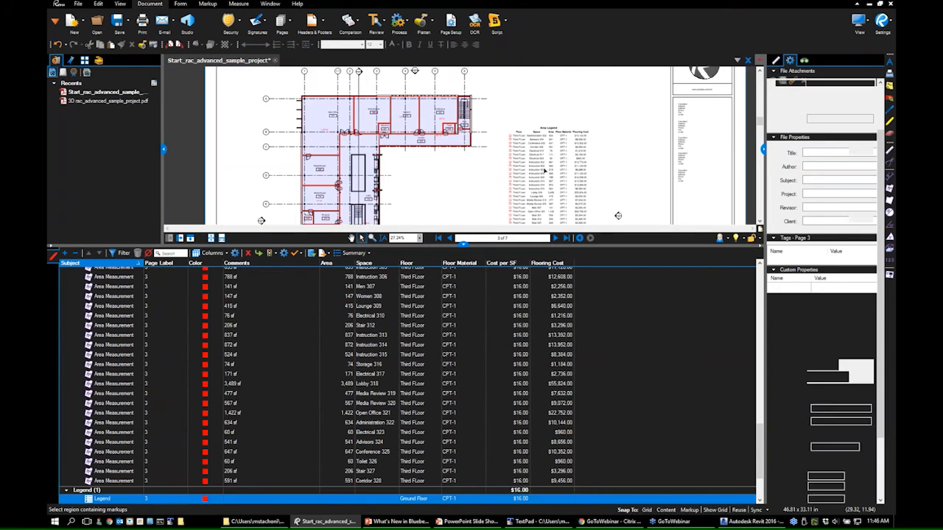
drag(585, 127, 585, 98)
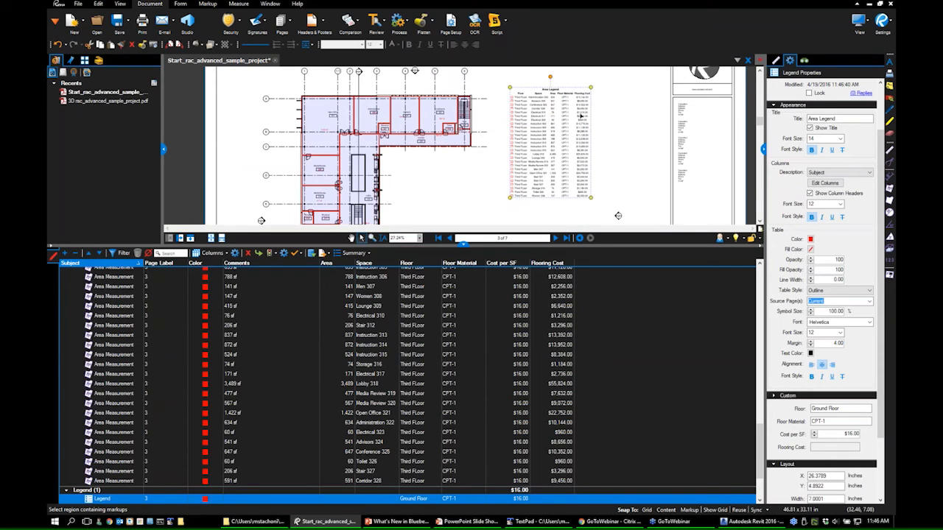
click(592, 152)
scroll(591, 159, down, 3)
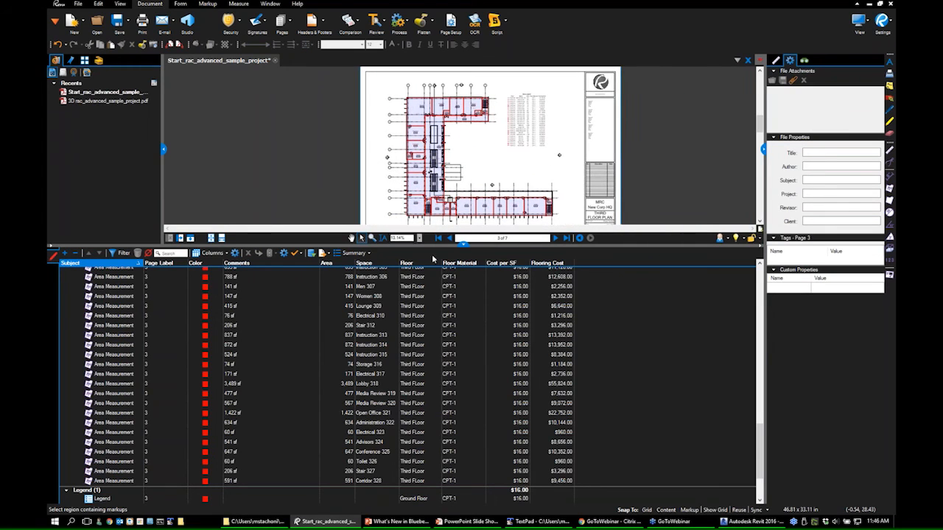
- Shrink the markups list to enlarge the drawing area and show the Tool Chest
drag(579, 246, 568, 414)
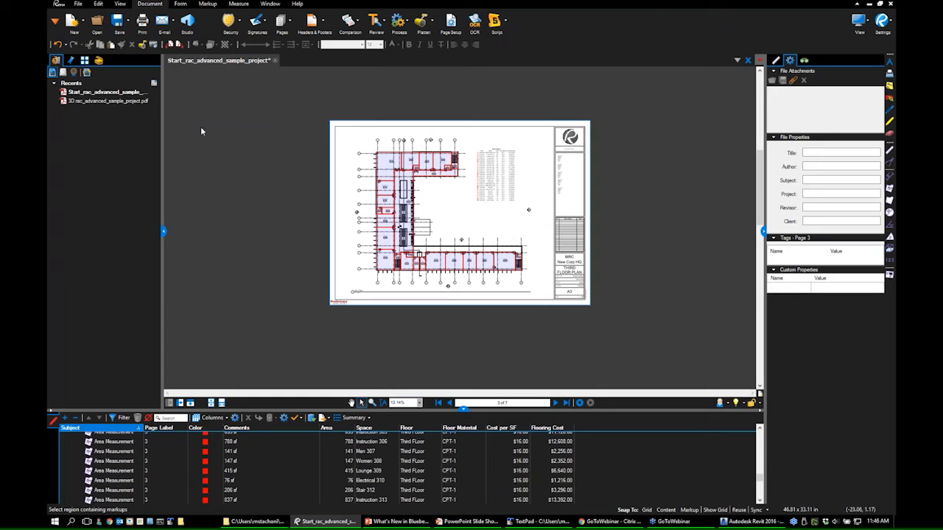
click(99, 61)
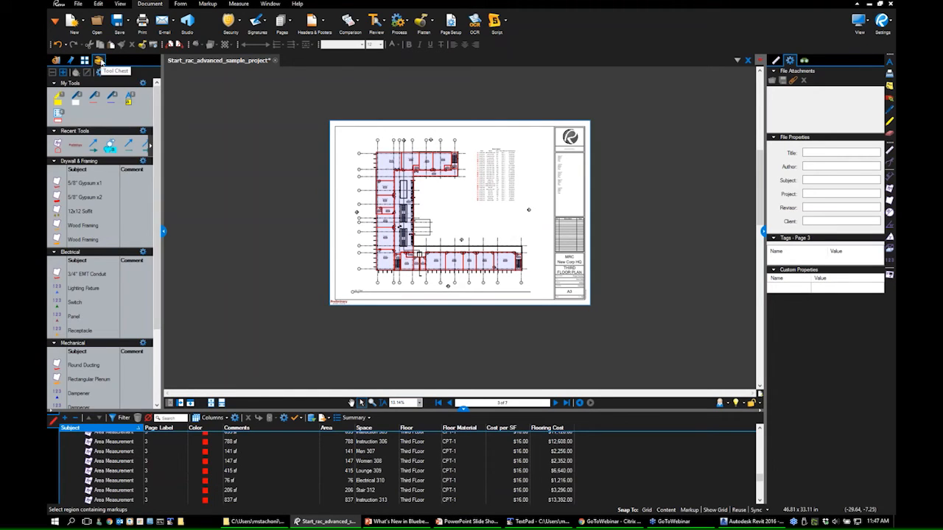
drag(263, 256, 239, 288)
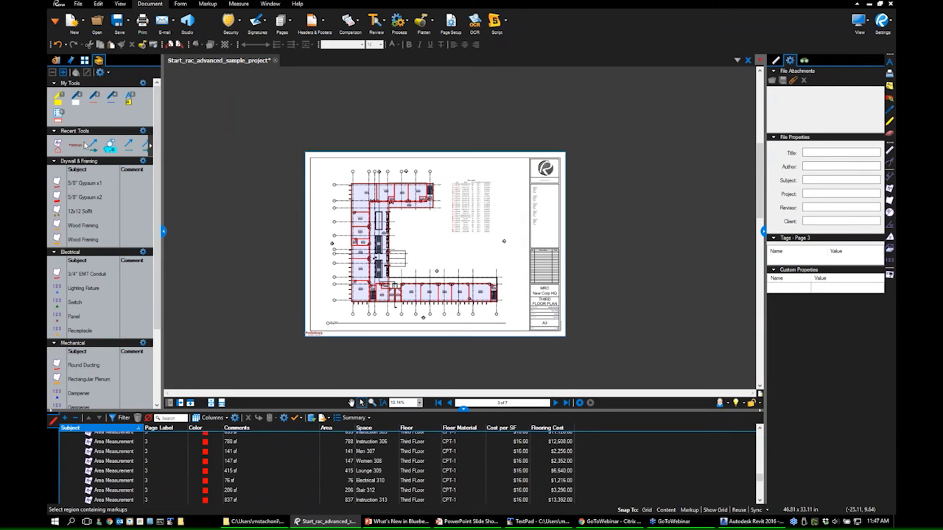
- Switch to the Advanced profile and show the Tool Chest
click(729, 409)
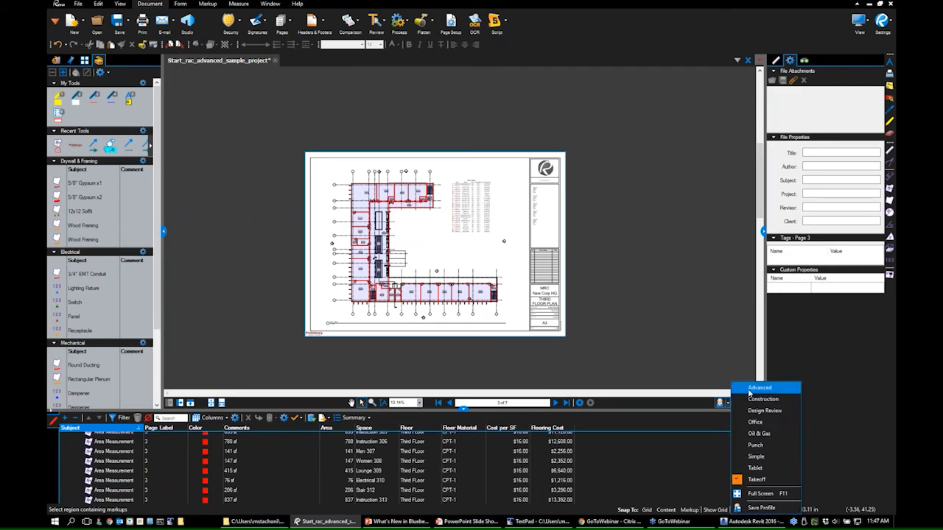
click(752, 387)
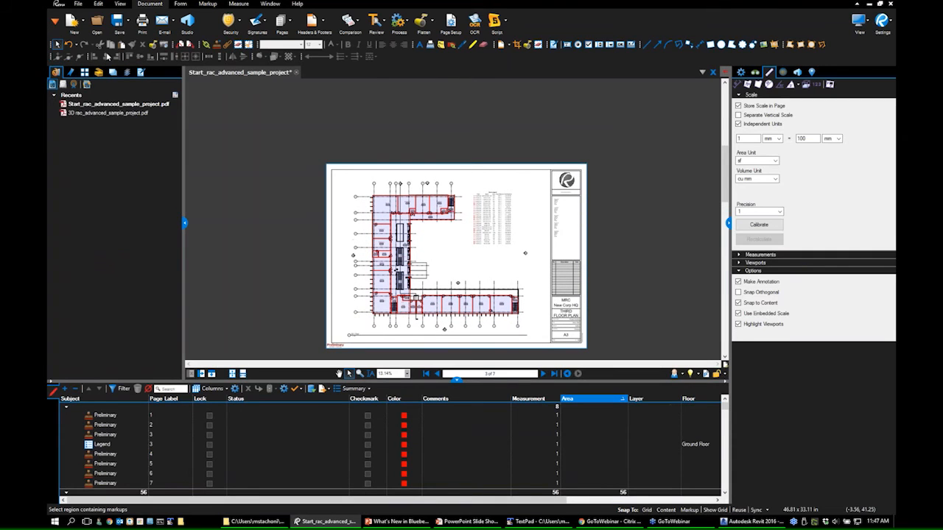
click(99, 73)
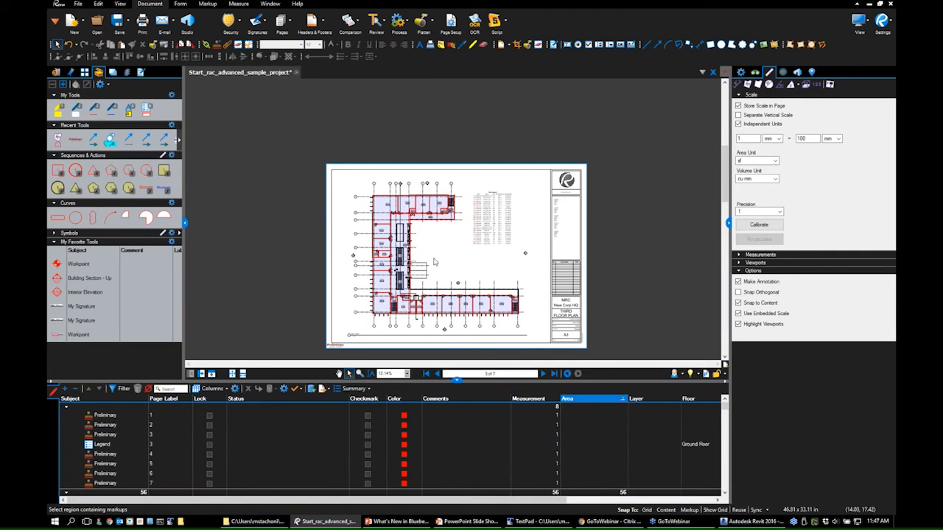
- Place a punch list cloud callout in the blank area inside the third floor plan, with its text box beside the cloud
scroll(435, 243, up, 2)
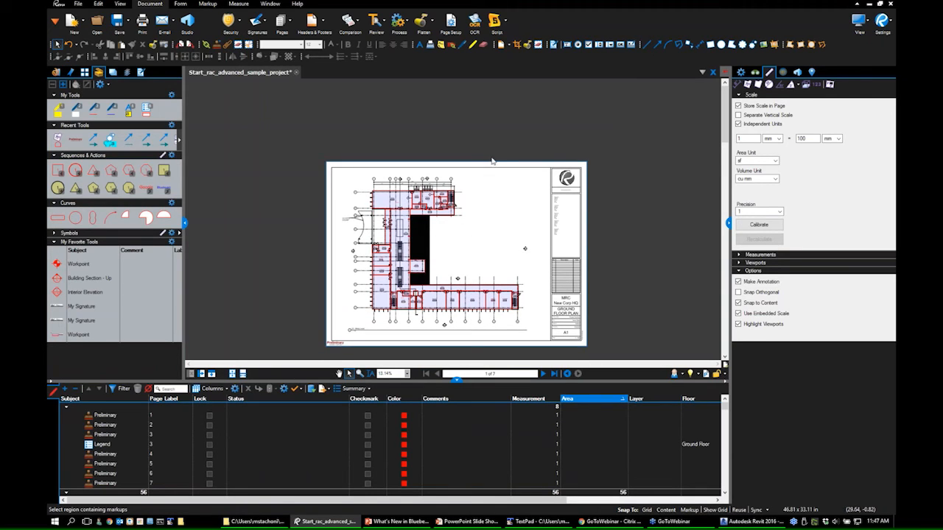
click(543, 375)
click(543, 375)
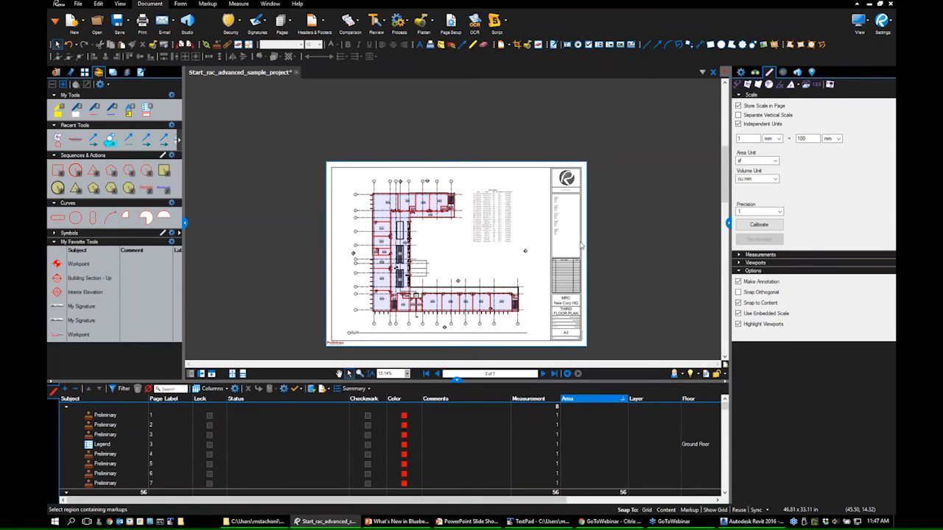
key(ctrl+9)
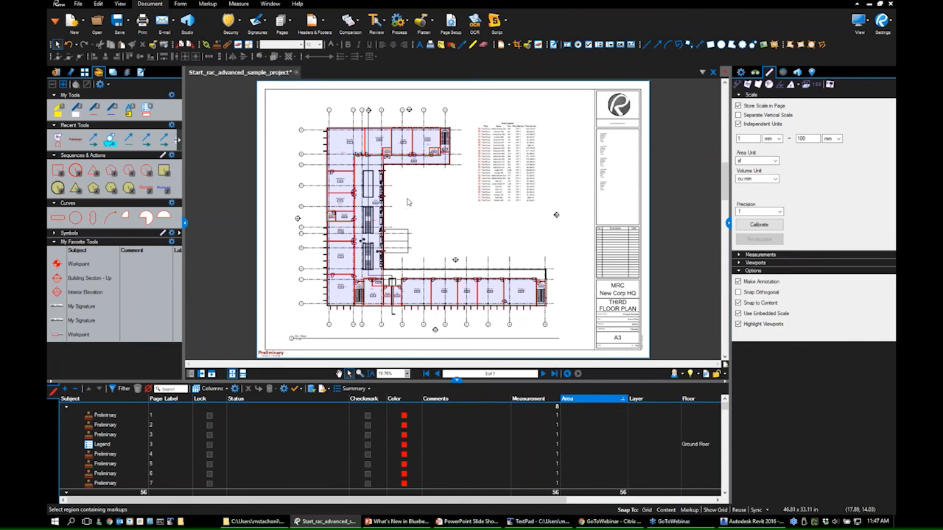
scroll(409, 202, up, 3)
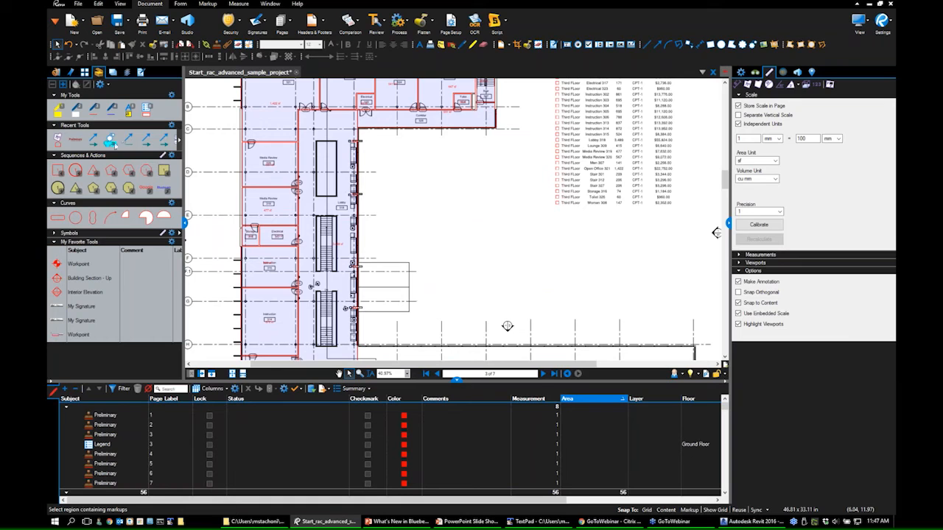
click(110, 141)
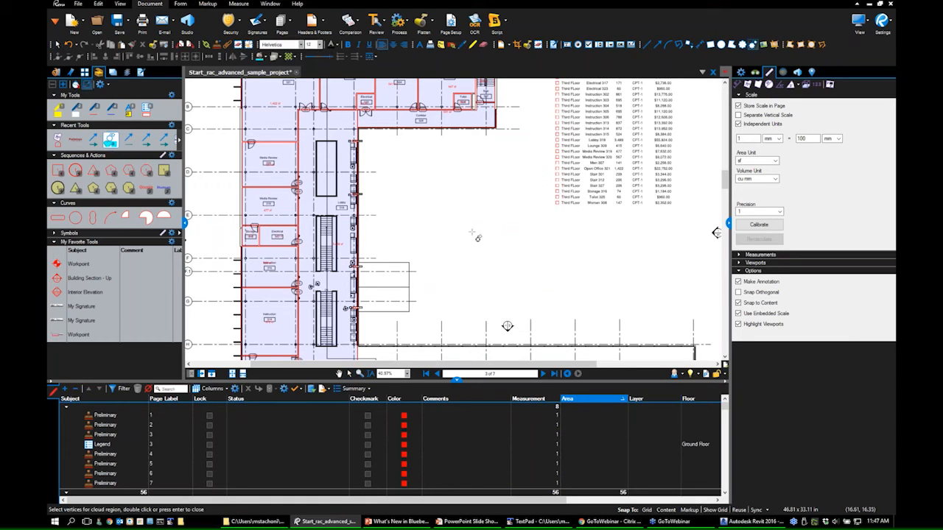
drag(425, 164, 451, 195)
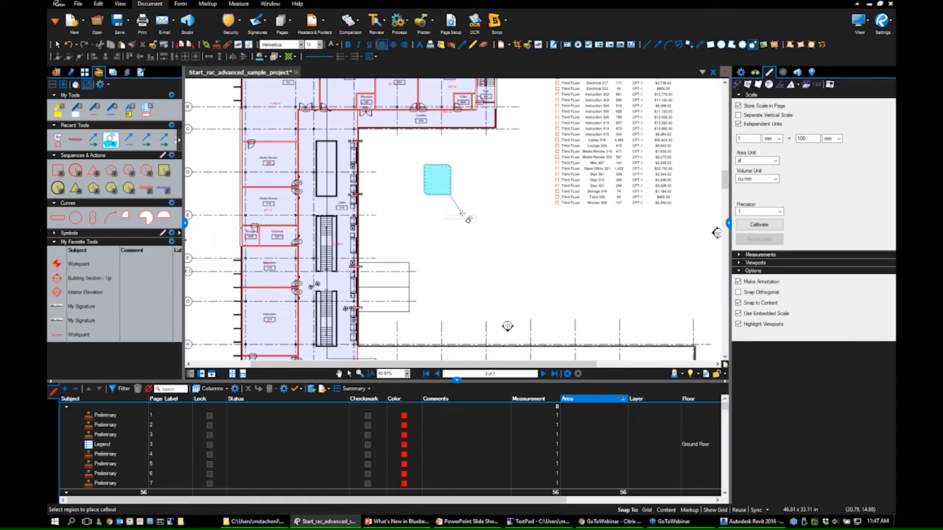
click(466, 184)
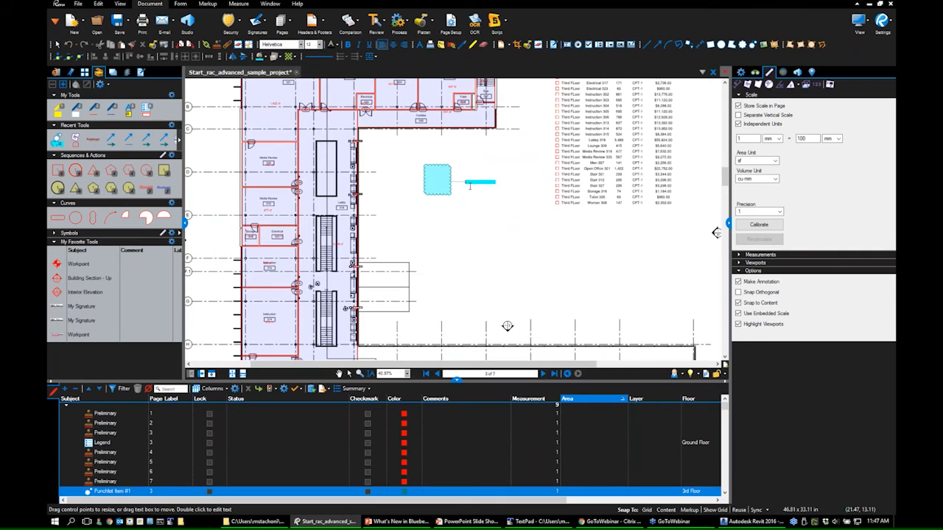
- Correct the cloud callout's text to read Punchlist Item #3
scroll(507, 327, up, 3)
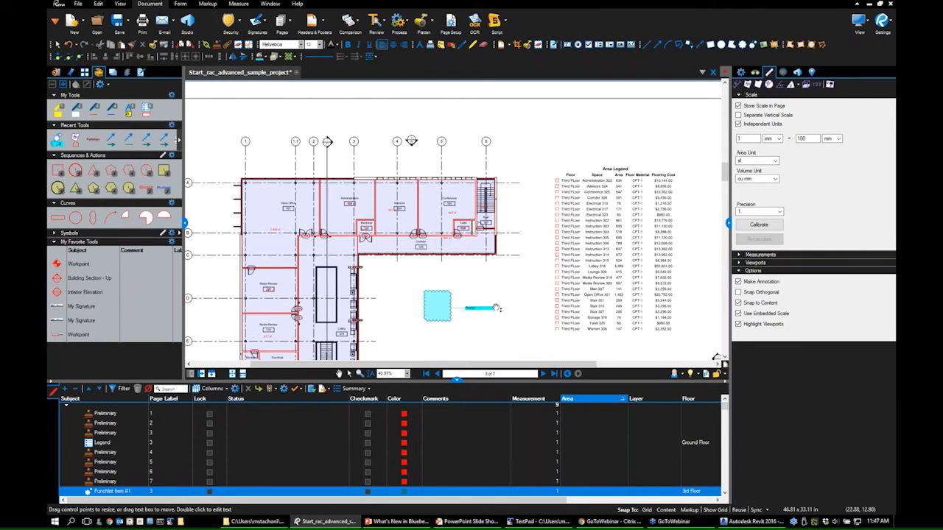
scroll(472, 318, up, 2)
scroll(474, 313, up, 4)
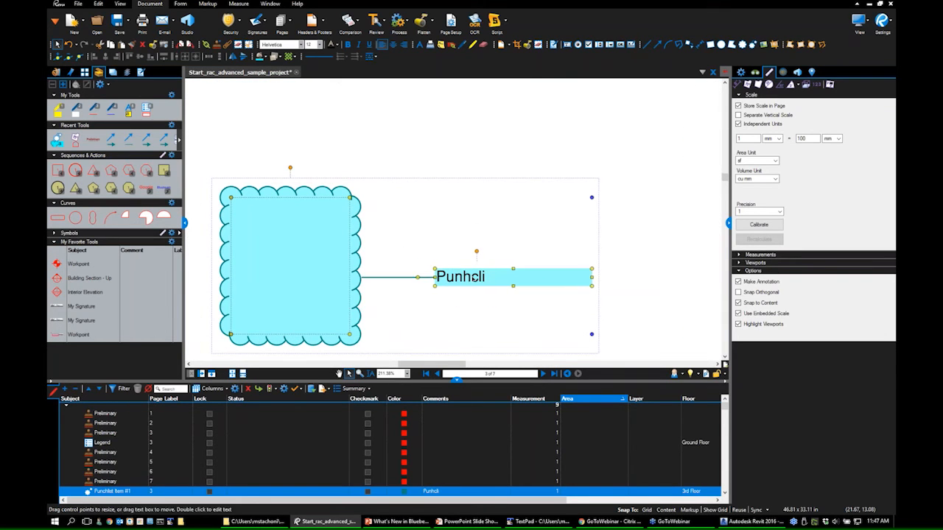
double_click(476, 278)
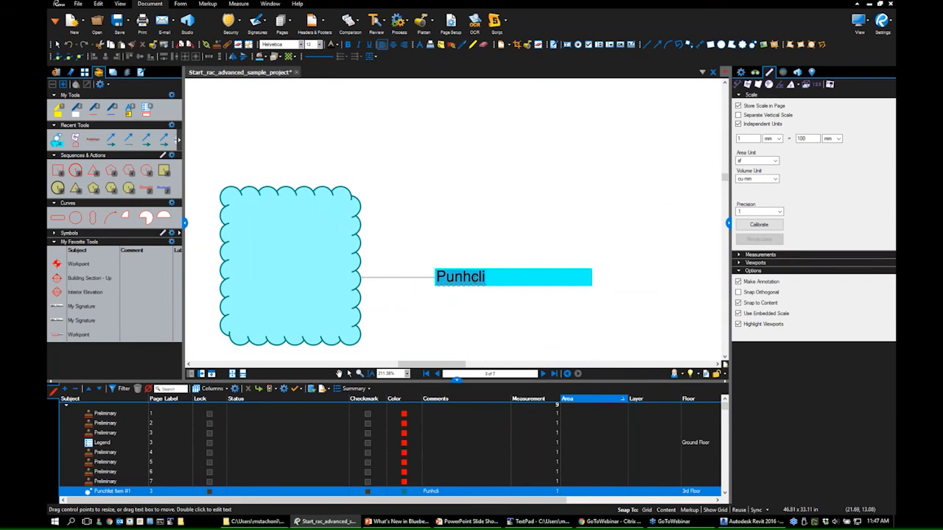
click(487, 276)
key(BackSpace)
key(BackSpace)
key(BackSpace)
key(BackSpace)
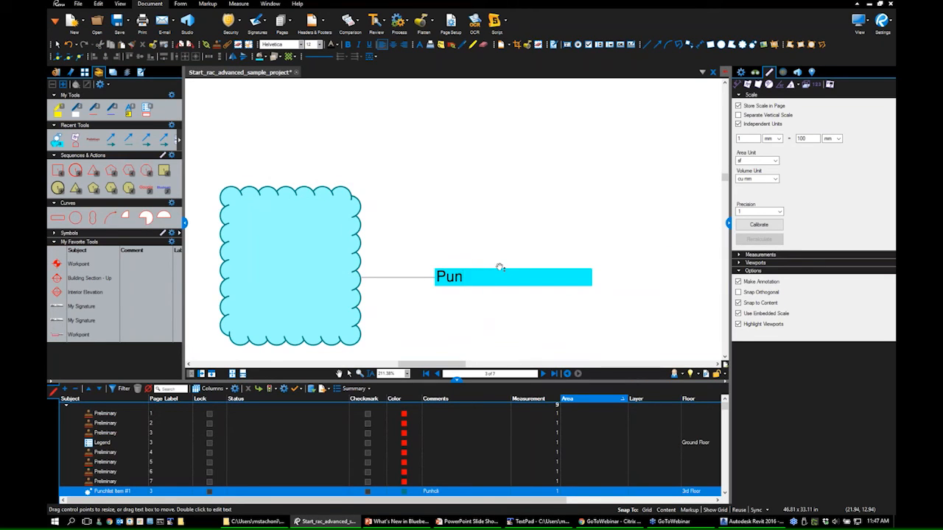
text(chlist Item #3)
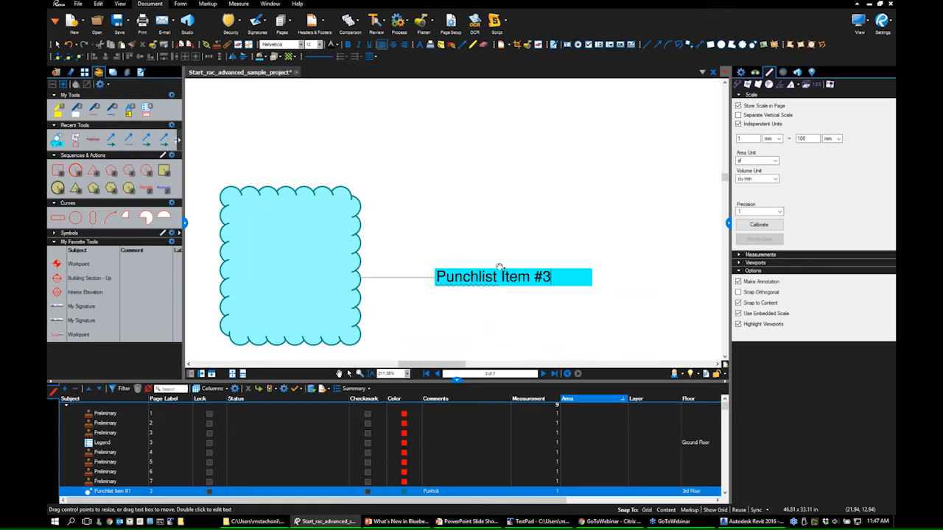
click(484, 253)
- Move the punch list callout so its cloud covers the lobby's wall between grid lines C and D
scroll(470, 262, down, 4)
scroll(485, 242, up, 3)
scroll(480, 247, down, 5)
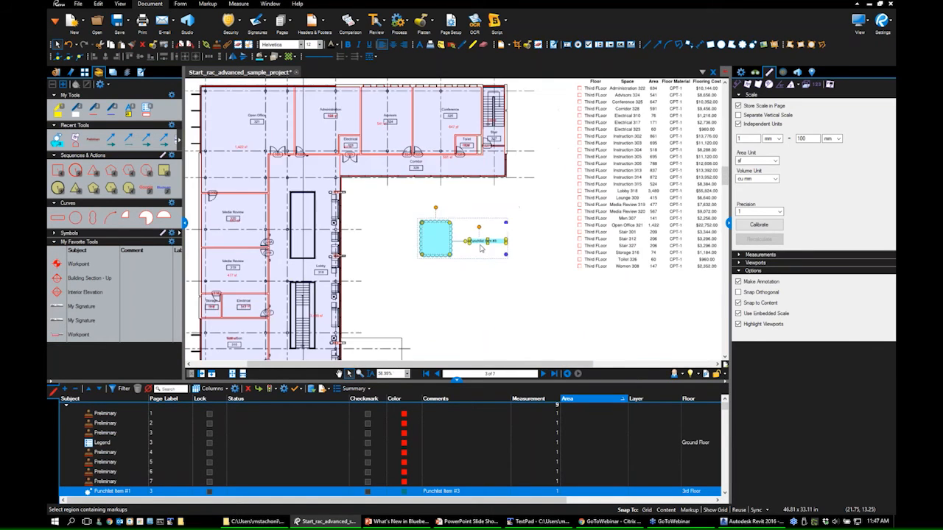
drag(481, 249, 368, 214)
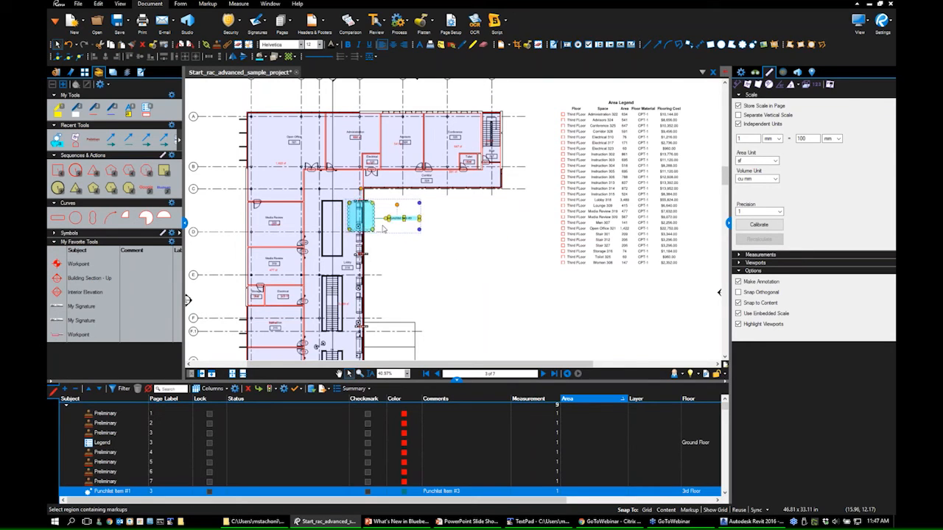
click(431, 254)
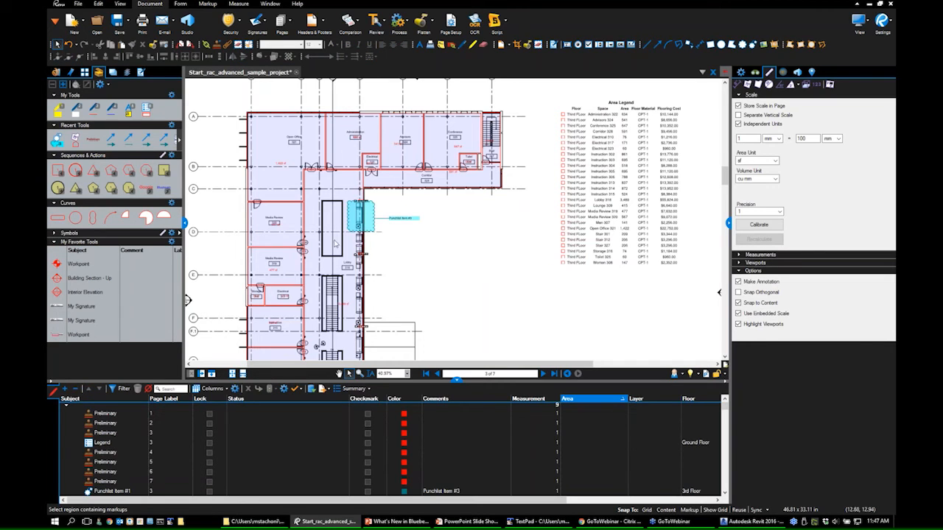
- Draw a rounded rectangle in the blank area of the sheet, reshape it by its control points, and delete it
click(56, 219)
mouse_move(455, 249)
mouse_down()
mouse_move(507, 264)
mouse_move(526, 243)
mouse_move(486, 248)
mouse_move(444, 225)
mouse_up()
drag(510, 267, 439, 276)
click(481, 227)
click(484, 251)
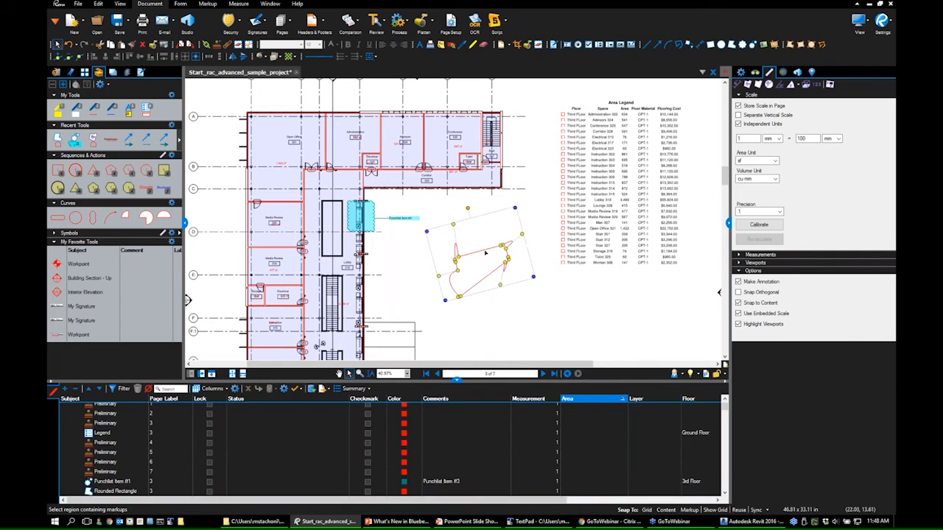
key(Delete)
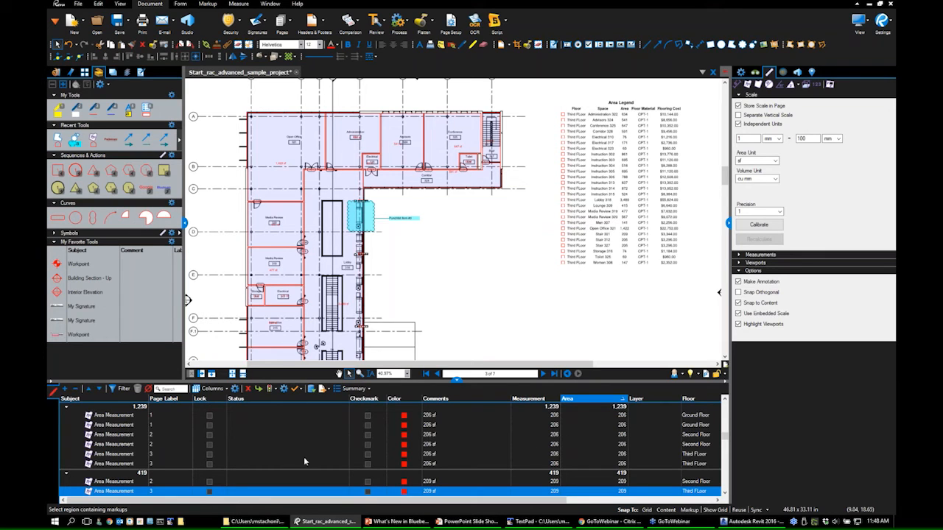
click(501, 360)
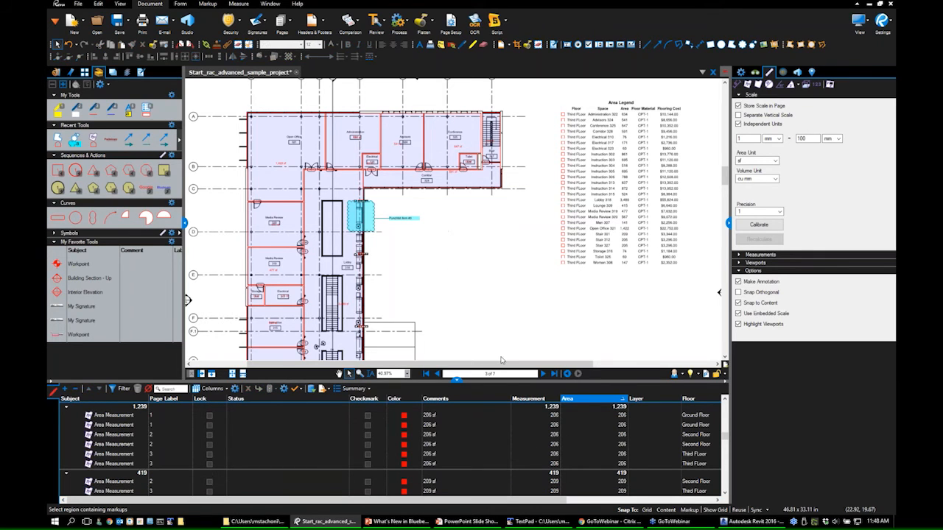
- Switch to the PowerPoint slide show, advance to the Batch Markup Summary slide, and return to Bluebeam Revu
scroll(490, 304, down, 3)
drag(523, 311, 496, 283)
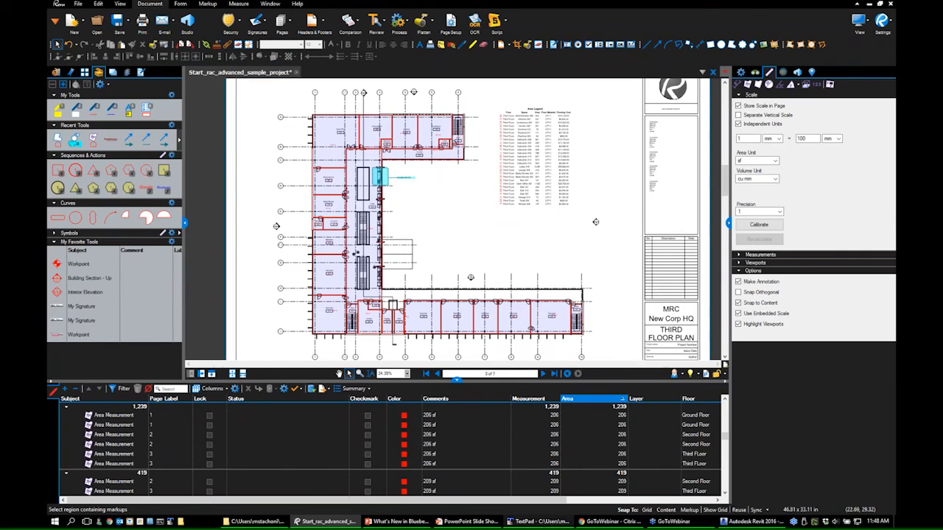
mouse_move(324, 526)
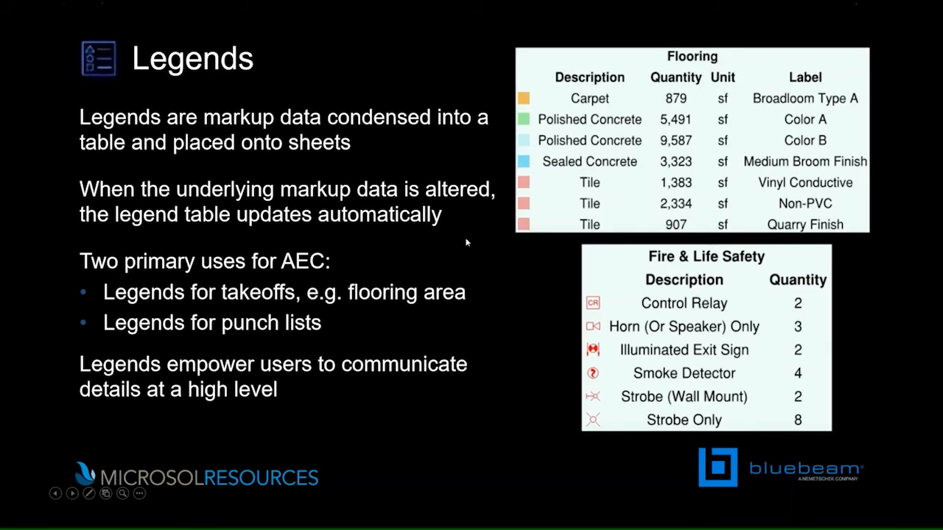
key(Right)
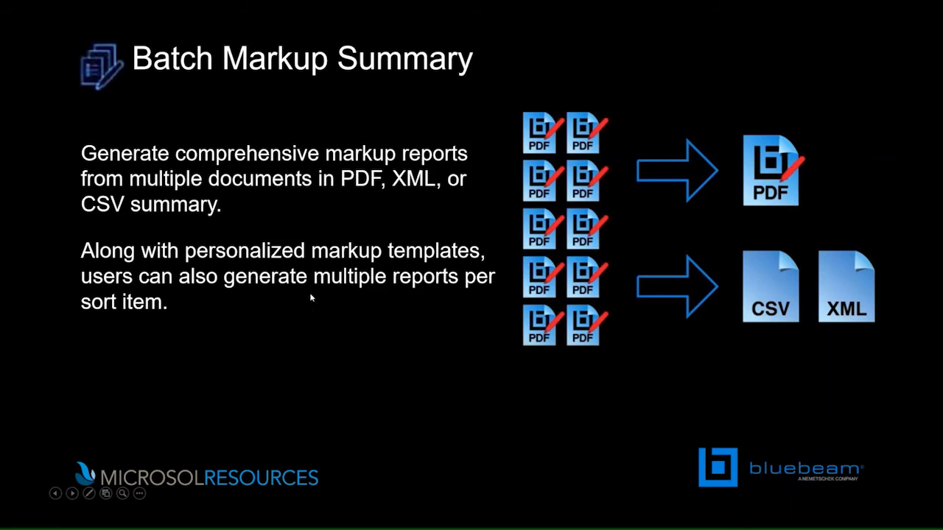
key(alt+Tab)
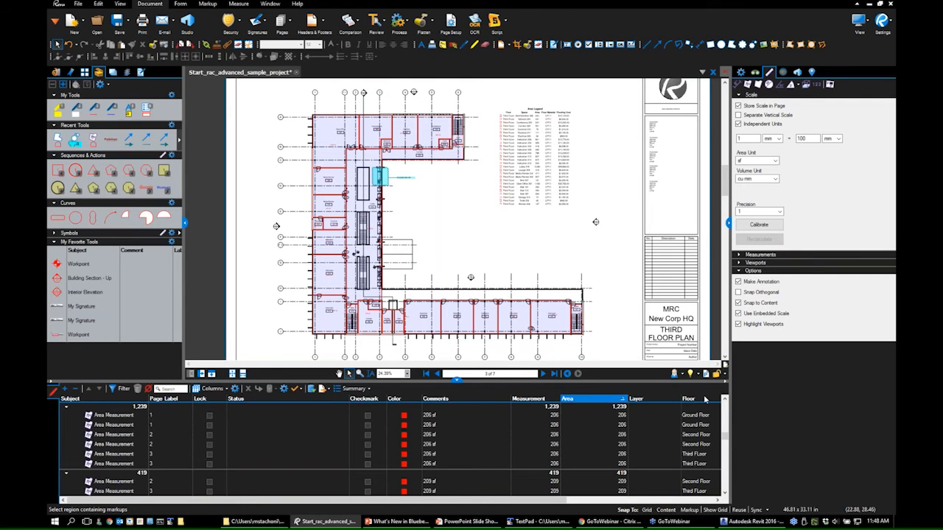
key(alt+Tab)
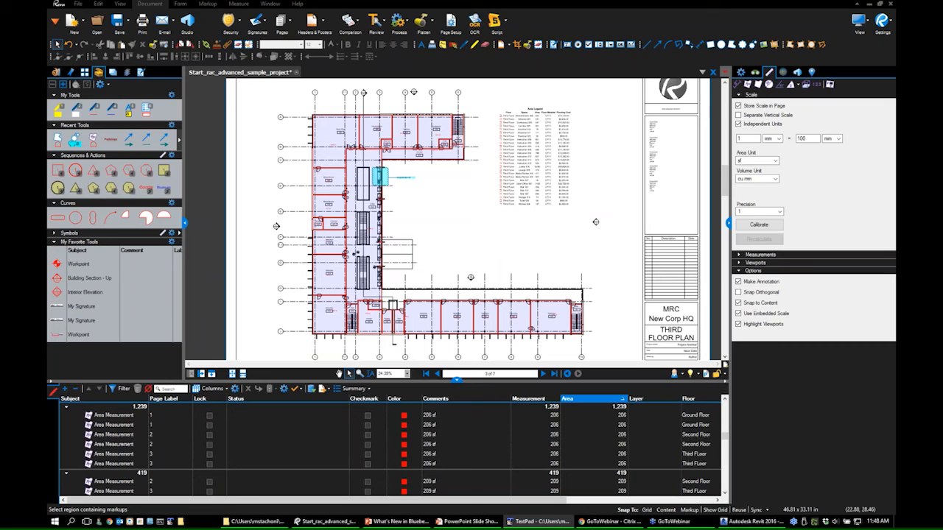
click(398, 177)
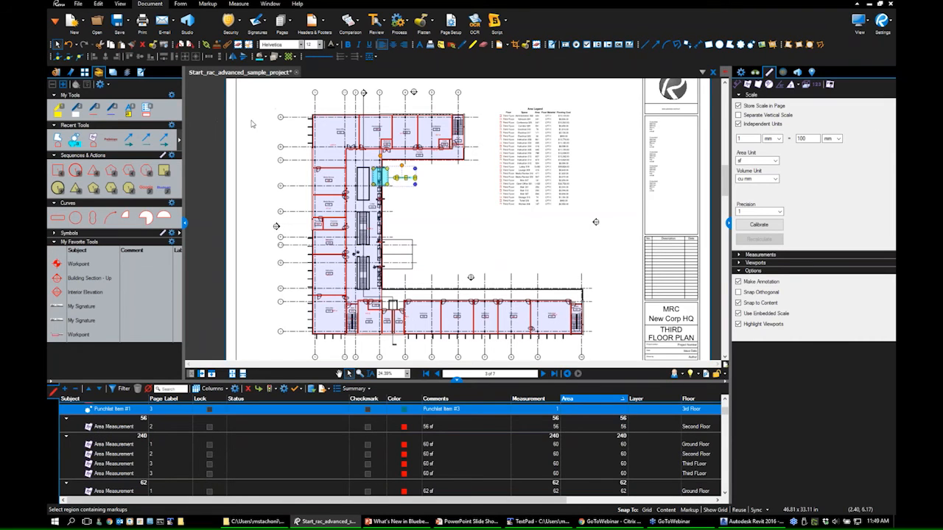
click(285, 226)
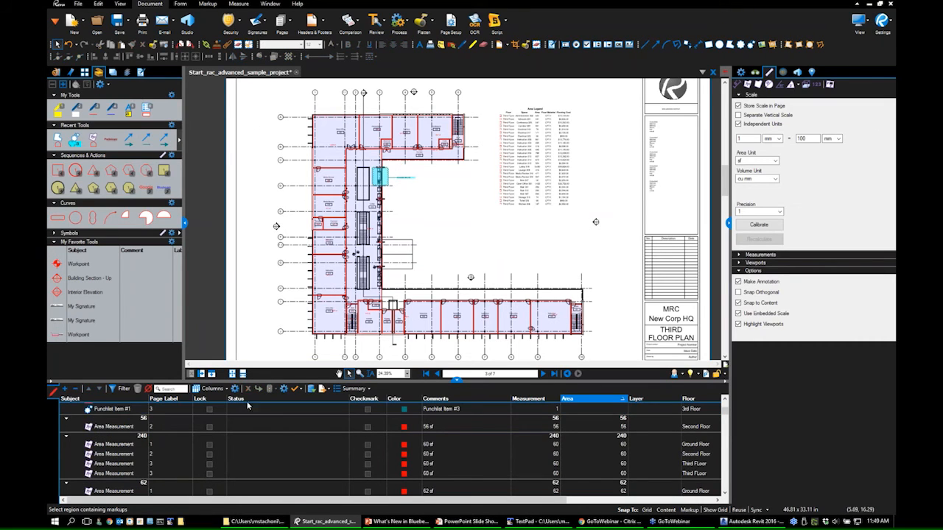
click(236, 390)
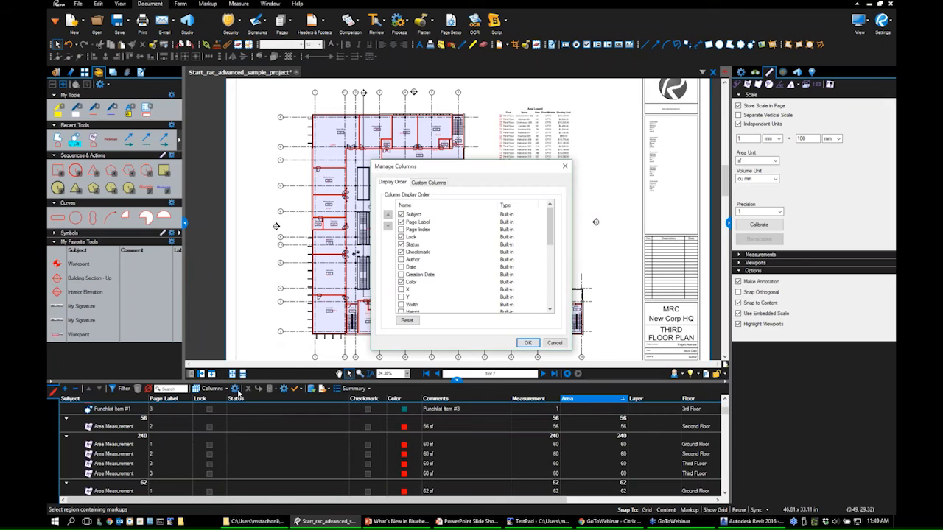
click(549, 353)
- Generate a PDF summary of the markups on pages 1-3
click(356, 390)
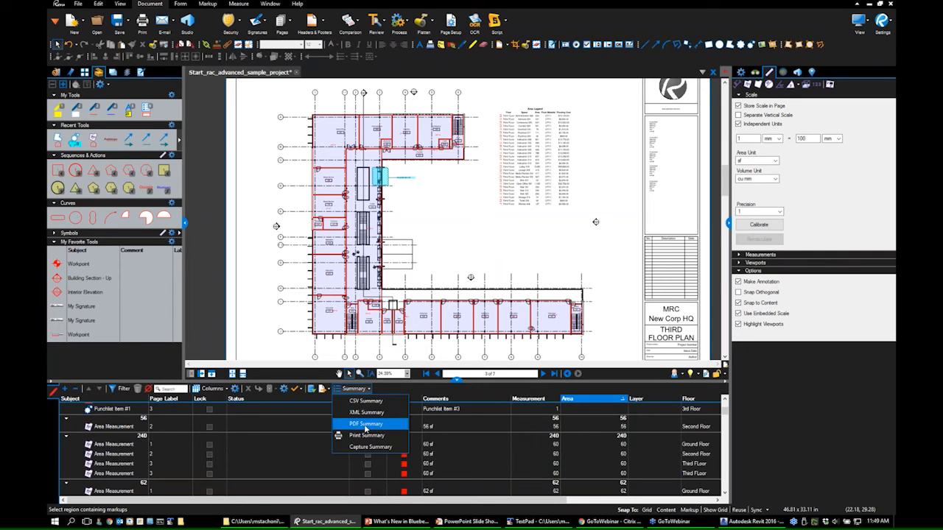
click(365, 426)
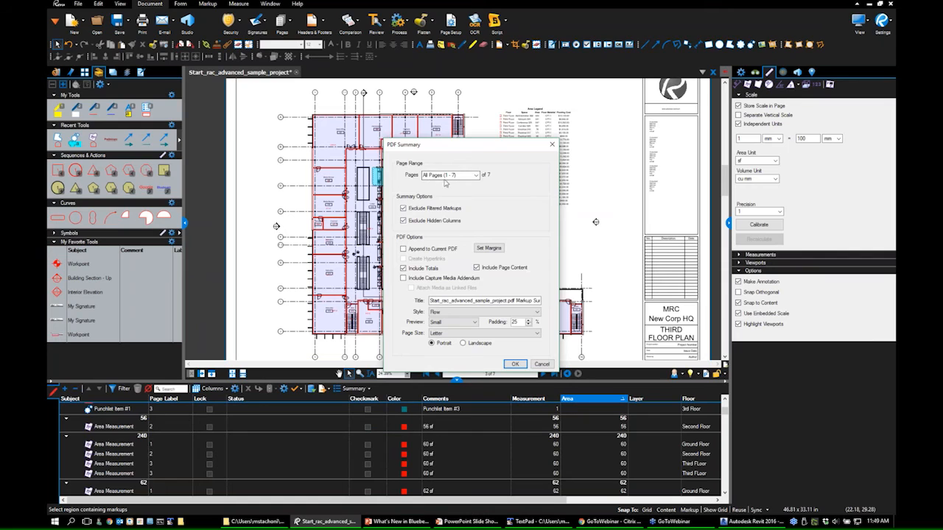
click(460, 175)
click(454, 175)
text(3)
click(515, 364)
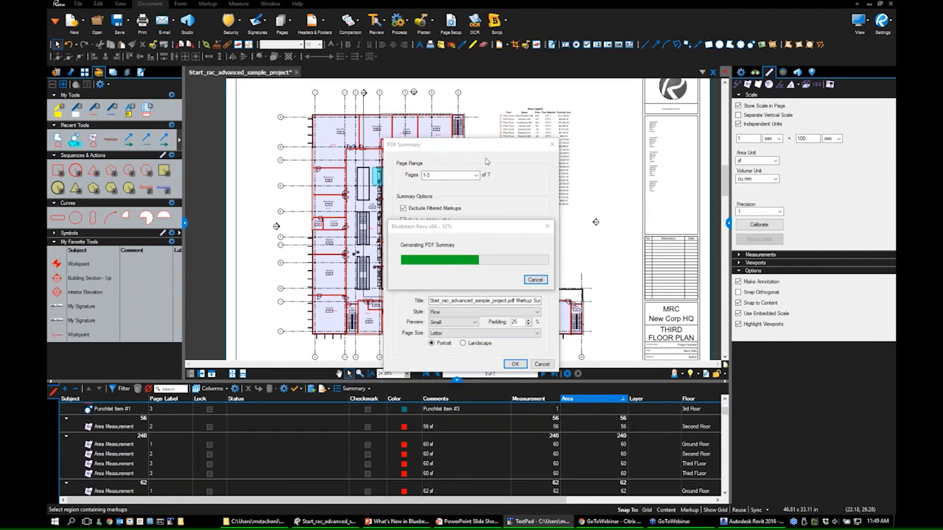
drag(476, 227, 486, 126)
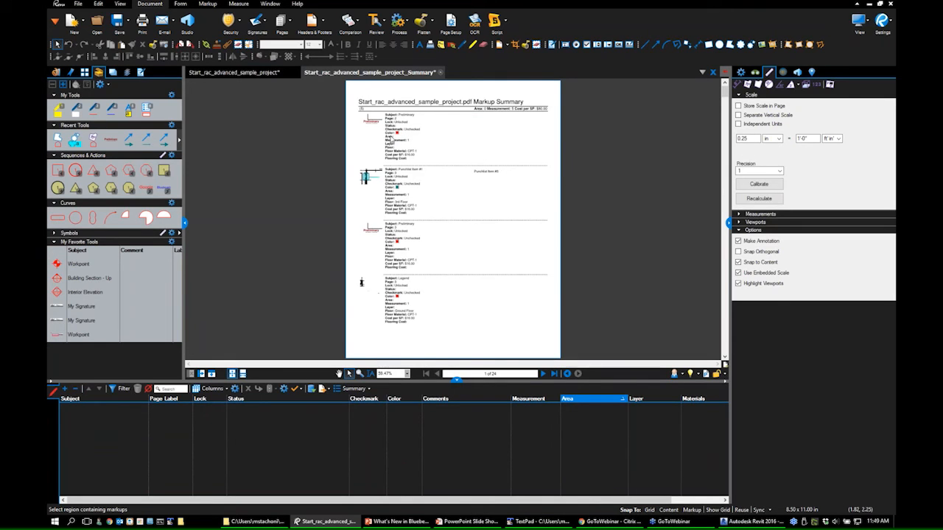
- Examine the markup entries listed in the generated PDF summary
scroll(389, 136, up, 2)
scroll(391, 148, down, 5)
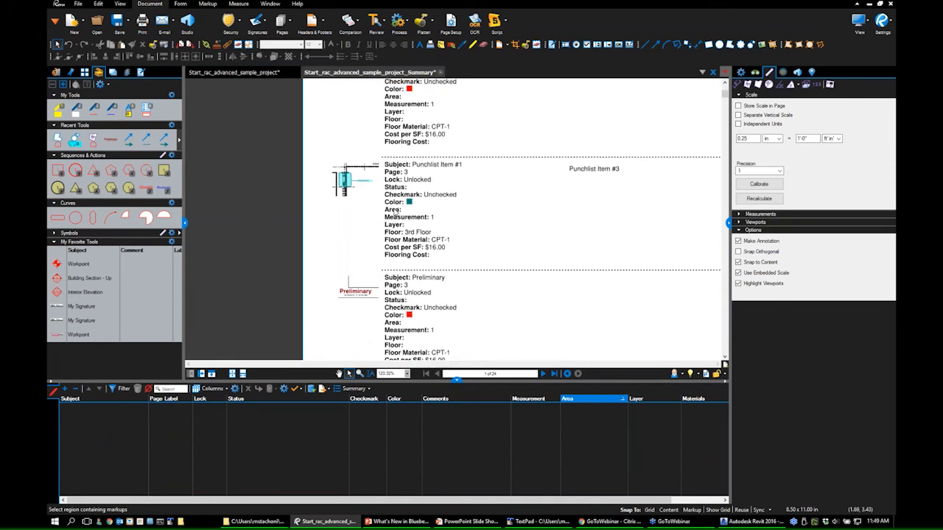
scroll(398, 198, down, 3)
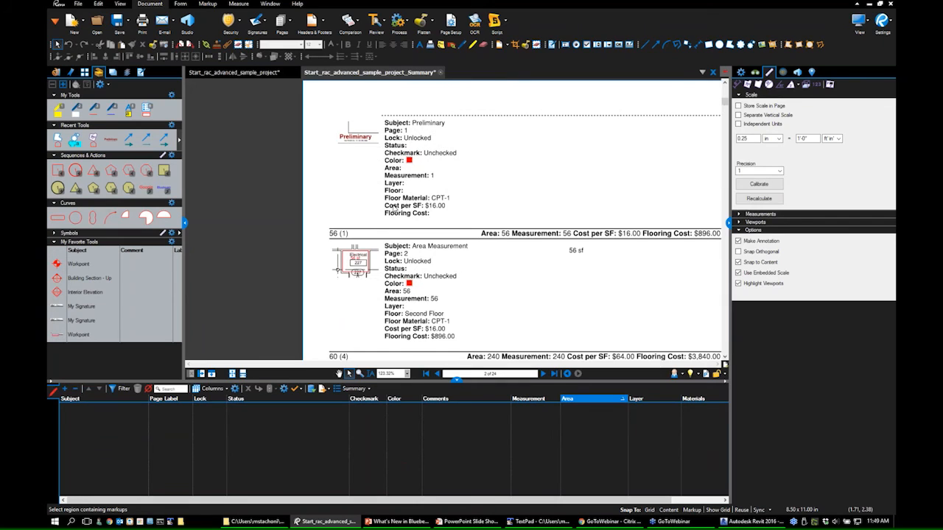
- Review the area measurements and flooring costs on the following pages of the PDF summary and view the available summary output formats
scroll(396, 210, down, 1)
scroll(418, 214, down, 2)
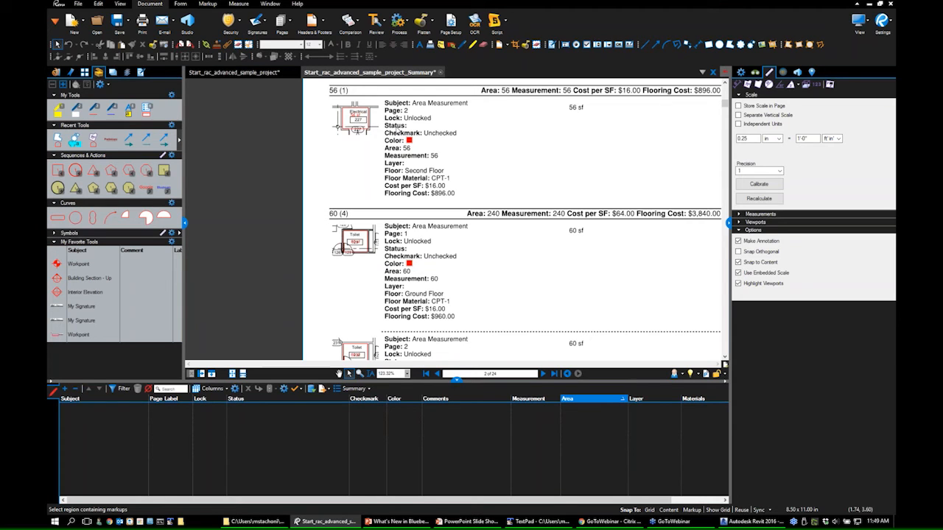
scroll(420, 201, down, 3)
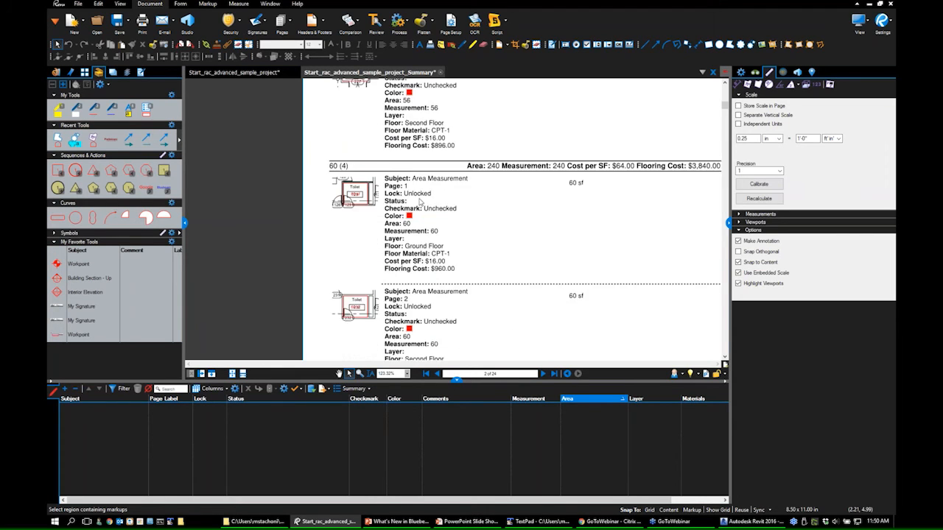
scroll(420, 201, down, 3)
scroll(416, 197, up, 3)
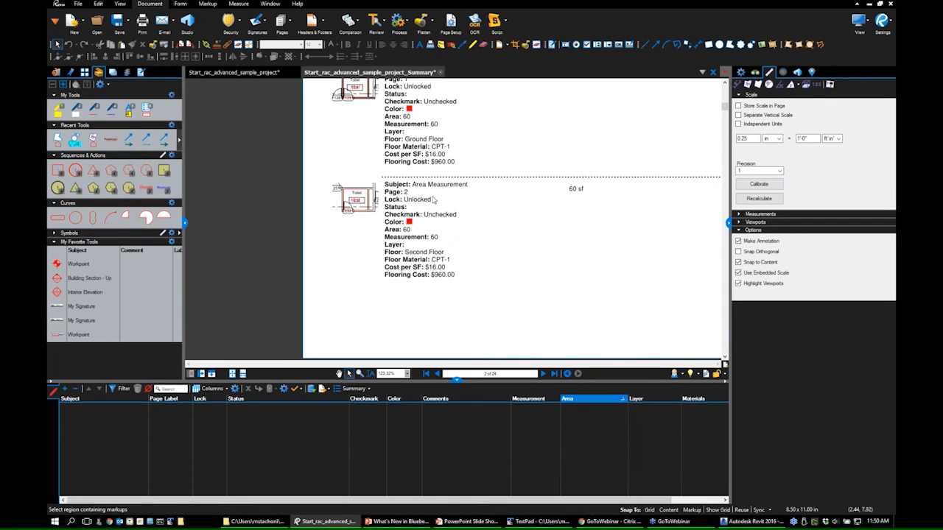
scroll(431, 259, down, 5)
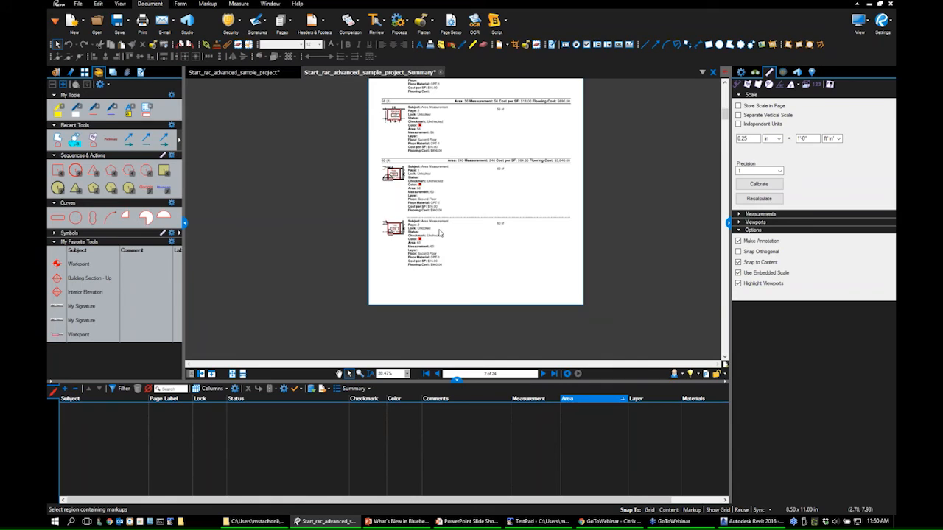
scroll(435, 221, up, 2)
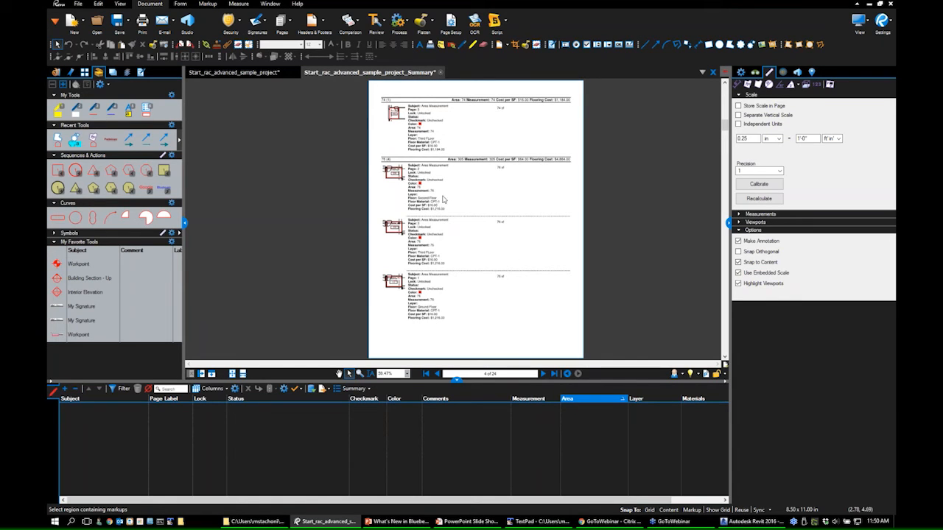
scroll(444, 191, up, 2)
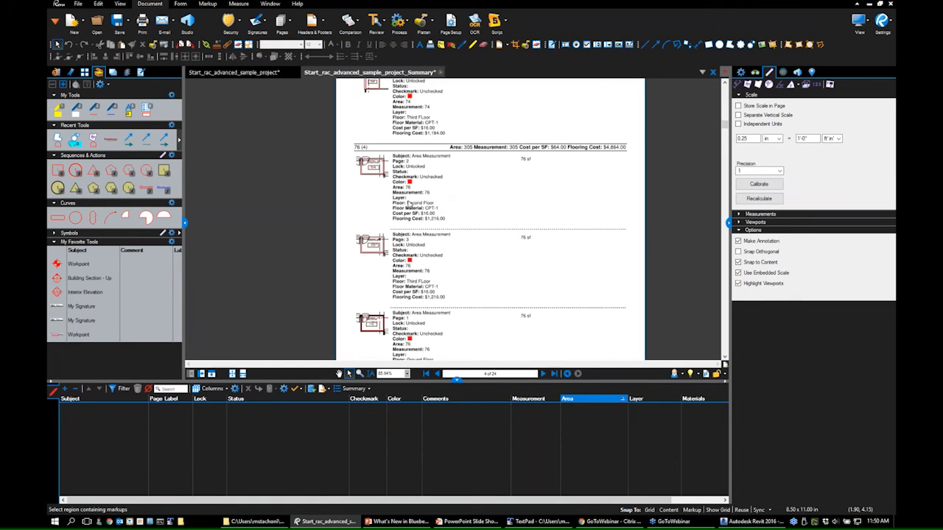
scroll(412, 208, down, 2)
scroll(428, 213, down, 10)
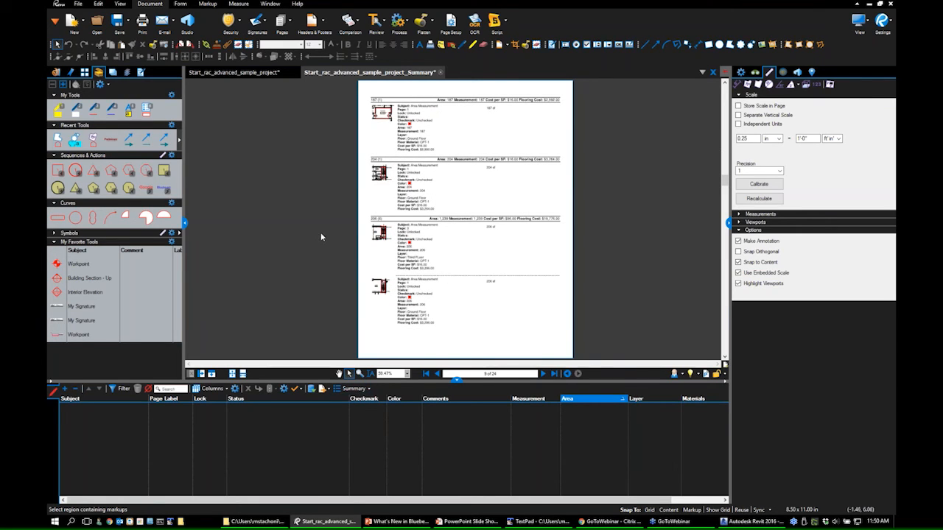
click(352, 390)
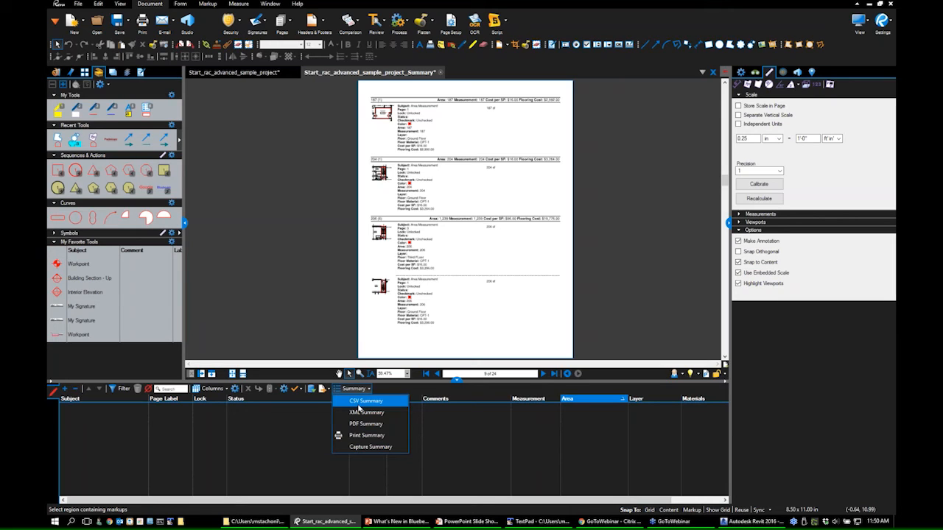
click(303, 282)
- Switch to the PowerPoint slide show, advance to the Tags slide, and return to Bluebeam Revu
key(alt+Tab)
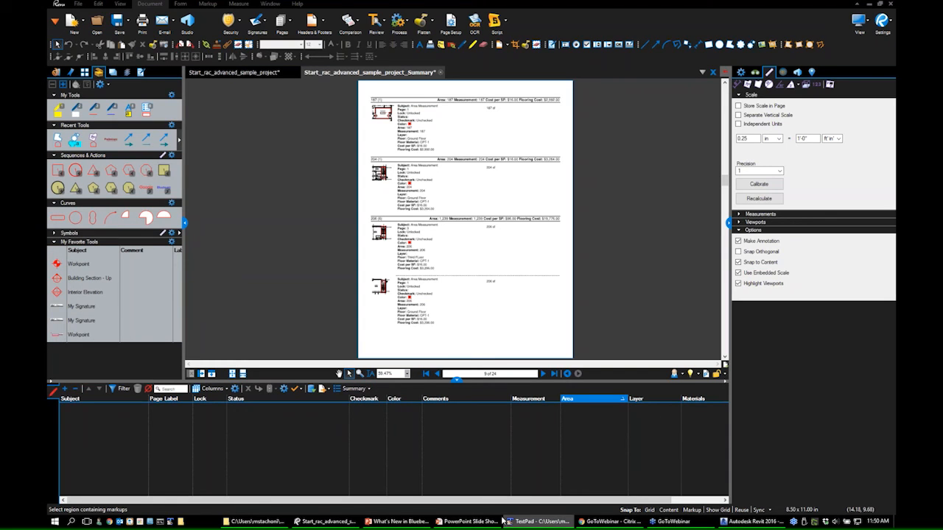
click(325, 521)
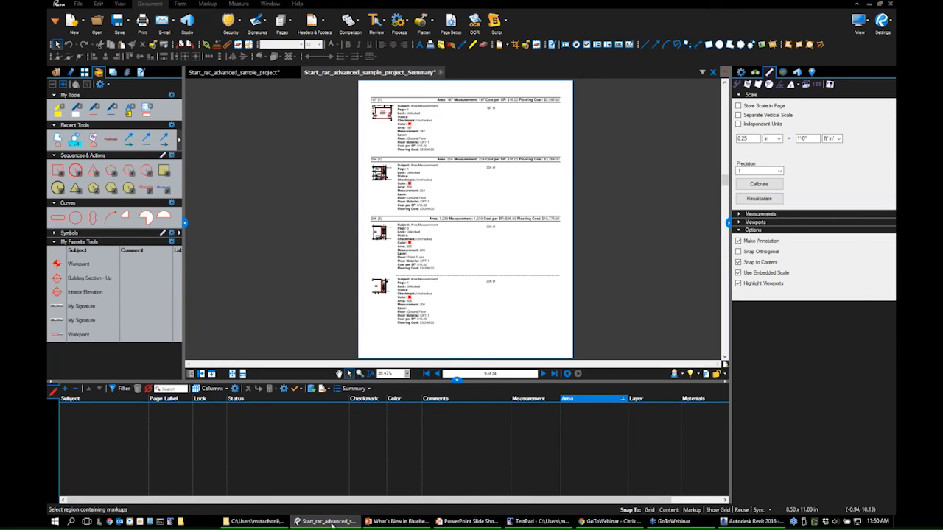
key(alt+Tab)
click(360, 347)
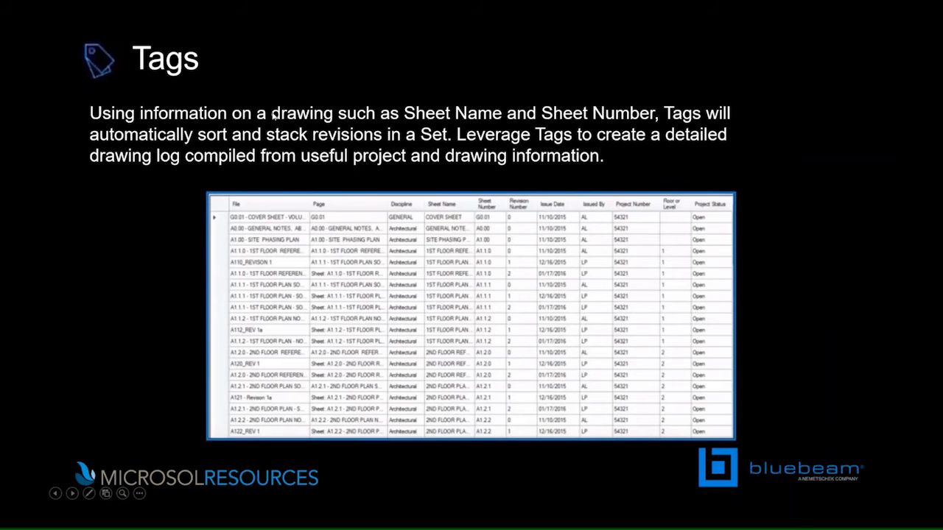
key(alt+Tab)
key(alt+Tab)
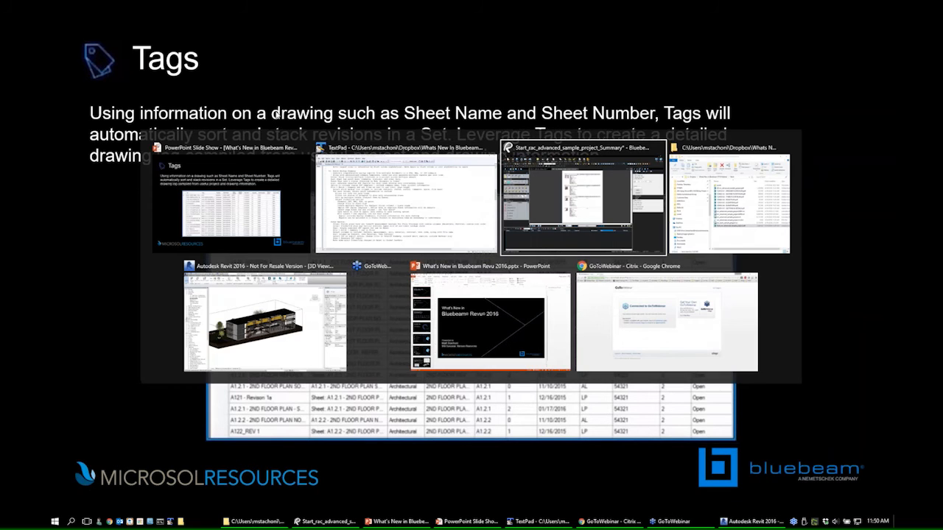
key(alt+Tab)
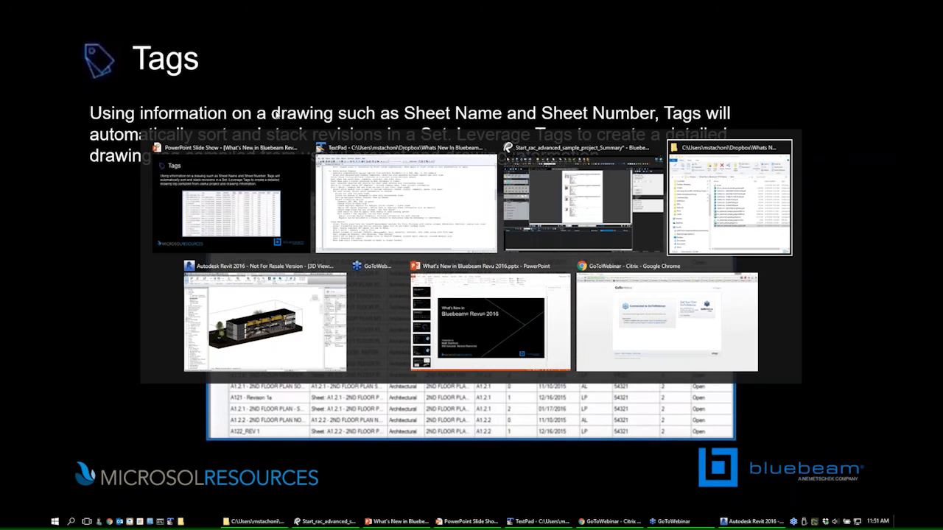
key(alt+Tab)
key(alt+Tab)
key(alt+Tab)
key(alt+Tab)
key(alt+Tab)
key(alt+Tab)
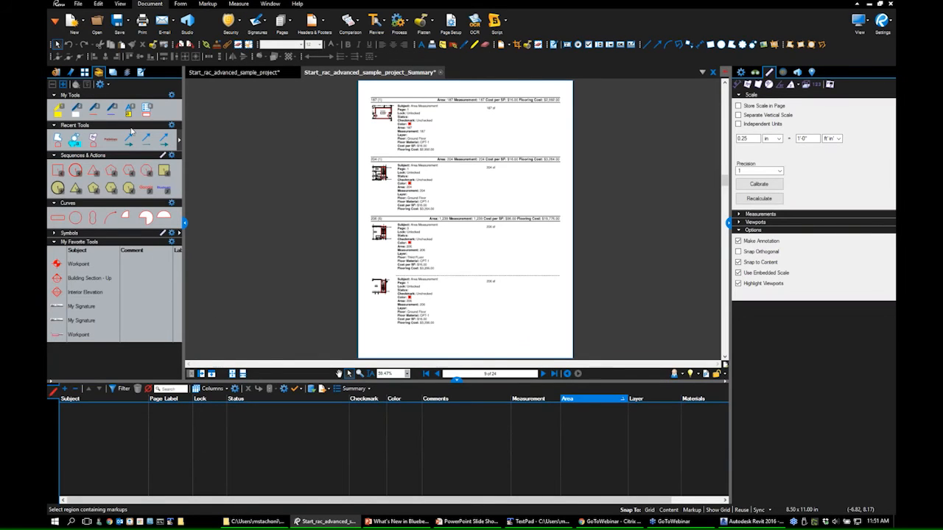
- Bring up the document sets and close the markup summary and the sample project, discarding the project's changes
click(113, 72)
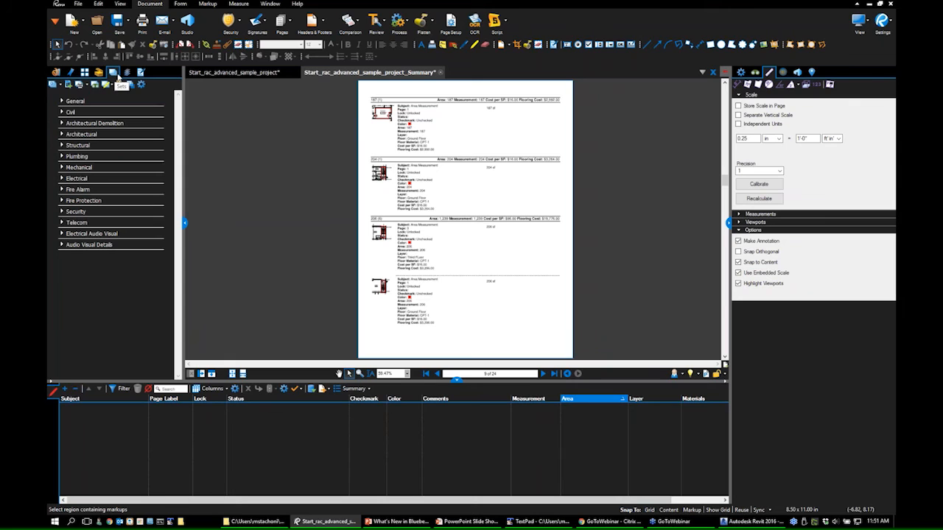
click(440, 72)
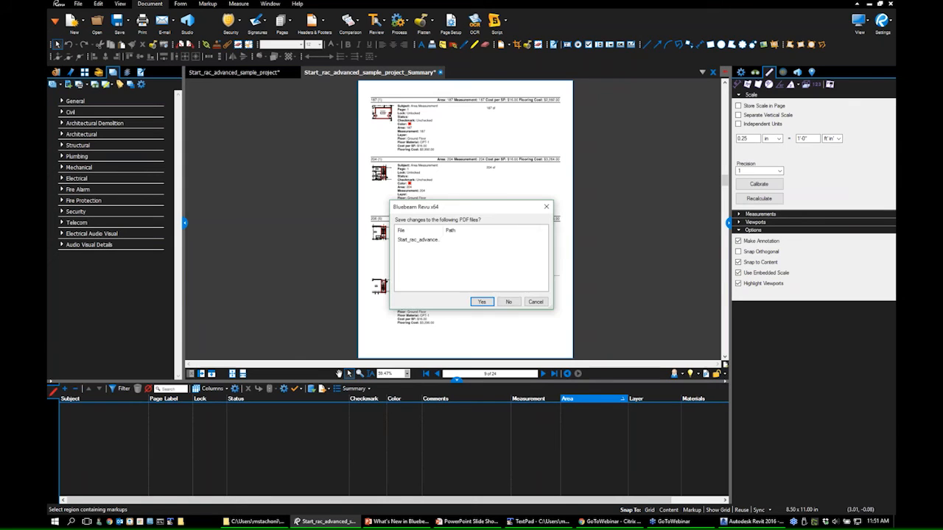
click(482, 302)
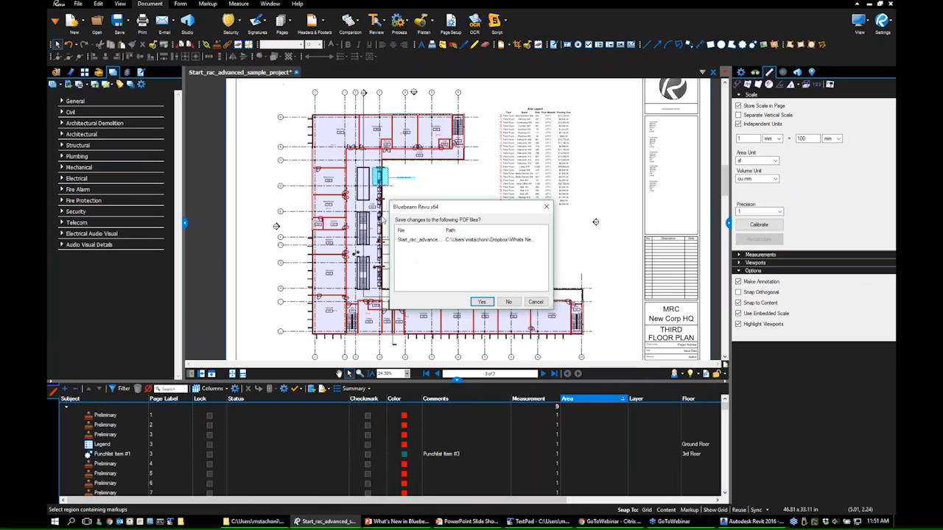
click(509, 302)
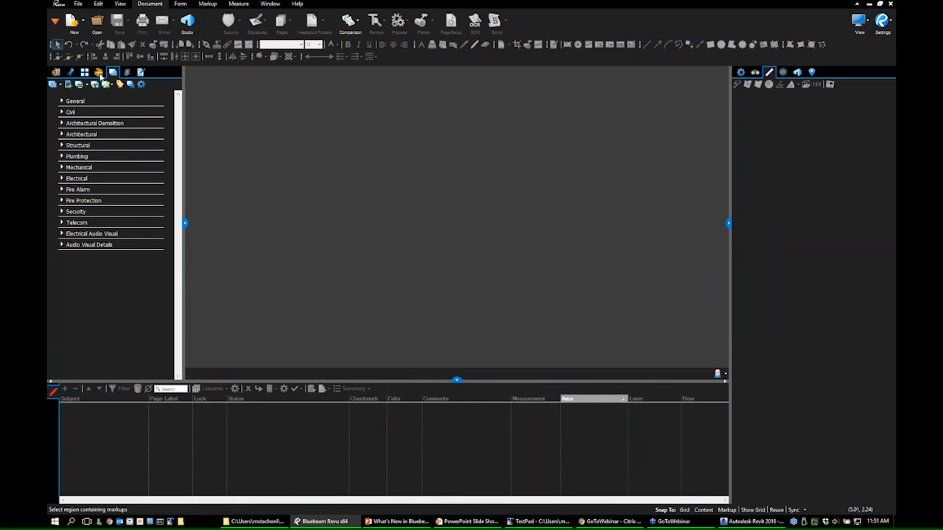
- Expand the General category of the open set to view its sheets and collapse it again
click(59, 84)
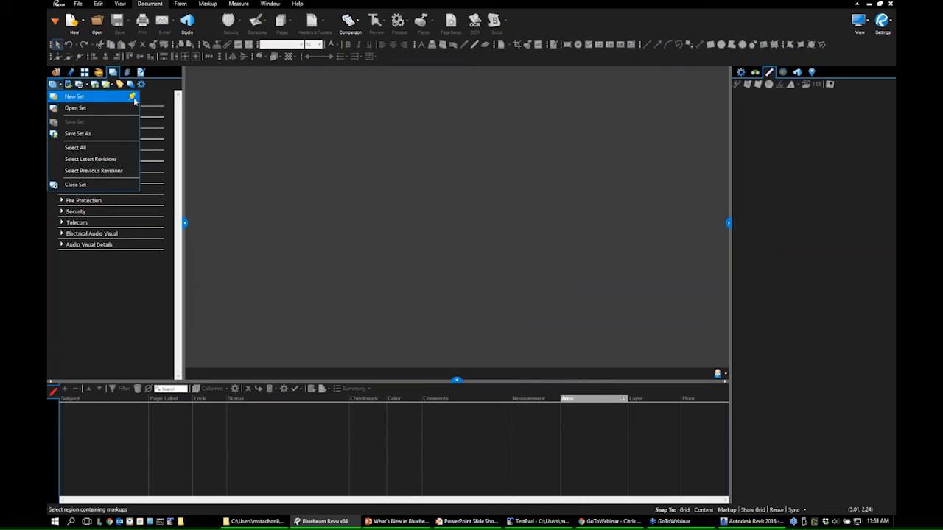
click(175, 95)
click(62, 102)
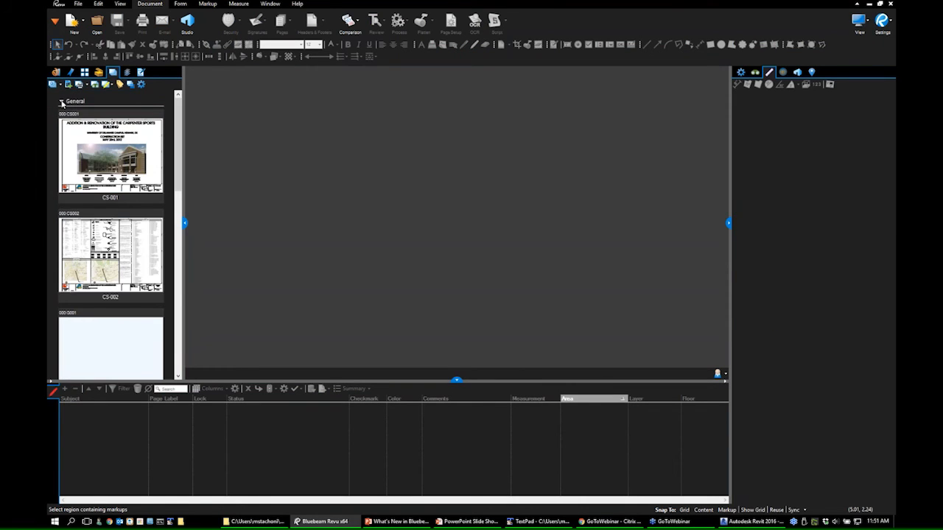
click(62, 103)
- Start a new set, saving the changes to Whats New in Bluebeam Set.bex
click(59, 84)
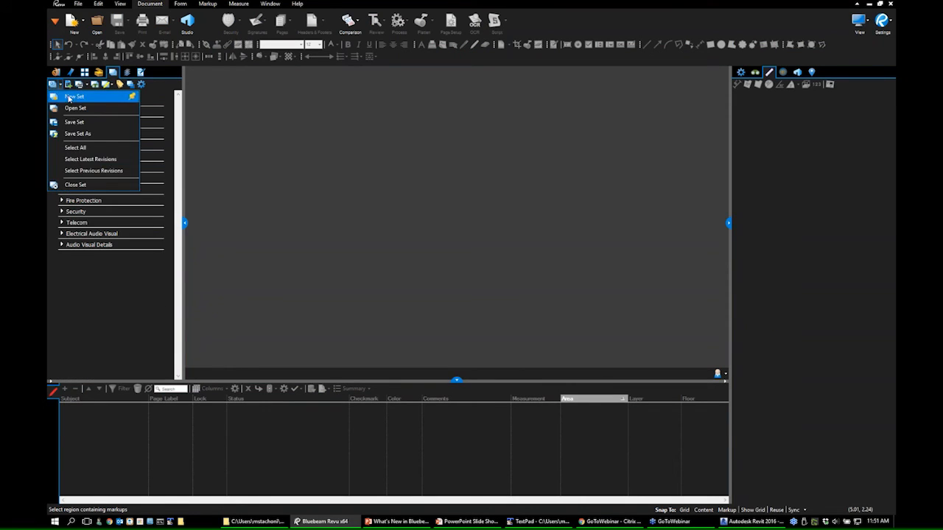
click(71, 96)
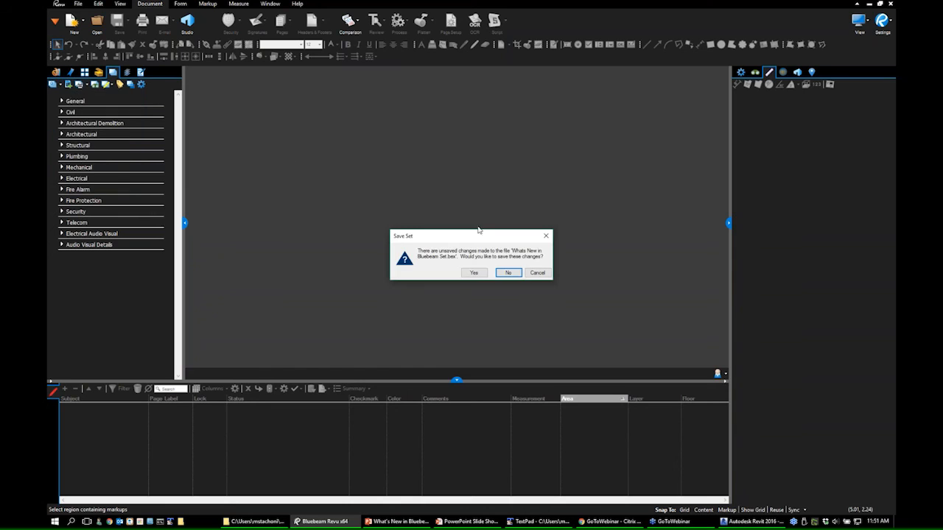
click(474, 274)
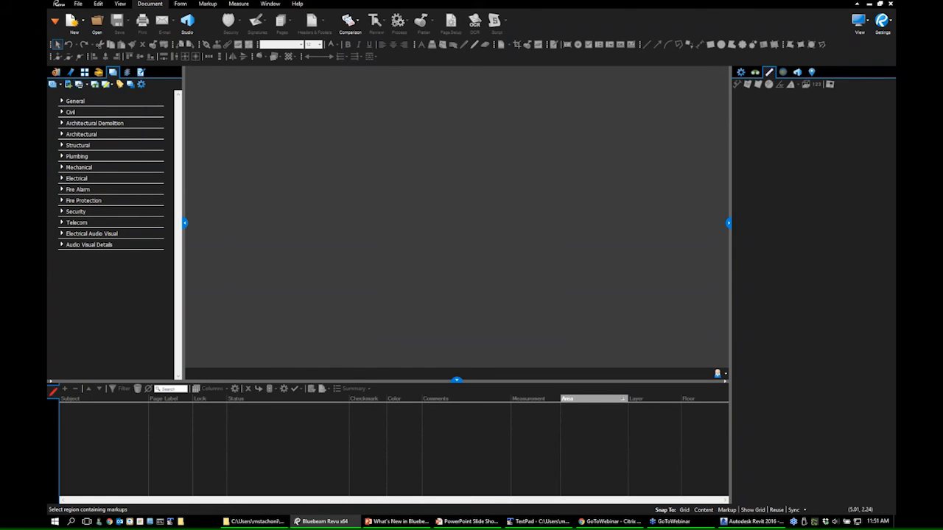
drag(467, 223, 407, 145)
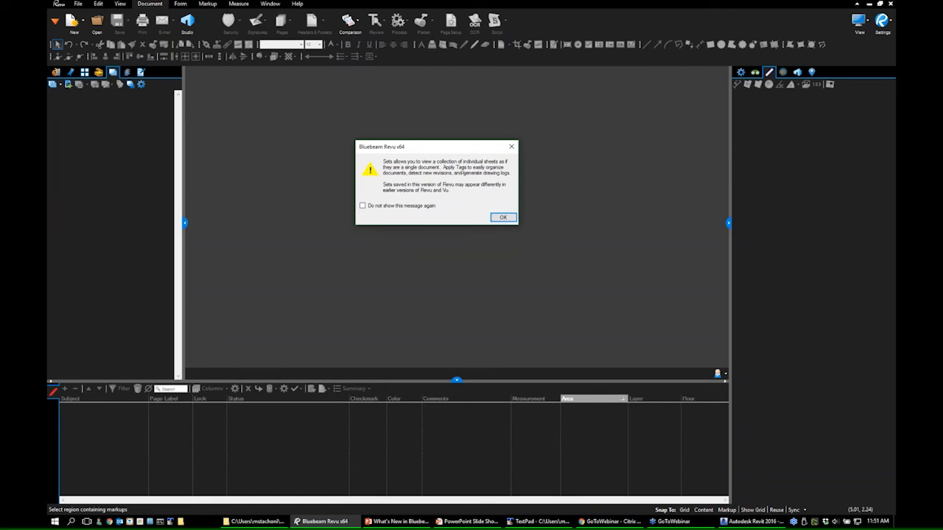
click(503, 218)
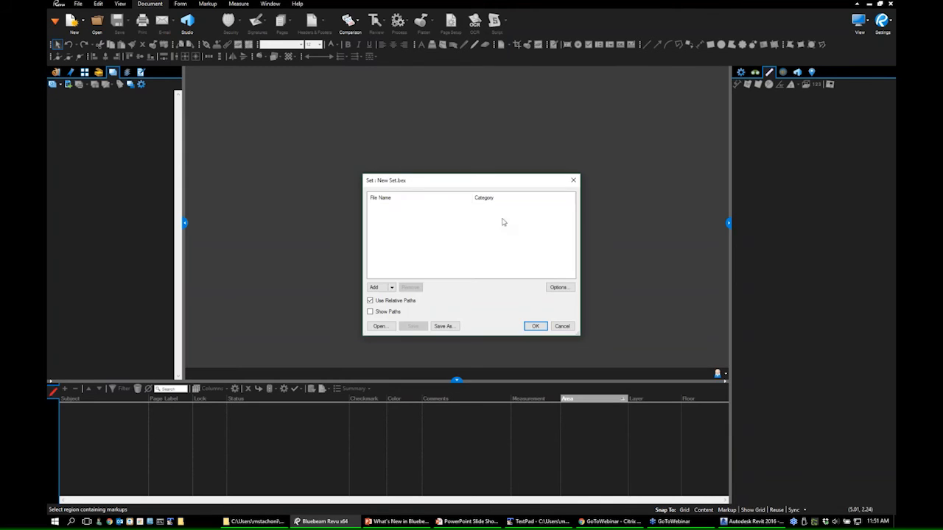
- Add the seven PDFs from 12345.0 A1 - GROUND FLOOR PLAN to 12345.0 A7 - SECTIONS & DETAILS, using the Set Categories template
click(370, 262)
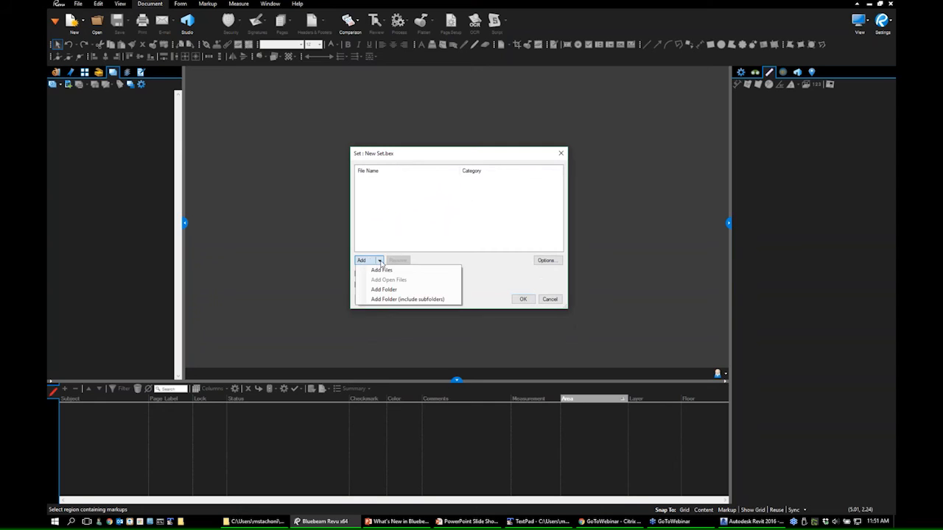
click(380, 270)
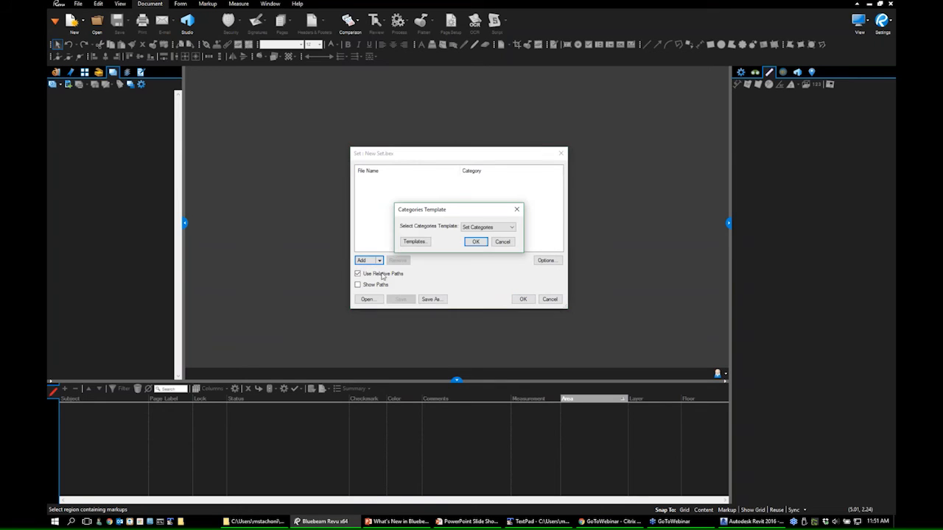
drag(425, 210, 425, 191)
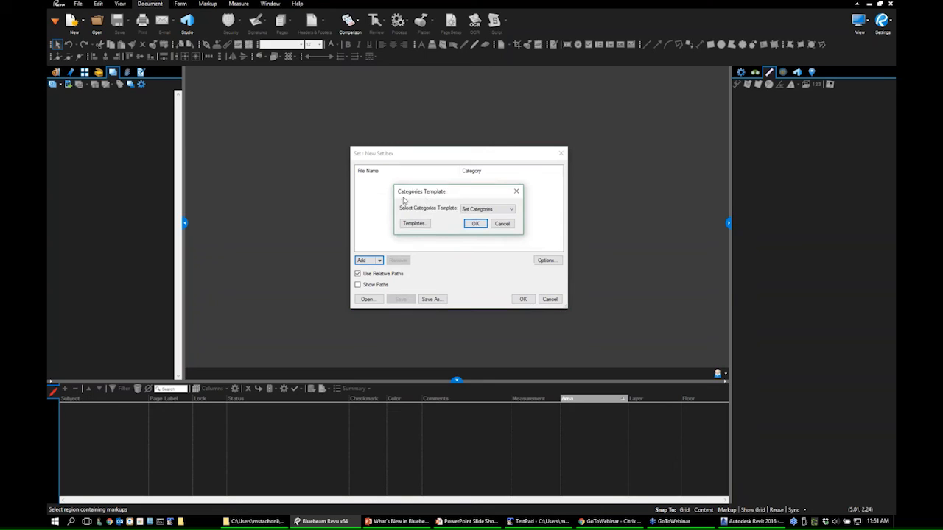
click(472, 209)
click(476, 217)
click(475, 223)
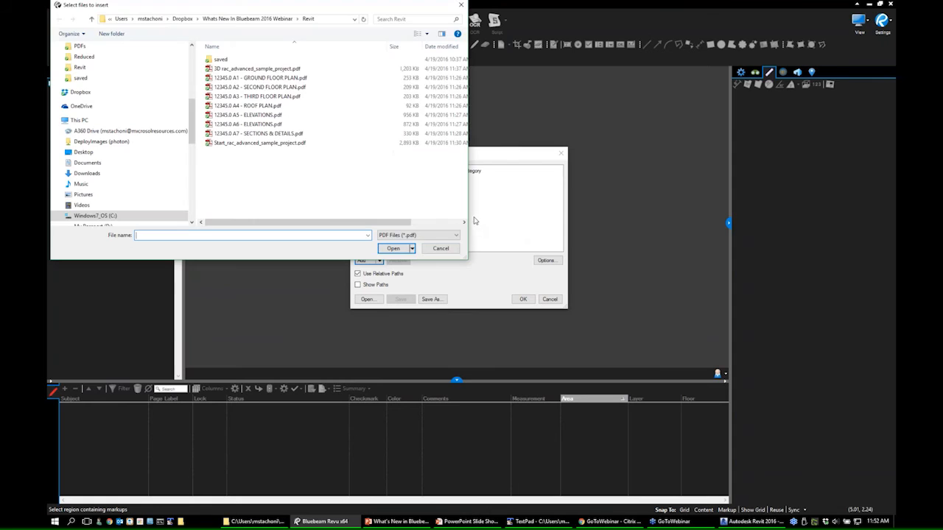
click(253, 78)
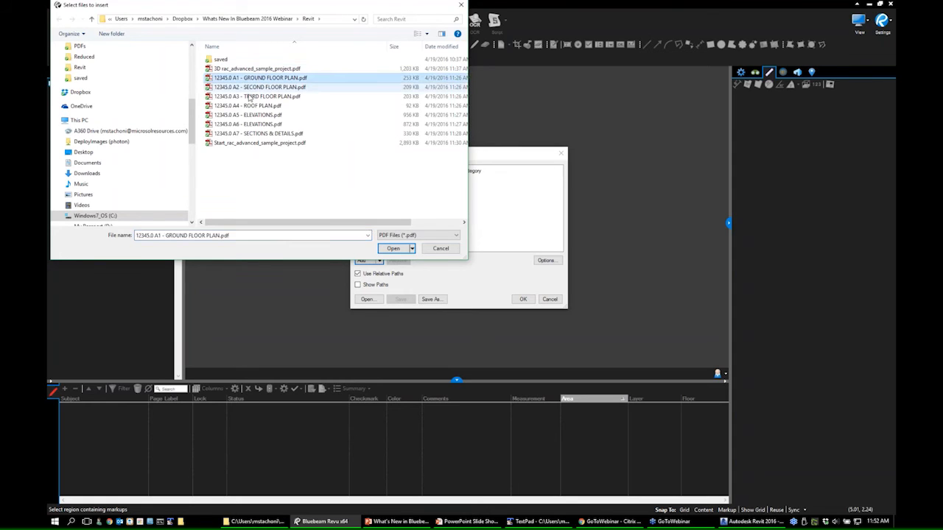
shift+click(258, 133)
click(392, 249)
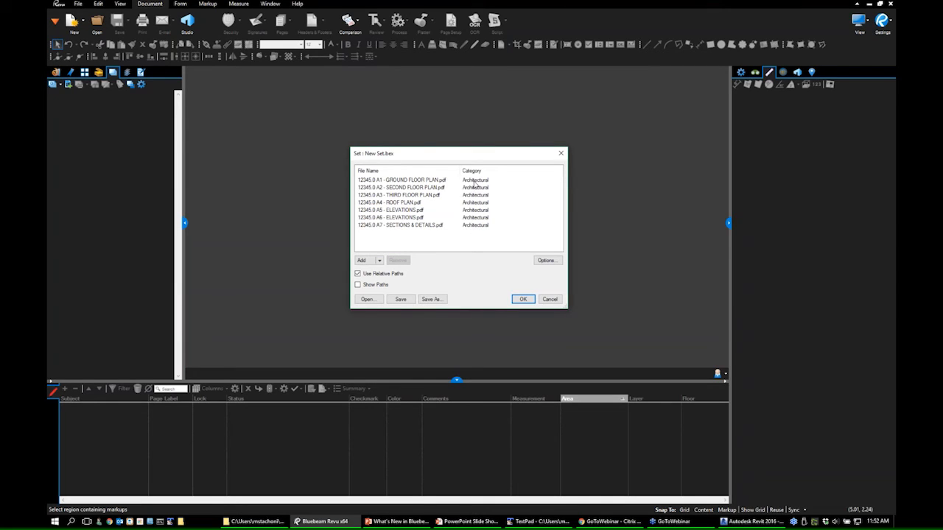
- Examine the new set's sorting, category filter and tag options, including the Architectural category's filter
click(458, 181)
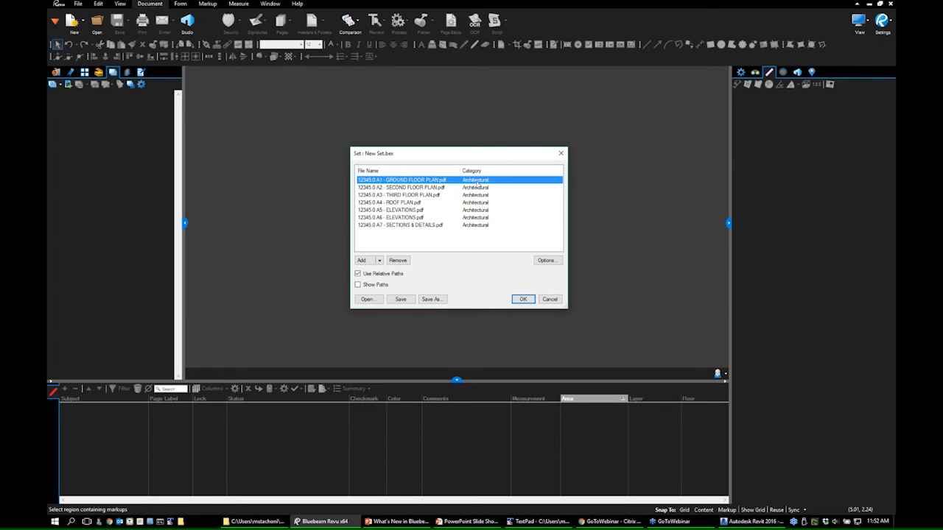
click(540, 264)
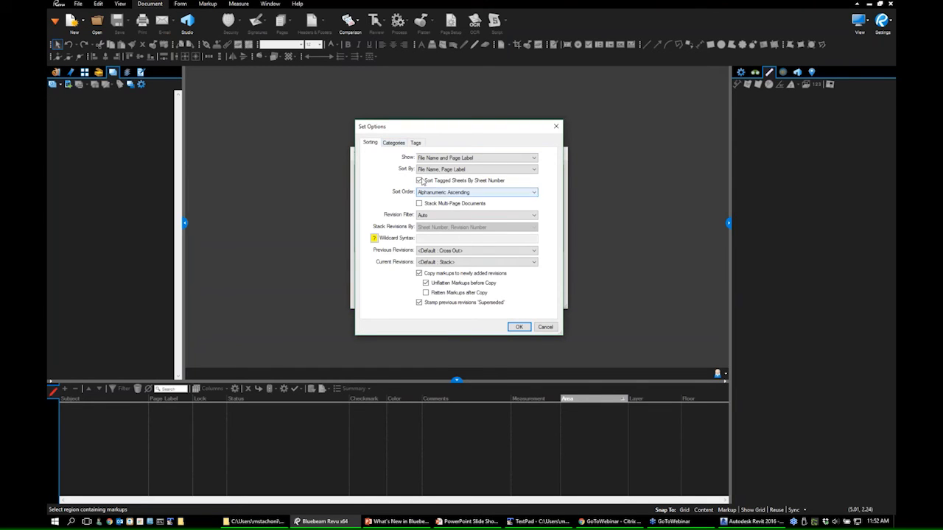
click(394, 142)
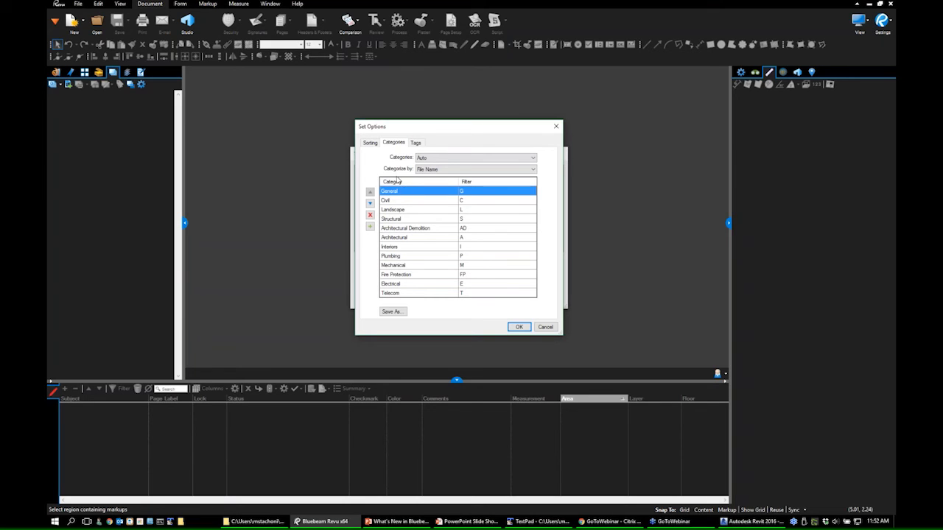
click(415, 238)
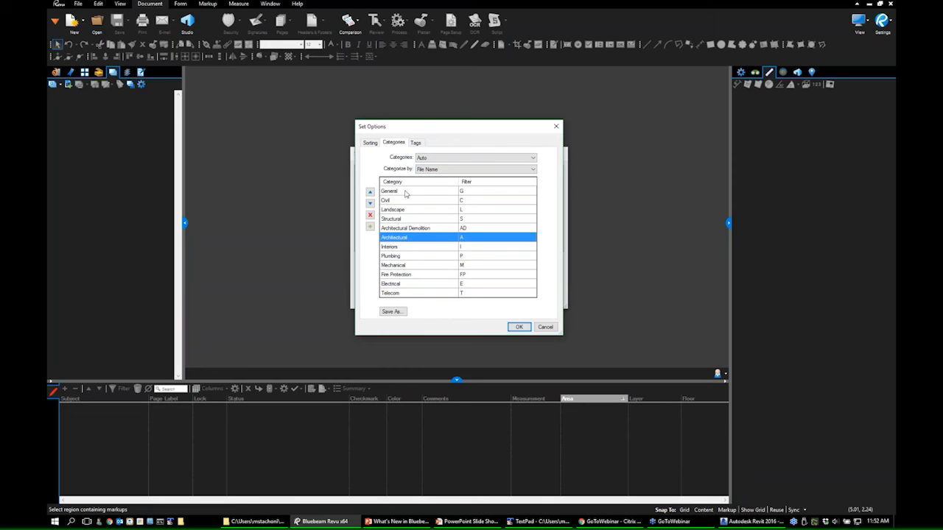
click(416, 143)
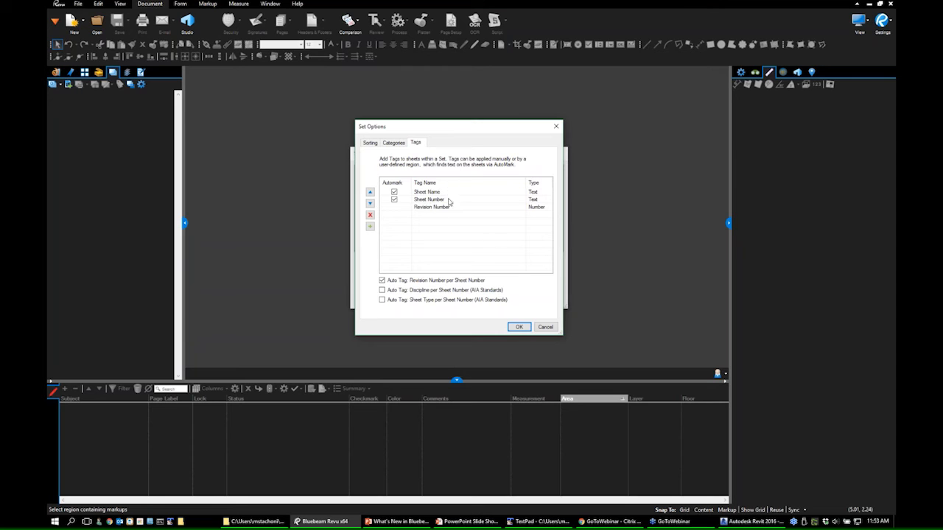
click(519, 328)
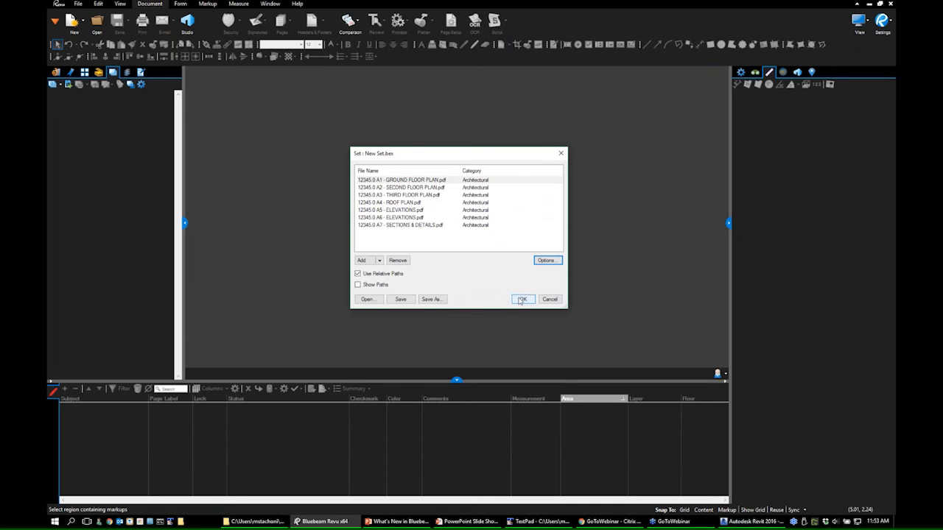
- Create the set and define the Sheet Name tag from the GROUND FLOOR PLAN text in the title block
click(522, 300)
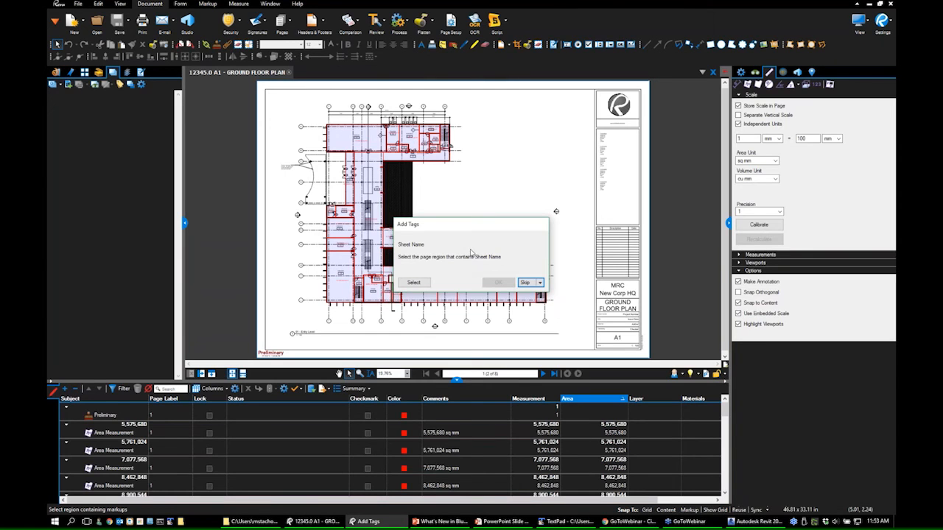
drag(458, 228, 441, 180)
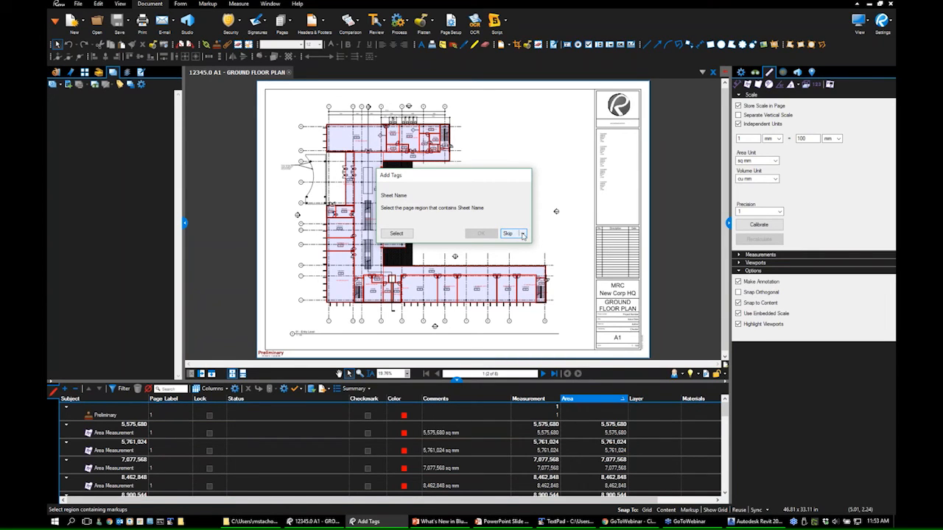
click(523, 234)
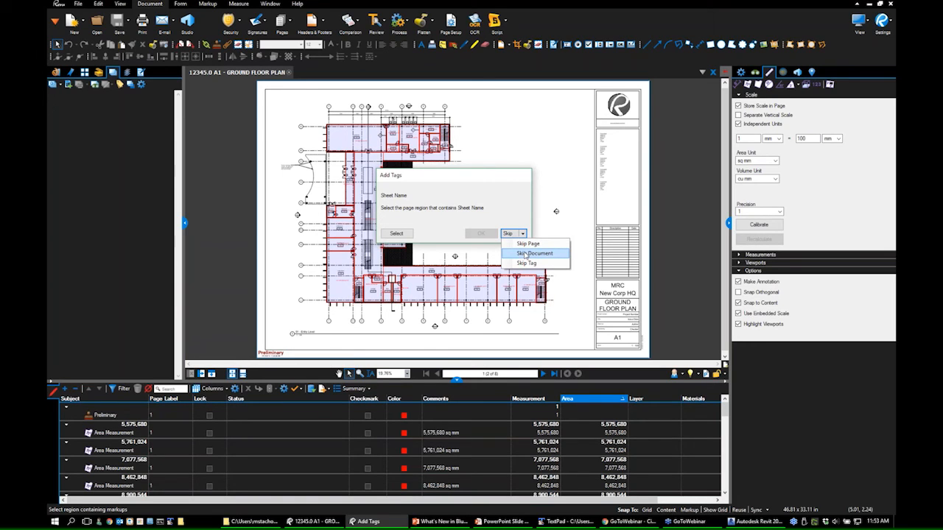
click(511, 211)
click(398, 235)
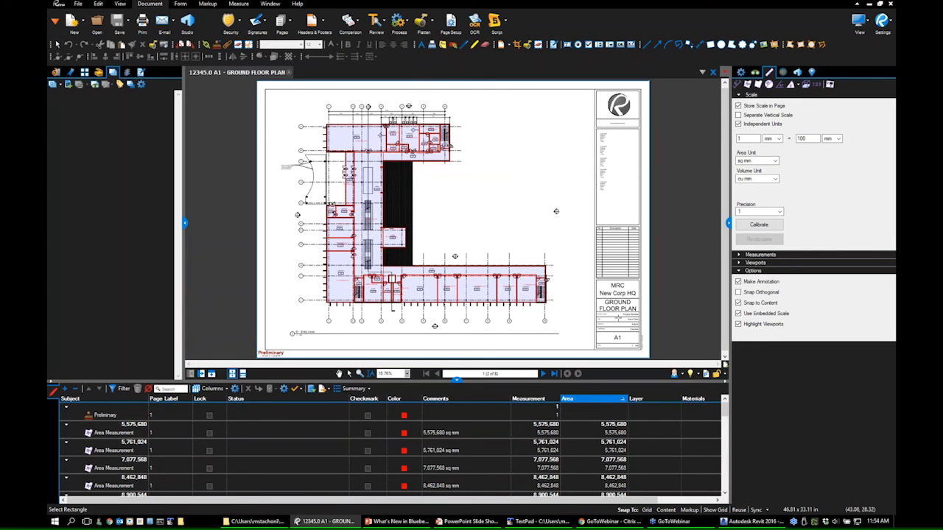
scroll(617, 317, up, 5)
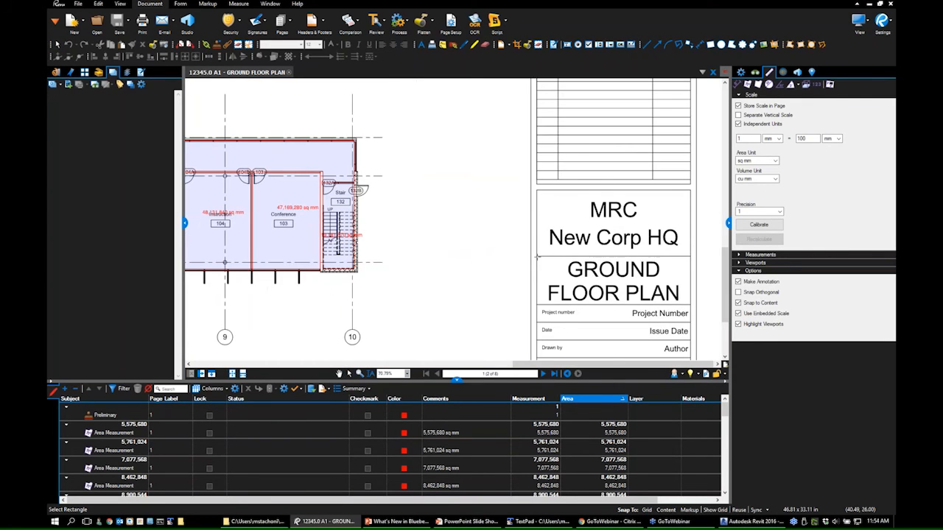
drag(544, 262, 674, 301)
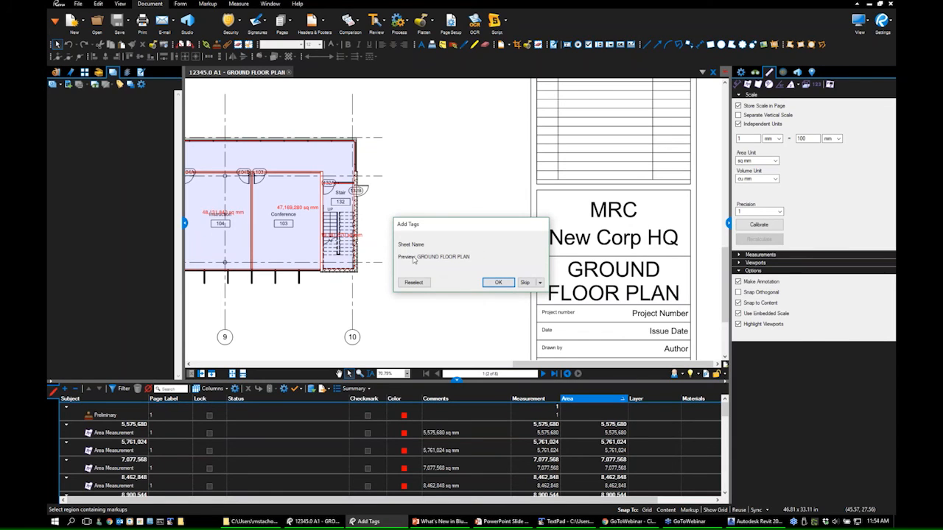
click(497, 283)
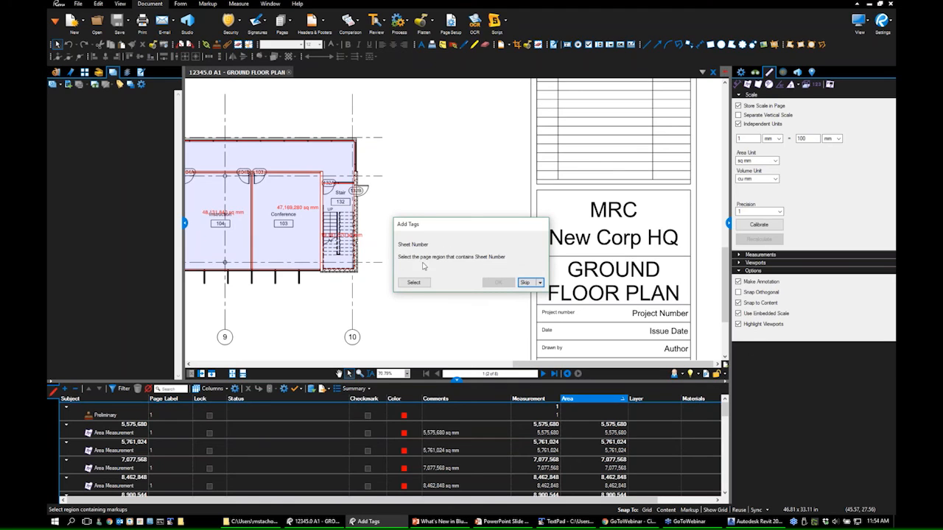
- Define the Sheet Number tag from the title block cell containing A1
click(414, 283)
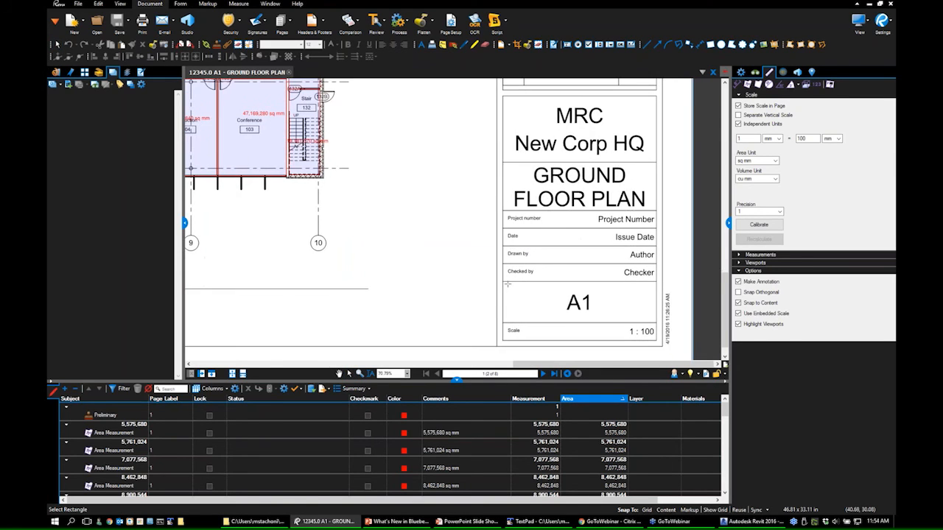
drag(505, 283, 656, 322)
click(495, 286)
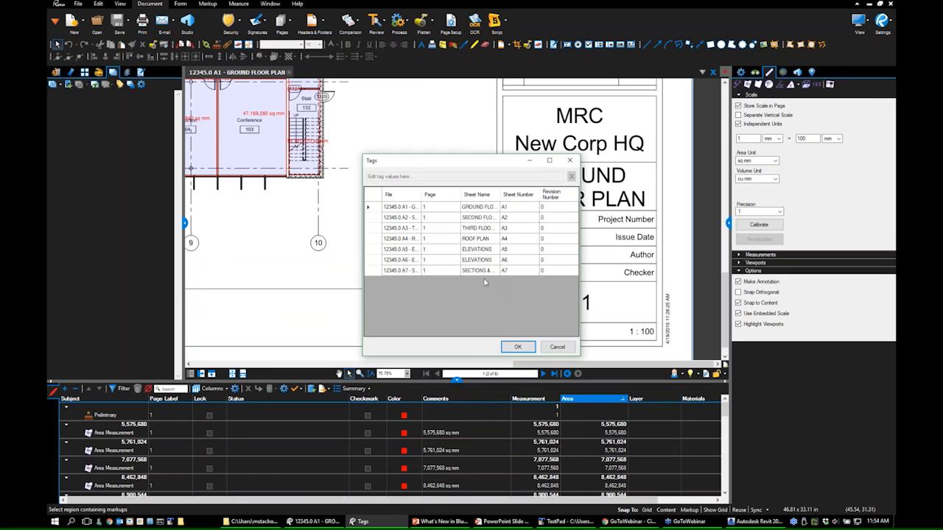
- Enlarge the tag table to check the extracted sheet names, and accept the tag values for all seven sheets
drag(359, 150, 254, 80)
drag(510, 92, 540, 109)
click(451, 148)
click(346, 153)
click(440, 158)
click(453, 167)
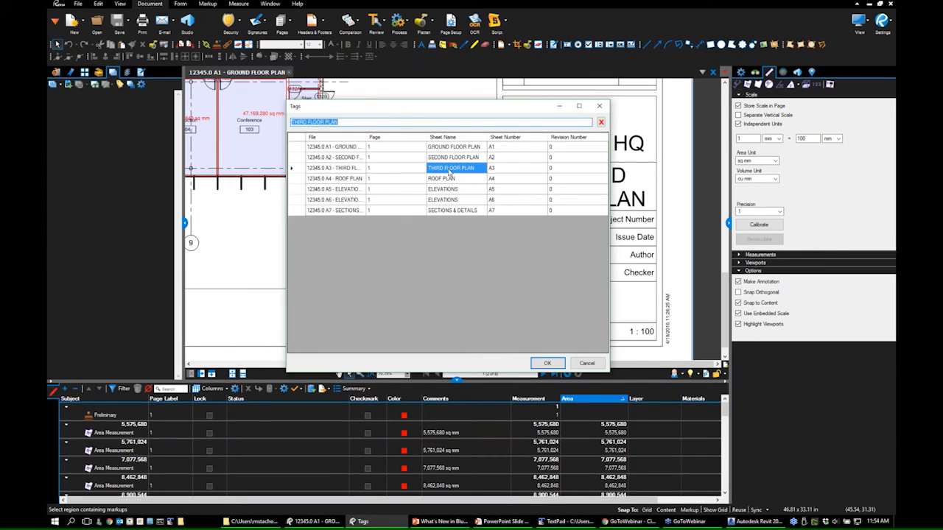
click(450, 181)
click(451, 169)
click(452, 159)
click(464, 148)
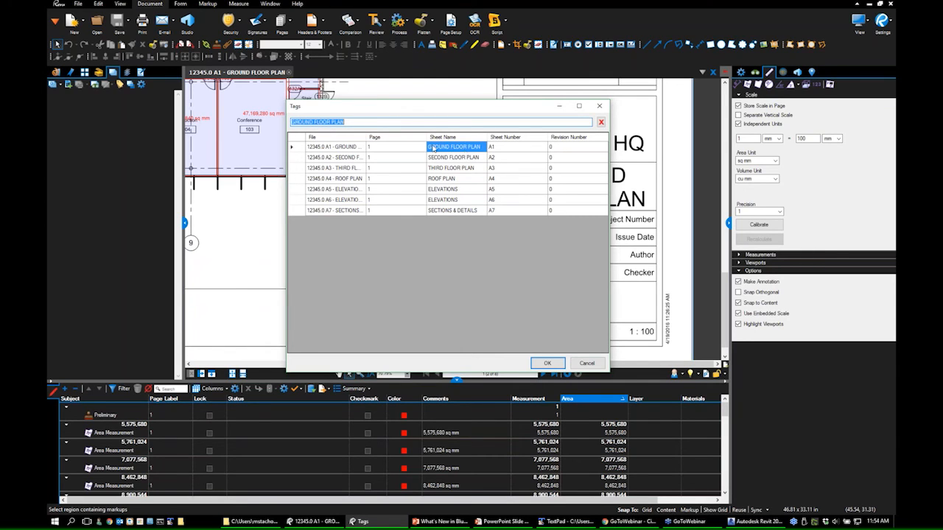
click(313, 123)
click(547, 364)
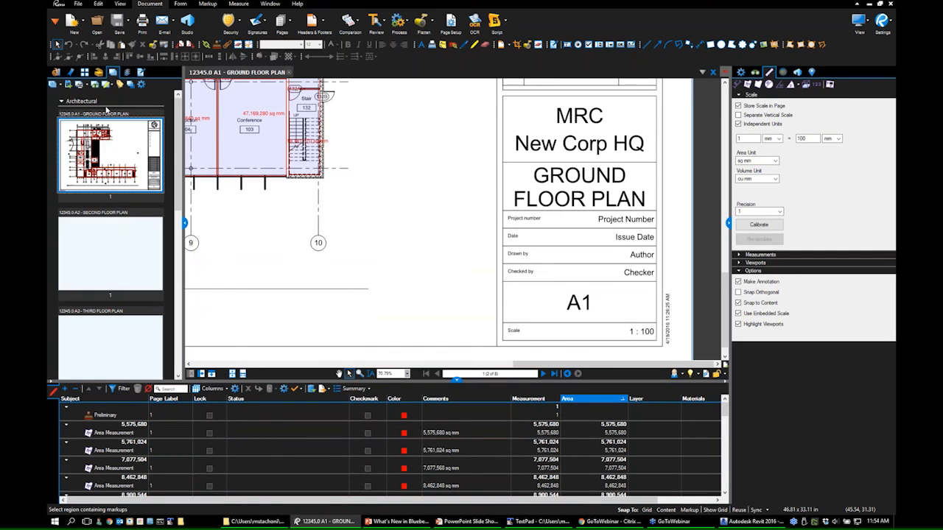
- Collapse and re-expand the Architectural category of the new set
click(63, 102)
click(62, 102)
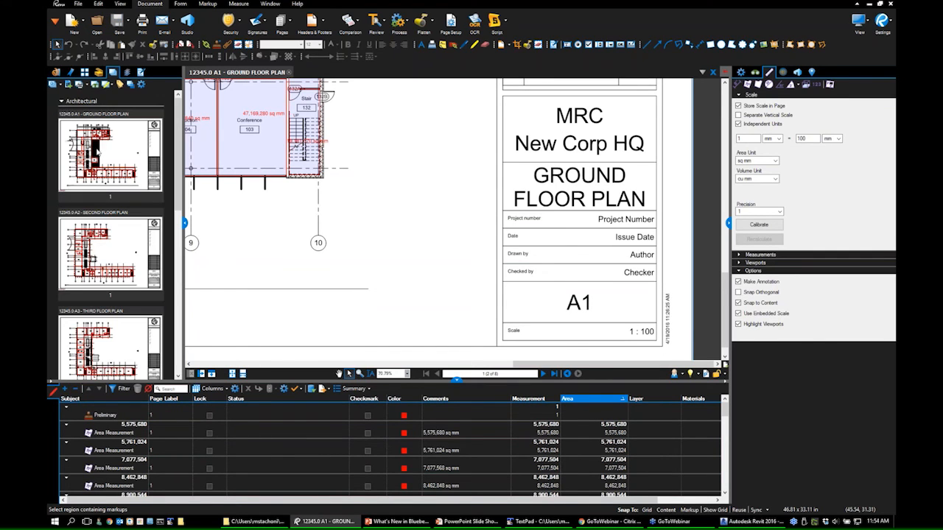
click(62, 102)
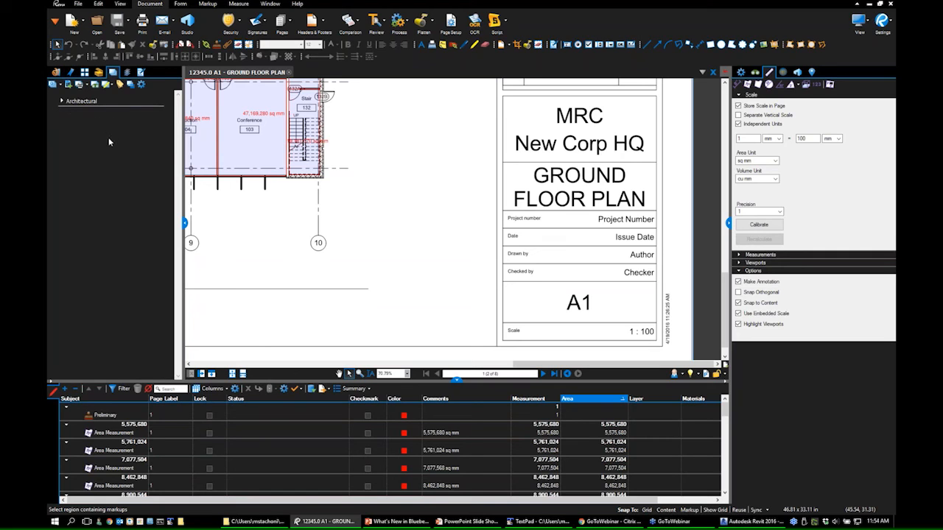
click(62, 103)
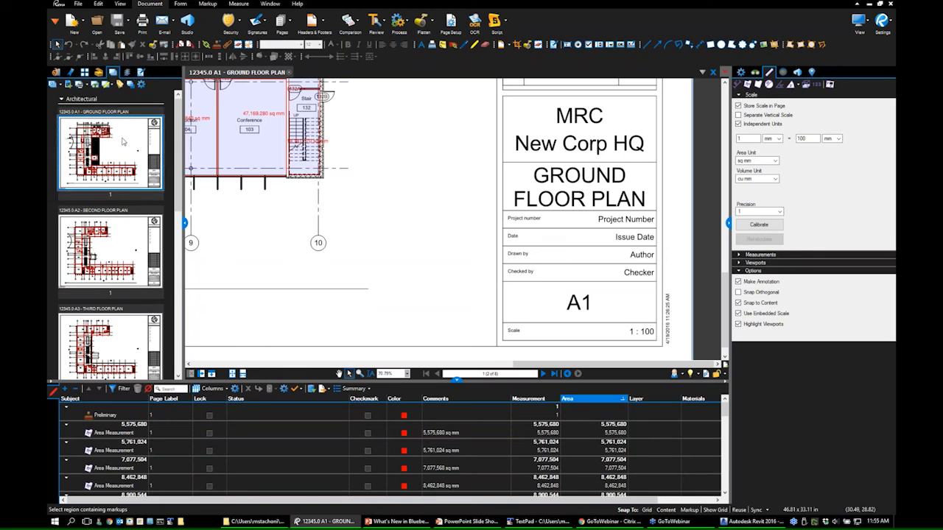
- View the second floor plan, return to the ground floor plan and check its tags in the file properties
click(129, 252)
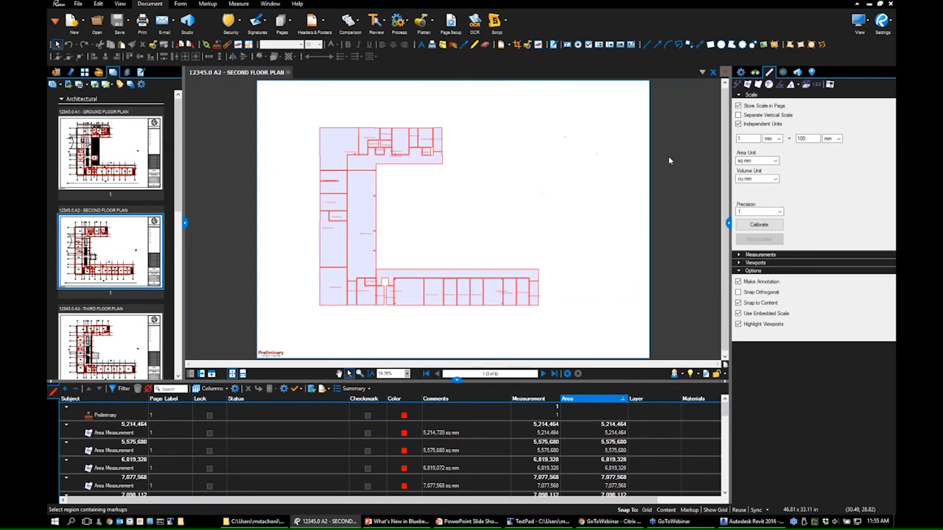
click(143, 165)
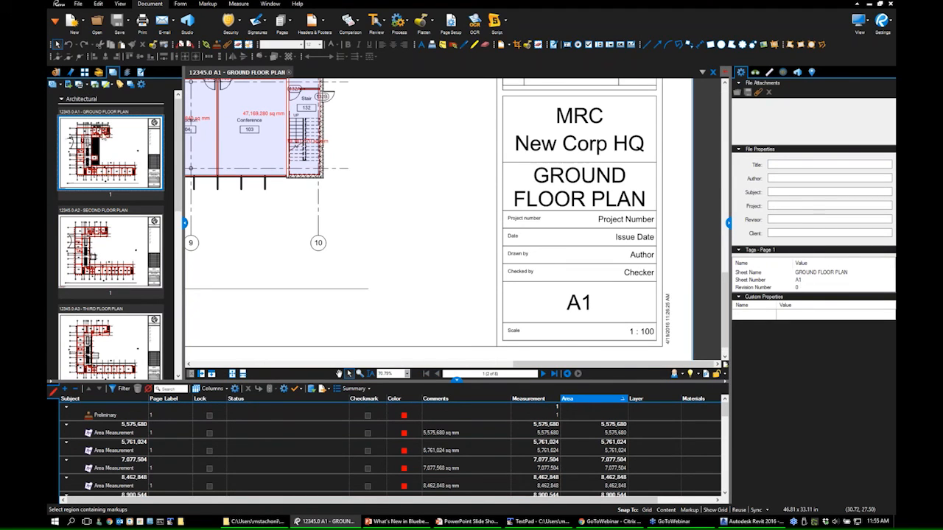
scroll(122, 241, down, 5)
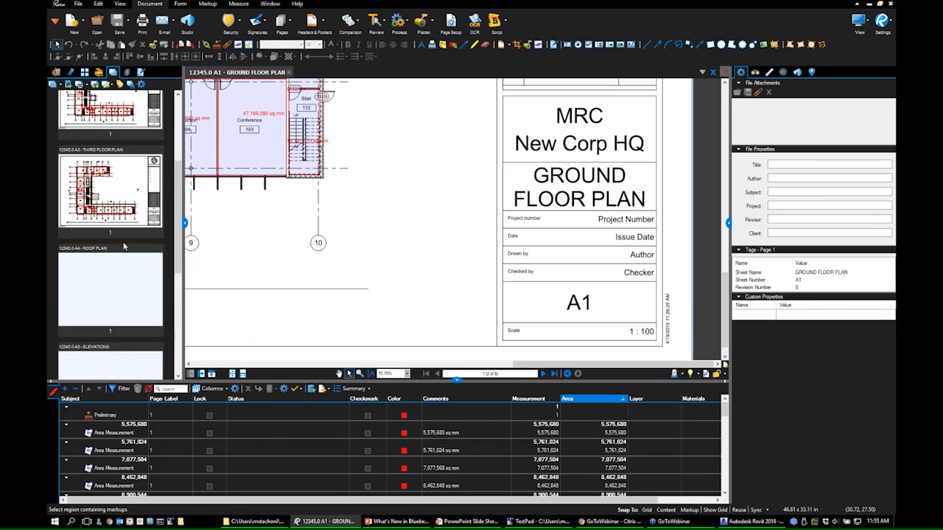
scroll(135, 230, up, 4)
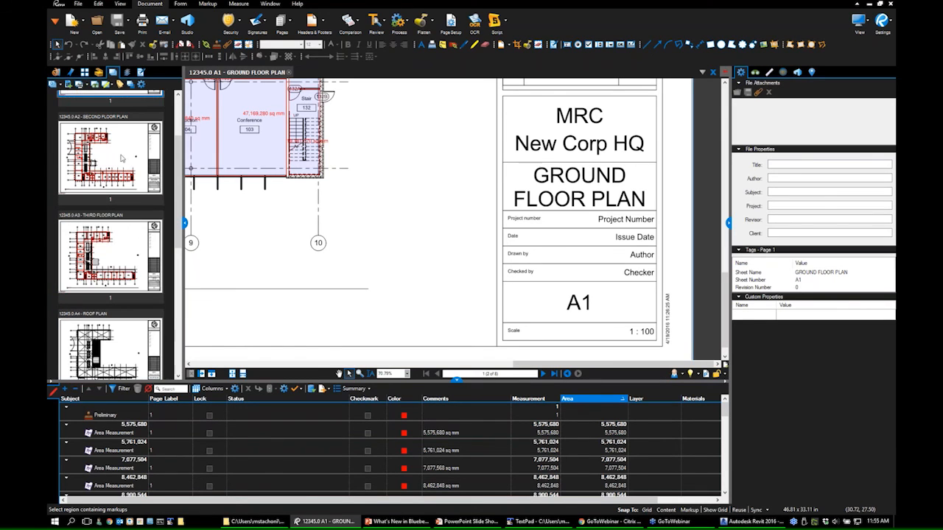
scroll(229, 254, up, 1)
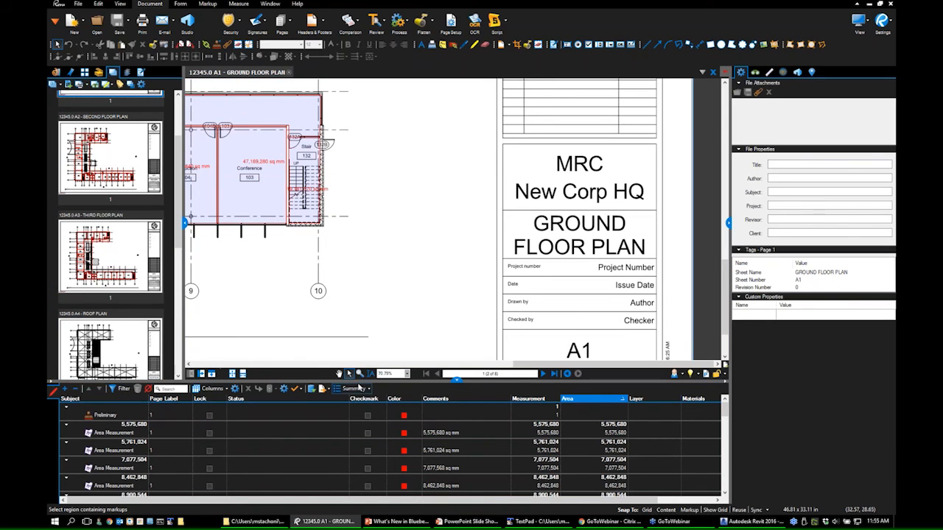
- Hide the markups list and show more of the ground floor plan in the enlarged drawing area
click(458, 381)
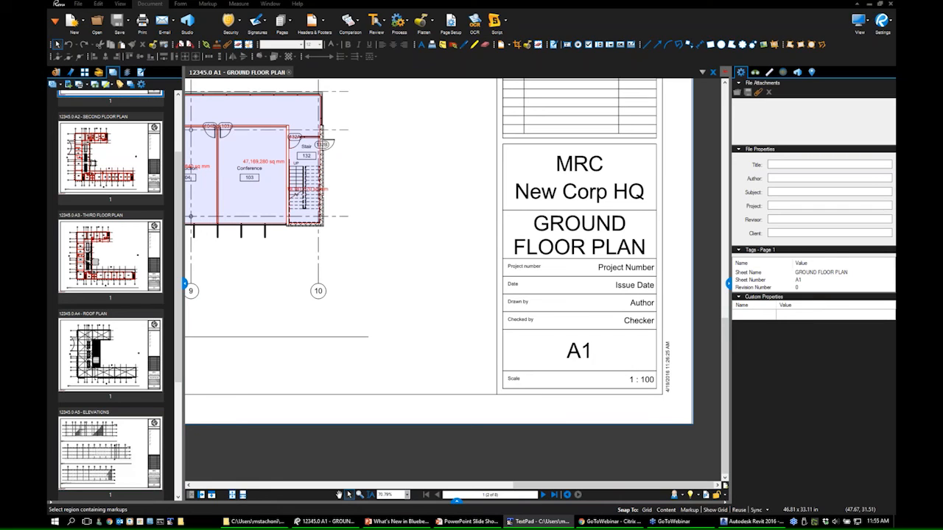
click(417, 287)
scroll(420, 289, up, 1)
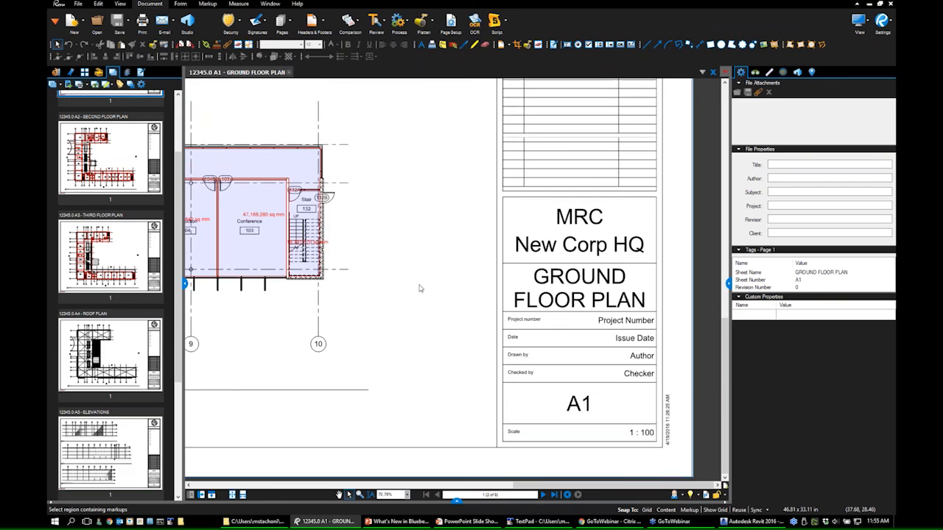
scroll(417, 285, down, 4)
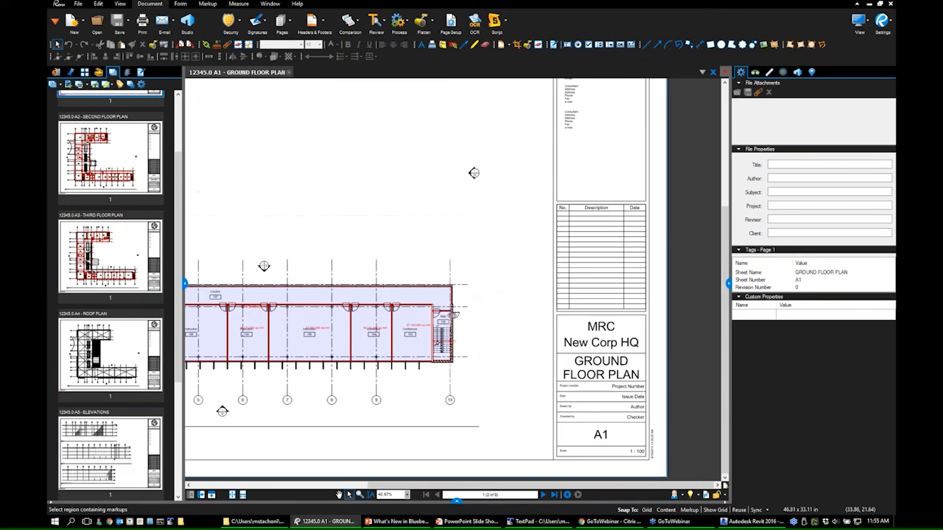
scroll(476, 278, down, 2)
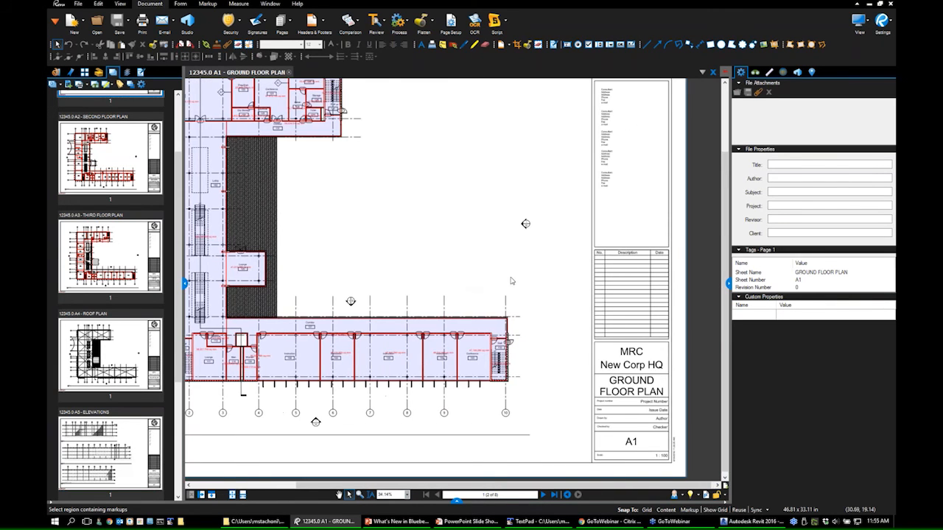
scroll(511, 280, left, 5)
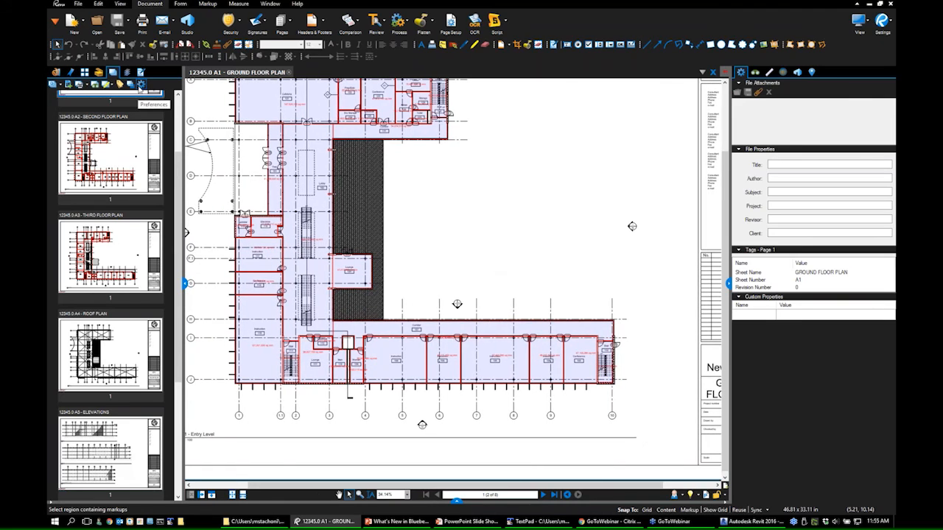
- Open and dismiss the set preferences, and start exporting a drawing log for the set
click(140, 85)
click(592, 167)
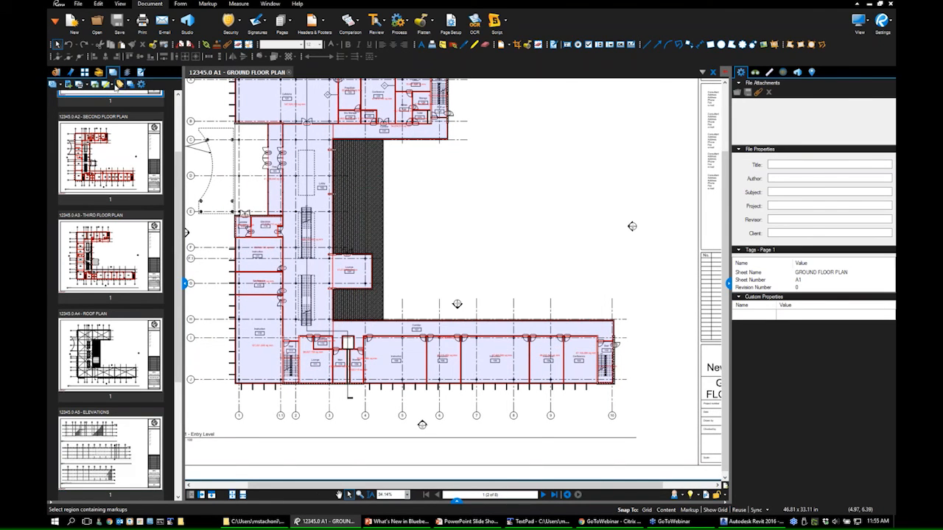
click(108, 85)
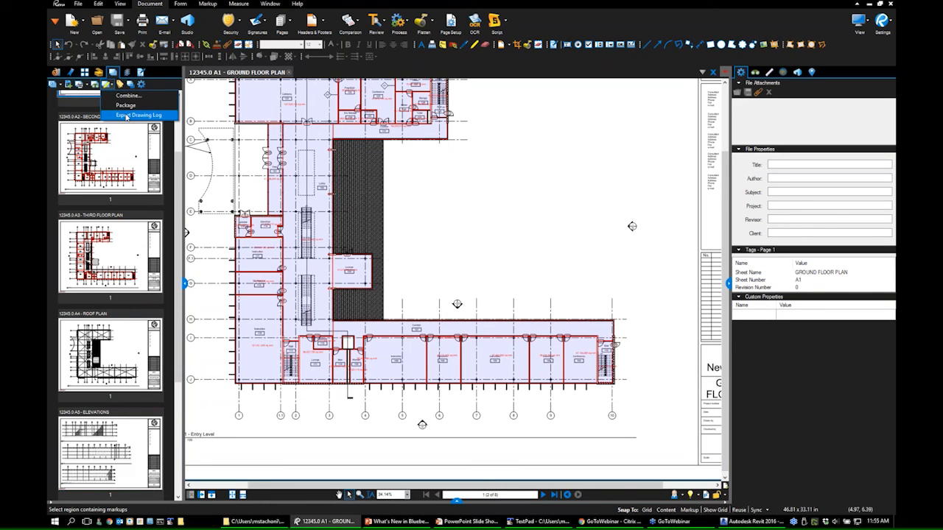
click(127, 116)
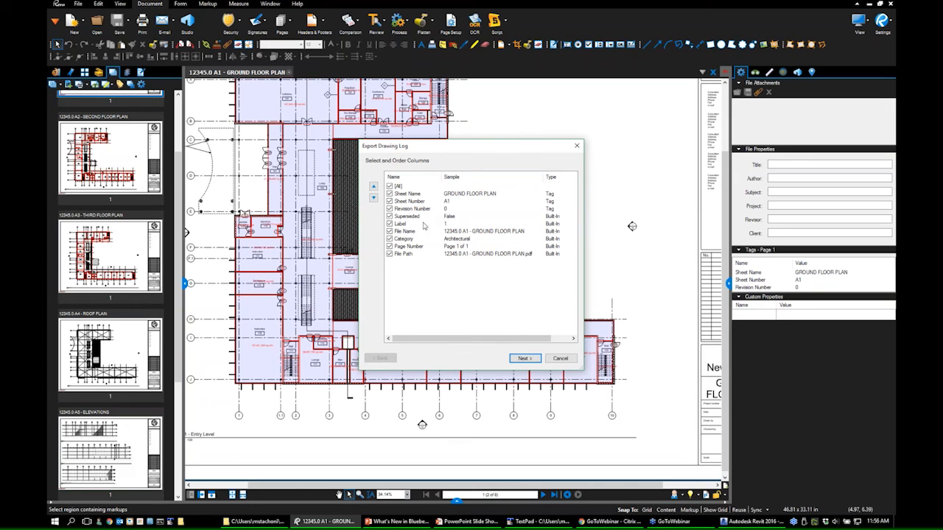
- Exclude the Label, File Name and Page Number columns from the drawing log and move Category ahead of Sheet Name
click(389, 224)
click(403, 240)
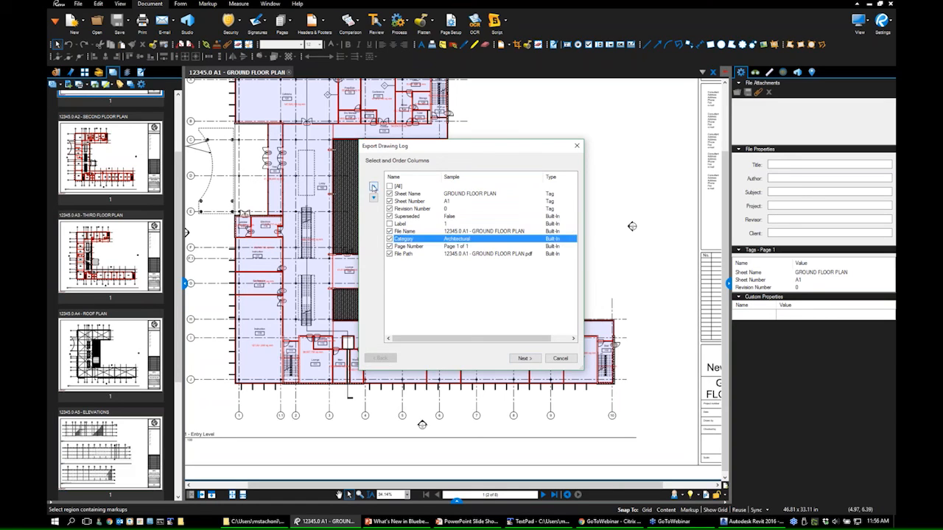
click(373, 186)
click(374, 186)
click(374, 186)
click(374, 186)
click(374, 187)
click(373, 187)
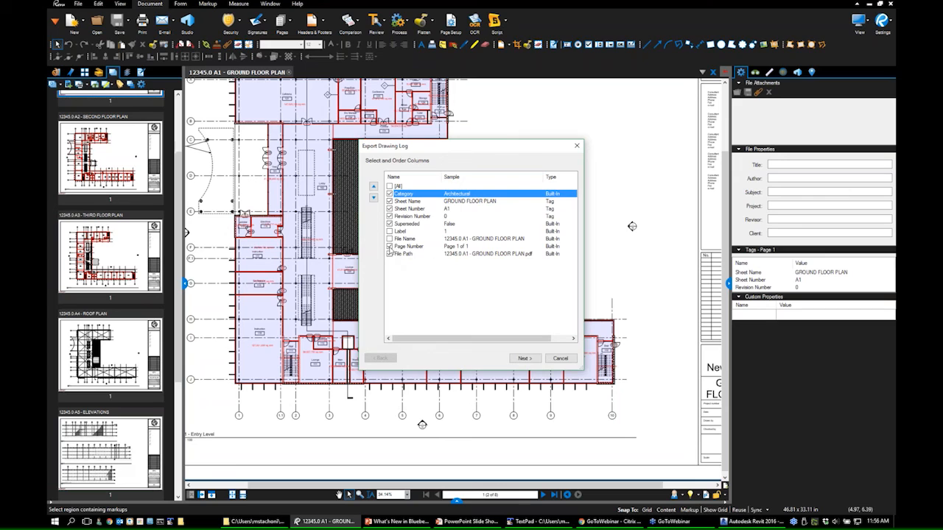
- Export the drawing log as Excel (.xlsx) with automatic export on saving the set turned on
click(523, 358)
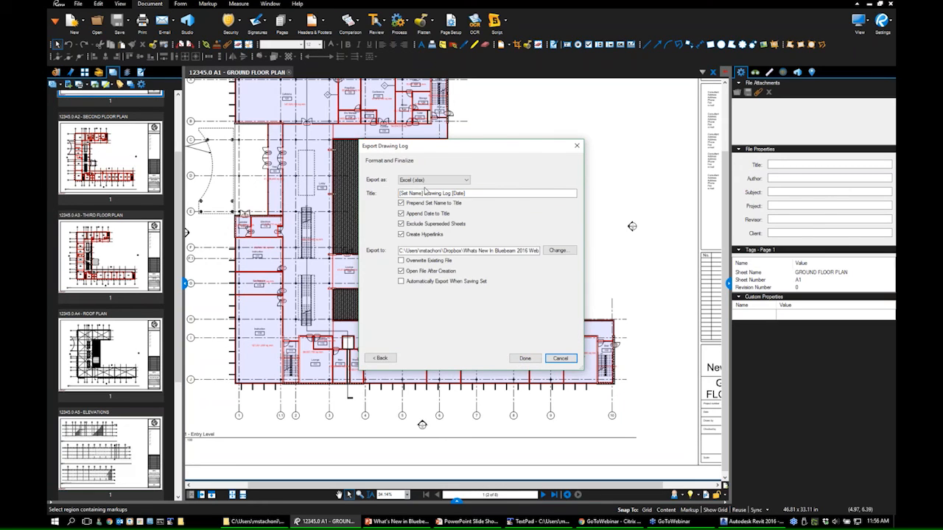
click(426, 180)
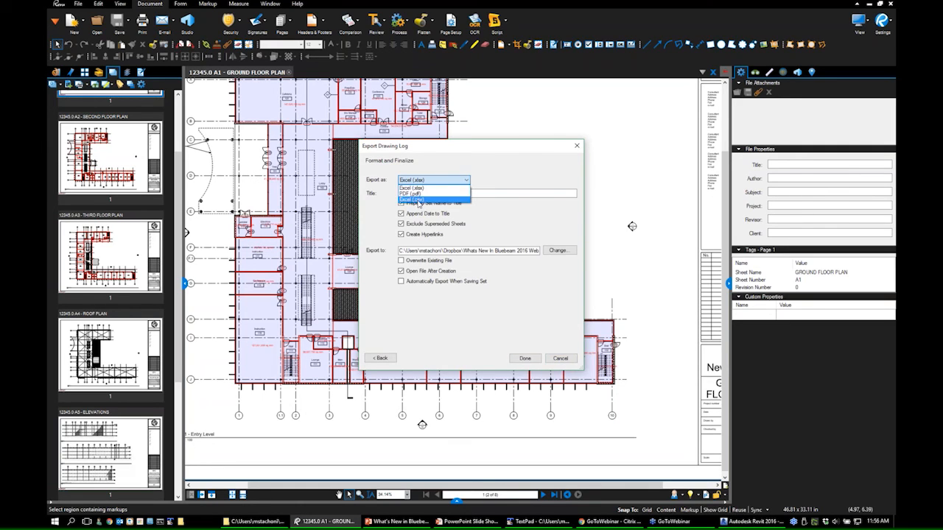
click(414, 188)
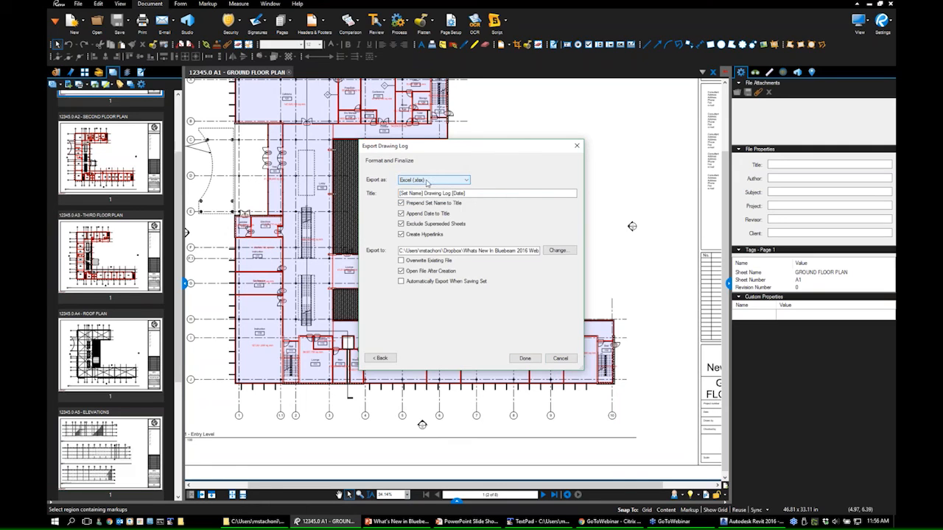
click(427, 183)
click(427, 186)
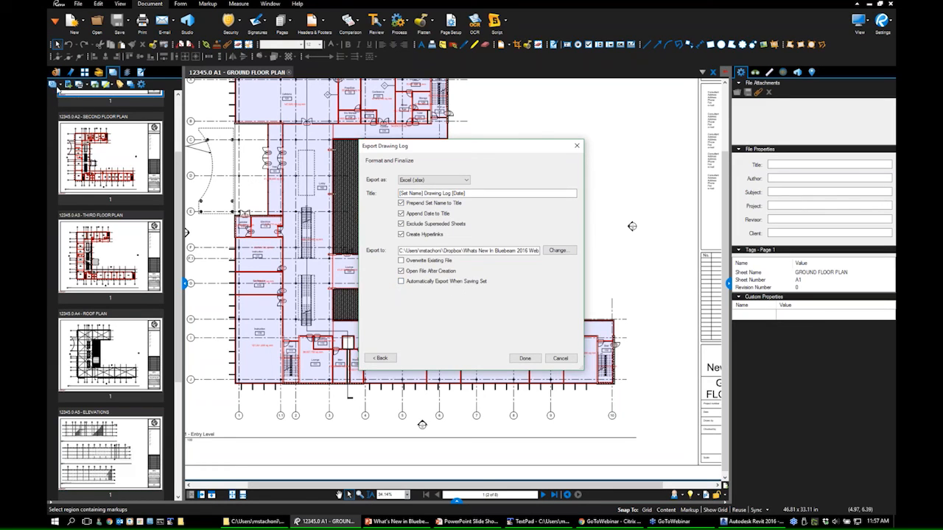
click(402, 281)
click(526, 359)
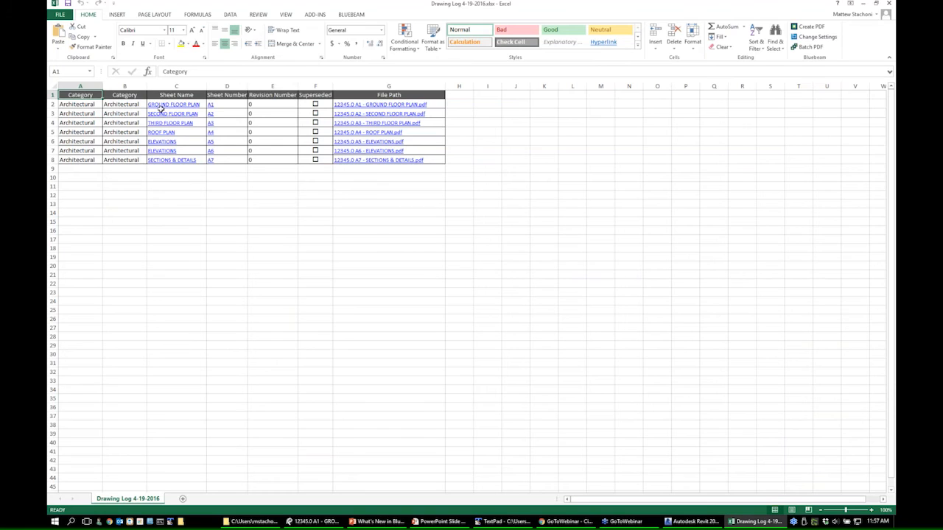
- Delete the duplicate second Category column from the exported drawing log
click(124, 86)
right_click(119, 87)
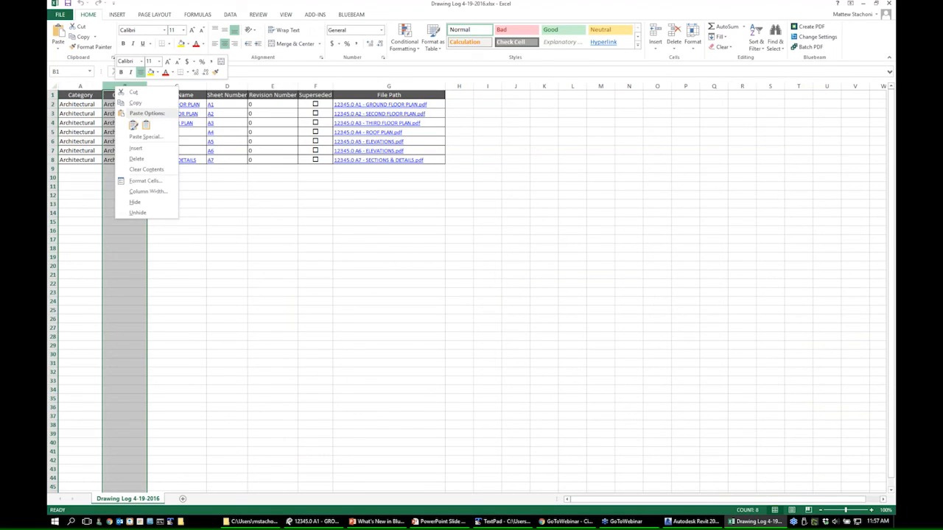
click(140, 162)
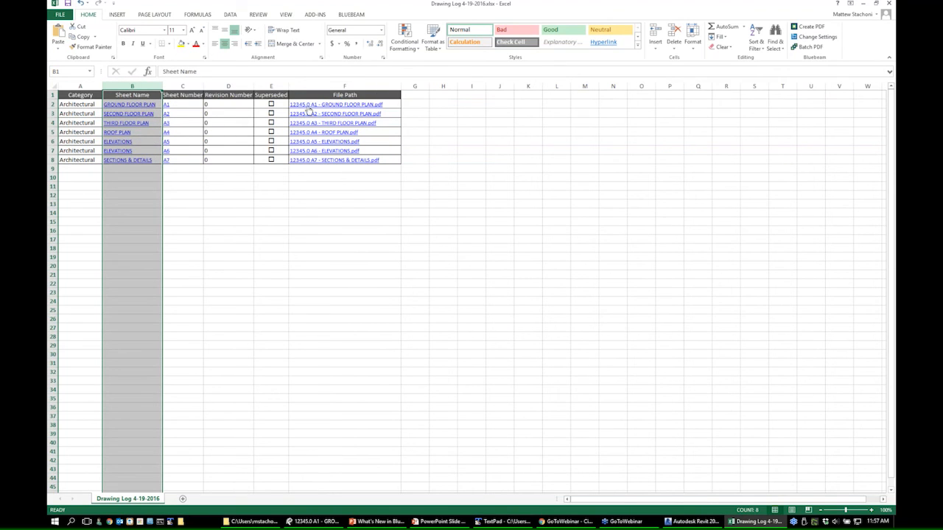
- Open the third floor plan through its sheet name link, return to the drawing log and close it without saving
click(126, 122)
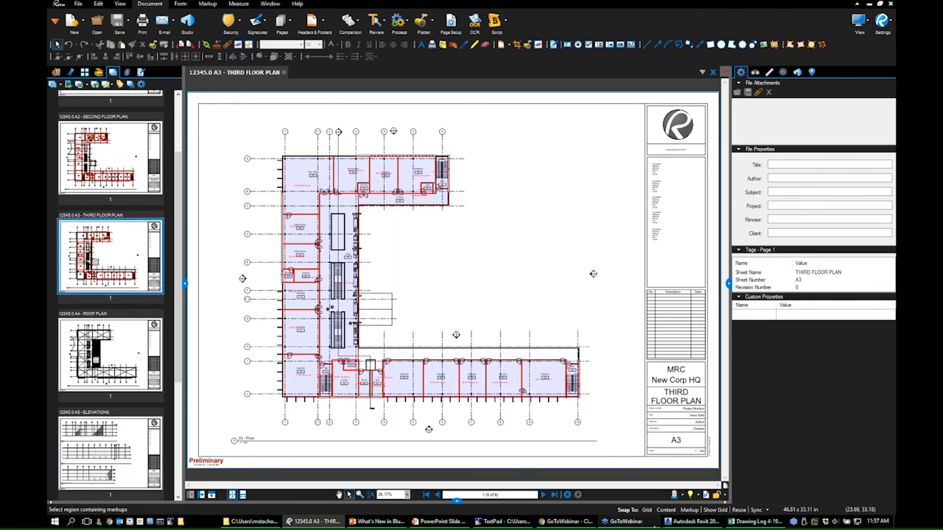
click(326, 518)
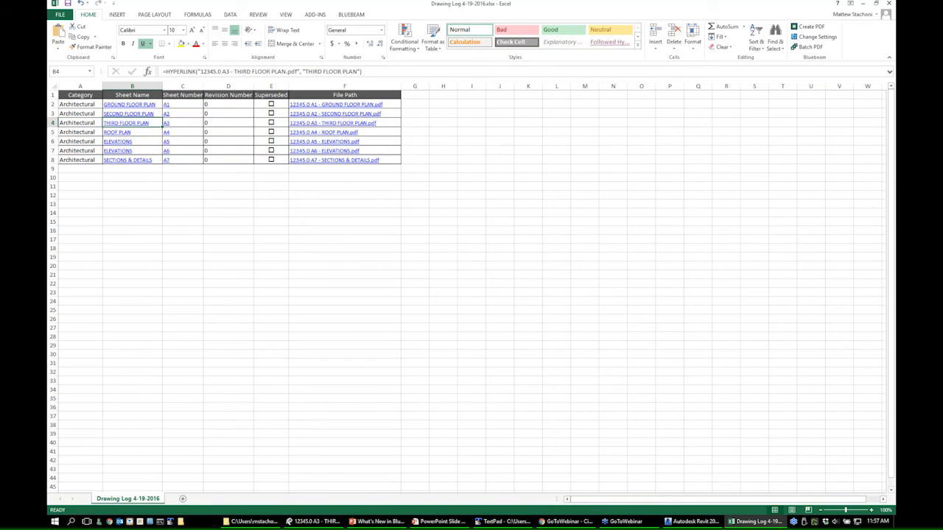
click(890, 3)
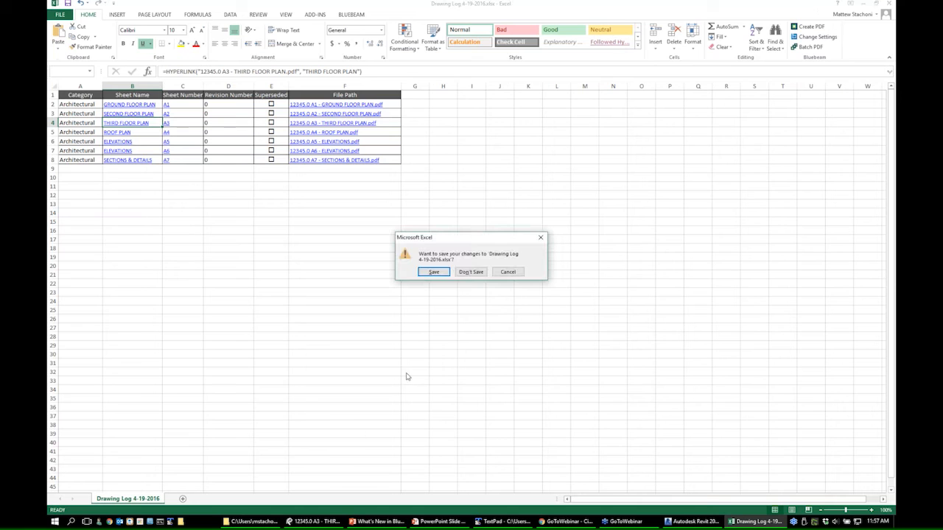
click(466, 274)
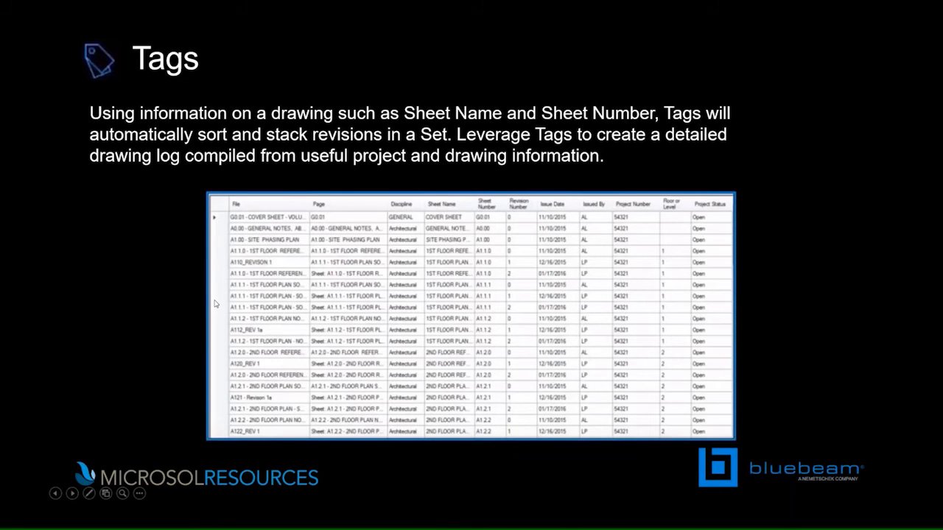
click(215, 304)
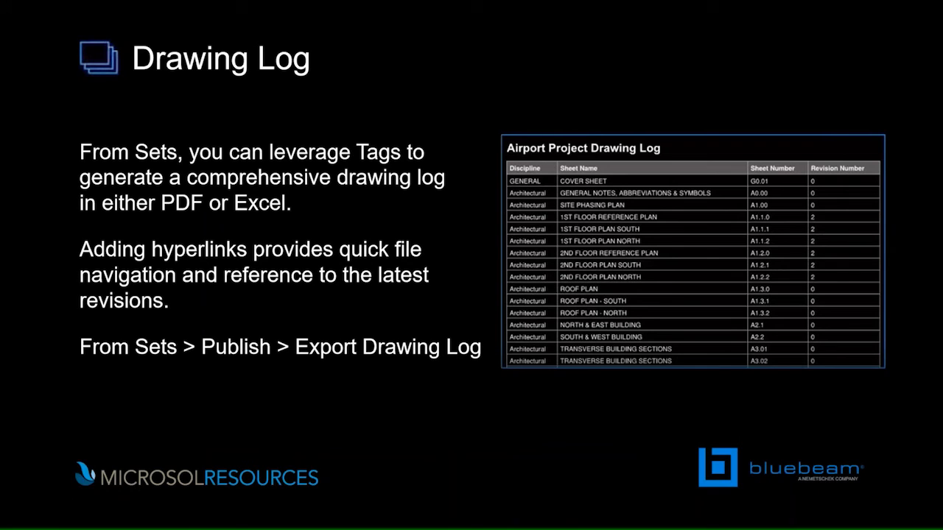
- Switch to Revu and save the set as New Set.bex in the Revit folder
key(alt+Tab)
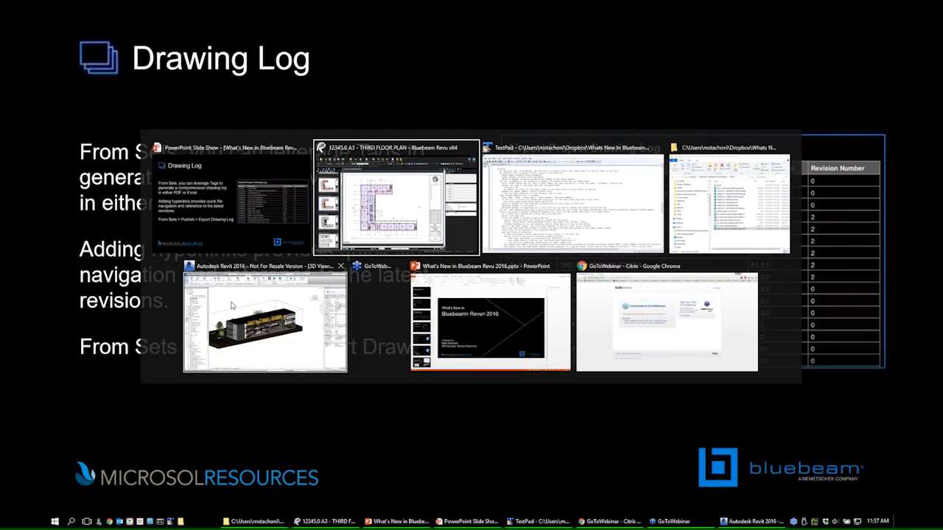
click(68, 86)
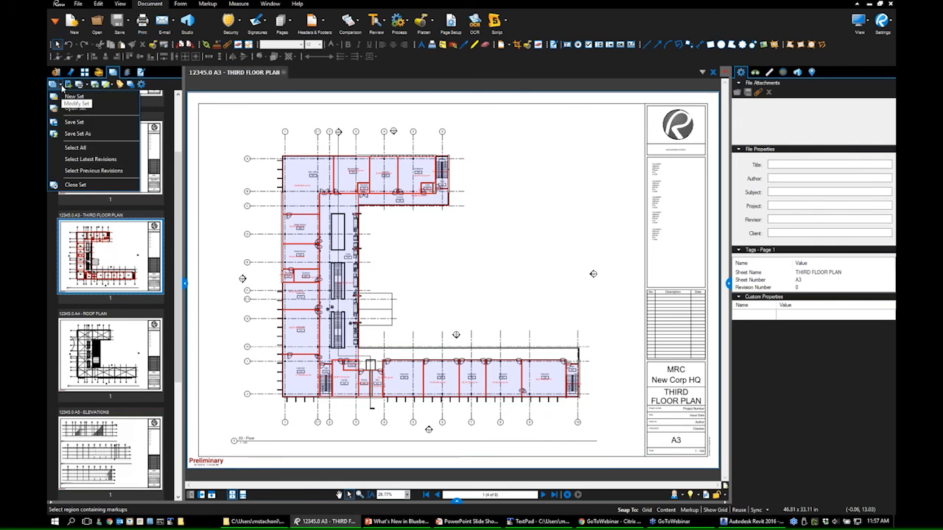
click(74, 121)
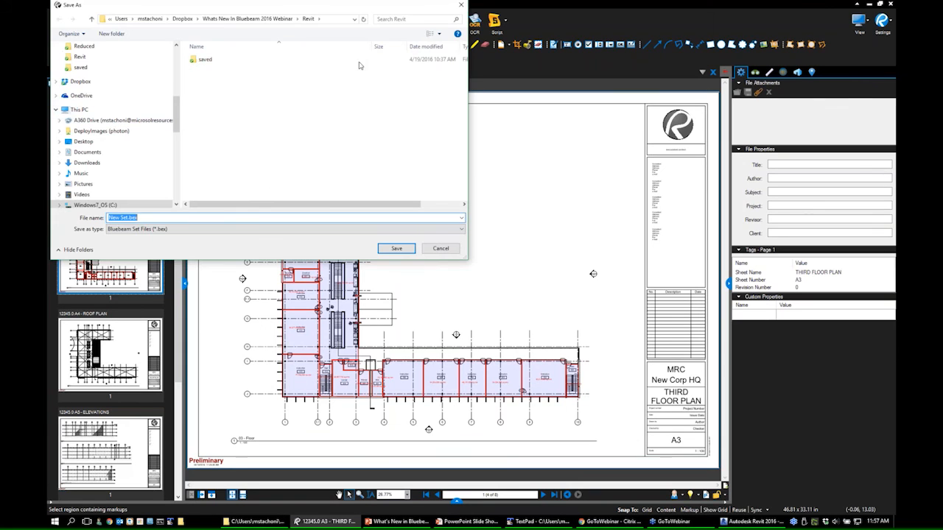
key(Return)
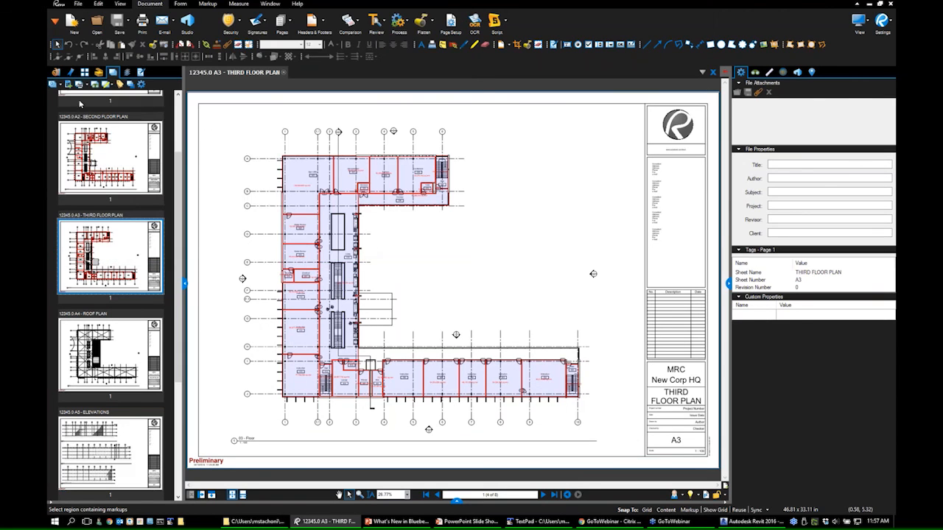
- Close the current set and open New Set.bex from the PDFs folder, accepting the notice about sets
click(62, 86)
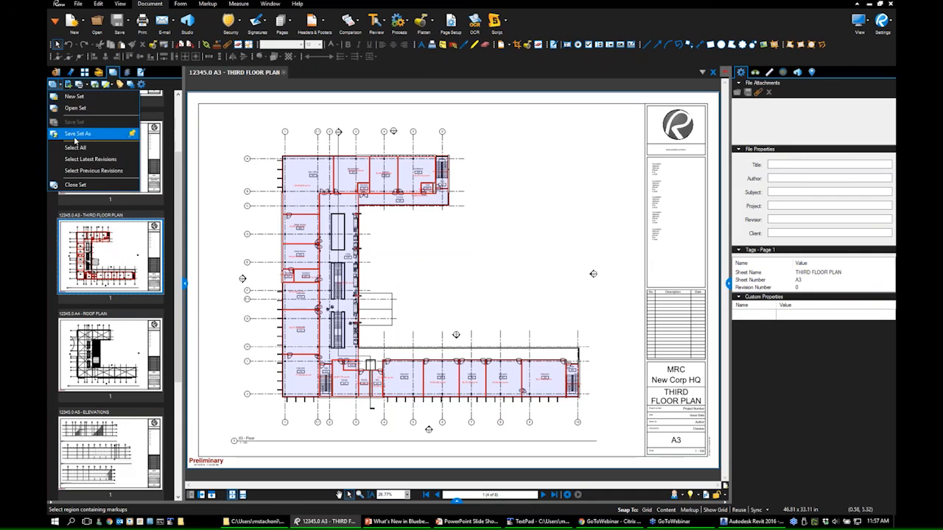
click(75, 185)
click(62, 86)
click(72, 109)
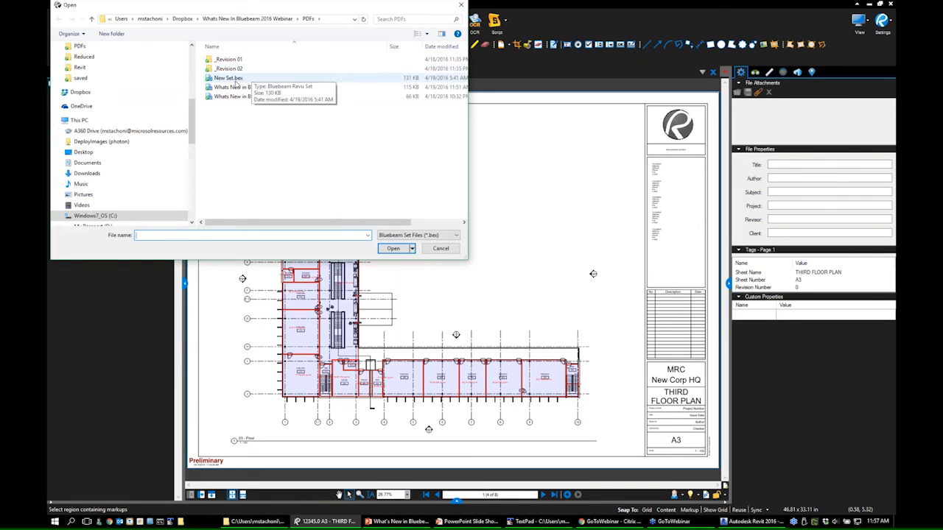
click(234, 81)
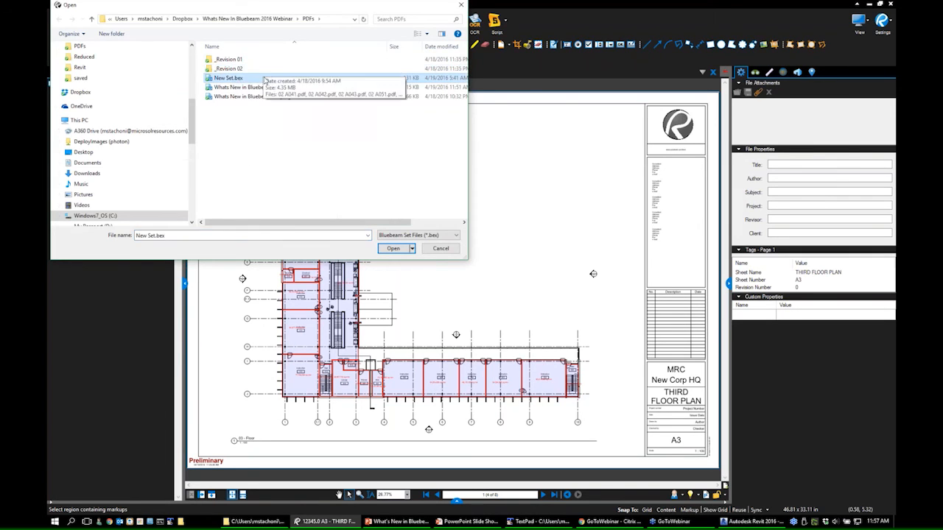
click(394, 248)
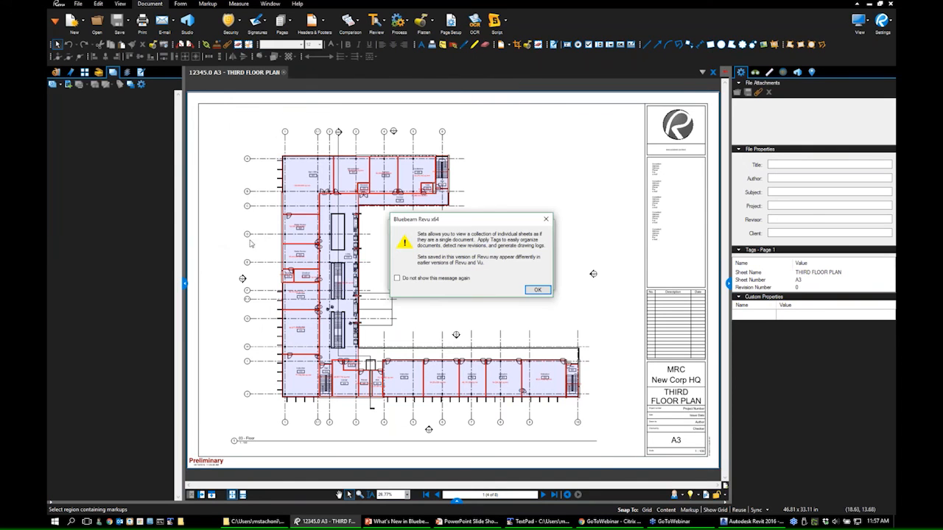
click(537, 289)
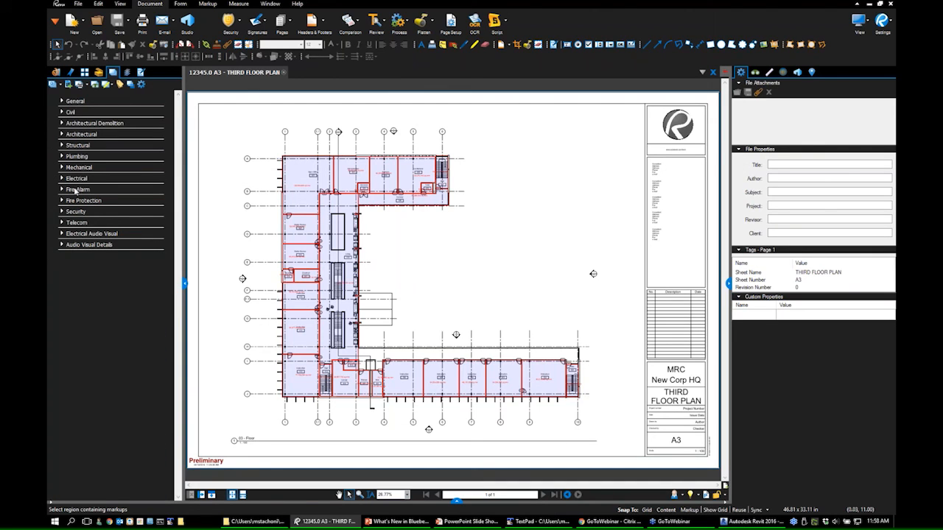
- Start a drawing log export for the opened set and move Category ahead of Sheet Number, keeping all columns included
click(106, 85)
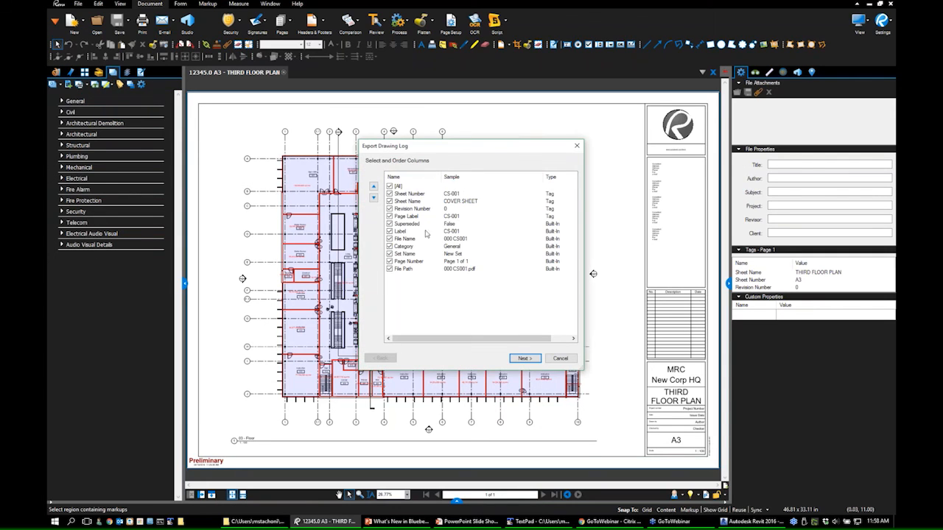
click(405, 246)
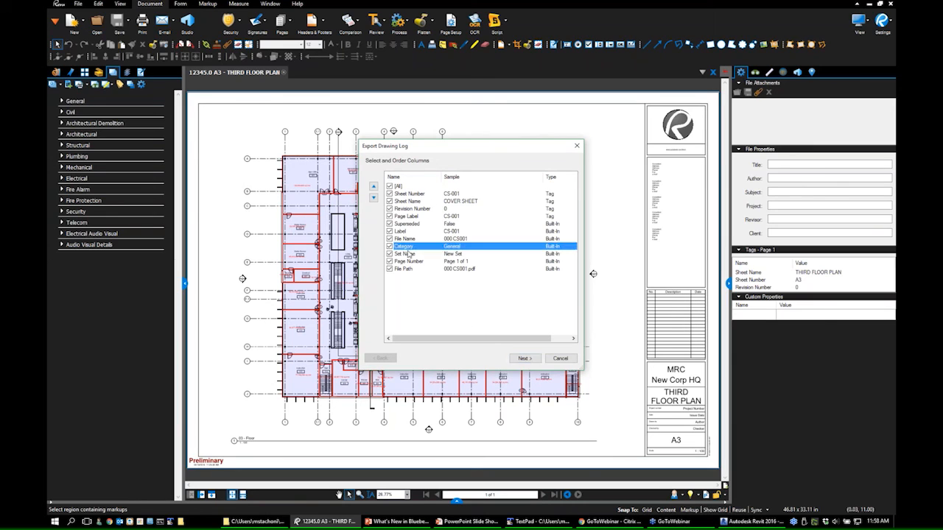
click(373, 186)
click(373, 187)
click(373, 186)
click(374, 187)
click(374, 186)
click(373, 186)
click(374, 187)
click(374, 186)
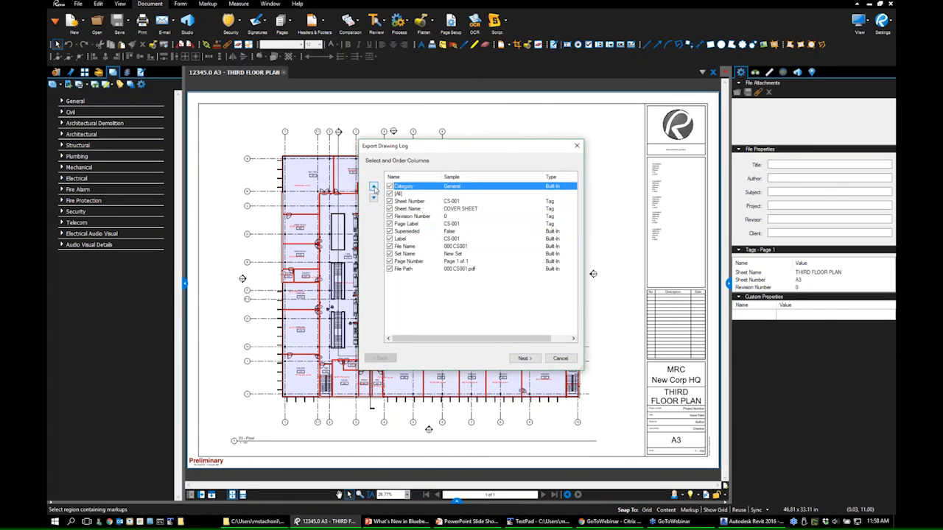
click(373, 198)
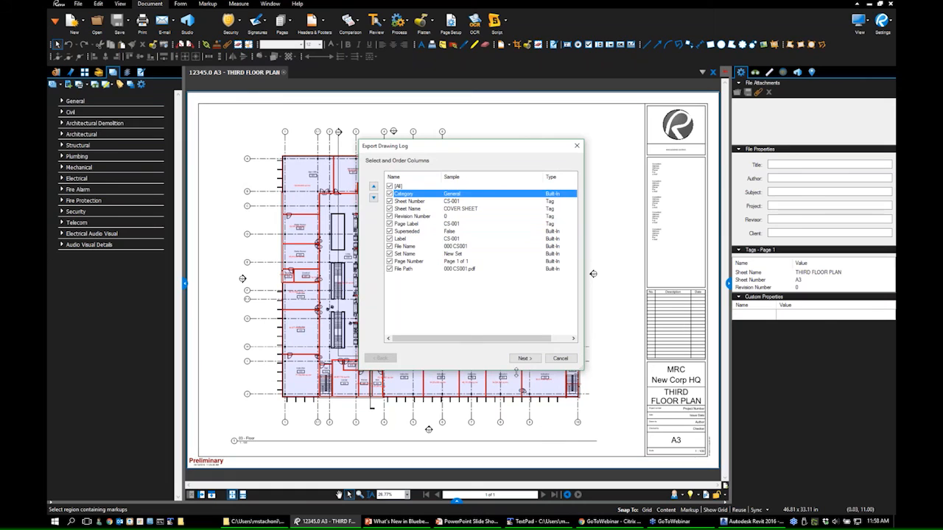
- Export the larger set's drawing log as Excel (.xlsx) and let Excel recover the workbook's content
click(524, 359)
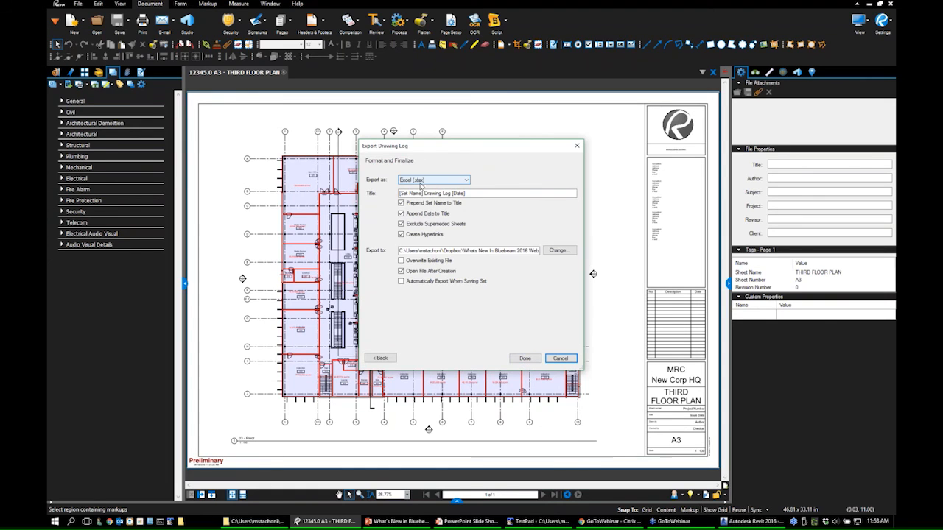
click(527, 362)
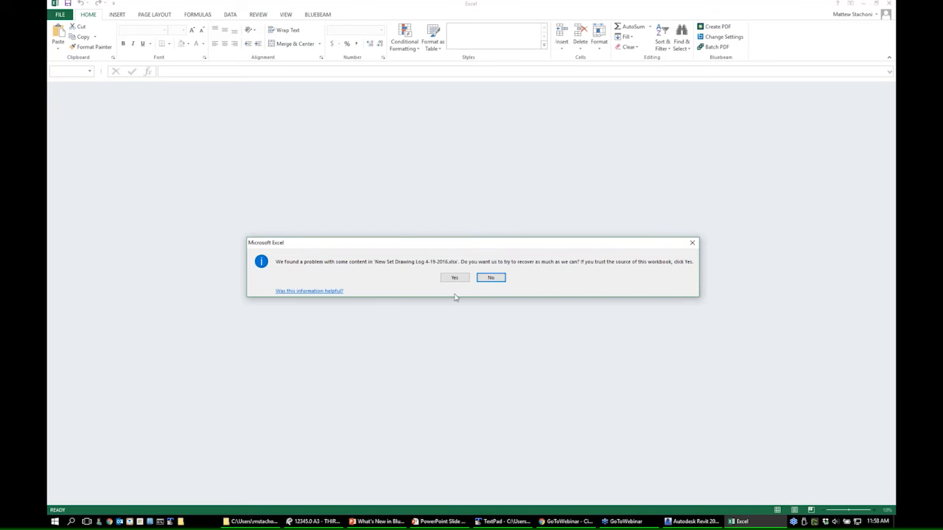
click(454, 278)
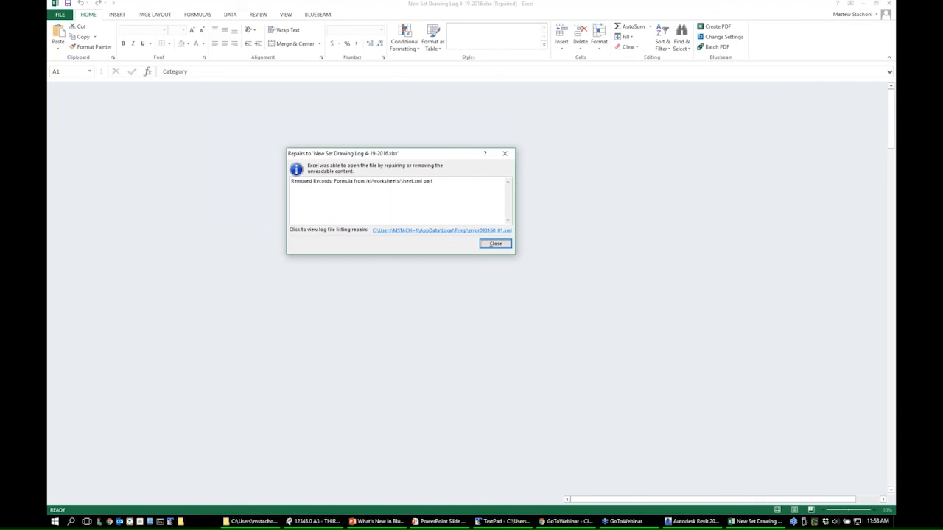
key(Return)
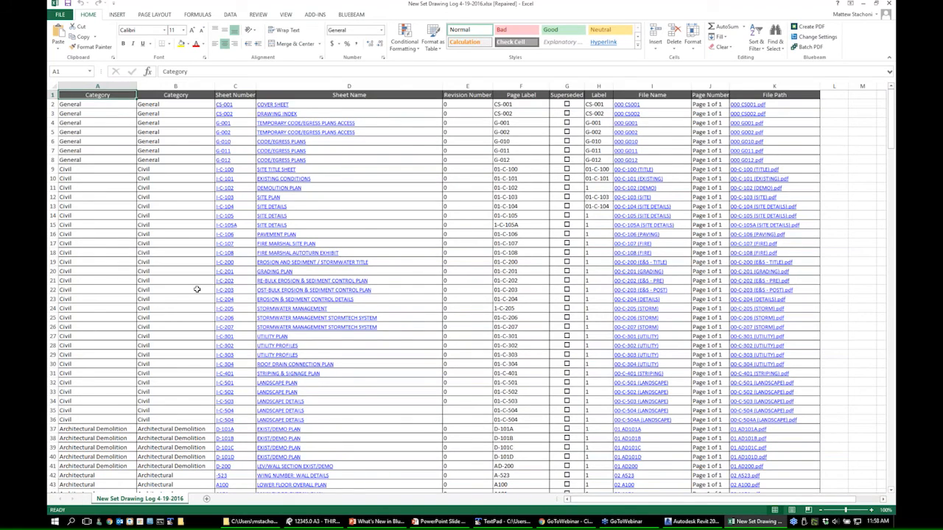
- Look through the exported drawing log and open the civil Utility Plan sheet through its sheet name link
scroll(197, 290, down, 2)
drag(890, 147, 889, 94)
click(274, 338)
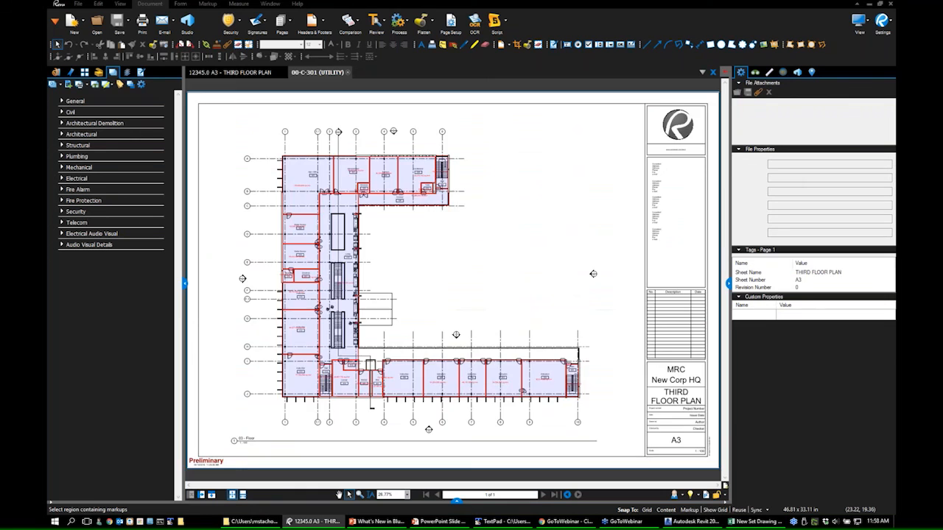
- Close the civil Utility Plan drawing and the Third Floor Plan drawing so that no document stays open
key(Return)
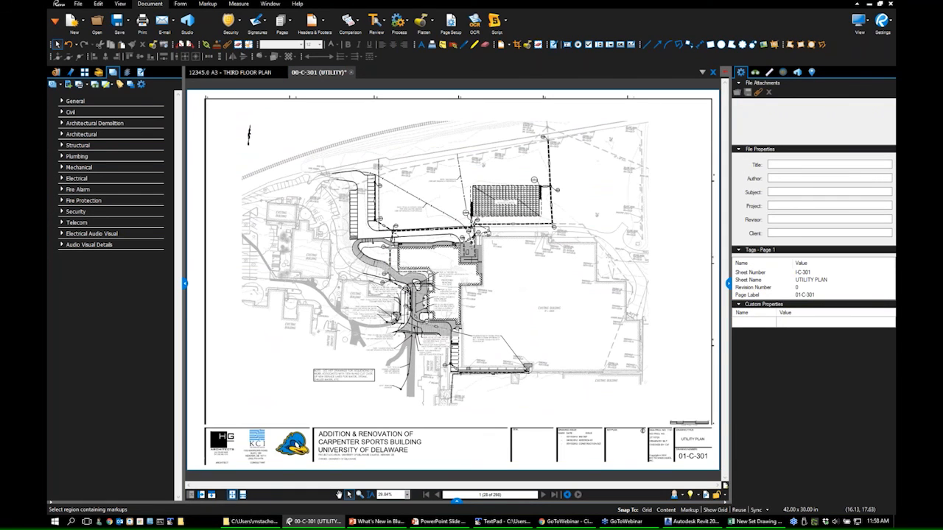
key(ctrl)
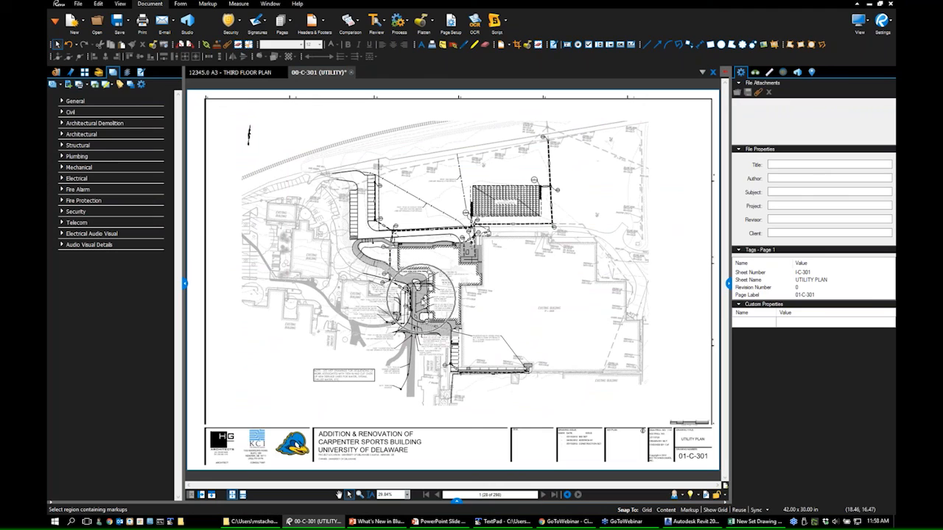
click(351, 73)
click(477, 302)
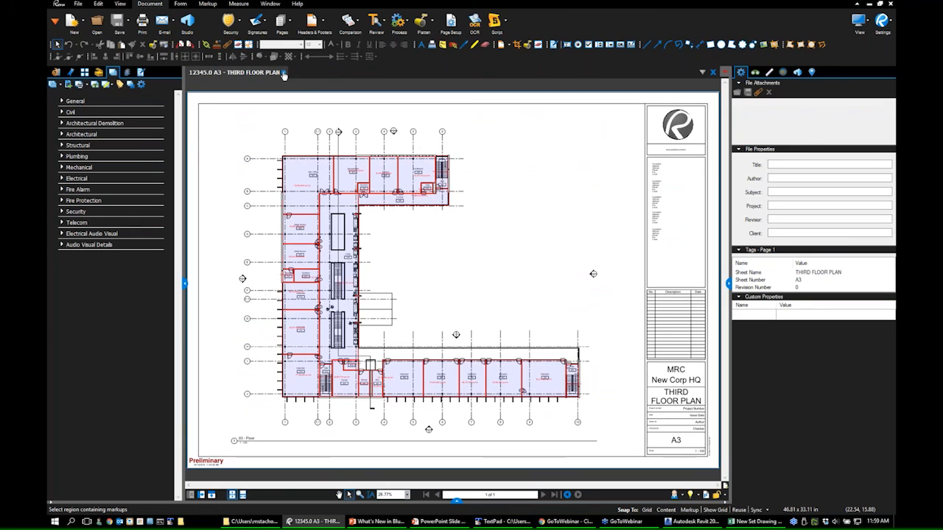
click(63, 156)
click(63, 157)
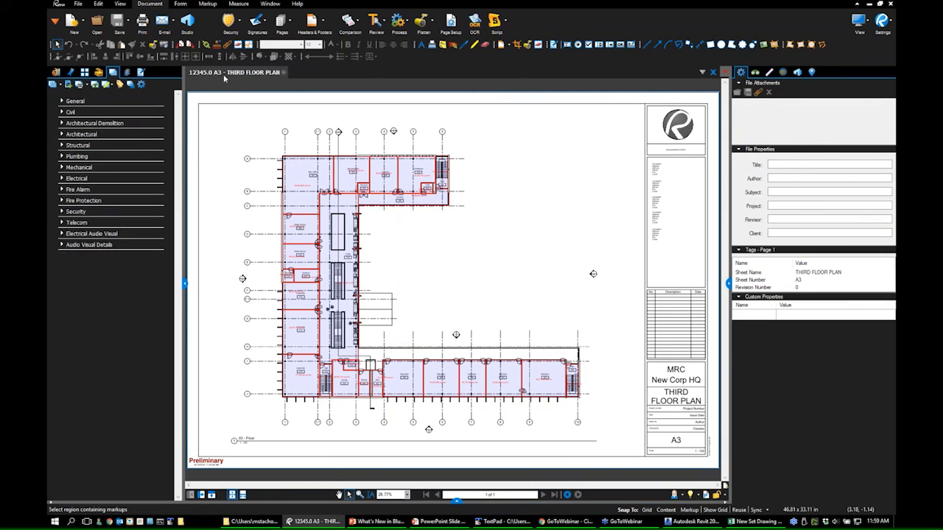
click(283, 73)
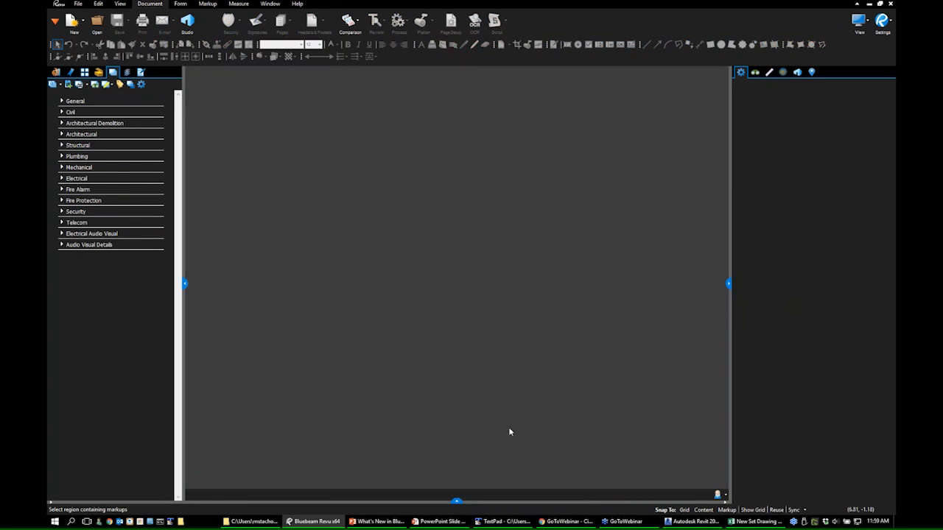
- Open Start_rac_advanced_sample_project.pdf from the recent files and view its floor plan pages
click(56, 72)
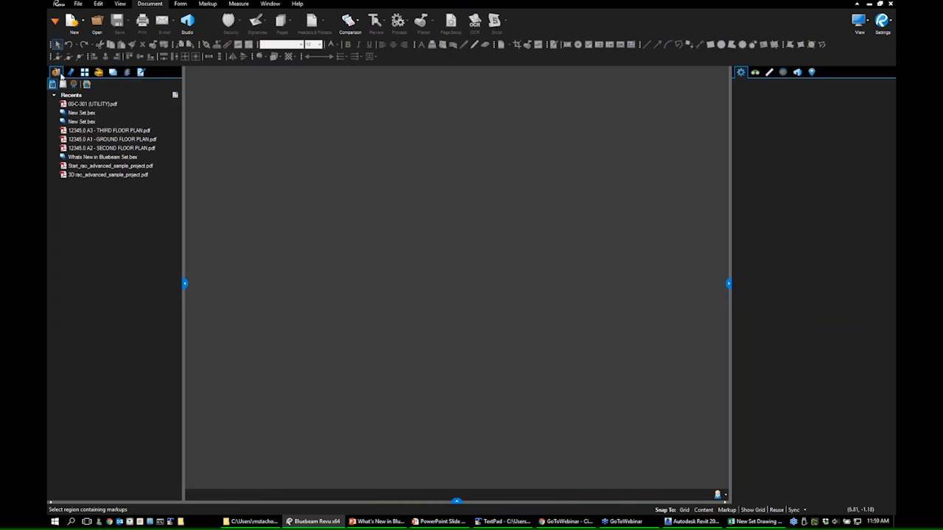
click(98, 169)
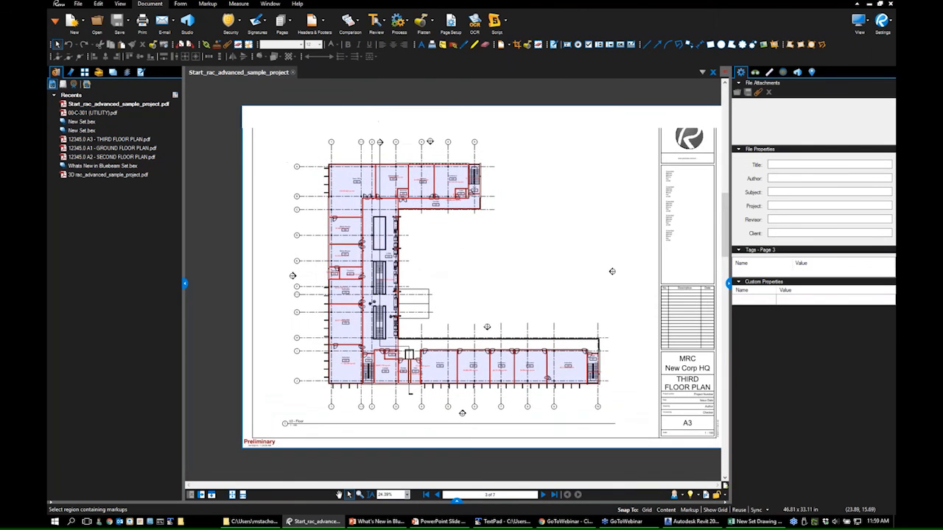
drag(427, 250, 442, 250)
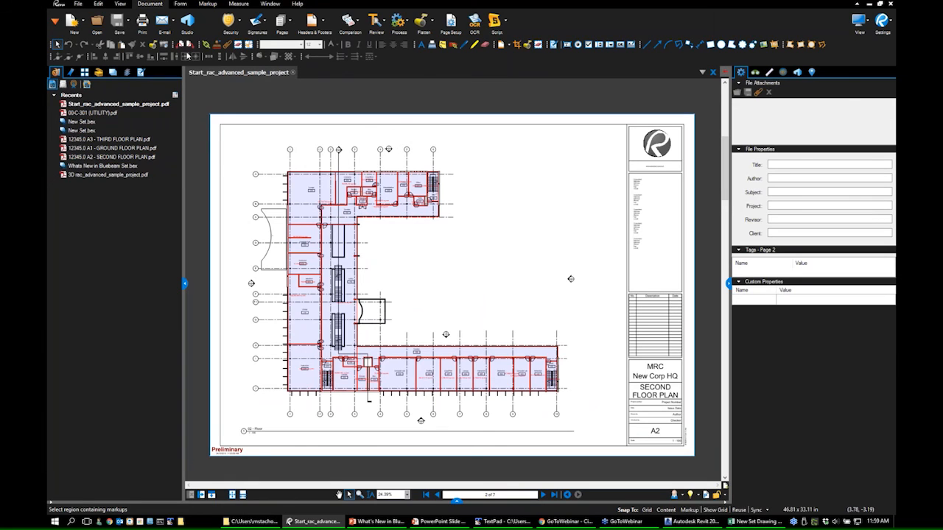
- Start a new Batch Link, add the open sample project file and proceed to generating search terms
click(77, 3)
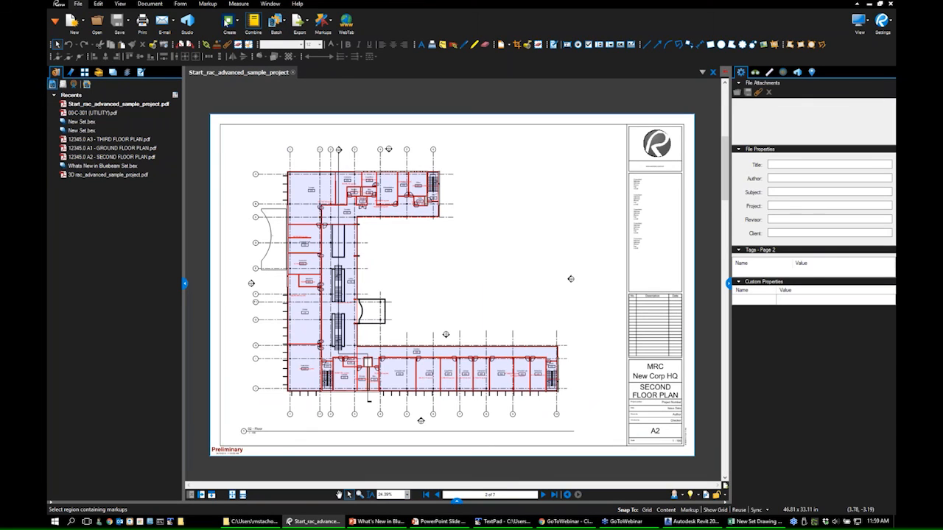
click(286, 24)
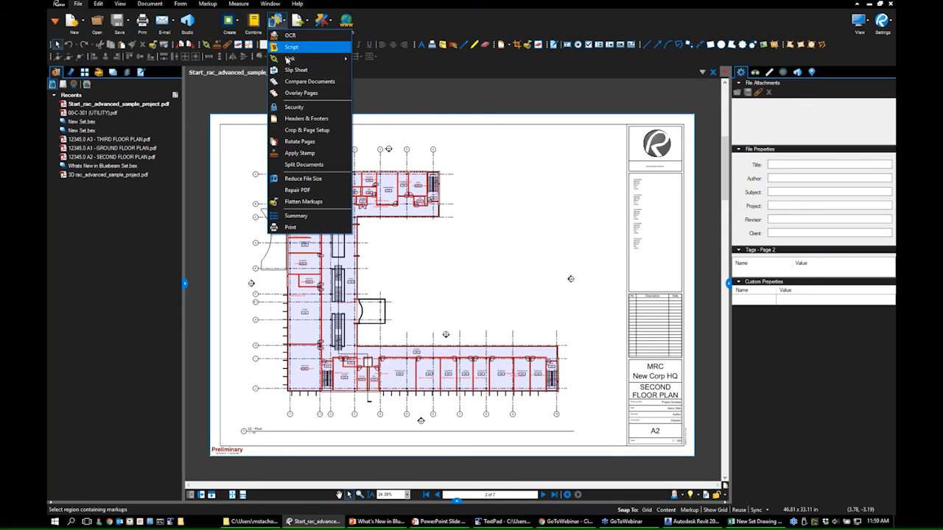
mouse_move(294, 60)
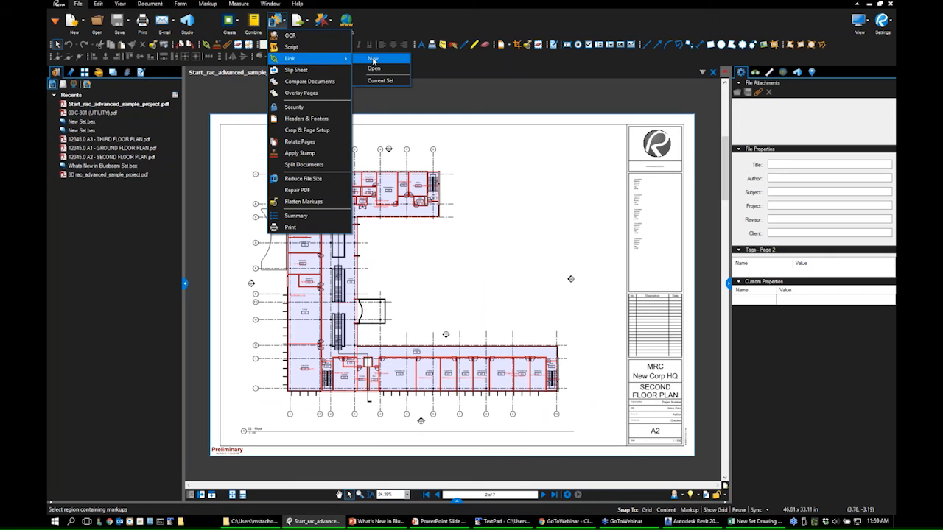
click(374, 61)
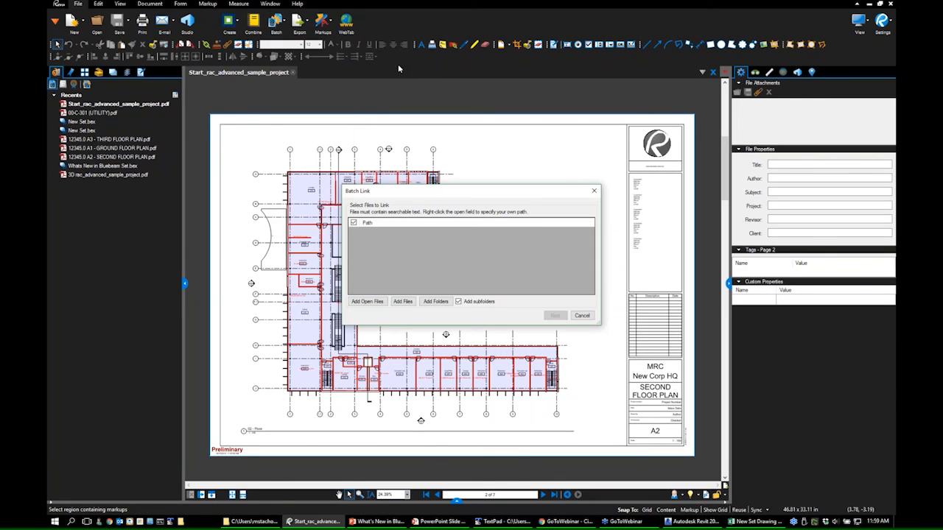
click(367, 302)
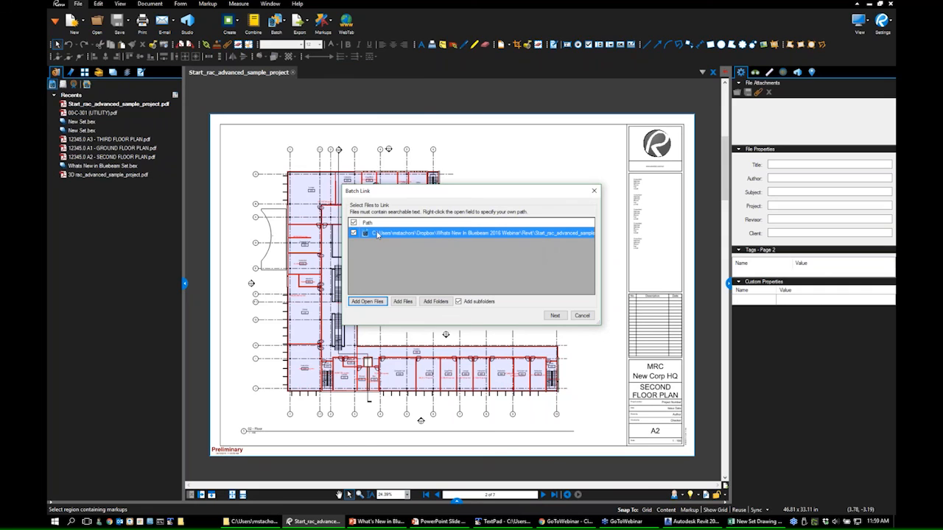
click(555, 317)
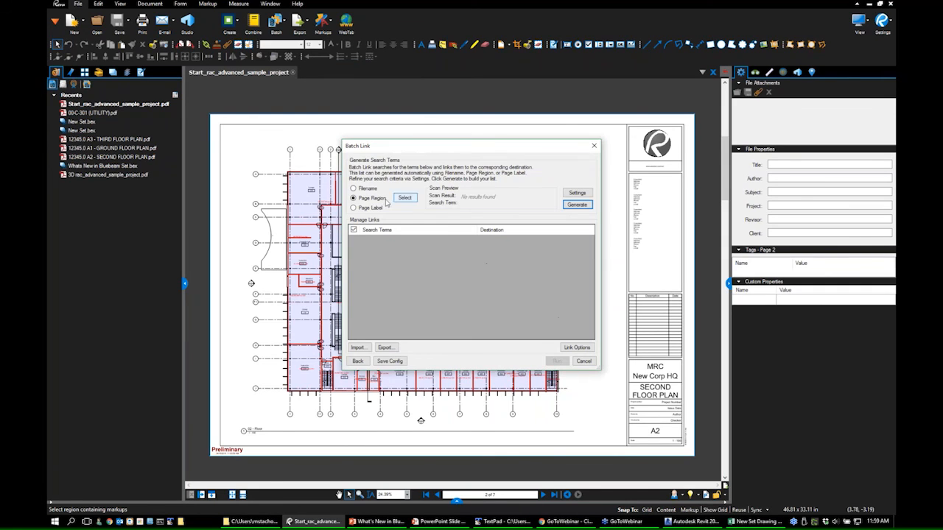
- Try the Filename and Page Region sources for the search terms, settle on Page Label, and check the search term settings with no filter
drag(398, 152, 410, 170)
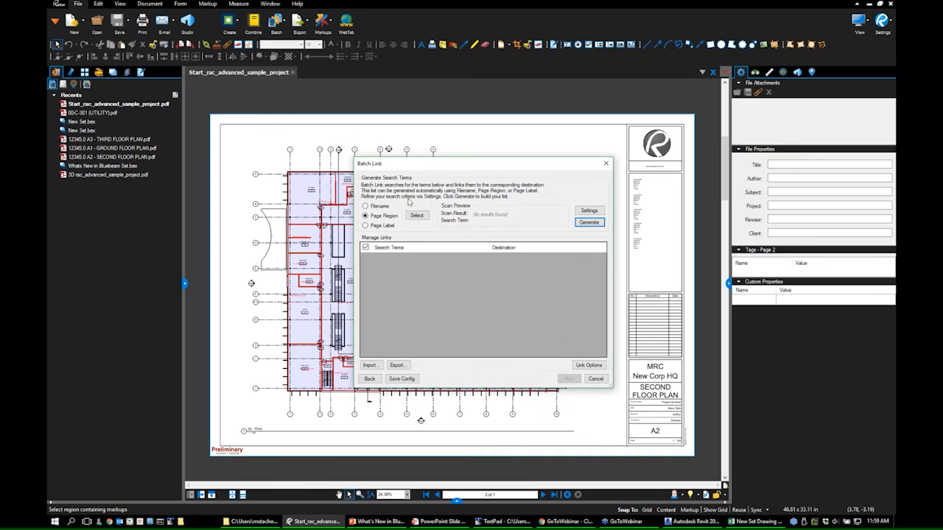
click(366, 225)
click(376, 215)
click(377, 210)
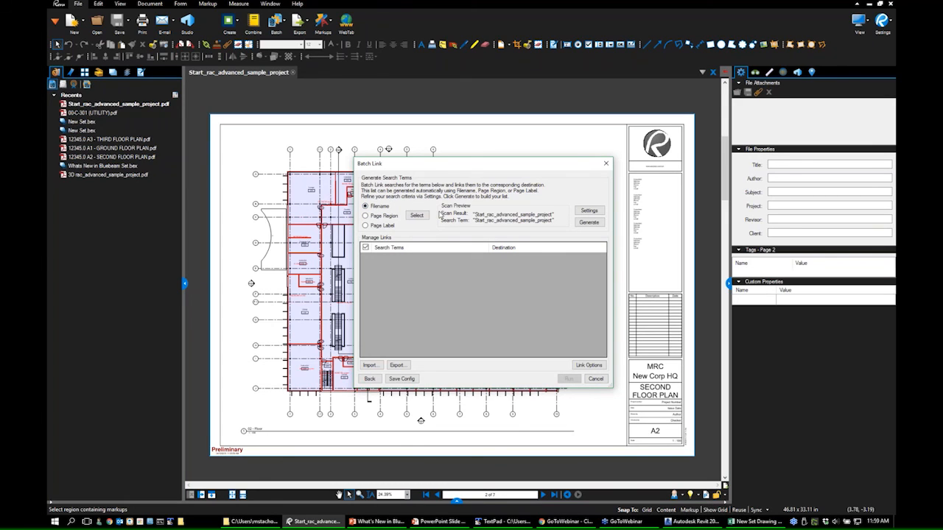
click(375, 217)
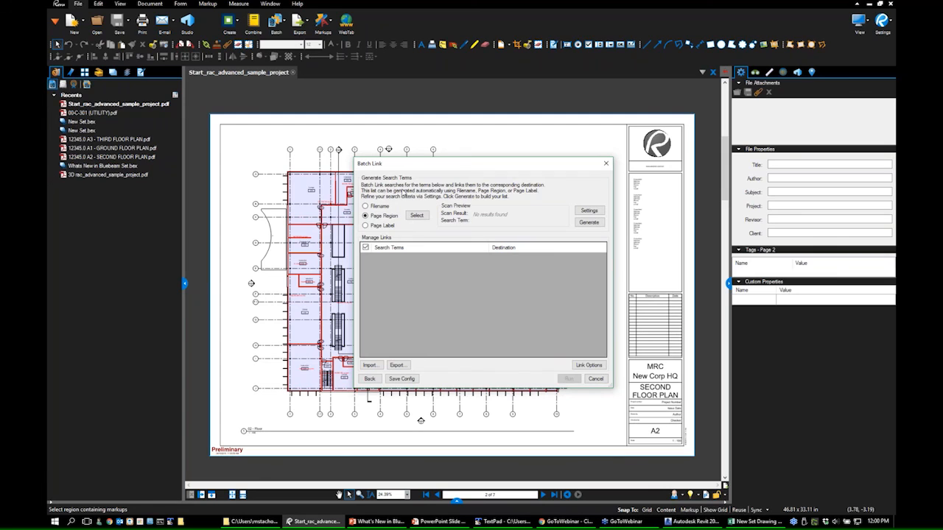
drag(456, 170, 451, 177)
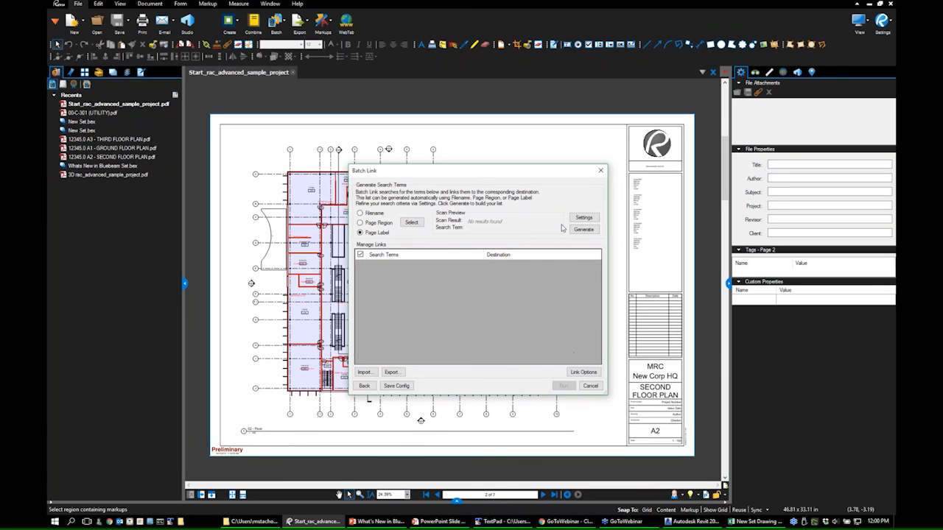
click(583, 217)
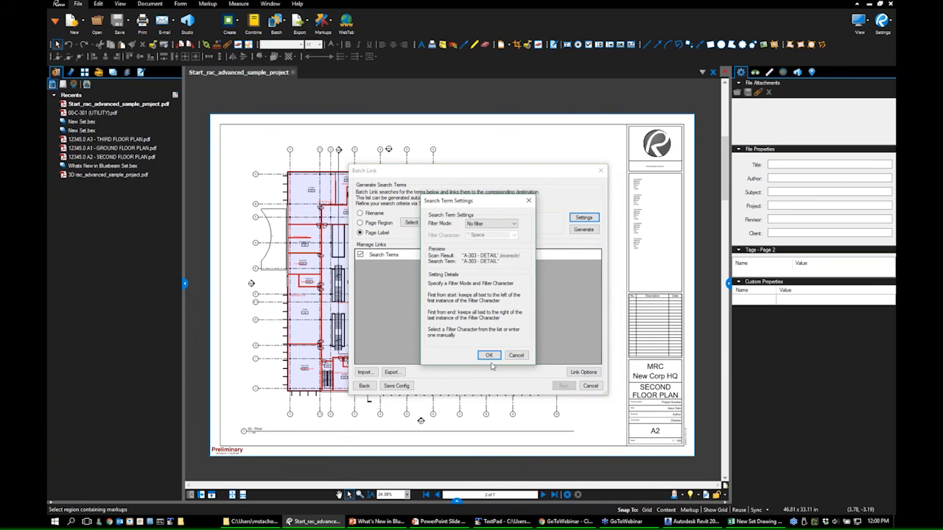
click(488, 356)
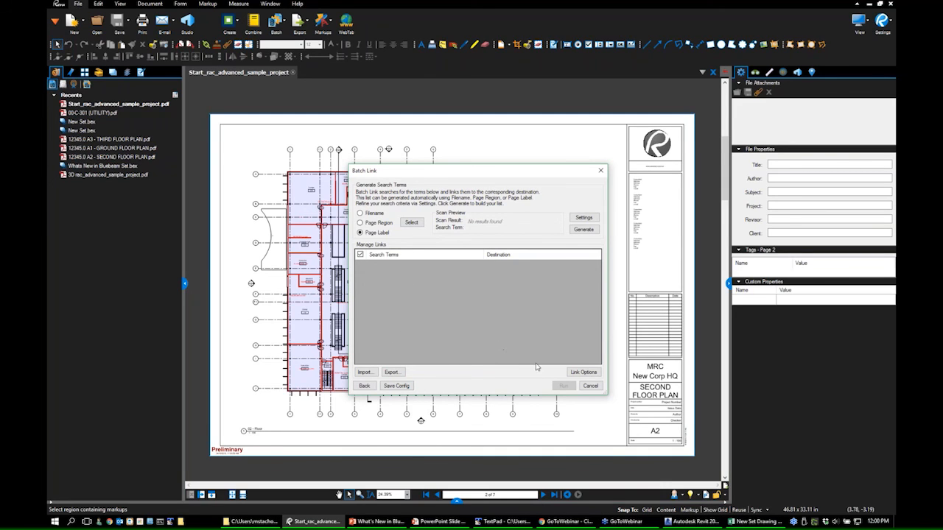
- Try defining a page region around the A5 sheet reference in the elevation marker on the ground floor plan
click(411, 223)
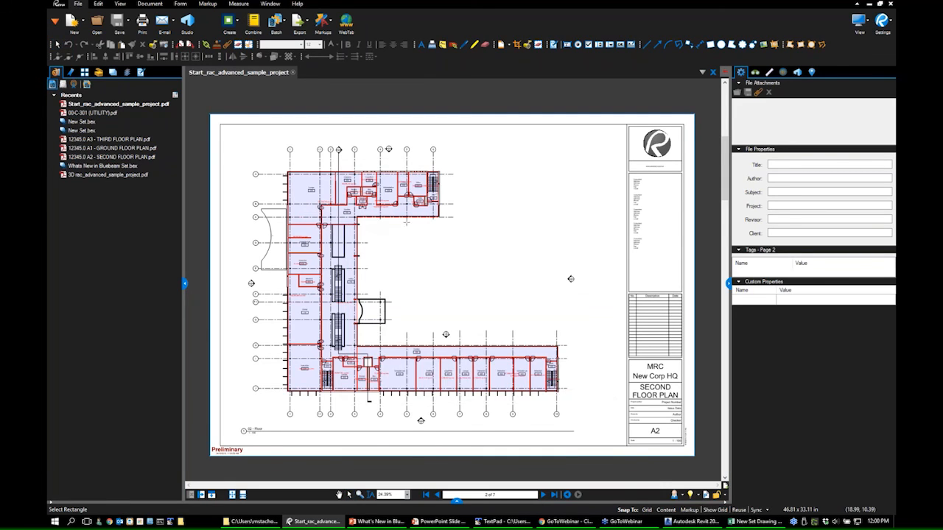
scroll(391, 162, up, 2)
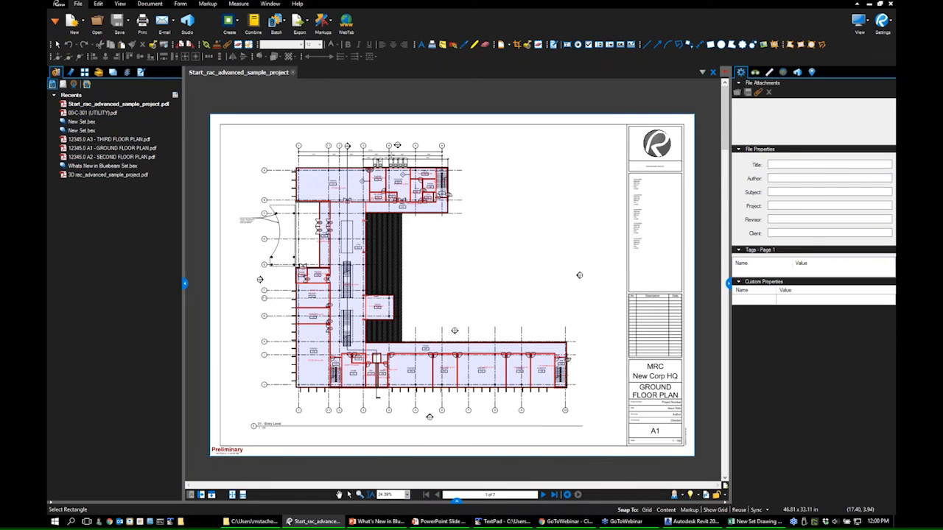
scroll(398, 146, up, 8)
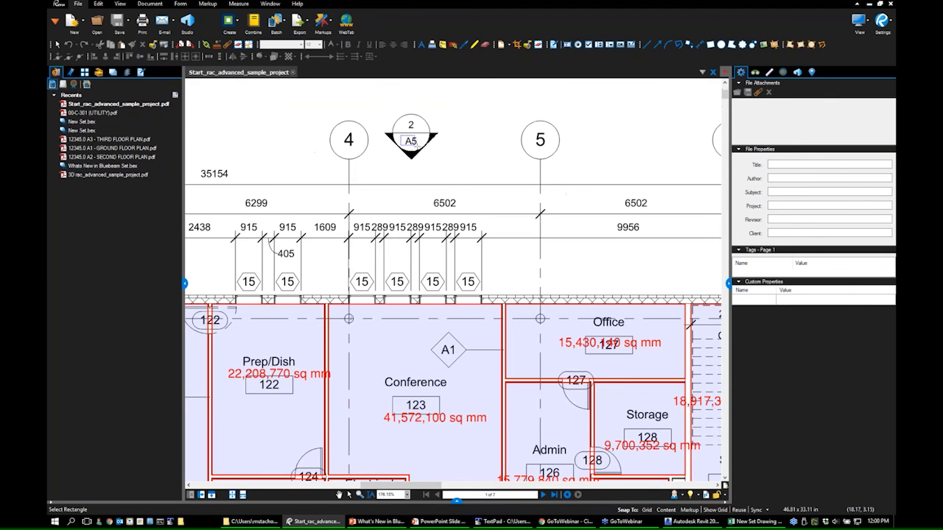
drag(400, 135, 425, 148)
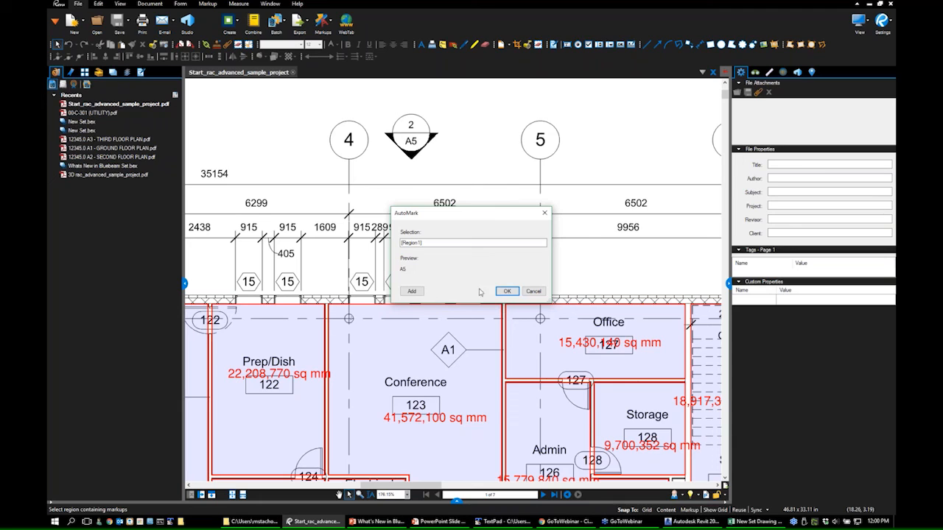
click(532, 292)
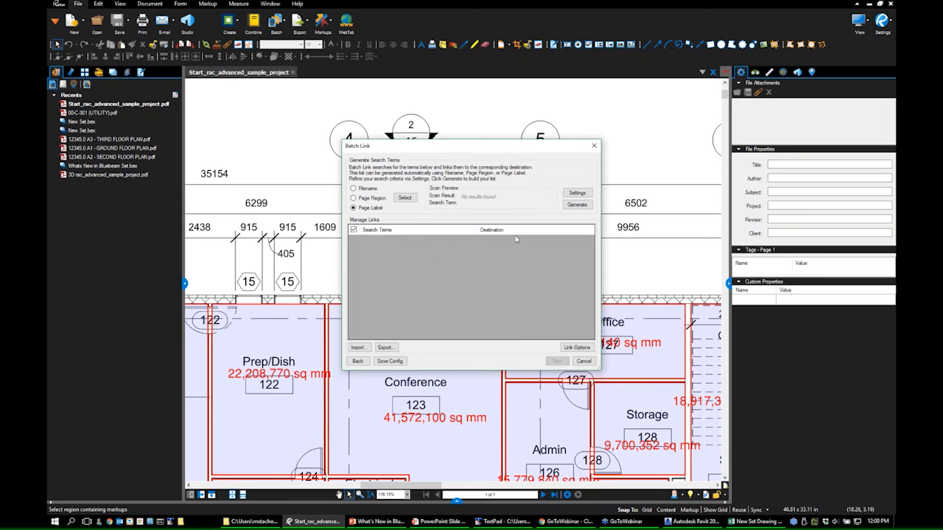
- Set the search term filter mode to First from start with Space as the filter character
click(576, 193)
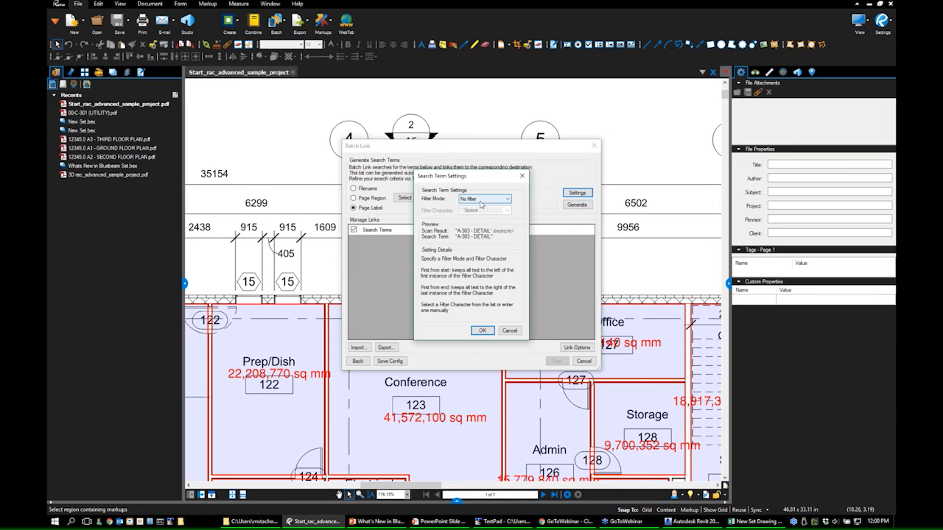
click(484, 199)
click(476, 207)
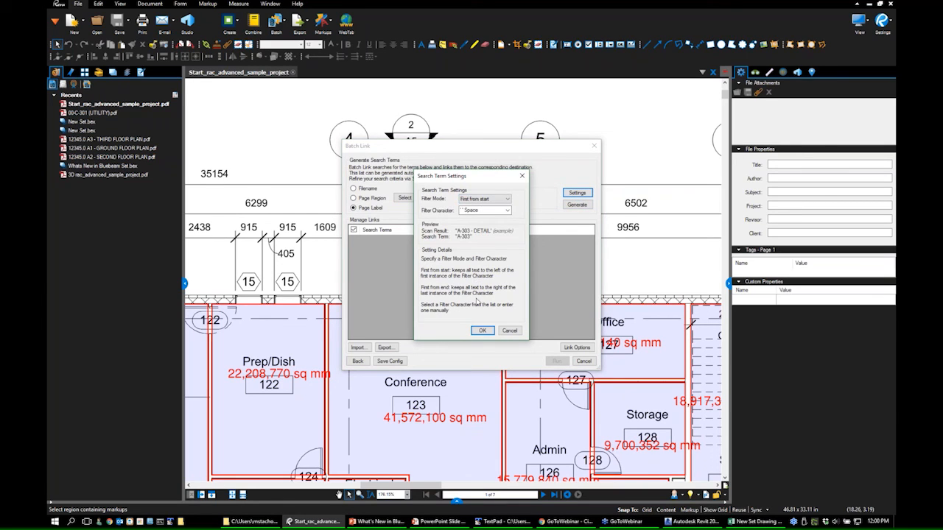
click(483, 330)
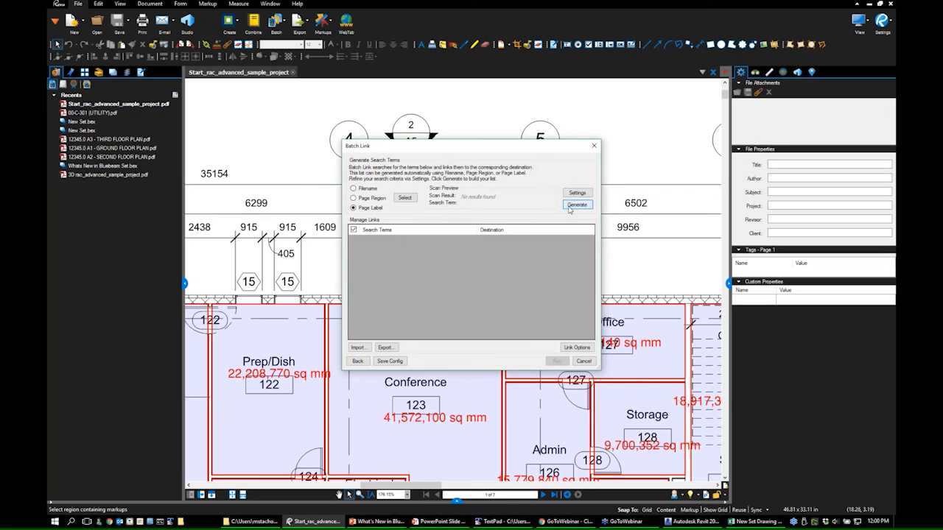
- Try the colour, line width and Fill style options for the batch links, and settle on an orange Underline with line width 1.00
click(569, 348)
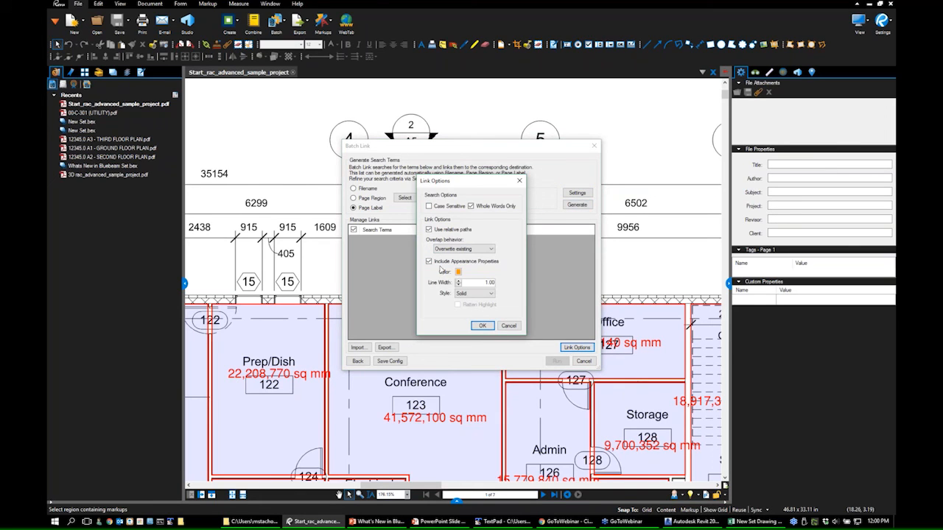
drag(451, 184, 560, 166)
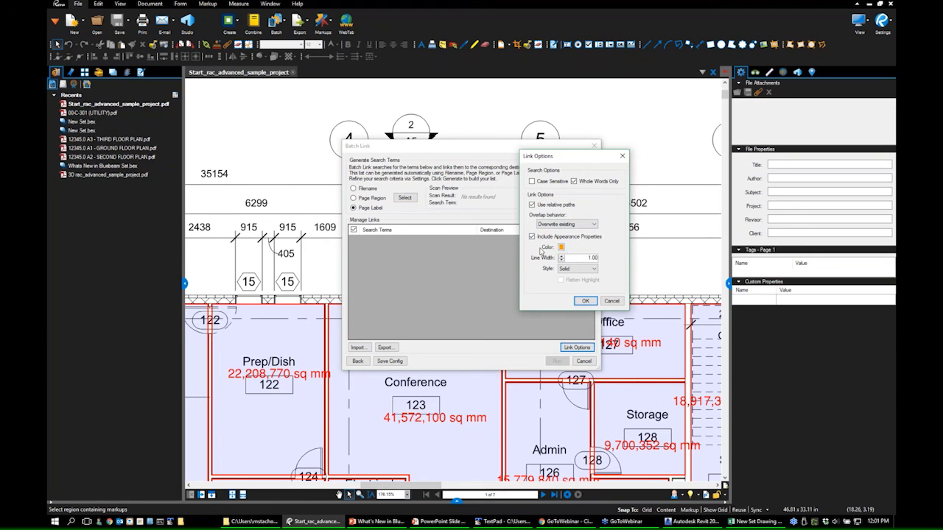
click(562, 249)
click(579, 284)
click(561, 261)
click(575, 268)
click(572, 278)
click(576, 269)
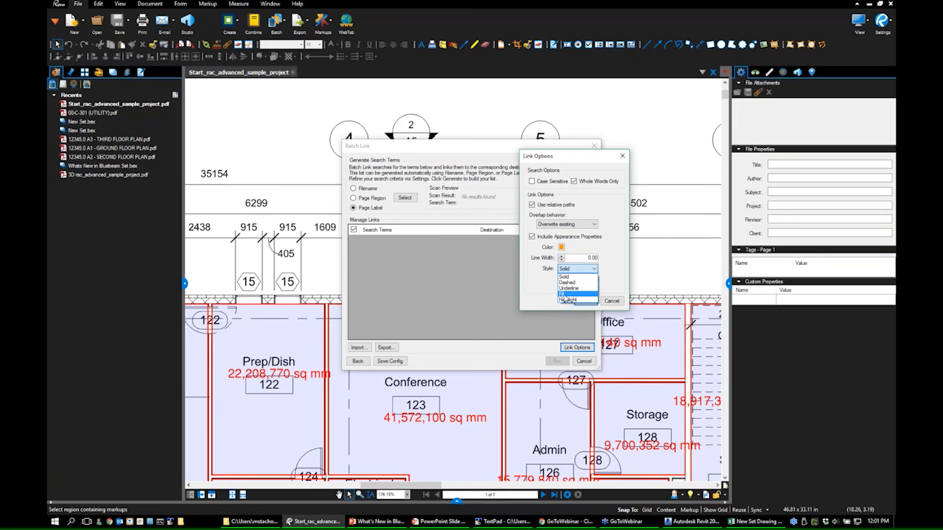
click(563, 294)
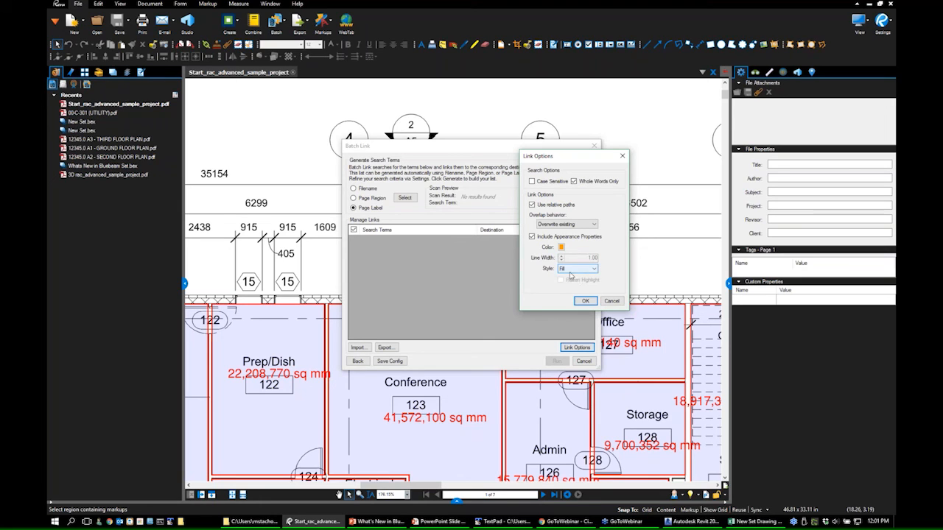
click(575, 269)
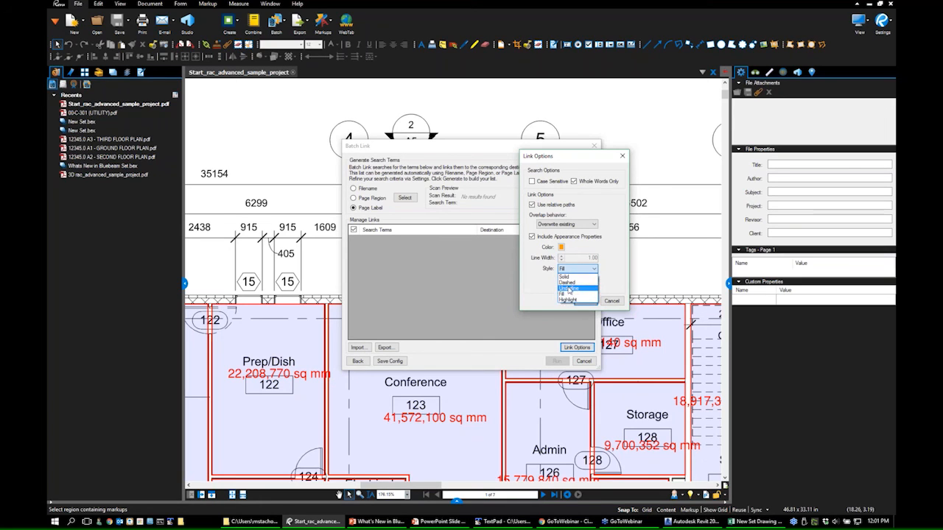
click(569, 289)
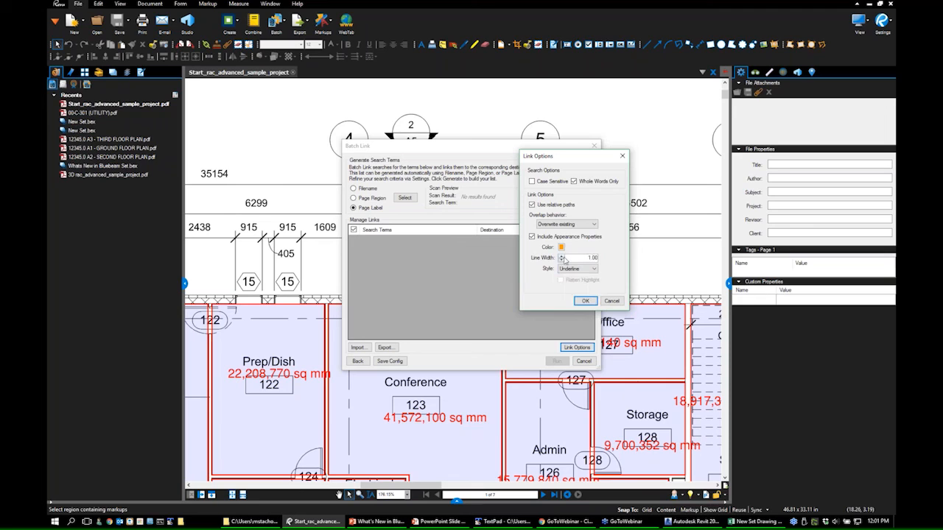
click(585, 301)
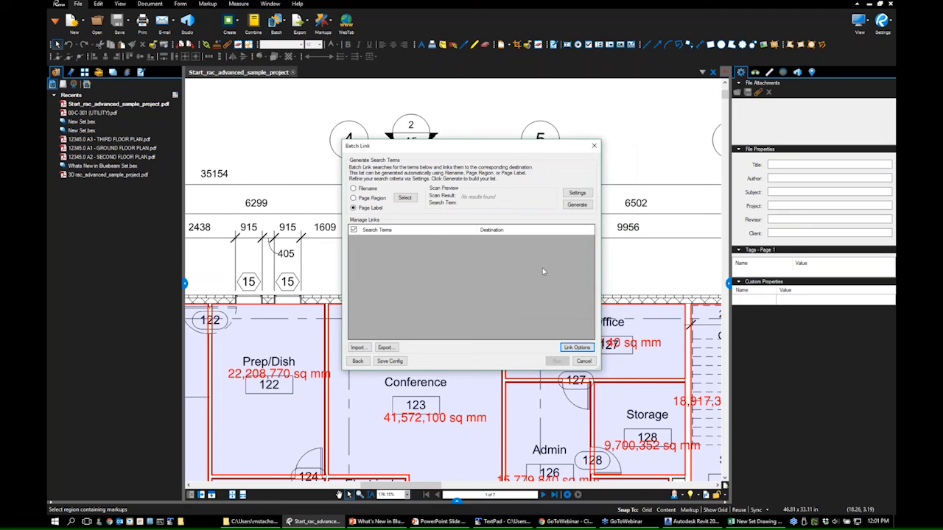
- Set the search term source to a page region around the A5 sheet reference in the elevation marker
click(381, 362)
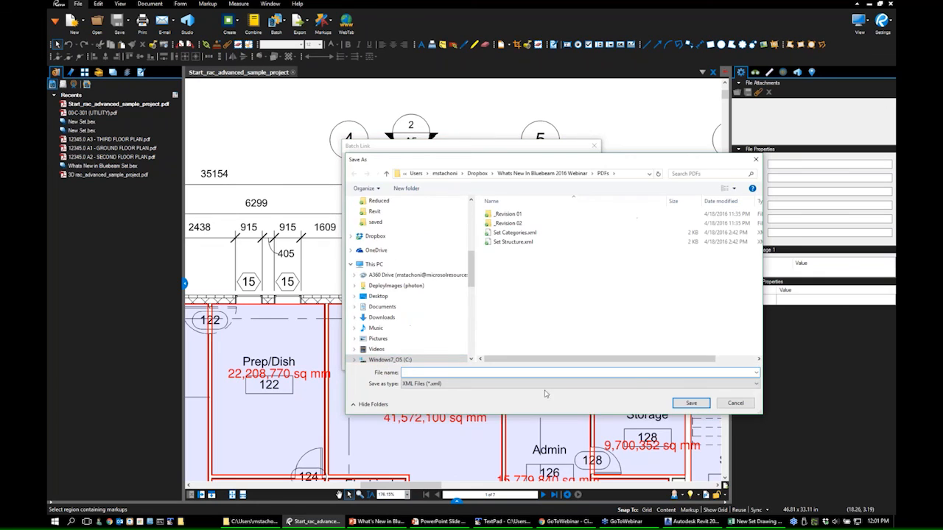
click(735, 405)
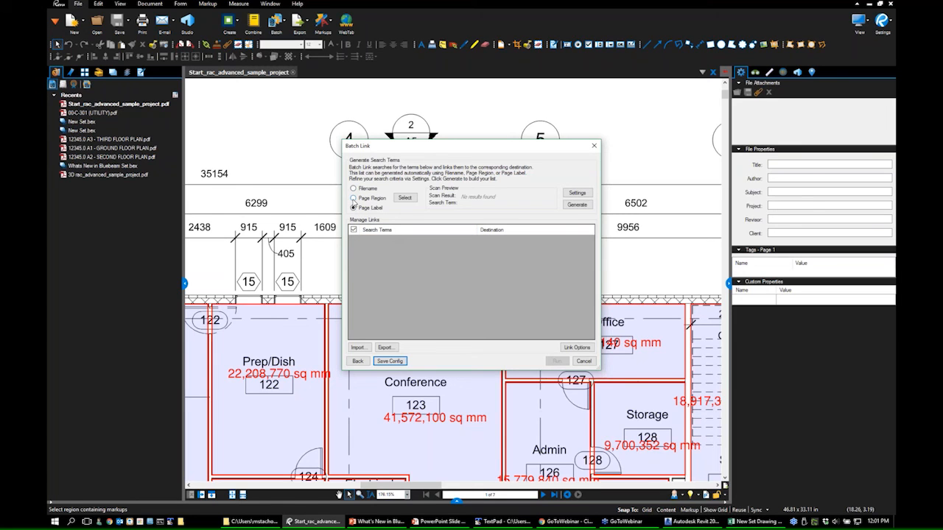
click(354, 199)
click(404, 197)
drag(399, 135, 424, 150)
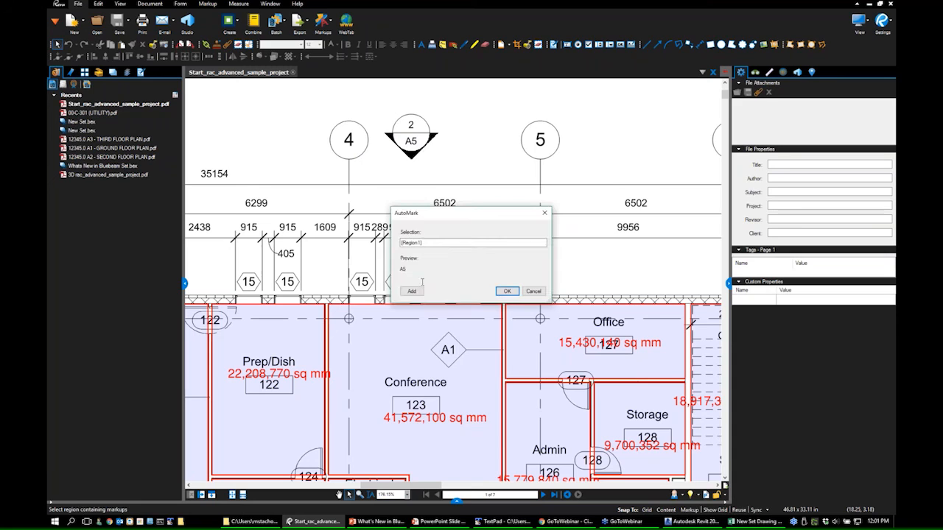
click(507, 291)
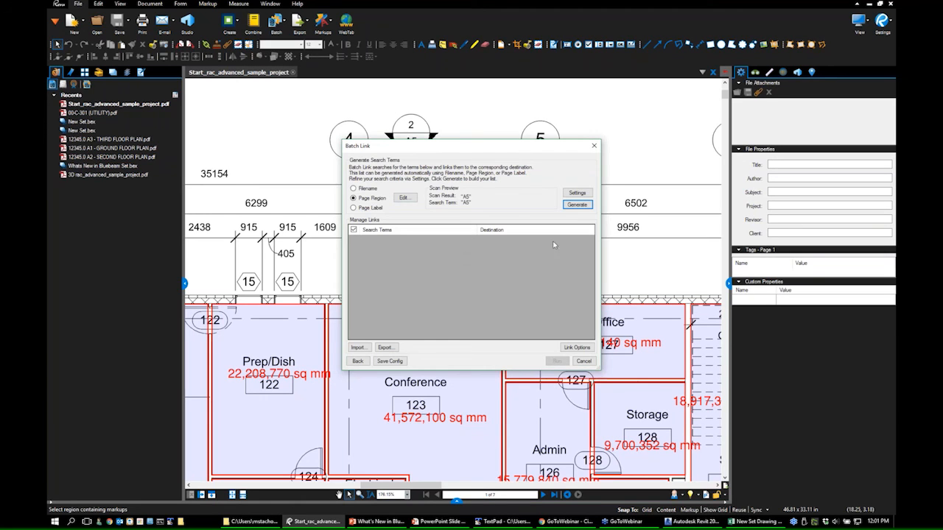
- Review the search term settings and the list of files selected for linking
click(577, 192)
click(482, 330)
drag(478, 147, 451, 126)
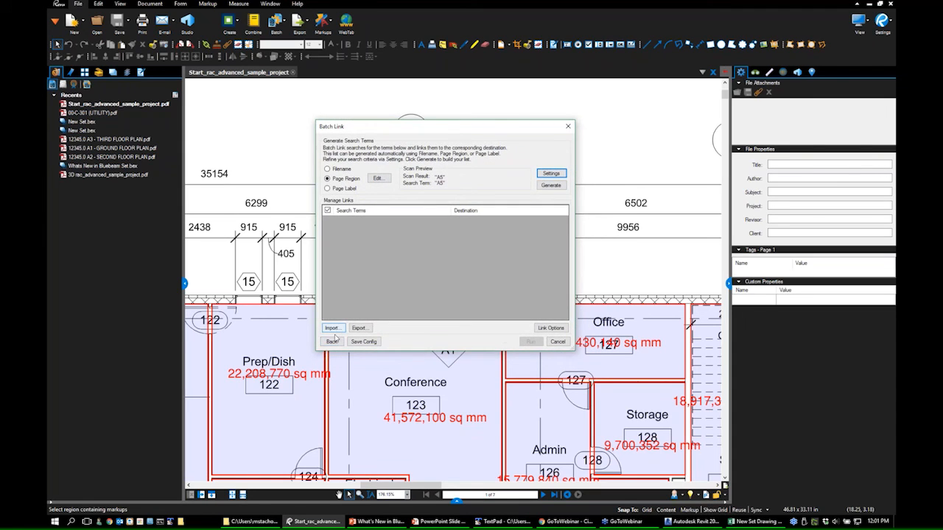
click(333, 341)
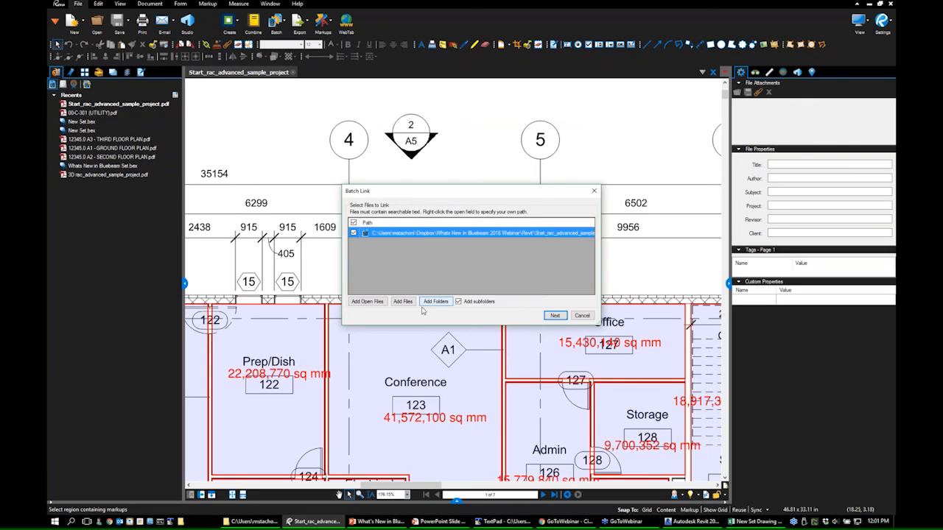
click(555, 315)
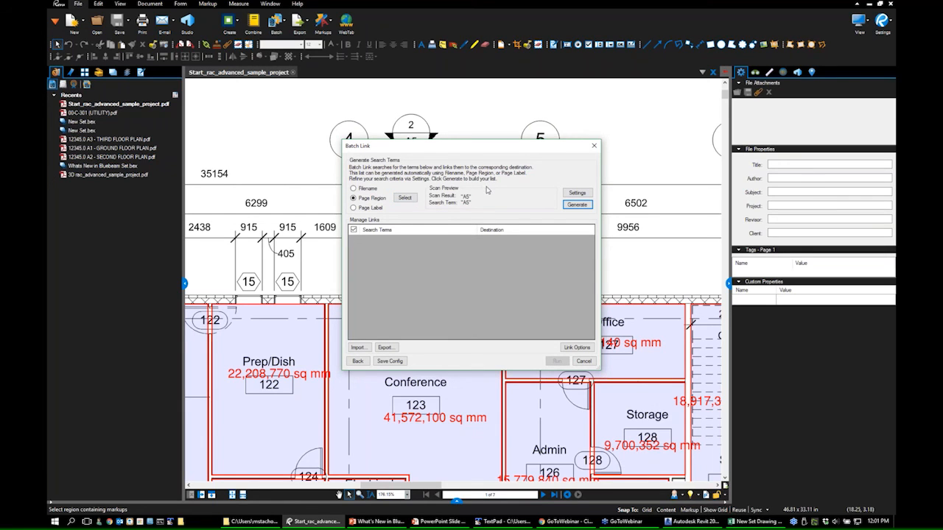
- Generate the search terms from the A5 page region, run the batch link and close the summary
click(577, 204)
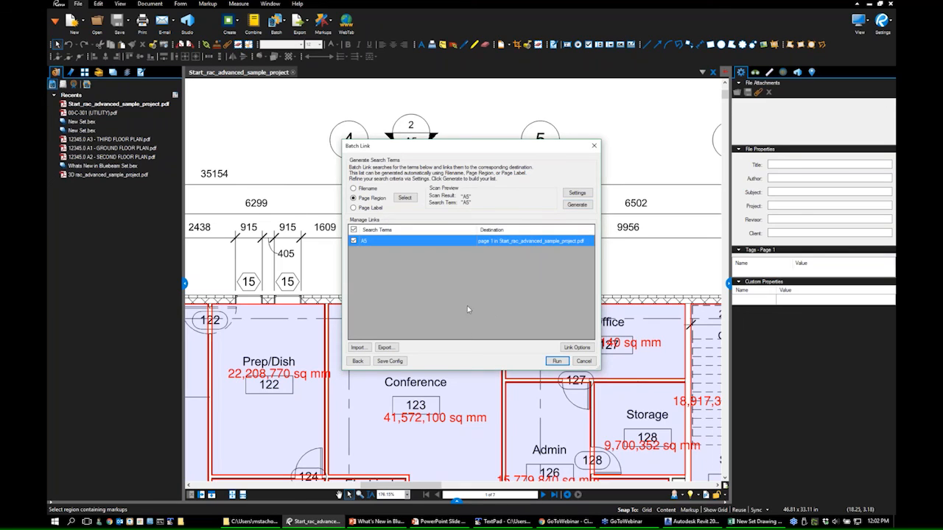
click(557, 361)
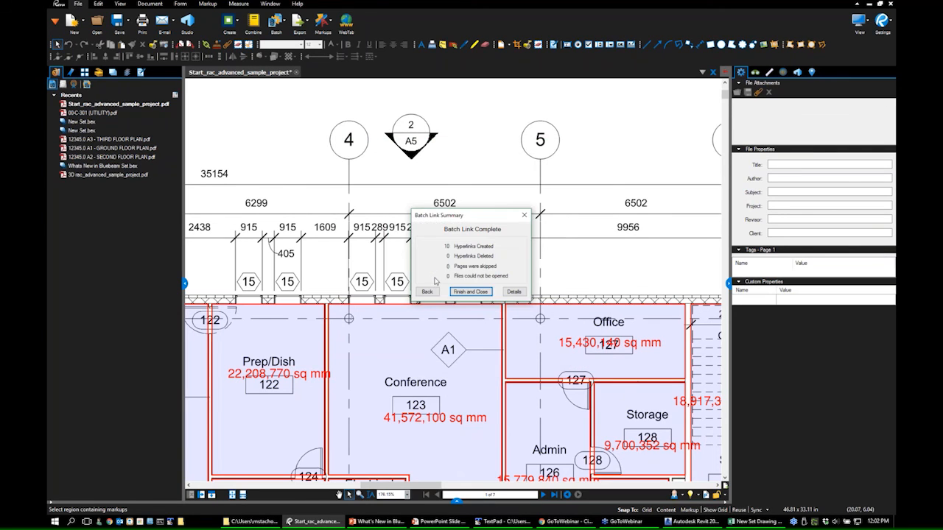
click(471, 292)
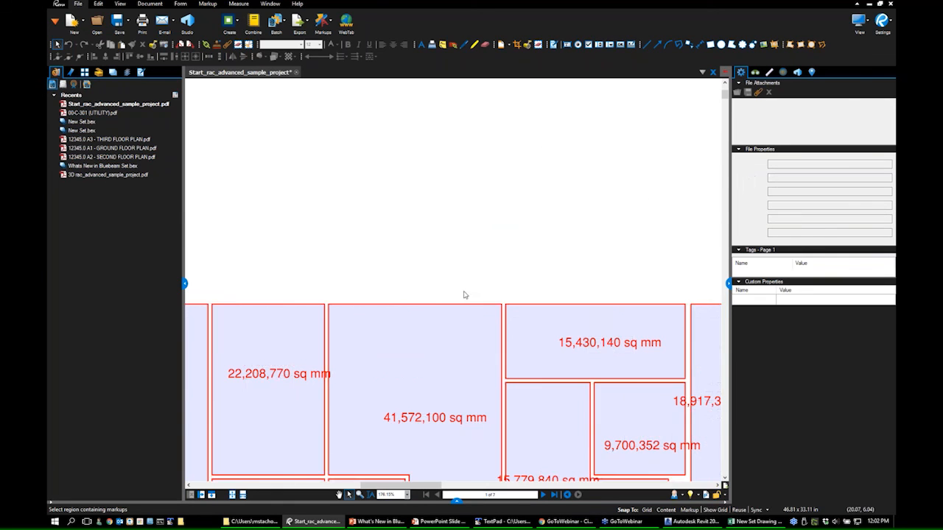
- Examine the elevation and section markers across the ground floor plan for the batch-created hyperlinks
scroll(439, 243, down, 5)
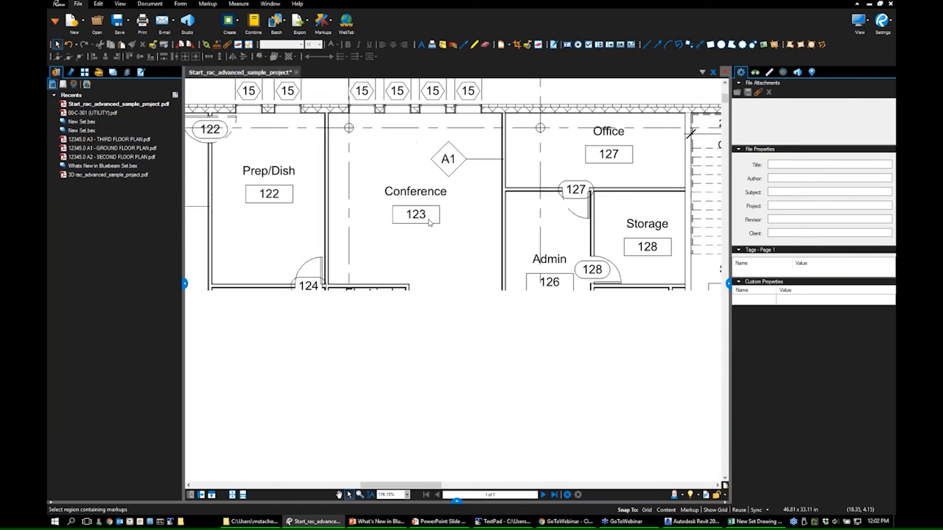
scroll(439, 243, down, 5)
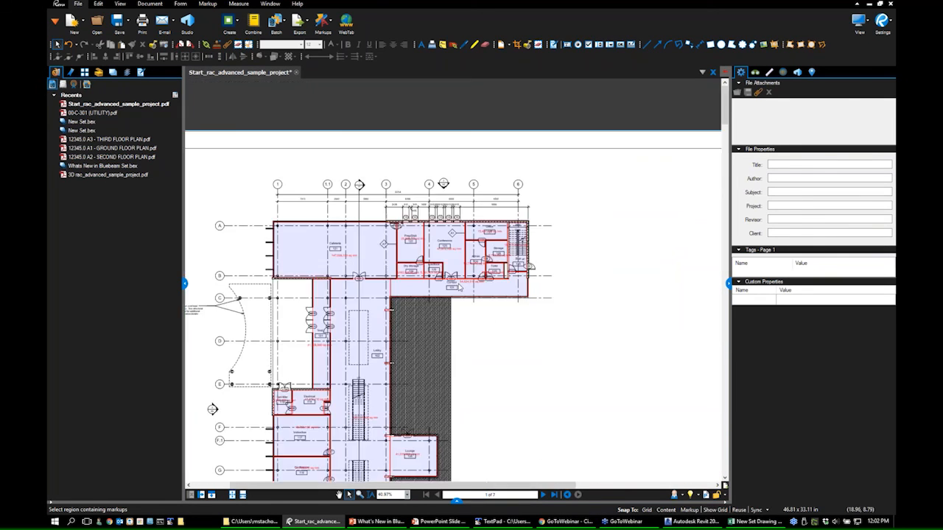
scroll(681, 381, up, 1)
scroll(667, 372, up, 3)
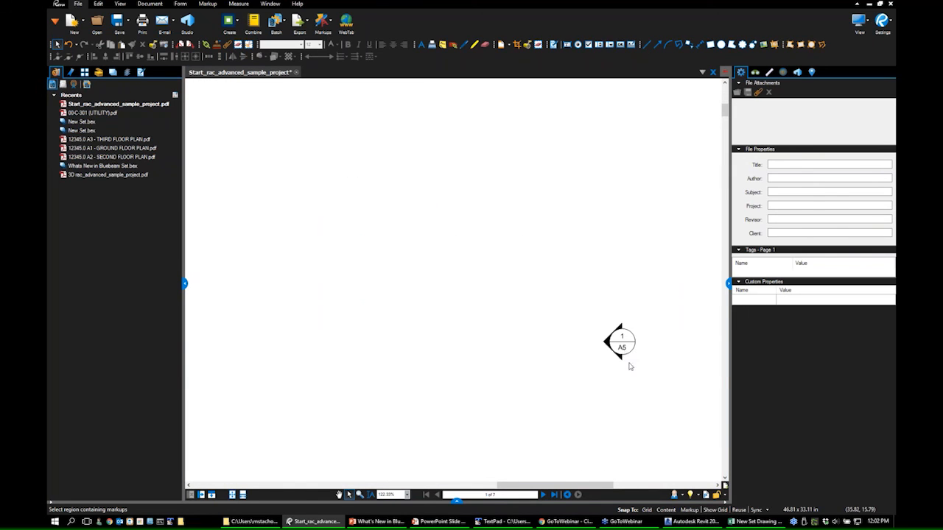
scroll(625, 364, down, 5)
scroll(539, 307, down, 6)
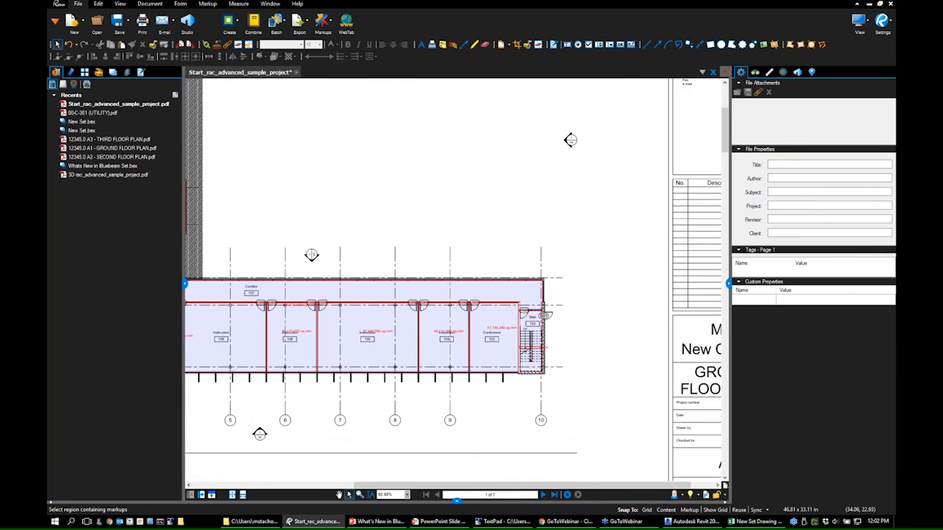
drag(458, 169, 539, 231)
scroll(487, 113, up, 4)
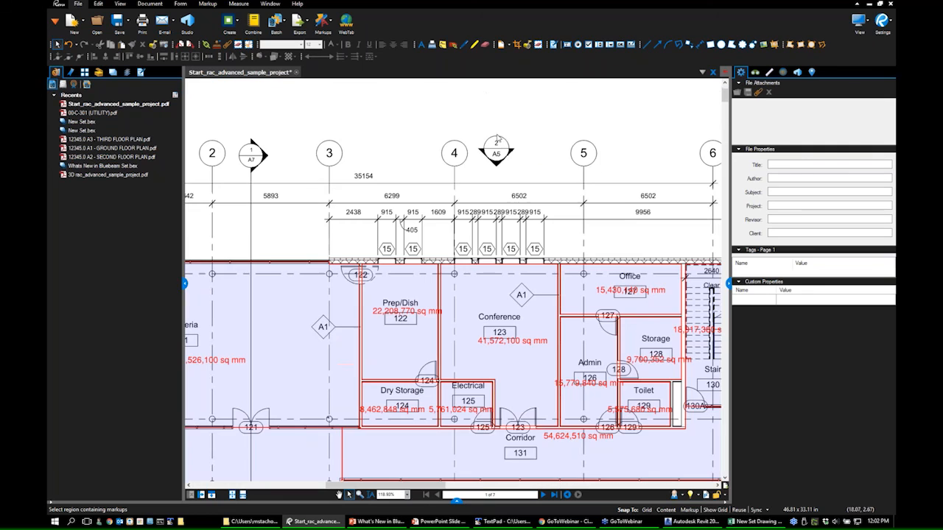
- Start a new Batch Link with the currently open file and proceed to the search term setup
click(273, 21)
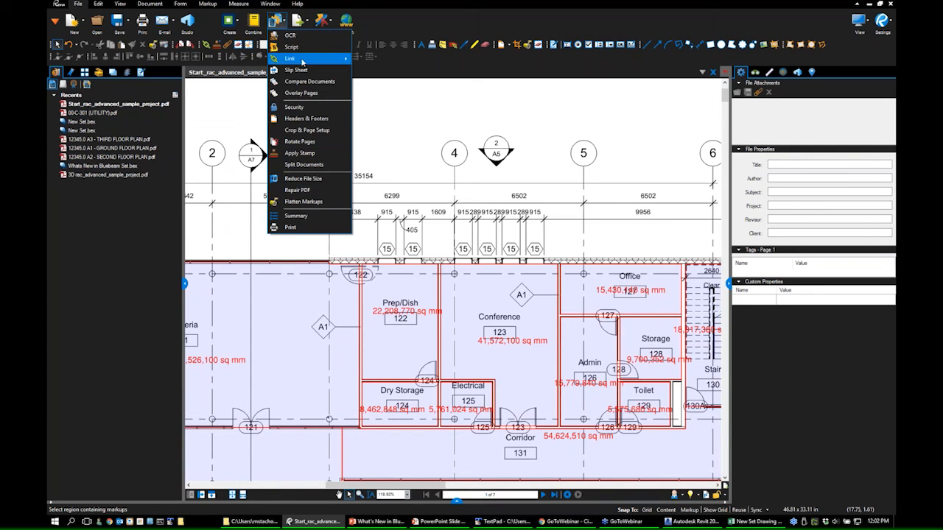
mouse_move(325, 59)
click(373, 59)
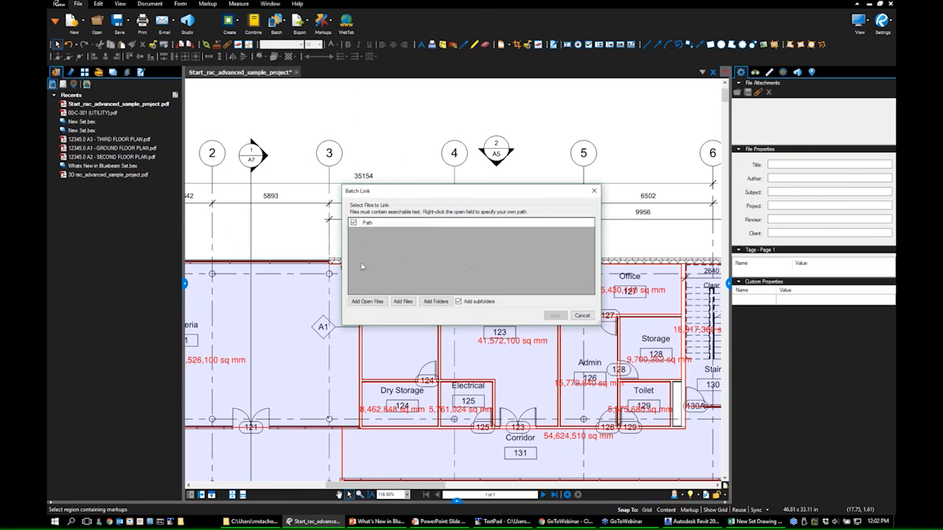
click(367, 301)
click(554, 315)
- Try generating search terms from the Page Region source without defining a region
click(371, 208)
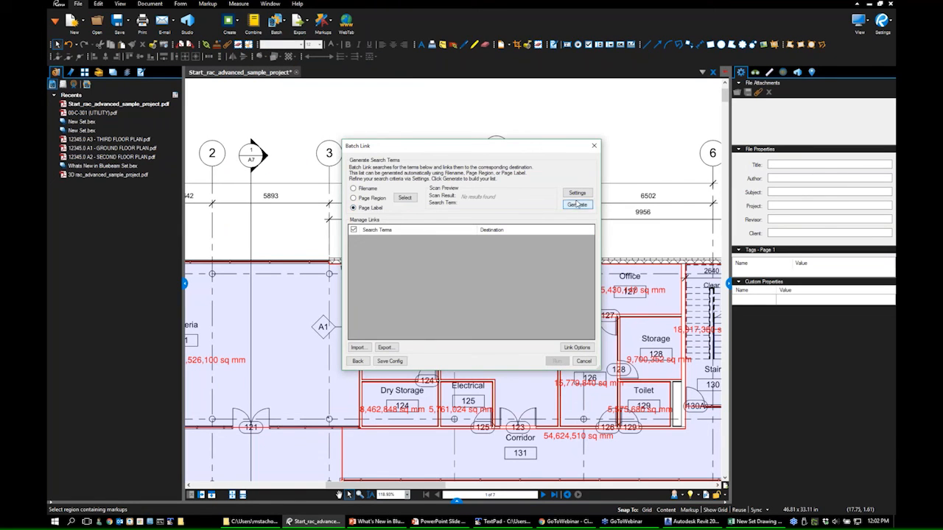
click(363, 198)
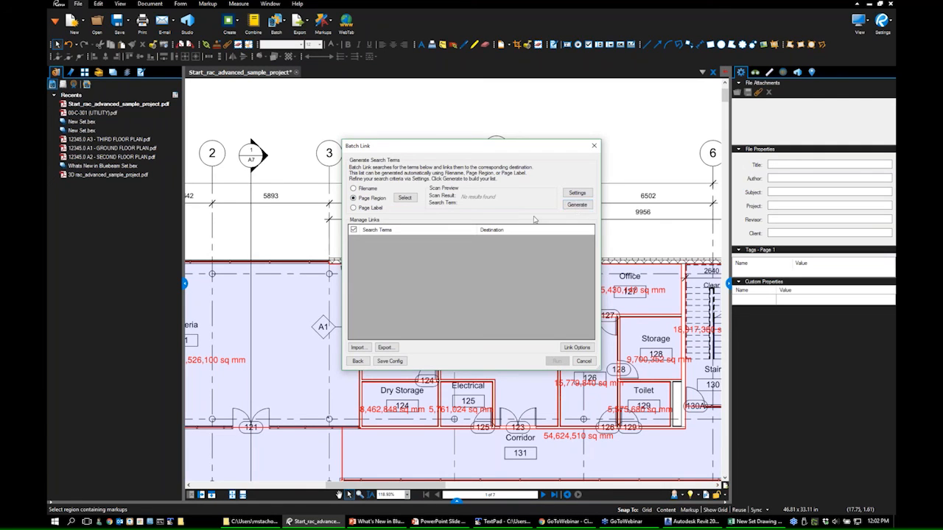
click(577, 204)
click(474, 270)
- Try combining page regions around the A5 and A7 marker references into one search term selection
click(357, 199)
click(404, 198)
drag(490, 150, 505, 160)
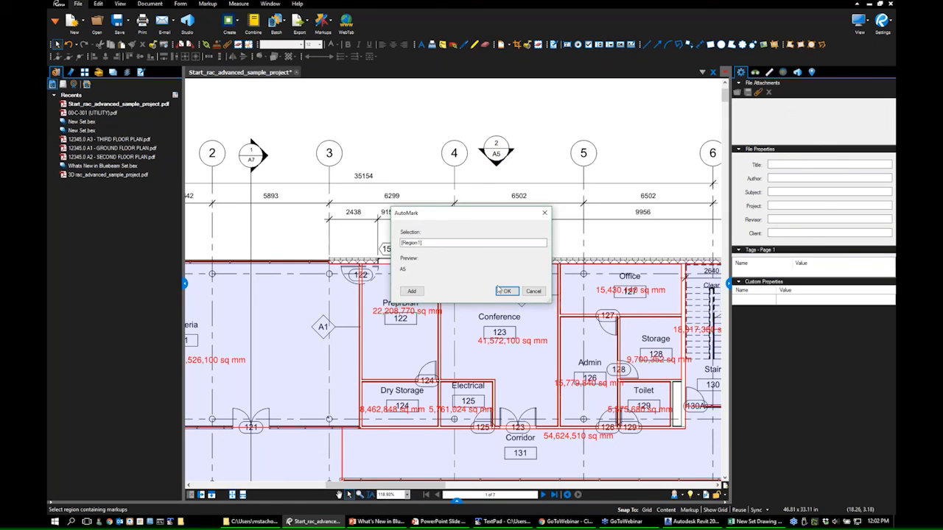
click(412, 291)
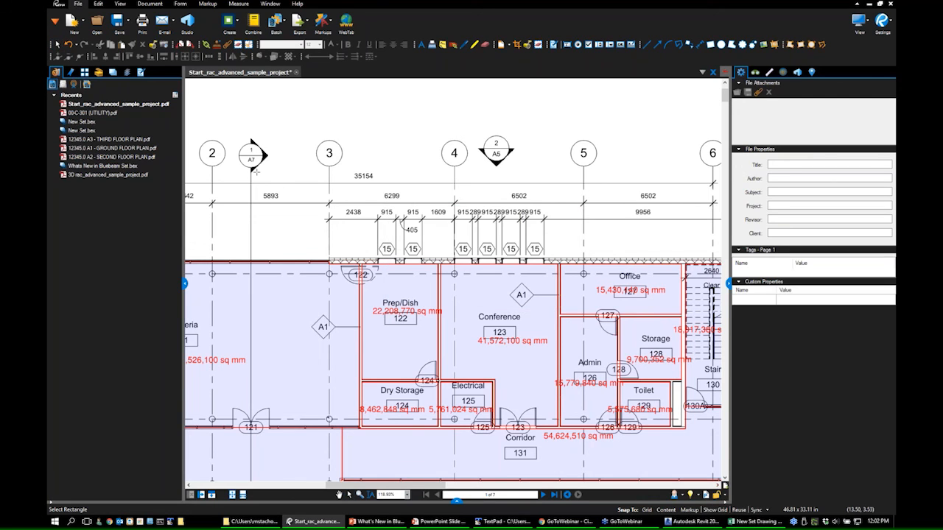
drag(258, 165, 258, 165)
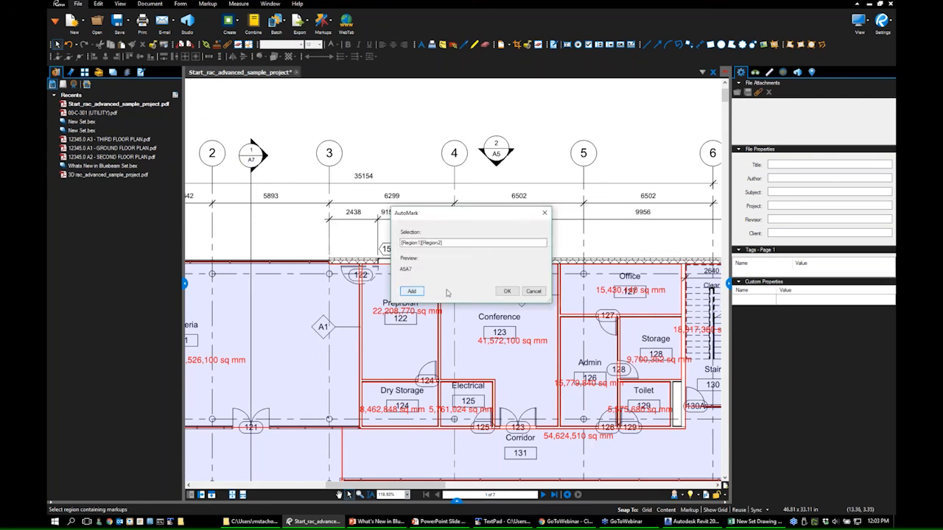
click(414, 292)
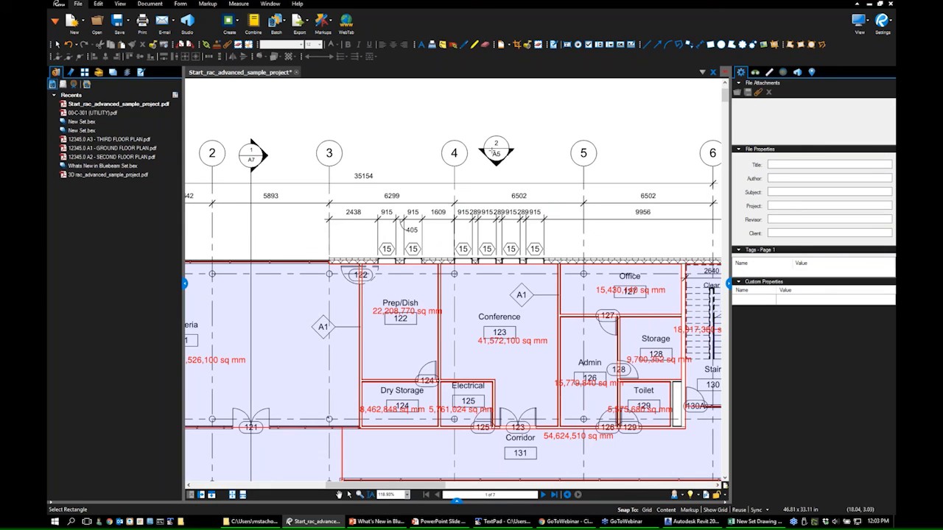
drag(492, 150, 501, 158)
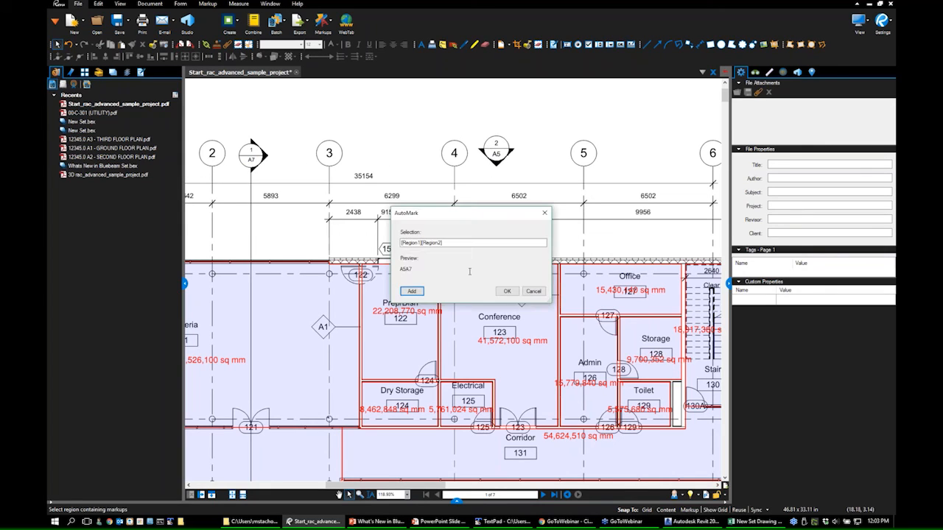
click(534, 291)
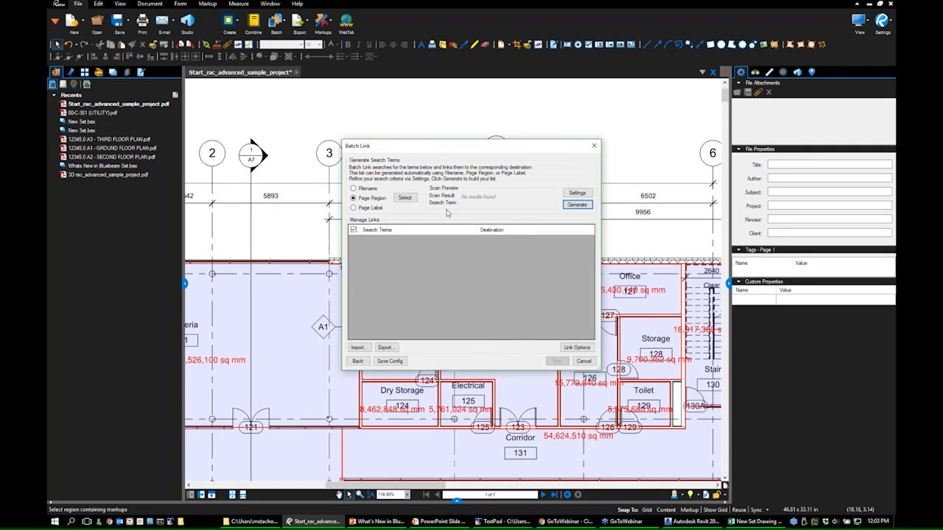
- Define a single page region around the A7 reference in the section marker beside grid line 2
click(564, 206)
click(475, 270)
click(406, 198)
drag(245, 156, 258, 164)
click(506, 230)
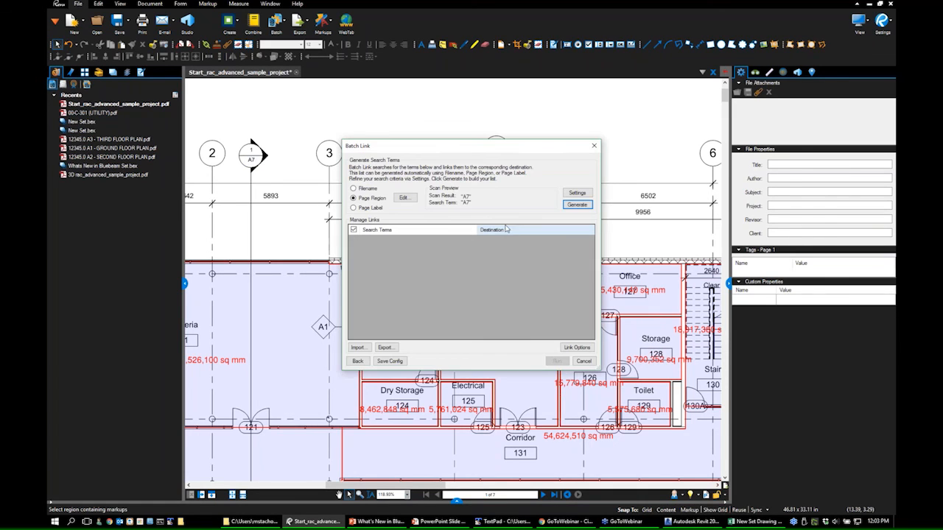
- Generate the search terms from the A7 page region, run the batch link and close the summary
click(571, 206)
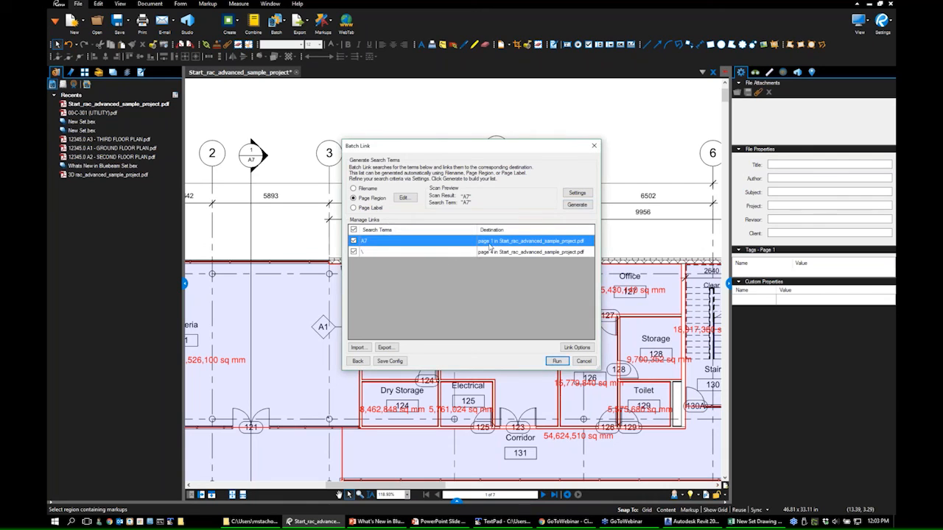
click(556, 360)
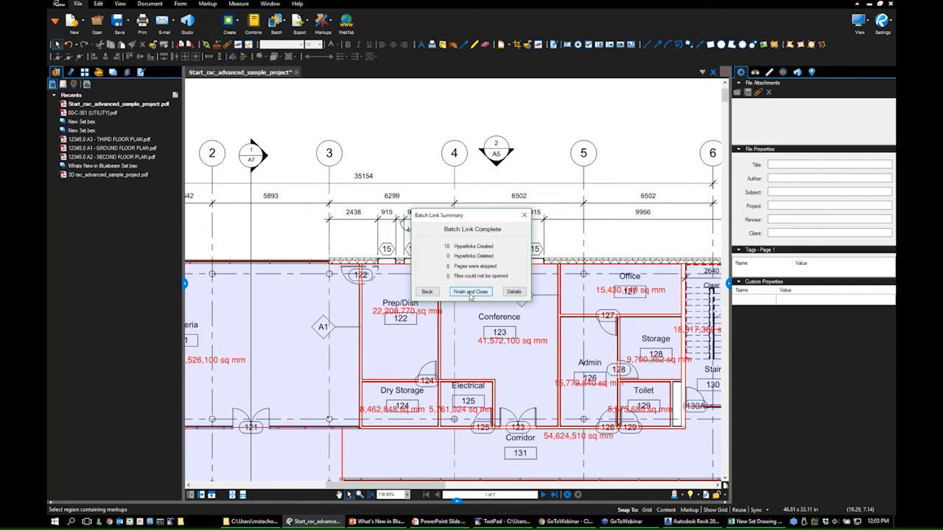
click(470, 293)
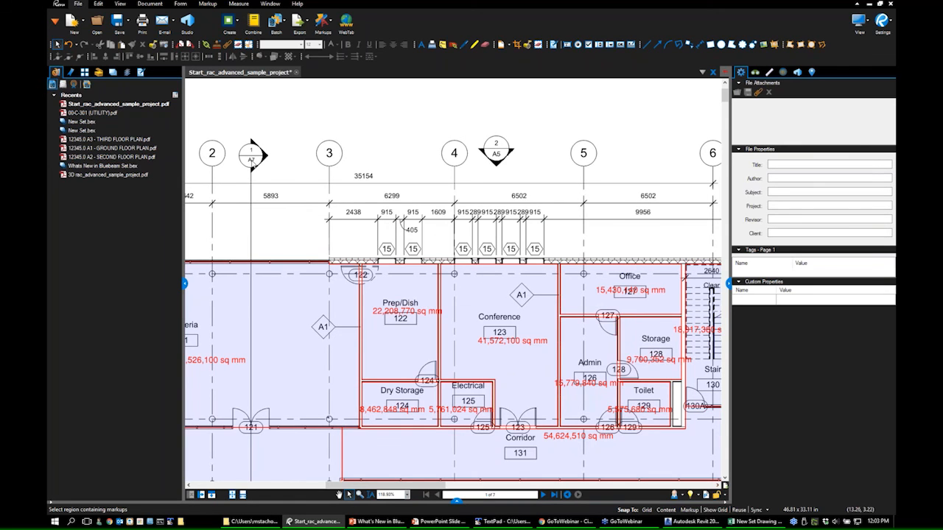
- Examine the markers on the ground floor plan and the A2 second floor plan for the new hyperlinks
scroll(482, 311, down, 5)
scroll(479, 313, down, 2)
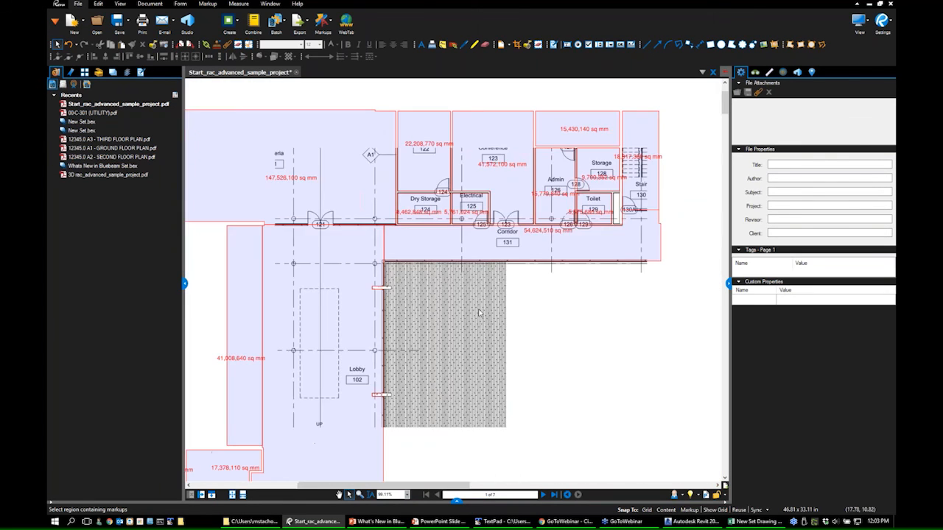
scroll(479, 313, down, 6)
key(Page_Down)
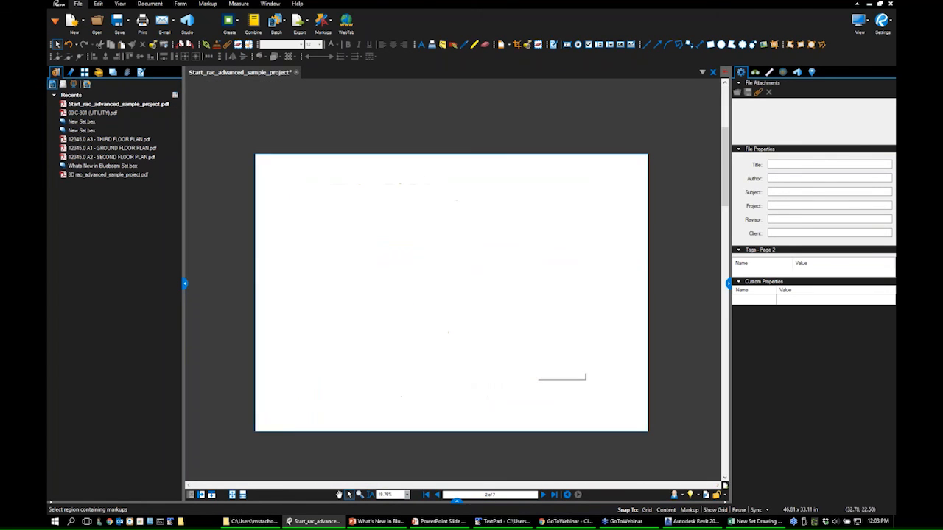
key(Page_Up)
scroll(543, 297, up, 9)
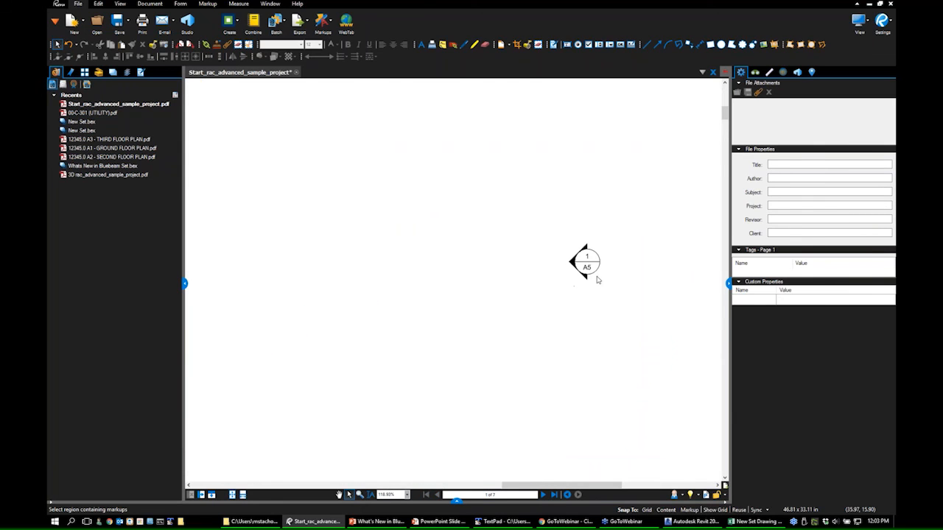
scroll(576, 297, down, 4)
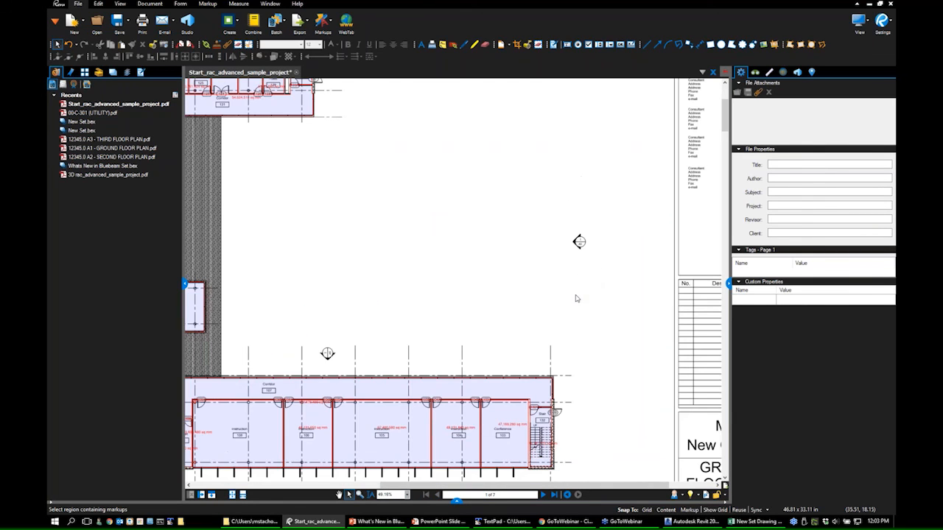
scroll(579, 243, down, 10)
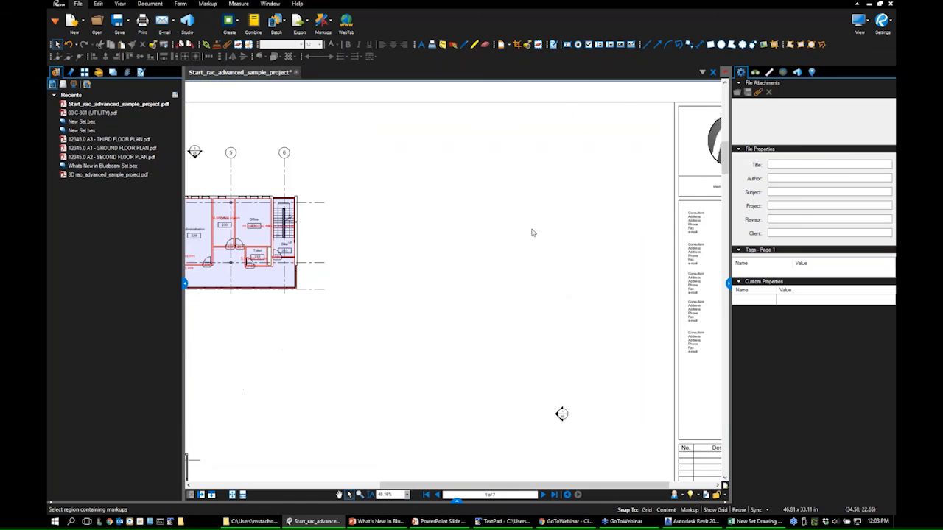
scroll(567, 462, down, 3)
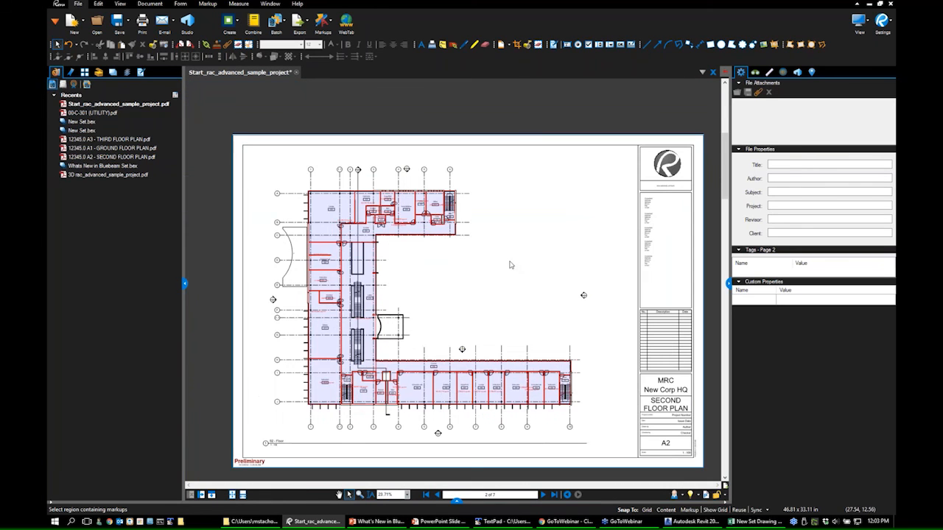
- Browse the second and third floor plans, return to the ground floor plan, and close the sample project with its changes saved
key(ctrl+Left)
key(ctrl+Right)
key(ctrl+Right)
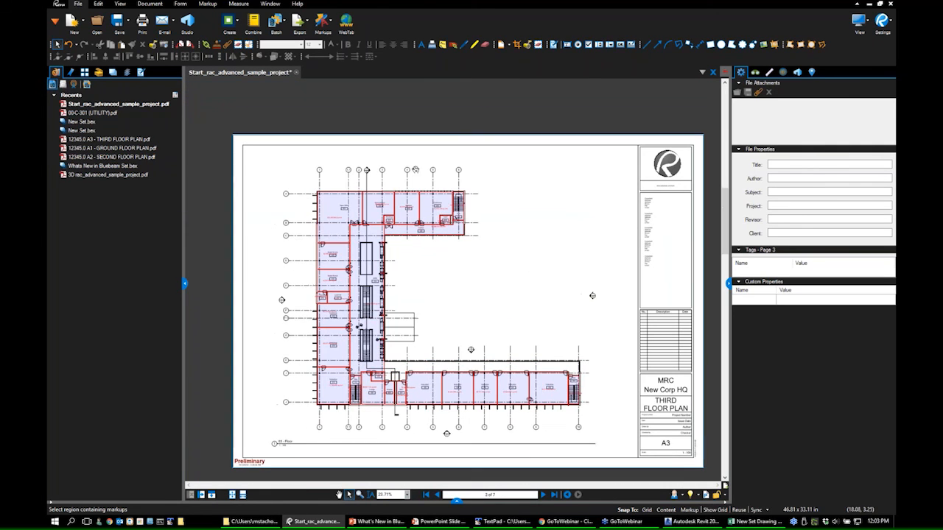
key(Home)
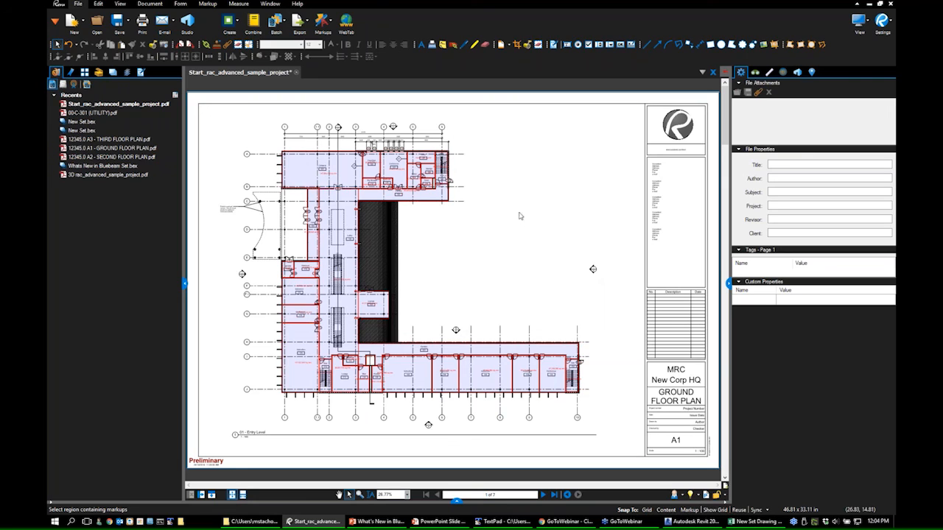
click(296, 72)
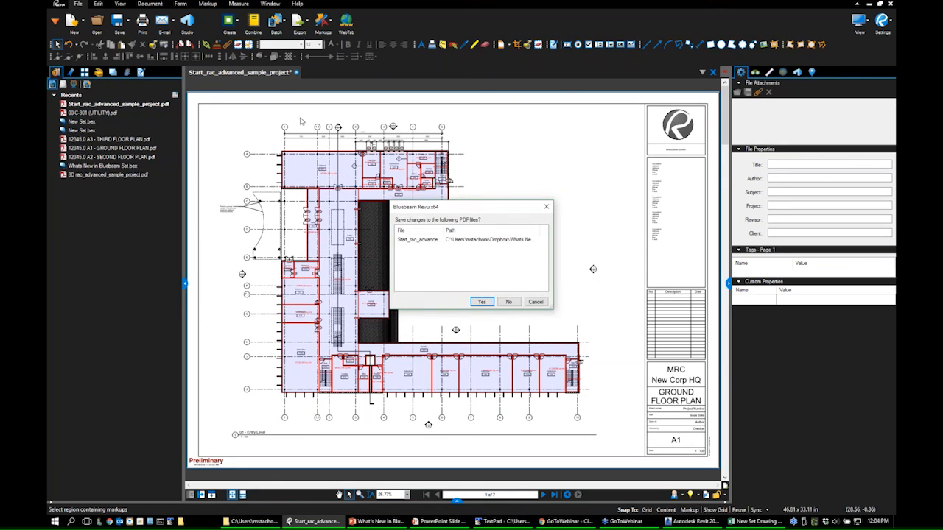
click(478, 300)
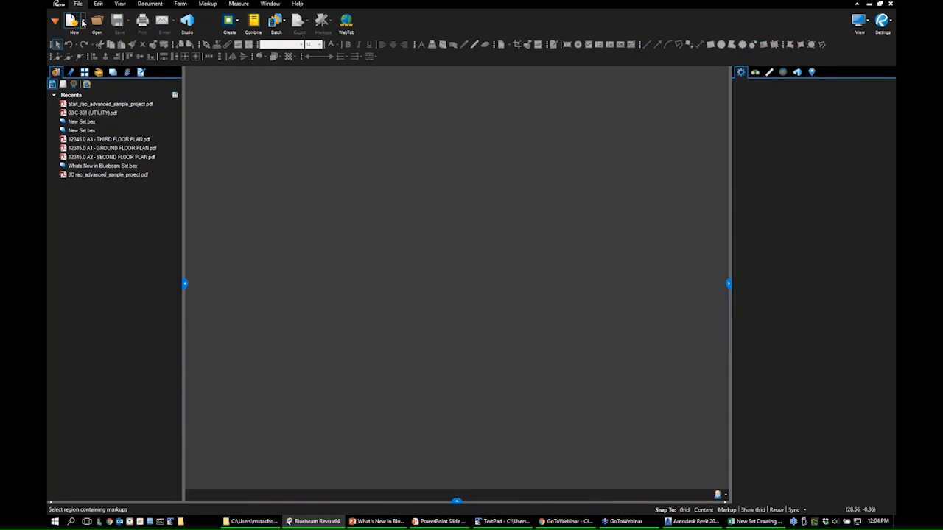
- Open the FINISH_rac_advanced_sample_project PDF from the saved subfolder of the Revit folder
click(97, 22)
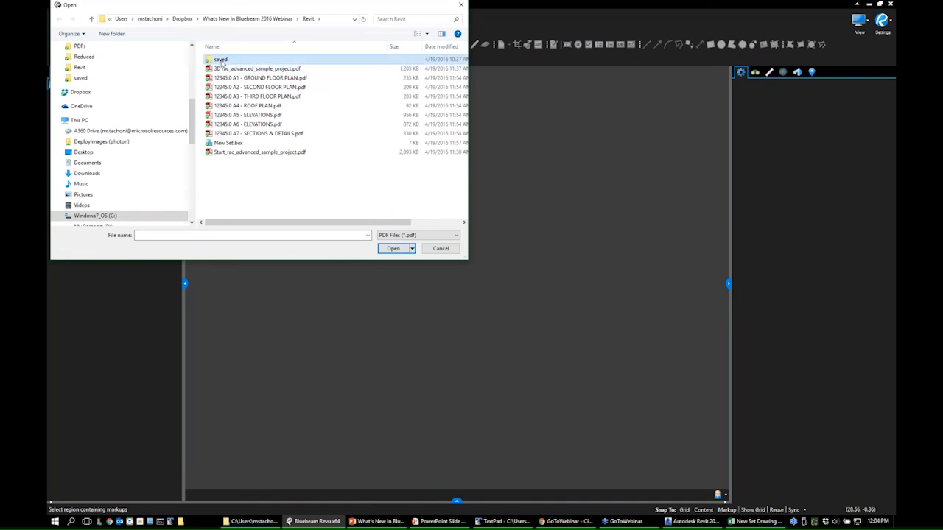
double_click(221, 61)
click(251, 124)
click(392, 248)
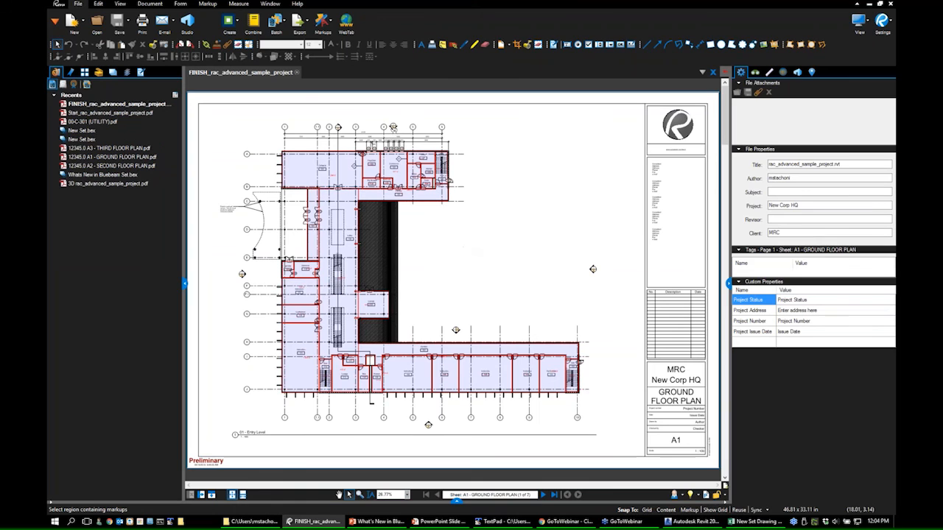
- Follow the A5 elevation marker link between grid lines 4 and 5, return to the ground floor plan, and follow the west-side marker link
scroll(392, 128, up, 7)
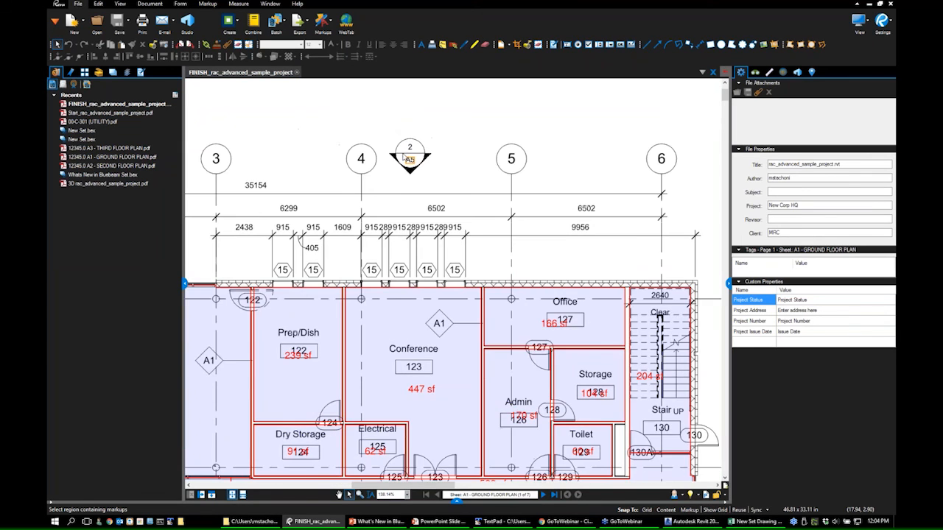
click(410, 160)
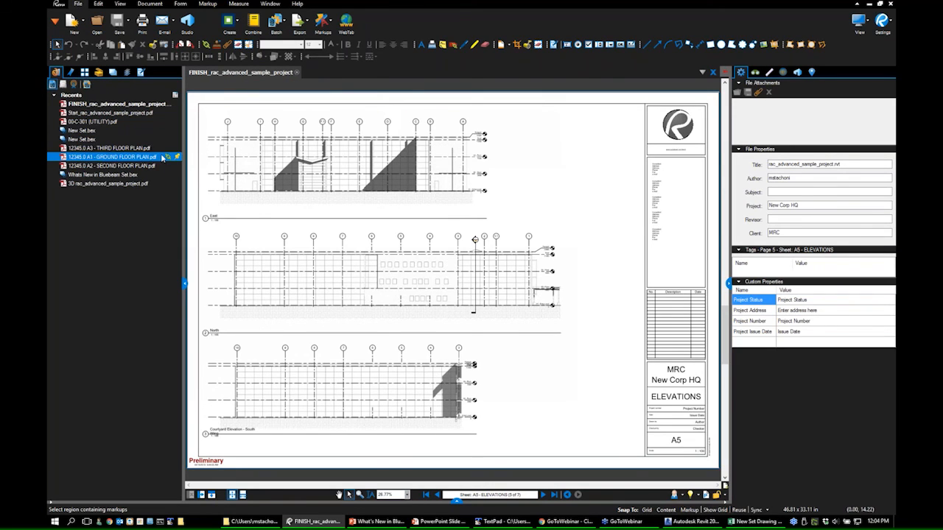
click(427, 494)
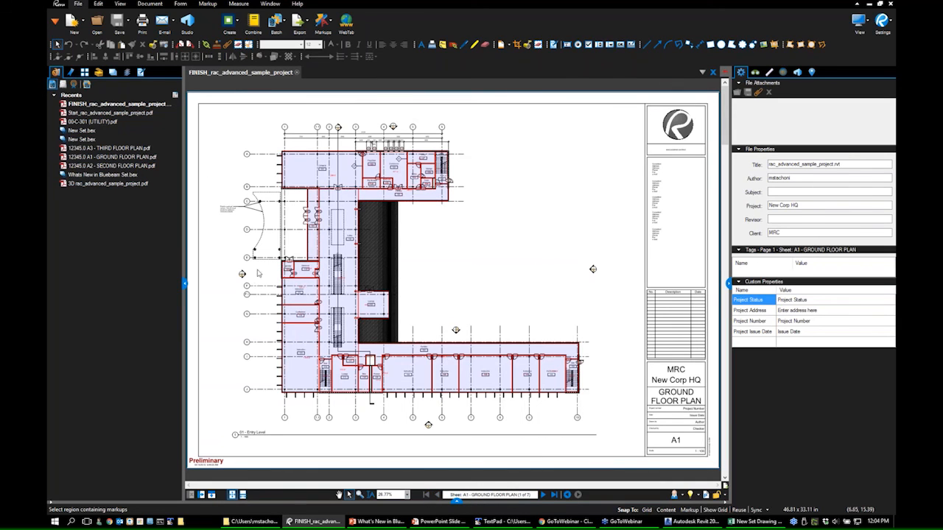
click(242, 275)
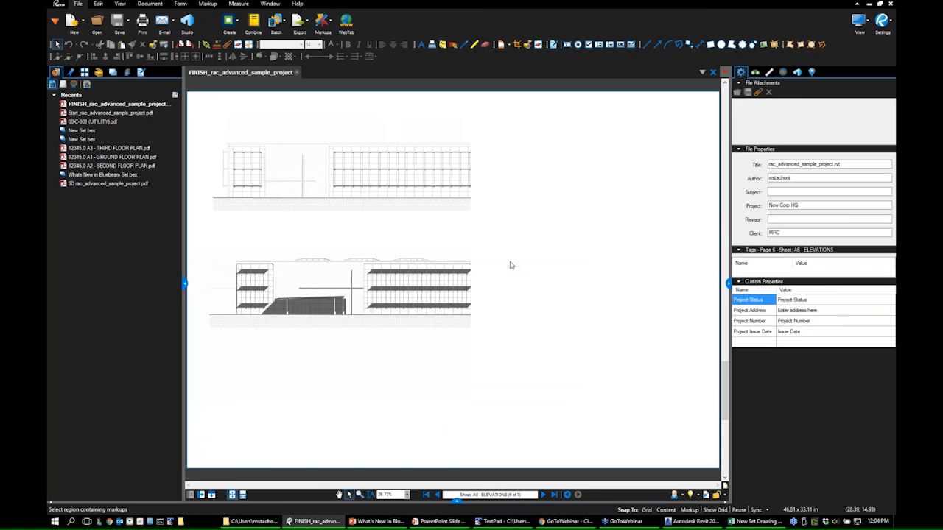
- Switch to the PowerPoint slide show and advance to the Batch Slip Sheet and Compare Overlay Improvements slide
click(440, 523)
click(390, 390)
click(390, 390)
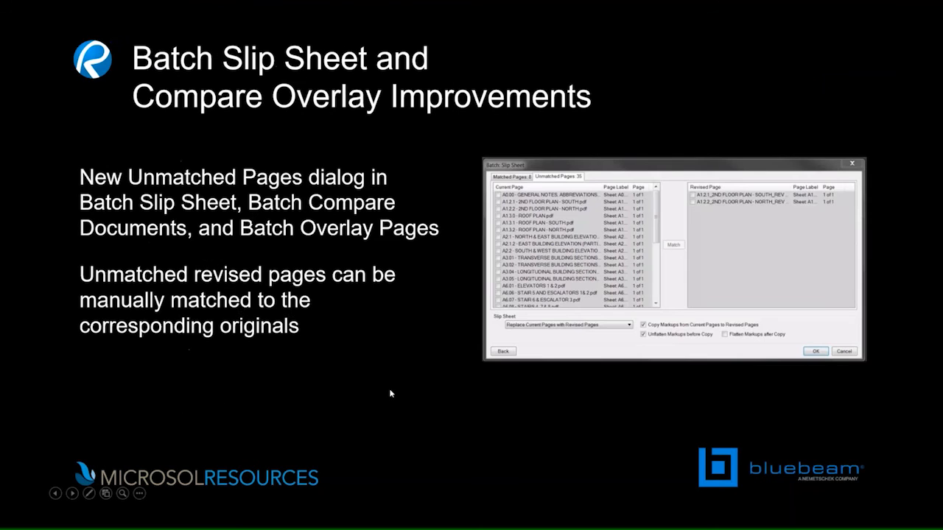